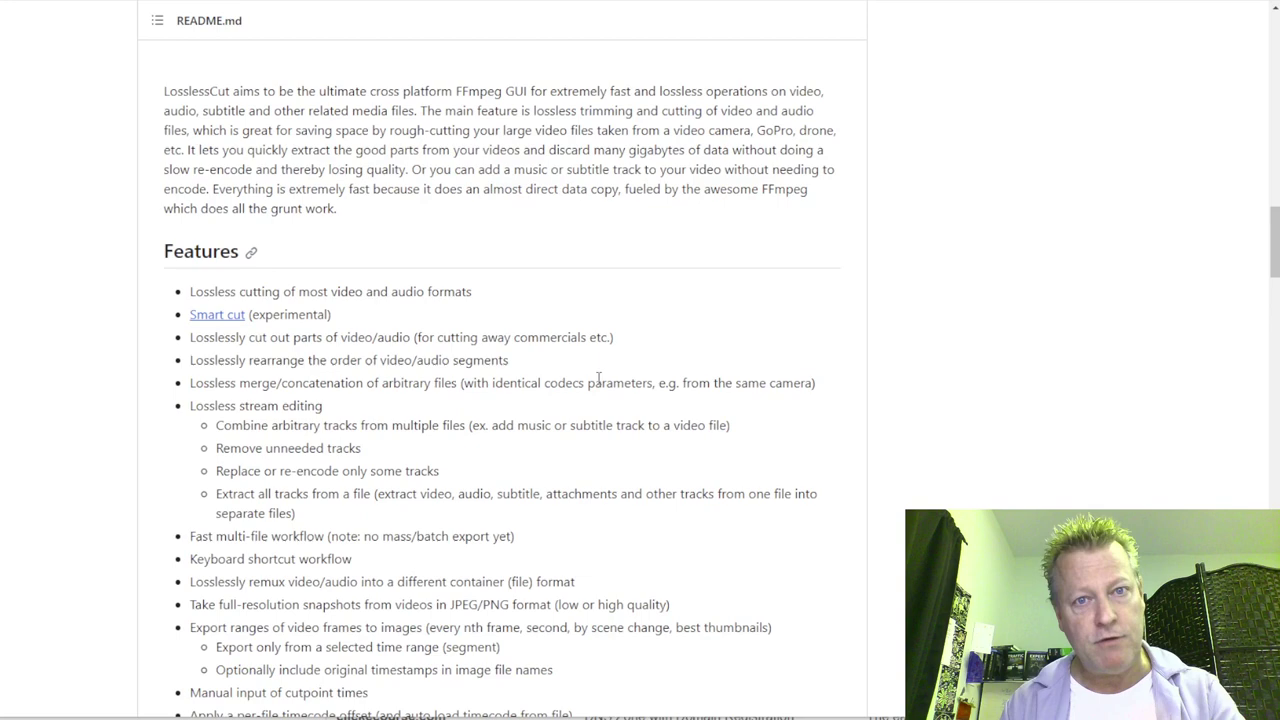
pyautogui.scroll(-8, 598, 377)
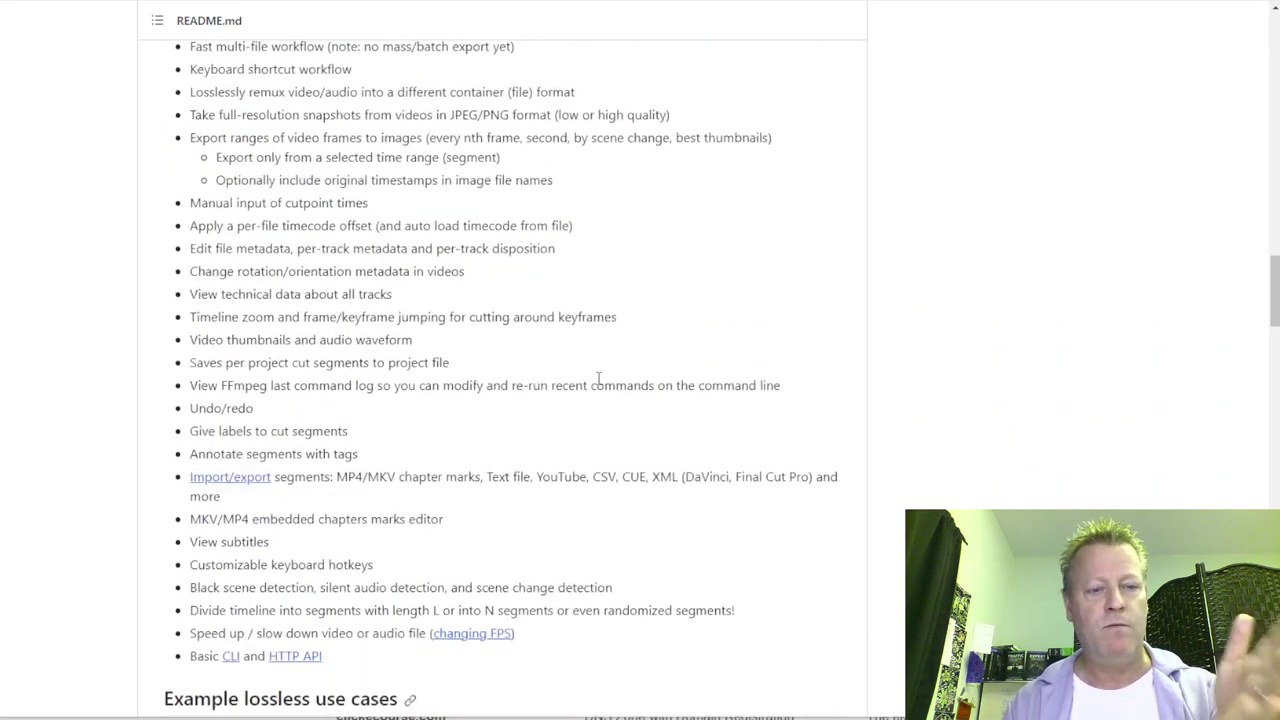
pyautogui.scroll(-12, 598, 377)
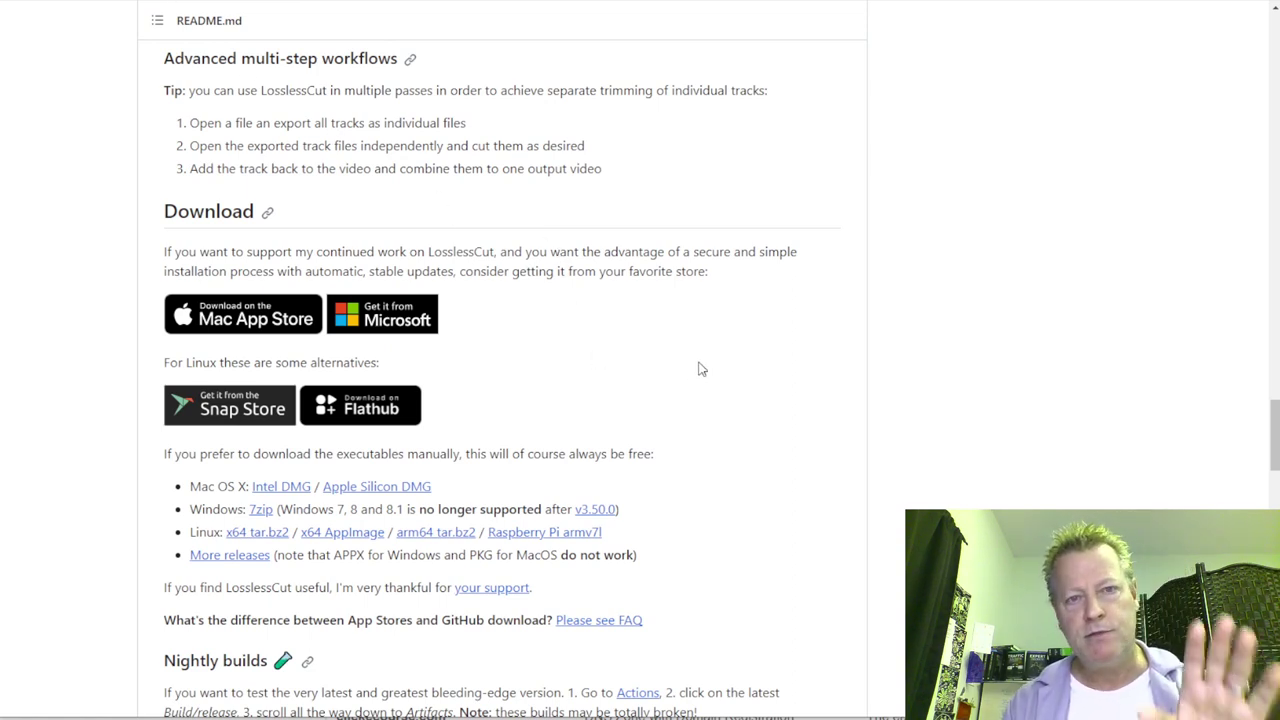
pyautogui.scroll(-3, 700, 368)
pyautogui.scroll(-3, 700, 368)
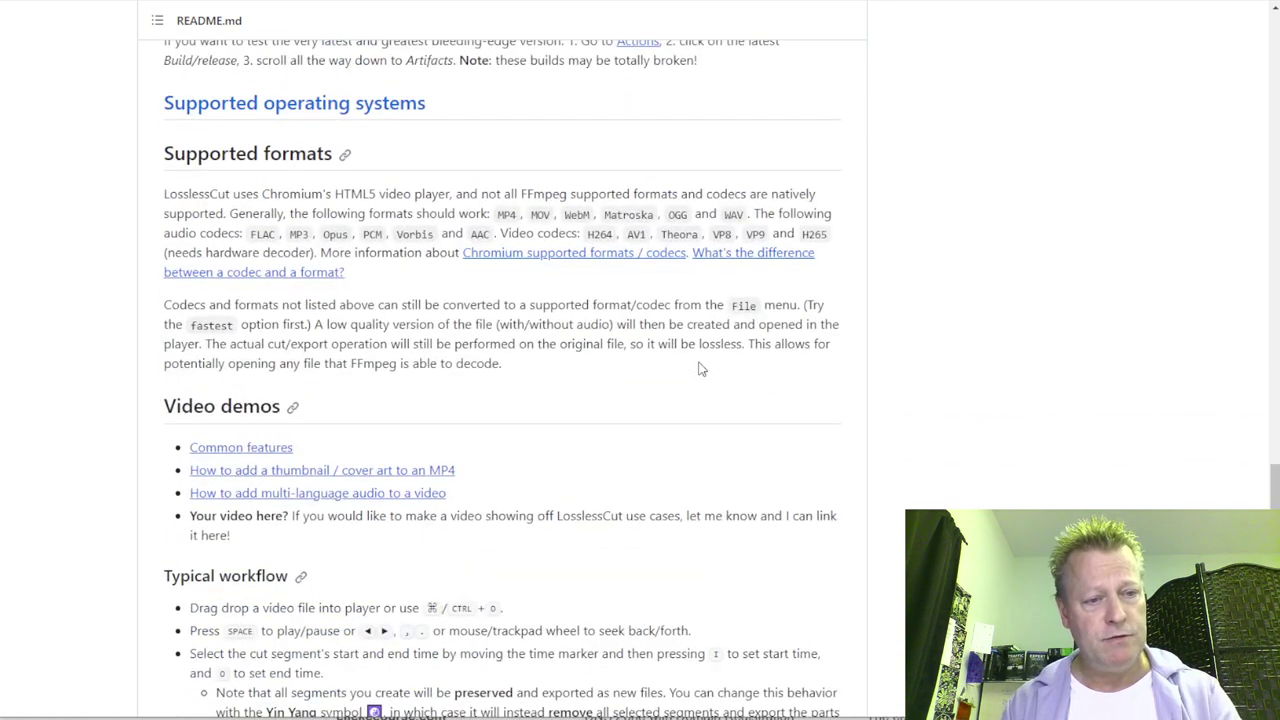
pyautogui.scroll(-13, 700, 368)
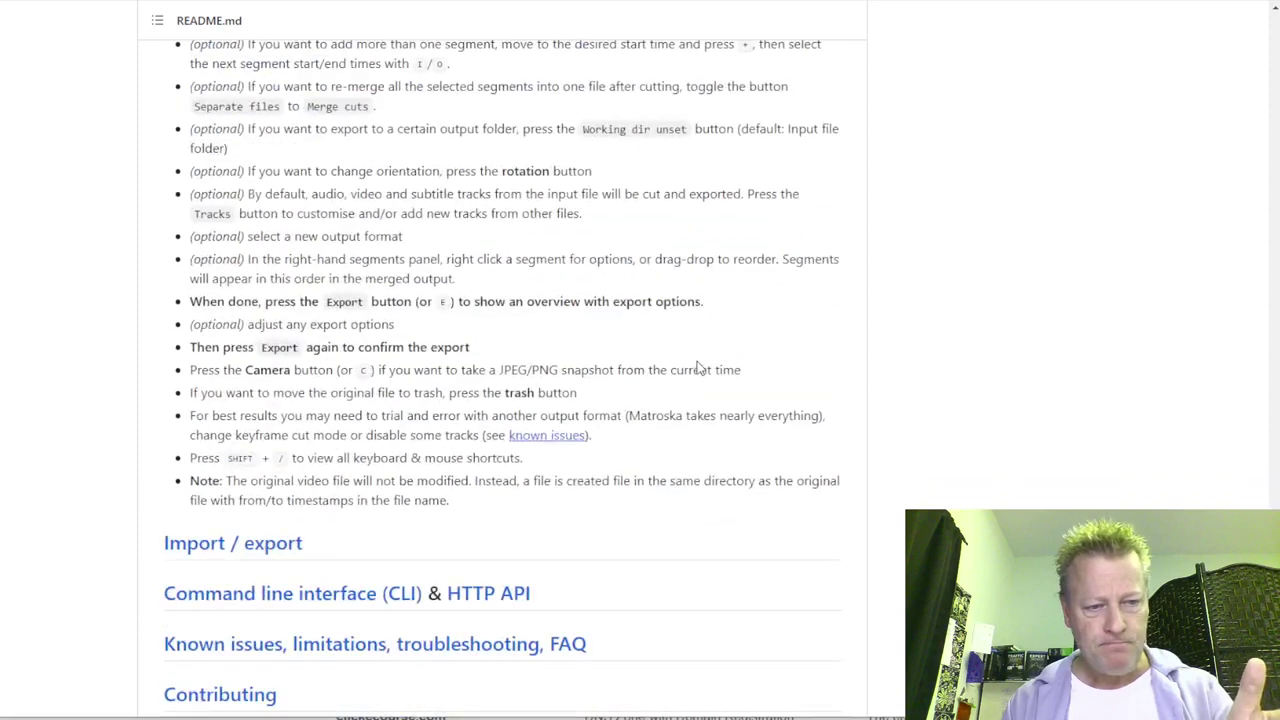
pyautogui.scroll(-3, 700, 368)
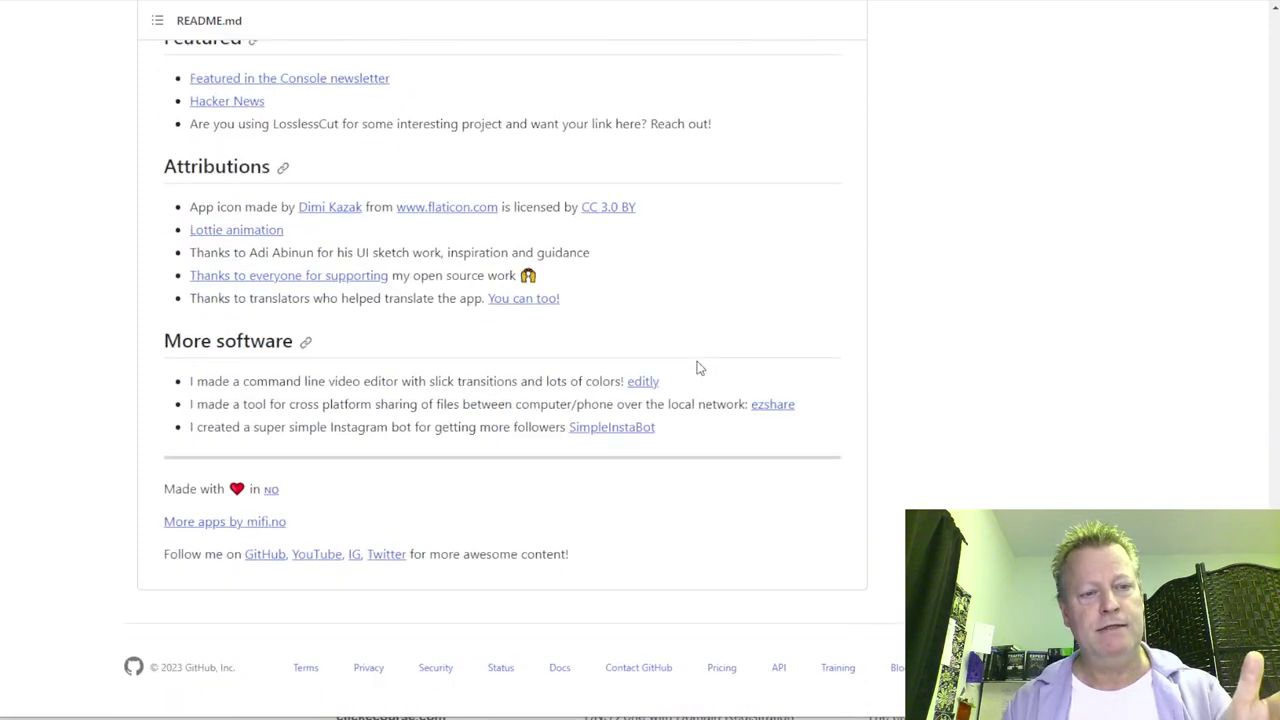
pyautogui.scroll(20, 700, 368)
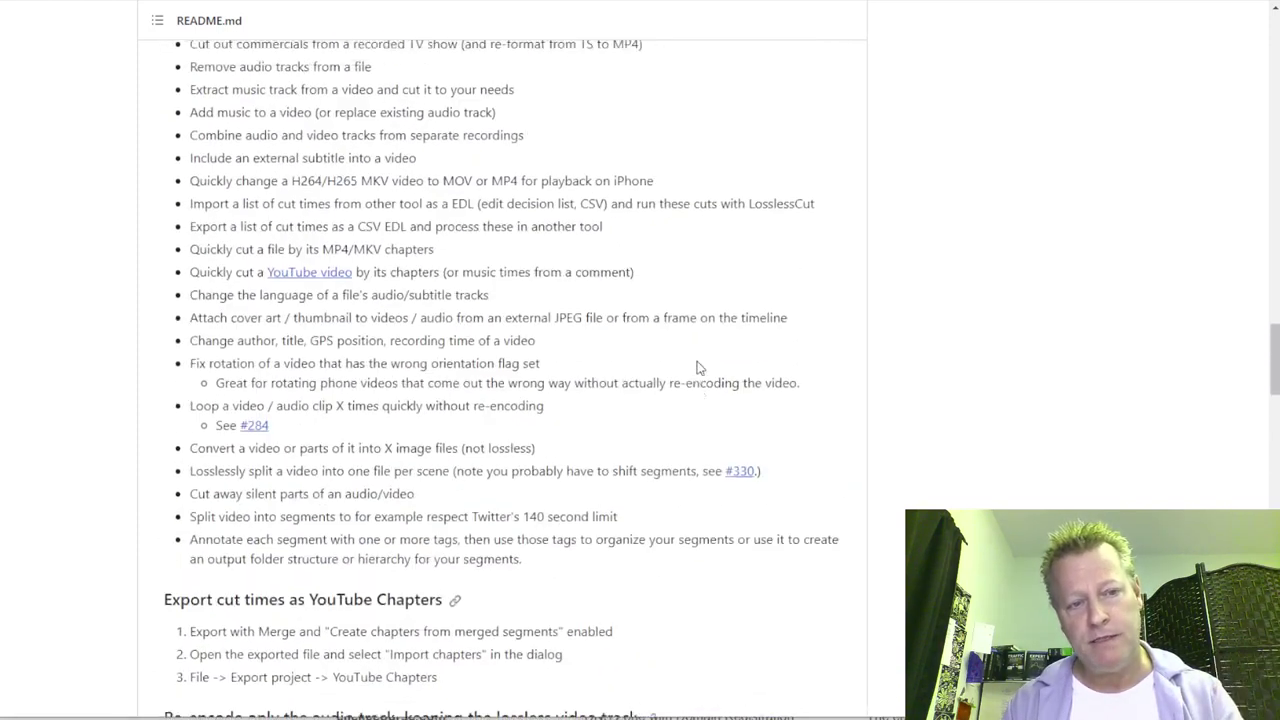
pyautogui.scroll(6, 700, 368)
pyautogui.scroll(-4, 700, 368)
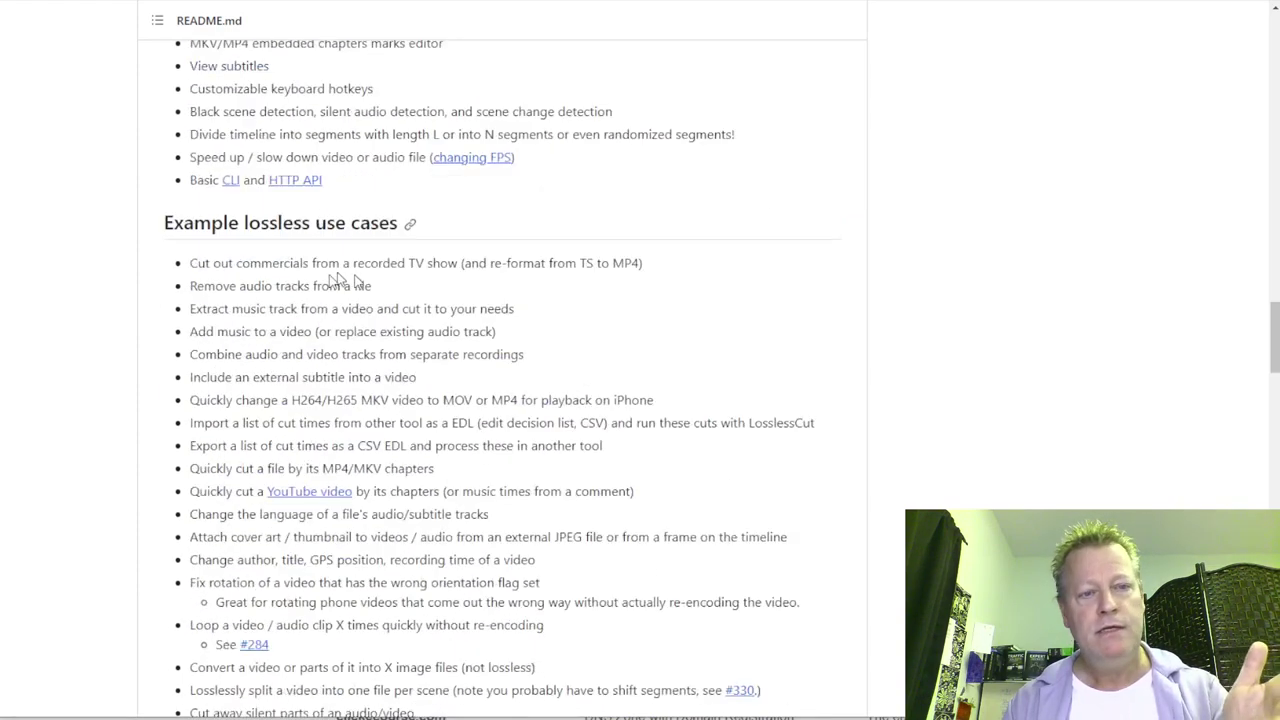
pyautogui.scroll(-1, 500, 360)
pyautogui.scroll(2, 380, 349)
pyautogui.scroll(7, 380, 350)
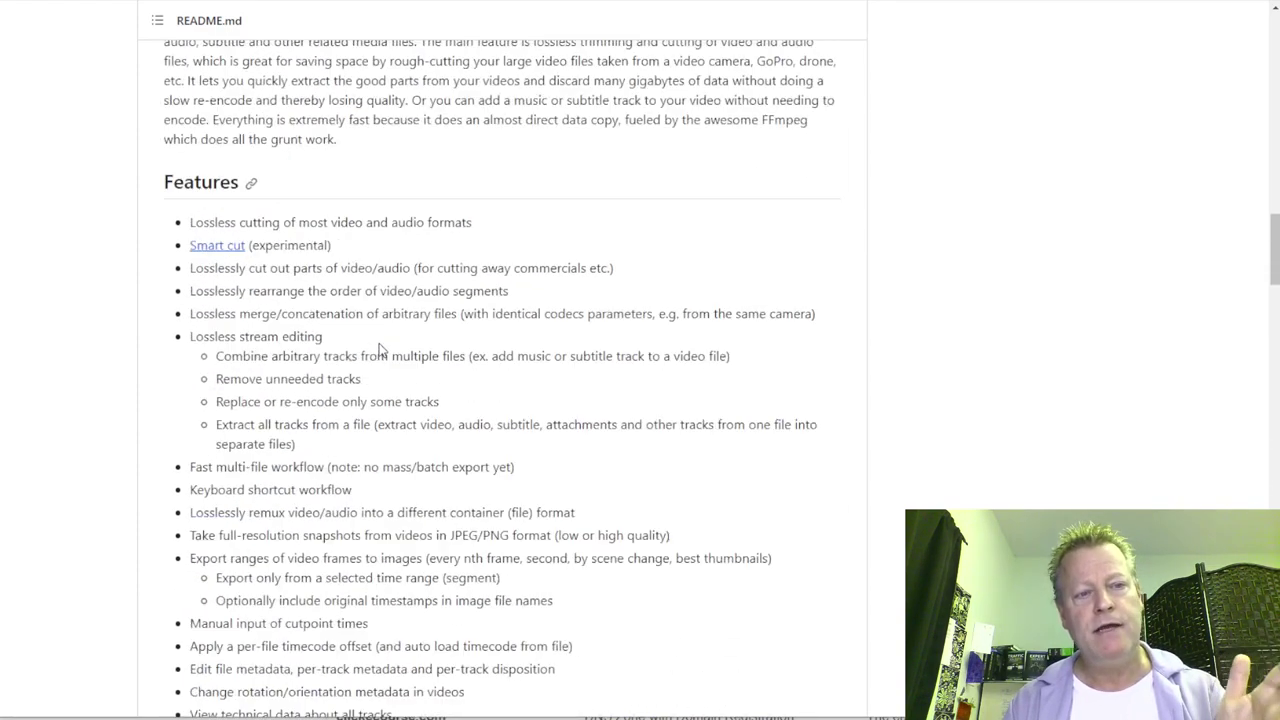
pyautogui.scroll(9, 447, 470)
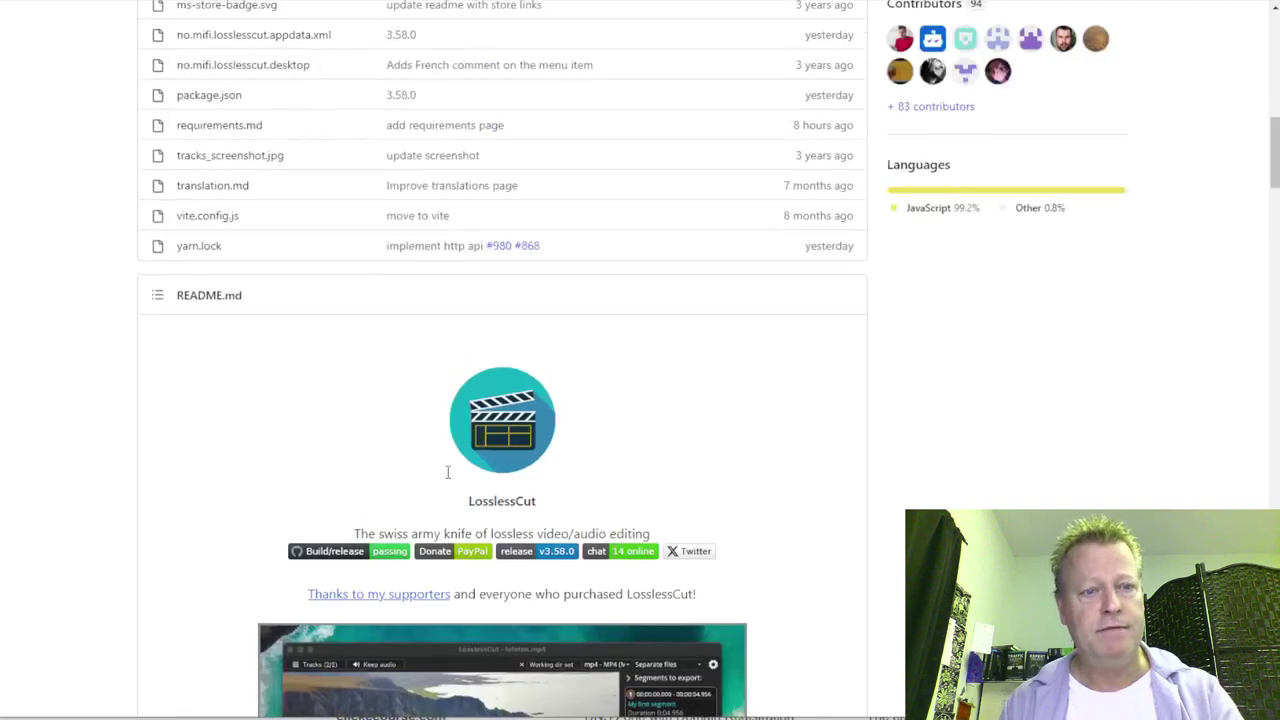
pyautogui.scroll(-5, 447, 471)
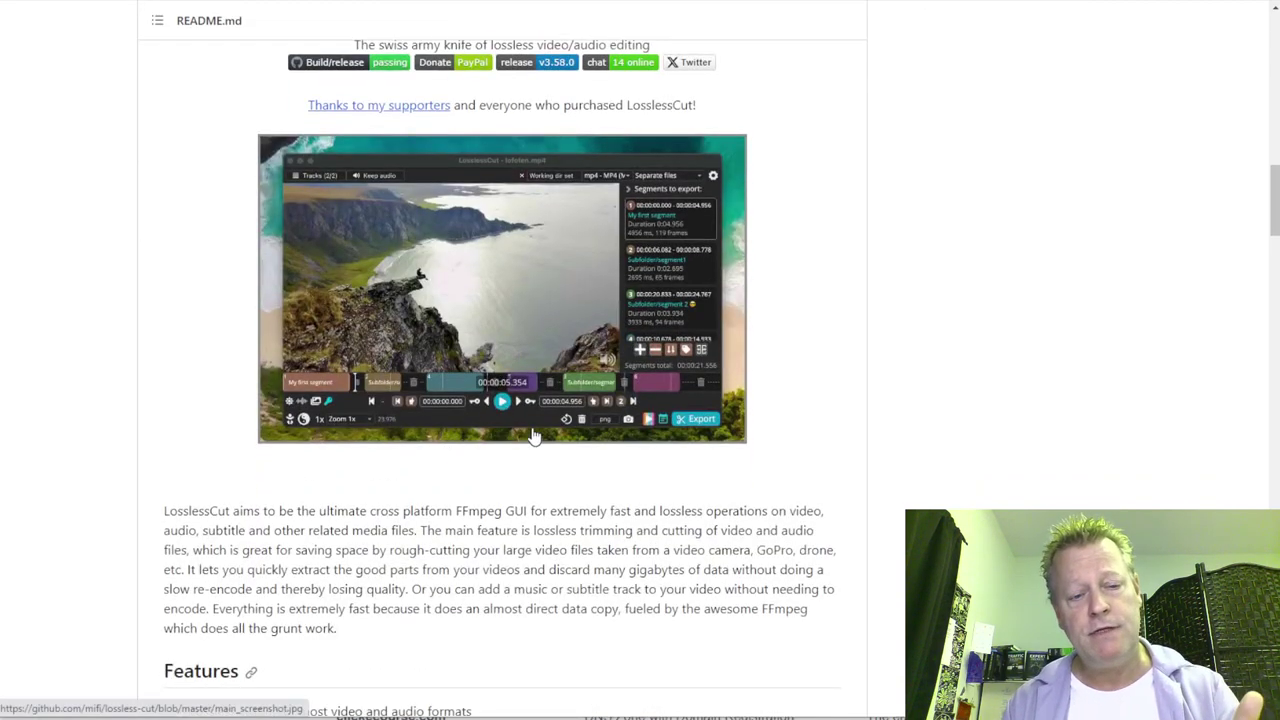
pyautogui.scroll(-5, 523, 440)
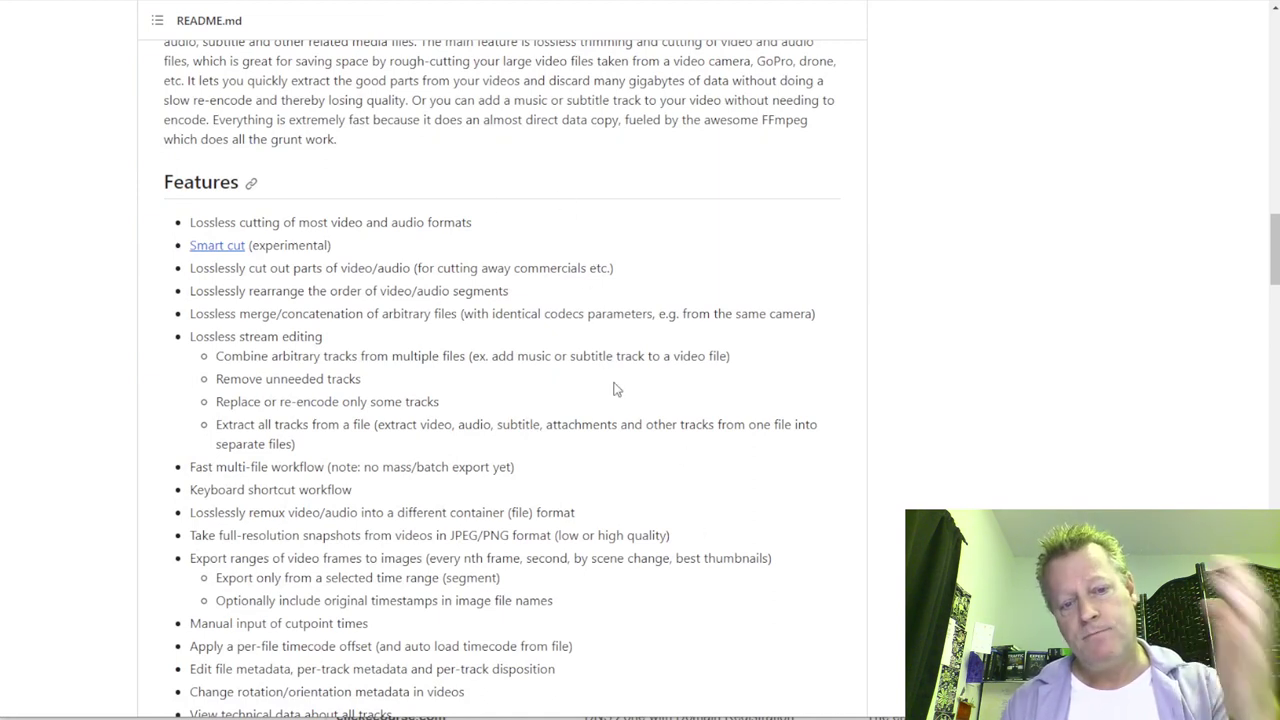
pyautogui.scroll(-15, 617, 390)
pyautogui.scroll(-6, 617, 390)
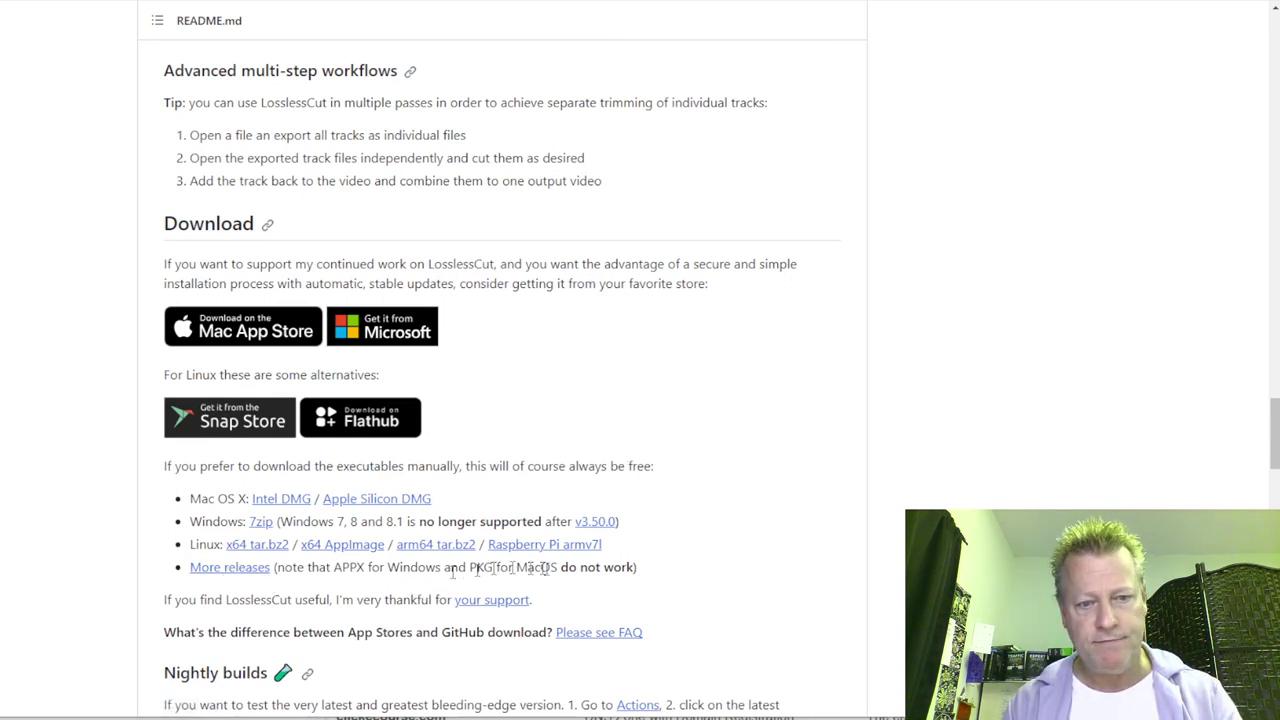
pyautogui.scroll(-3, 707, 573)
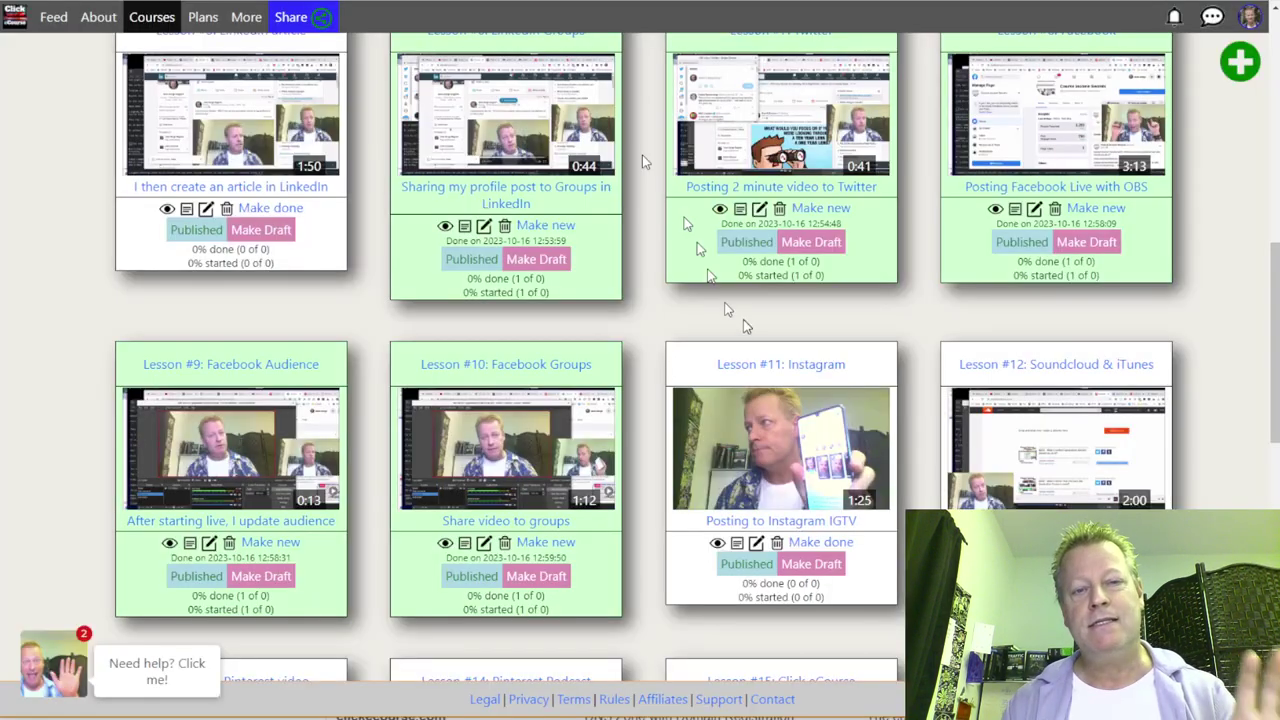
# Step: Scroll through the Fastest Syndication Process lesson grid and play Lesson #4: LinkedIn
pyautogui.scroll(10, 677, 372)
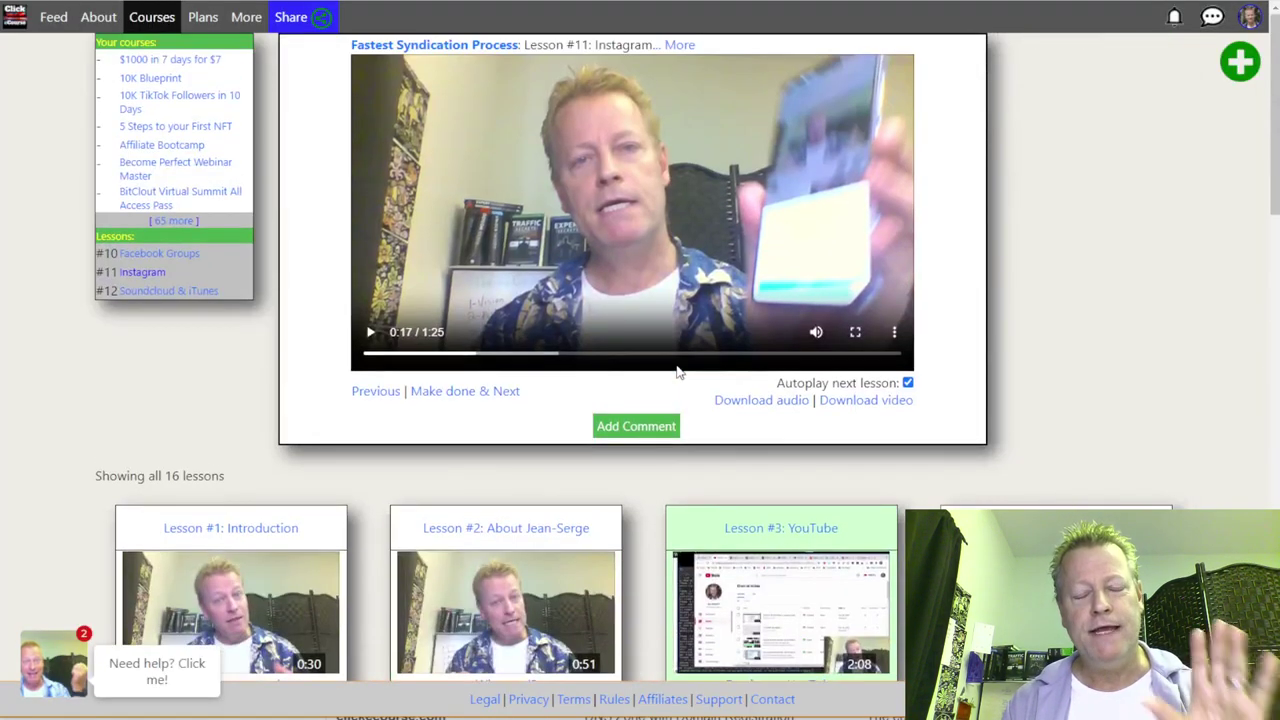
pyautogui.scroll(-5, 677, 372)
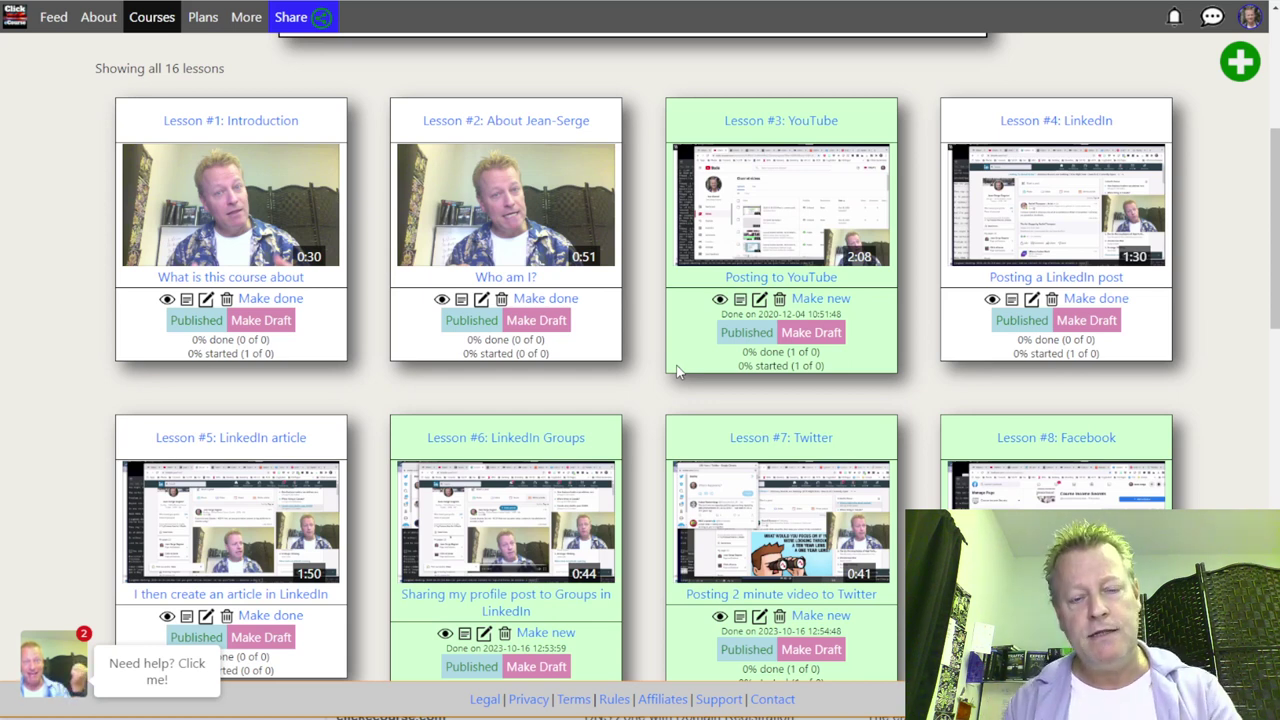
pyautogui.scroll(4, 620, 310)
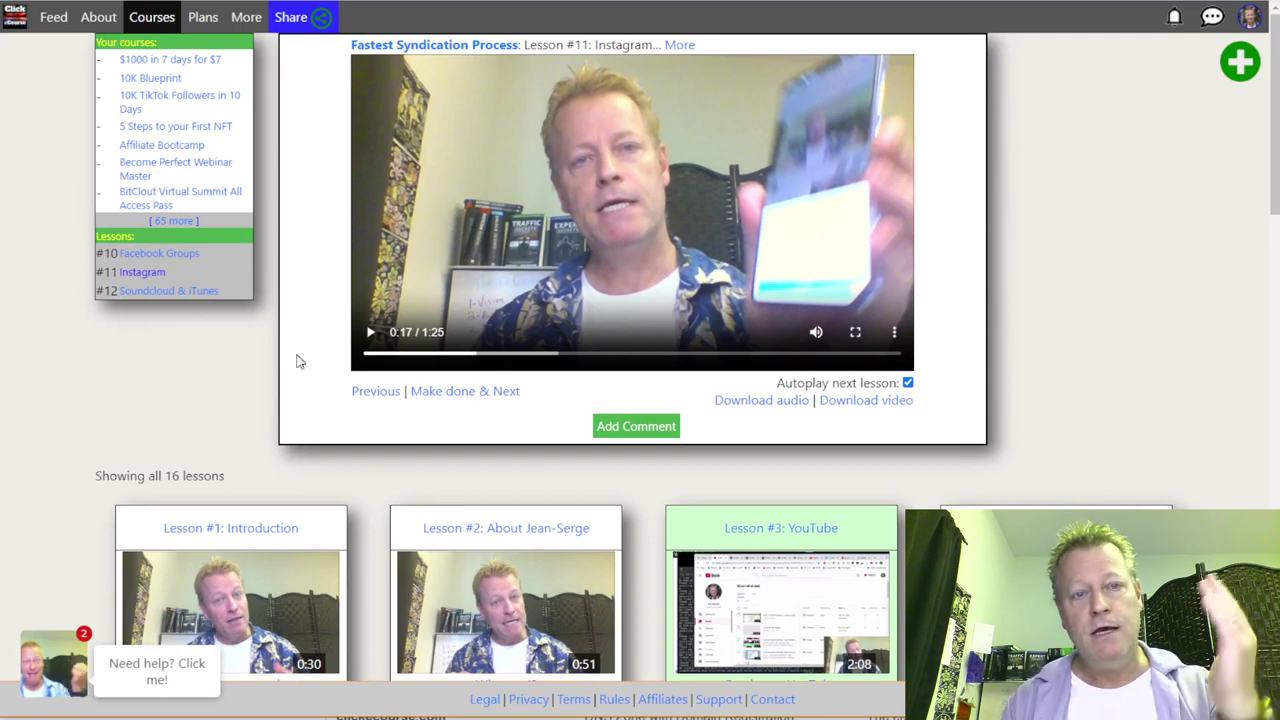
pyautogui.scroll(-4, 630, 475)
pyautogui.scroll(-7, 645, 487)
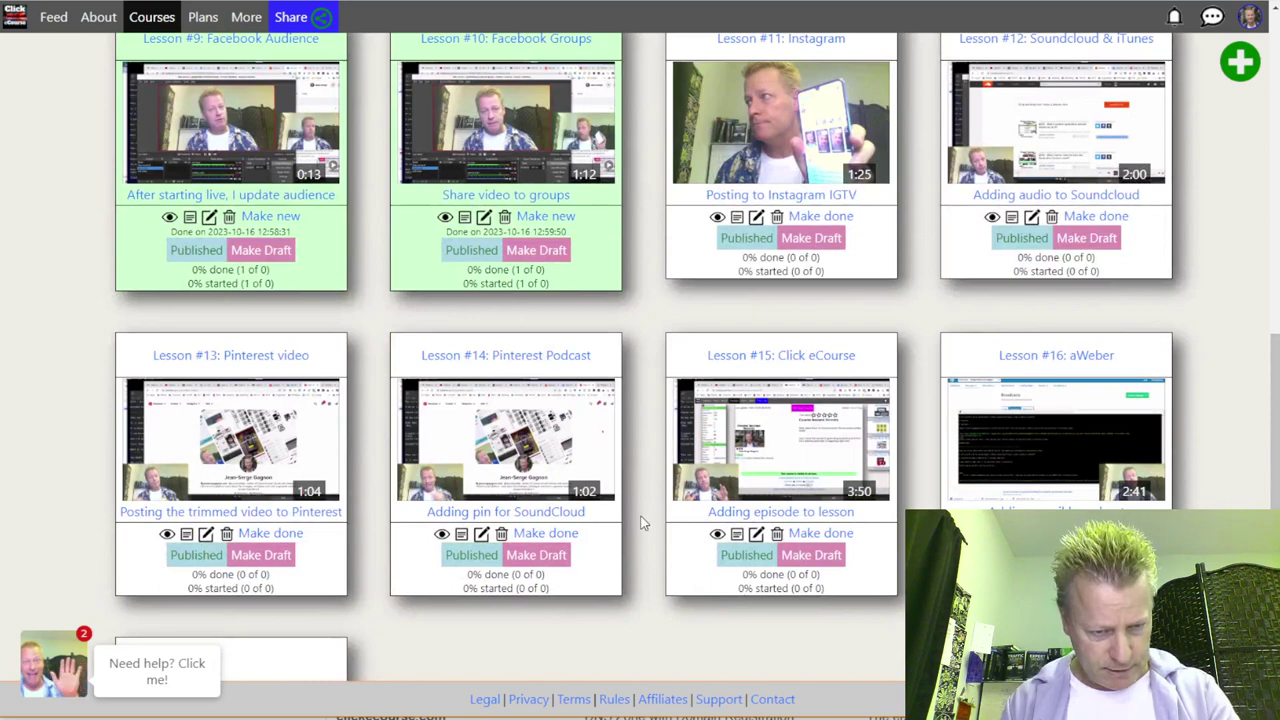
pyautogui.scroll(11, 643, 523)
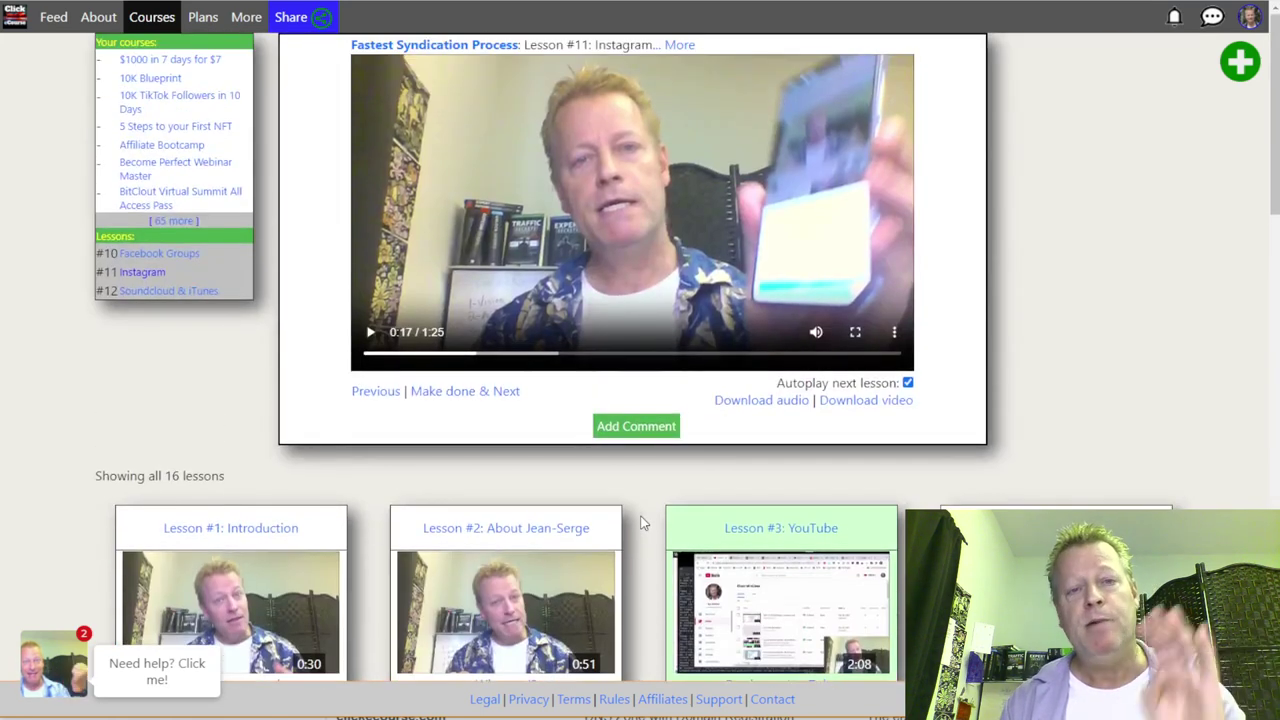
pyautogui.scroll(-3, 643, 523)
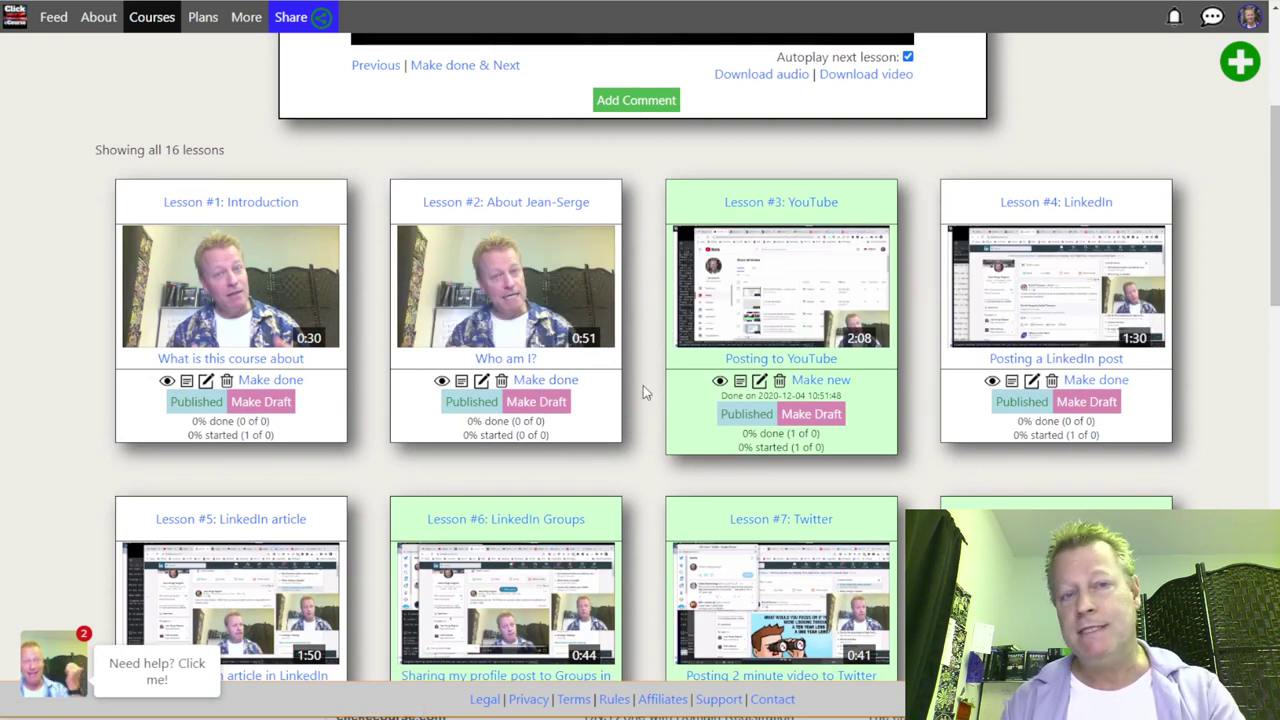
pyautogui.scroll(-4, 643, 392)
pyautogui.scroll(-3, 643, 392)
pyautogui.scroll(4, 643, 391)
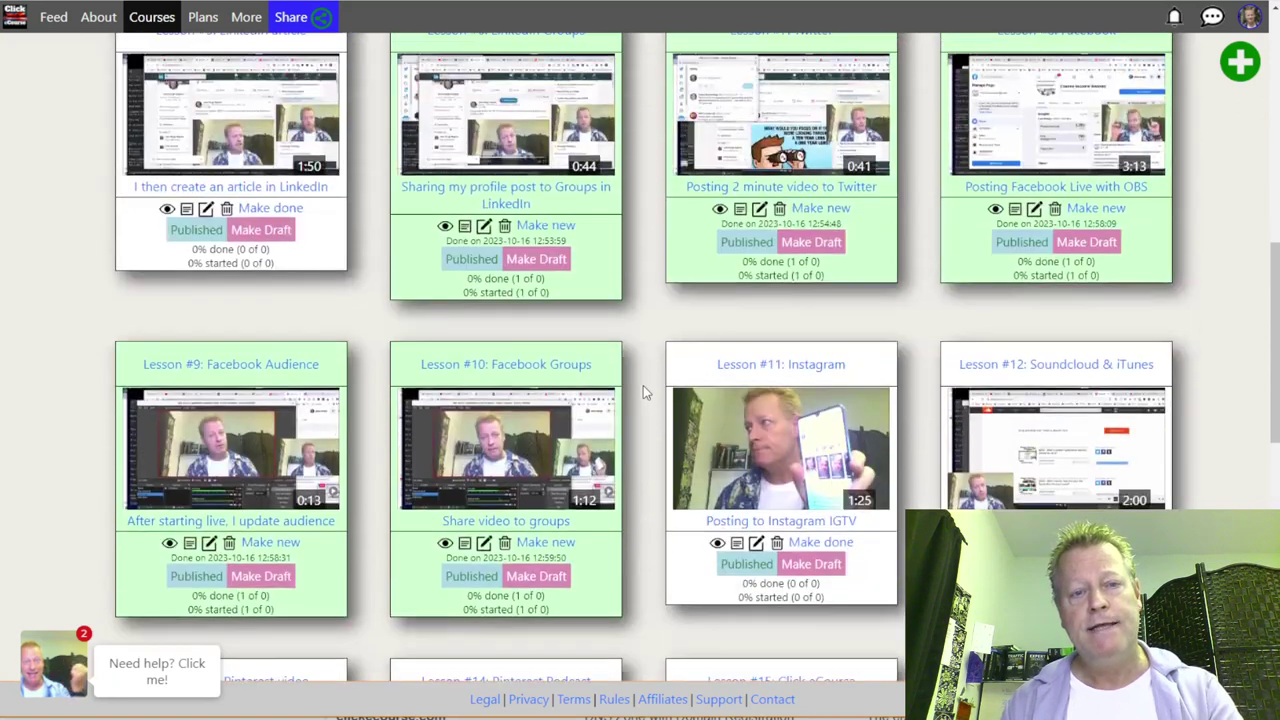
pyautogui.scroll(2, 643, 236)
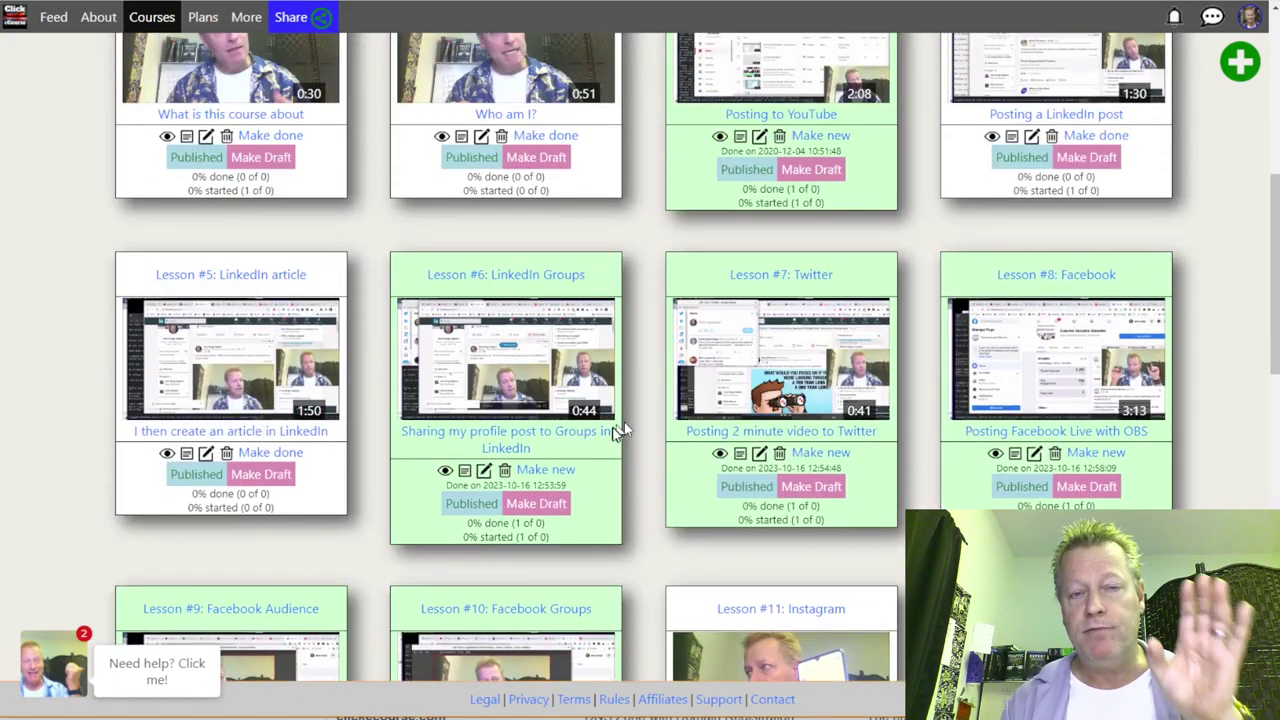
pyautogui.scroll(-3, 622, 425)
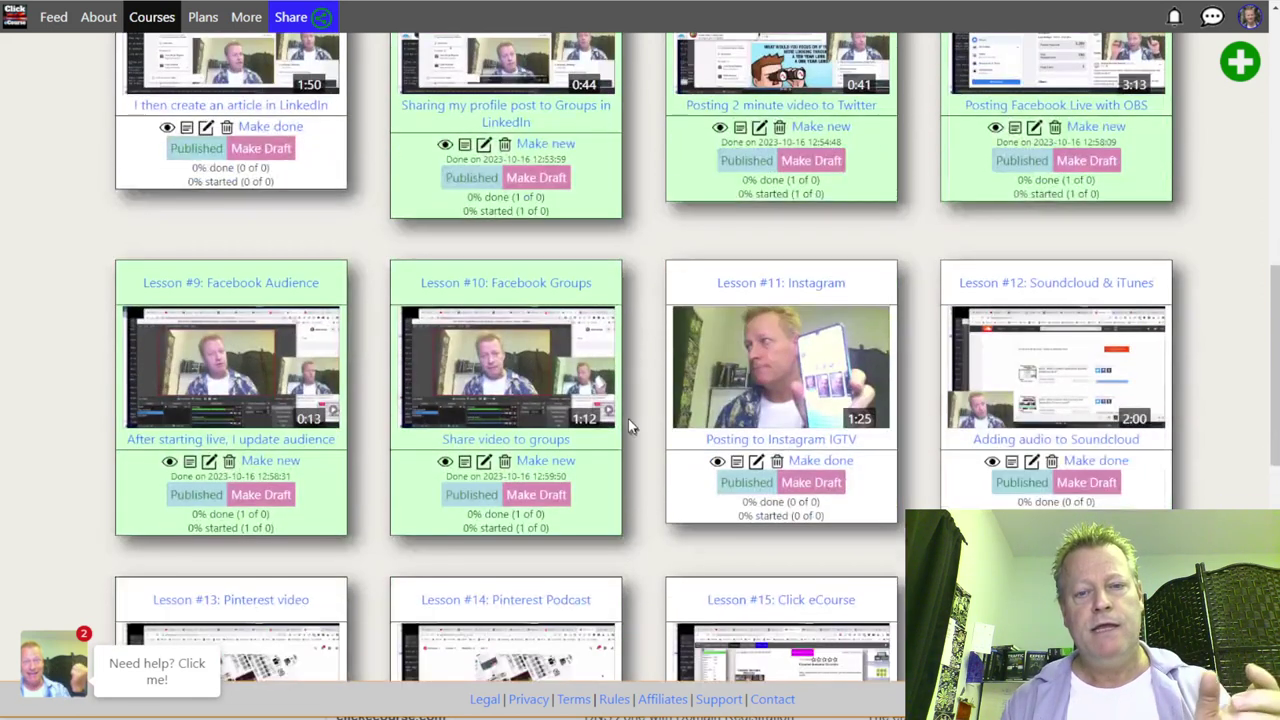
pyautogui.scroll(4, 628, 420)
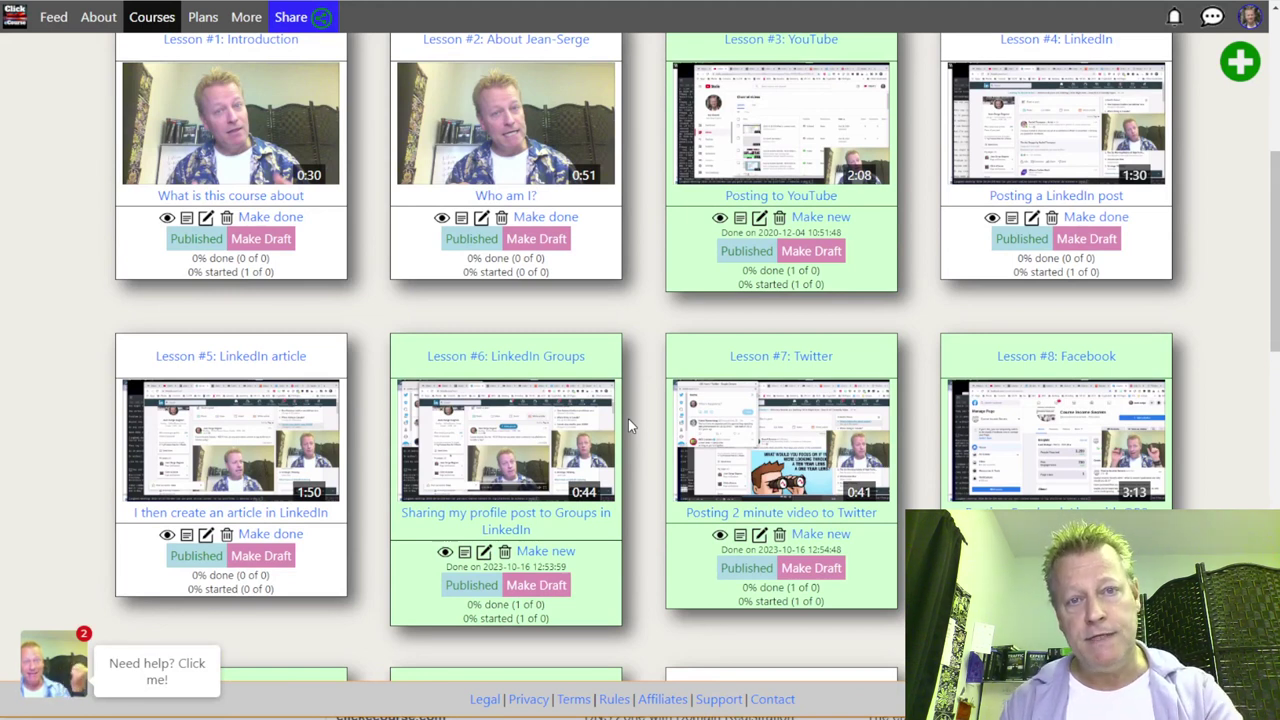
pyautogui.scroll(3, 628, 418)
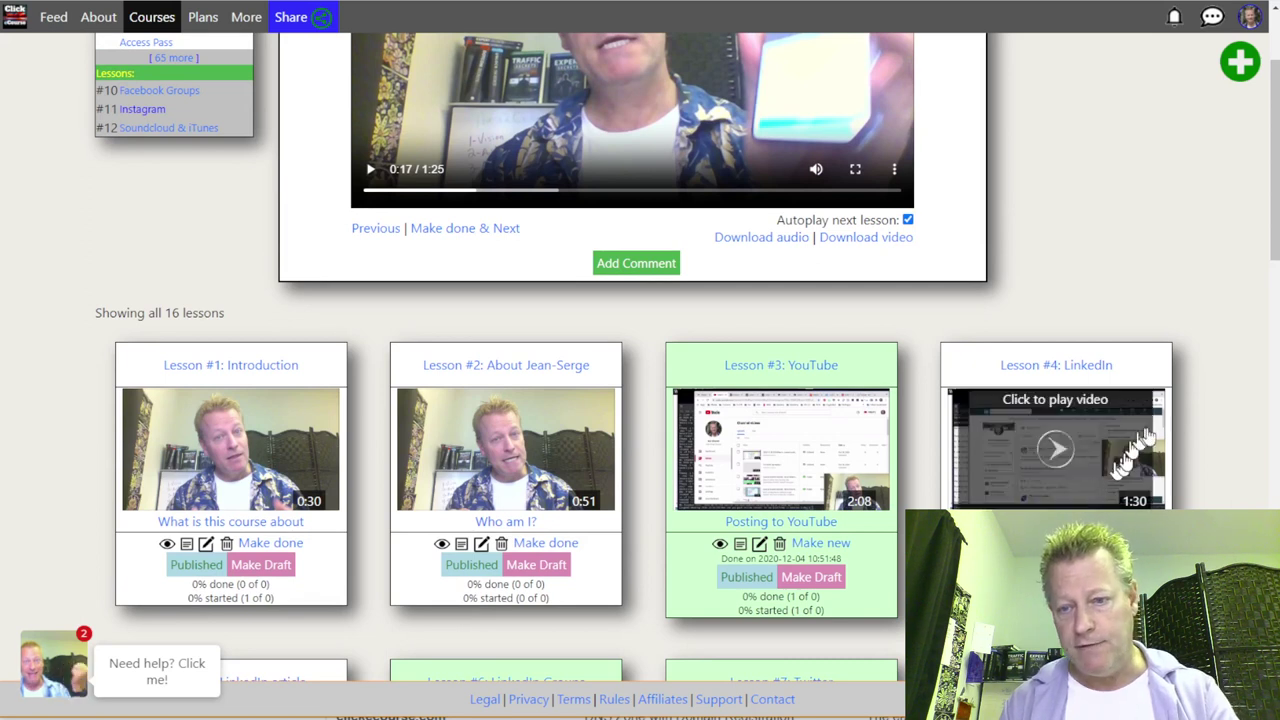
pyautogui.scroll(-2, 857, 485)
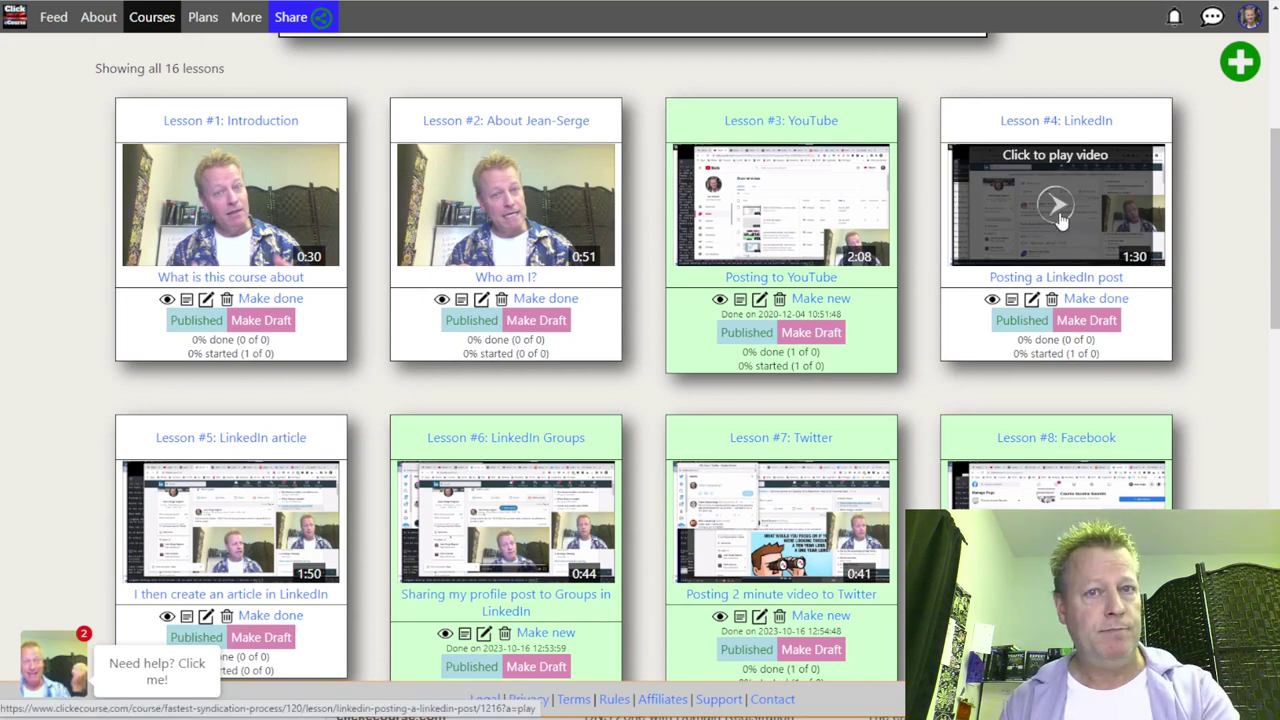
pyautogui.click(878, 489)
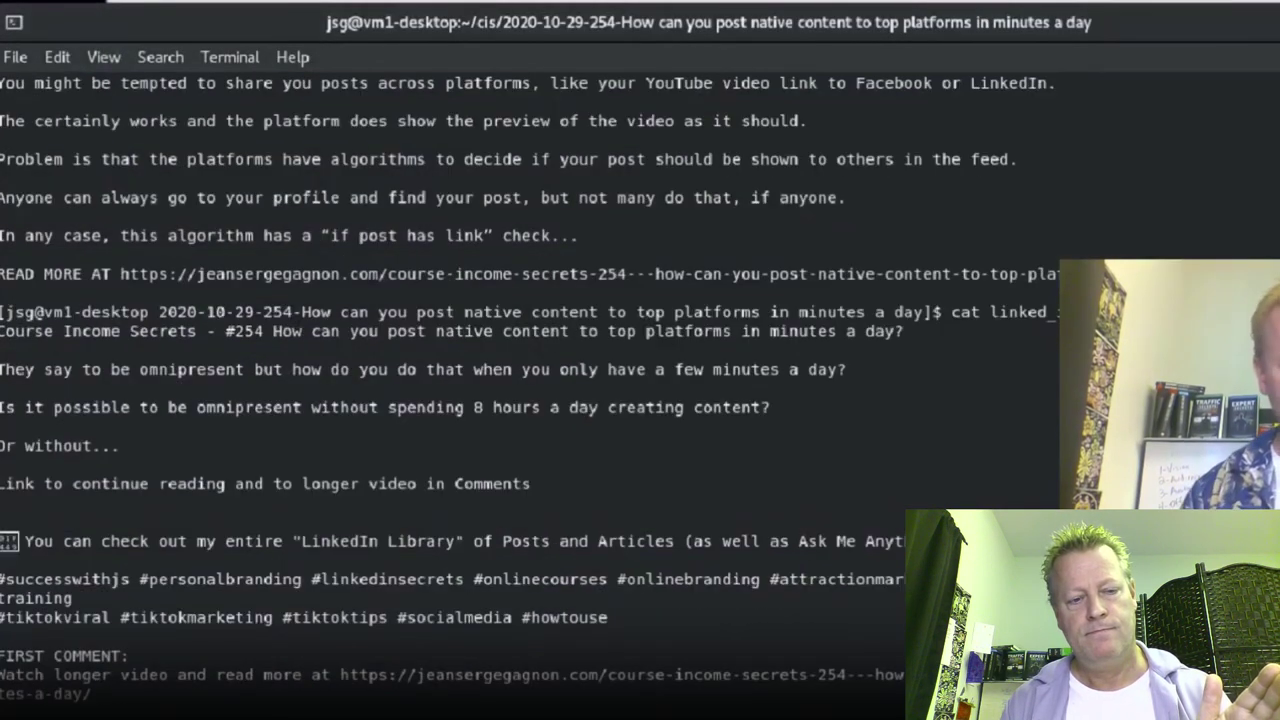
# Step: Copy content from the lesson page and paste it into another window to open the full episode video
pyautogui.moveTo(2, 333); pyautogui.dragTo(617, 617)
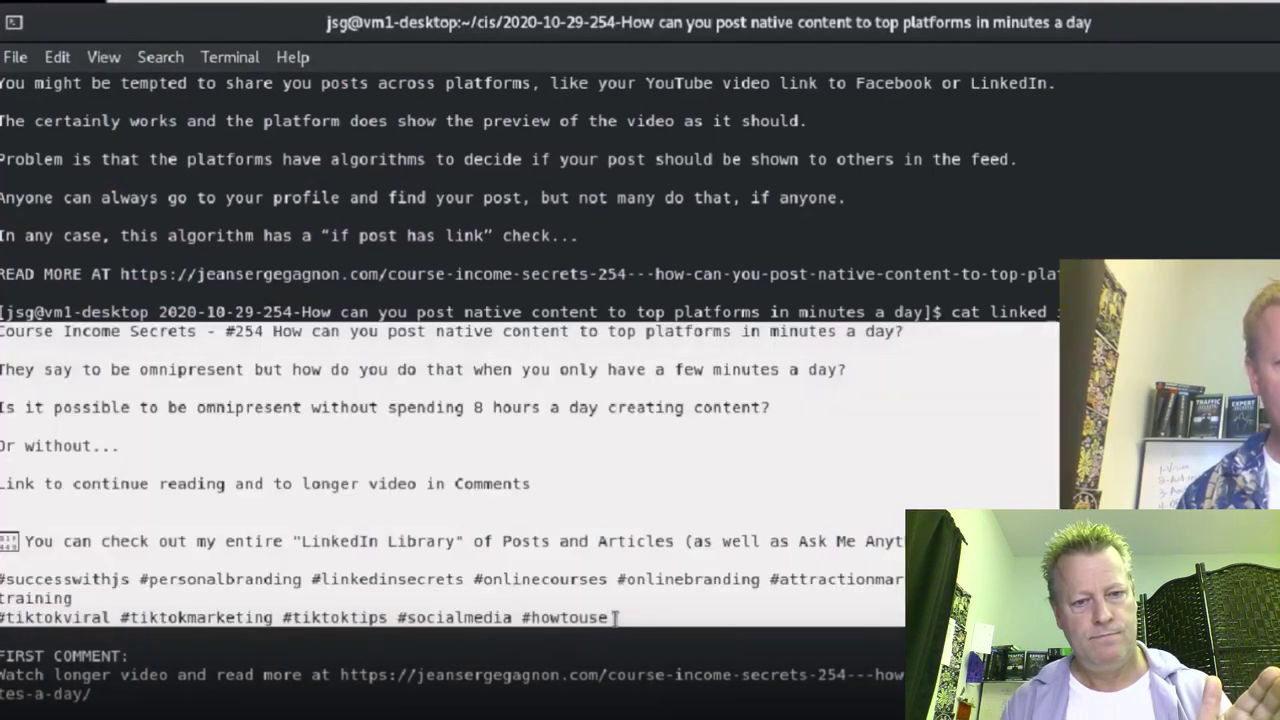
pyautogui.rightClick(627, 549)
pyautogui.click(695, 567)
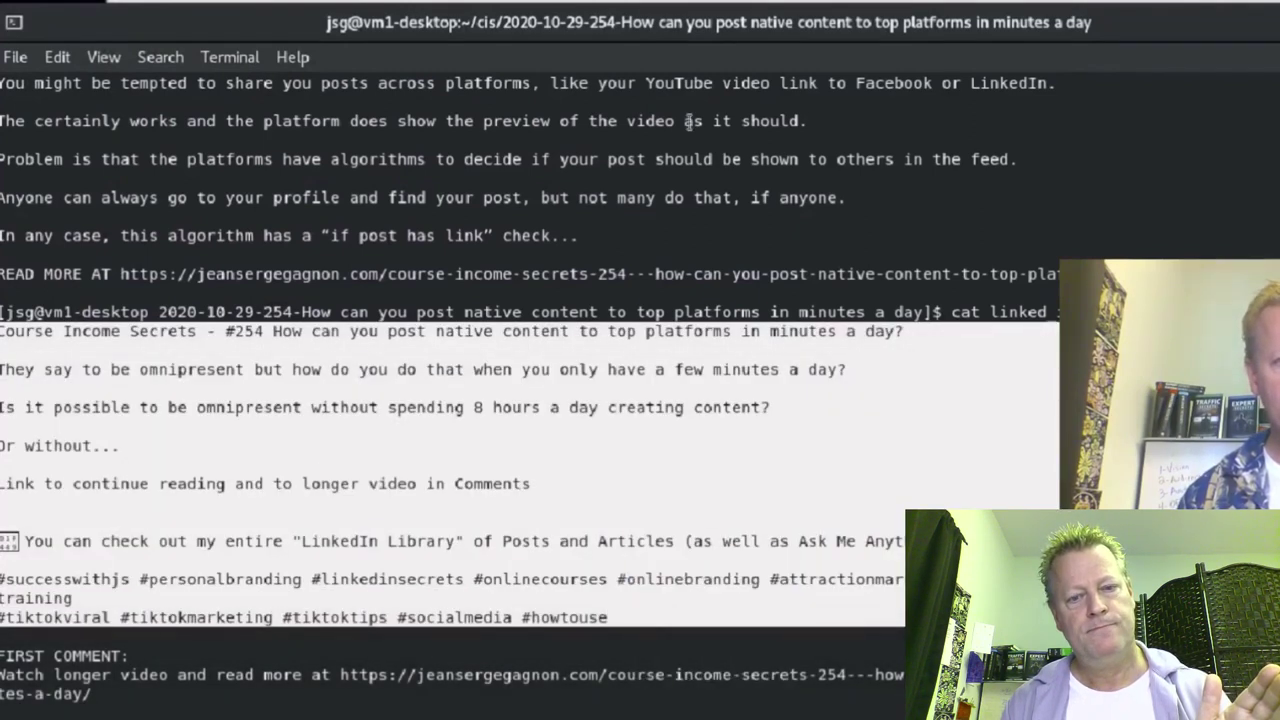
pyautogui.hotkey('alt', 'Tab')
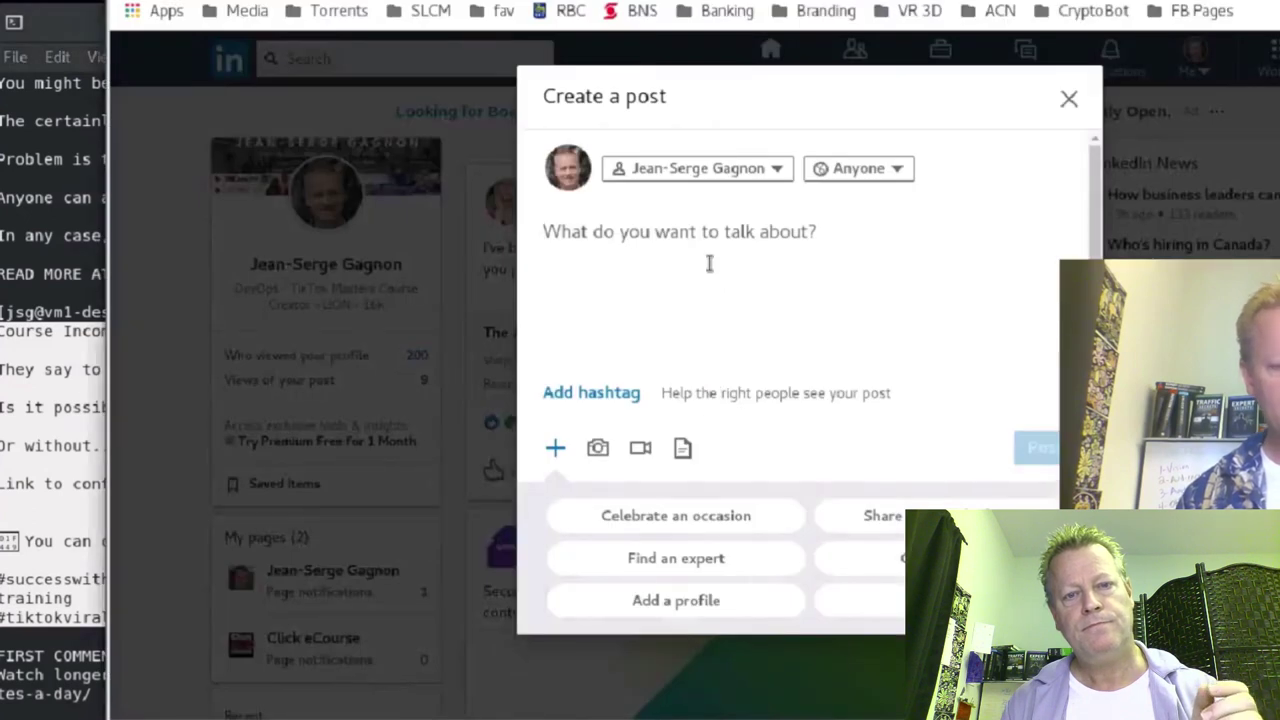
pyautogui.click(709, 263)
pyautogui.hotkey('ctrl', 'v')
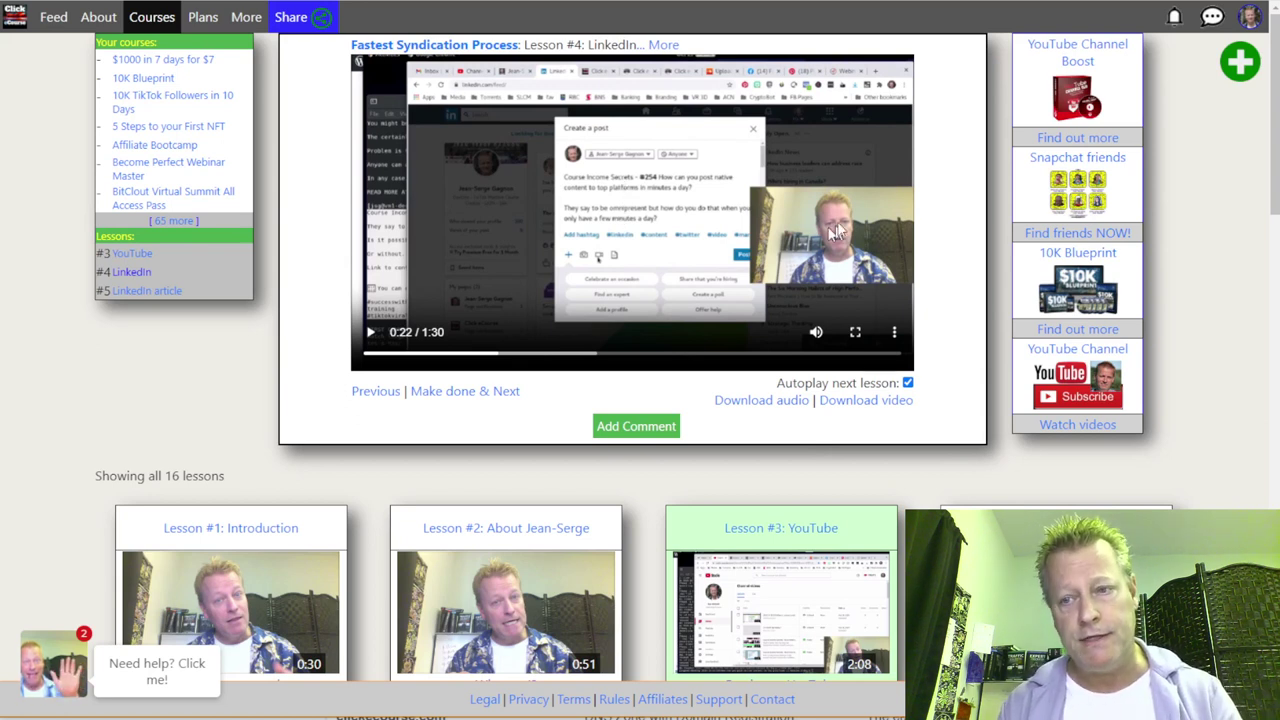
pyautogui.hotkey('alt', 'Tab')
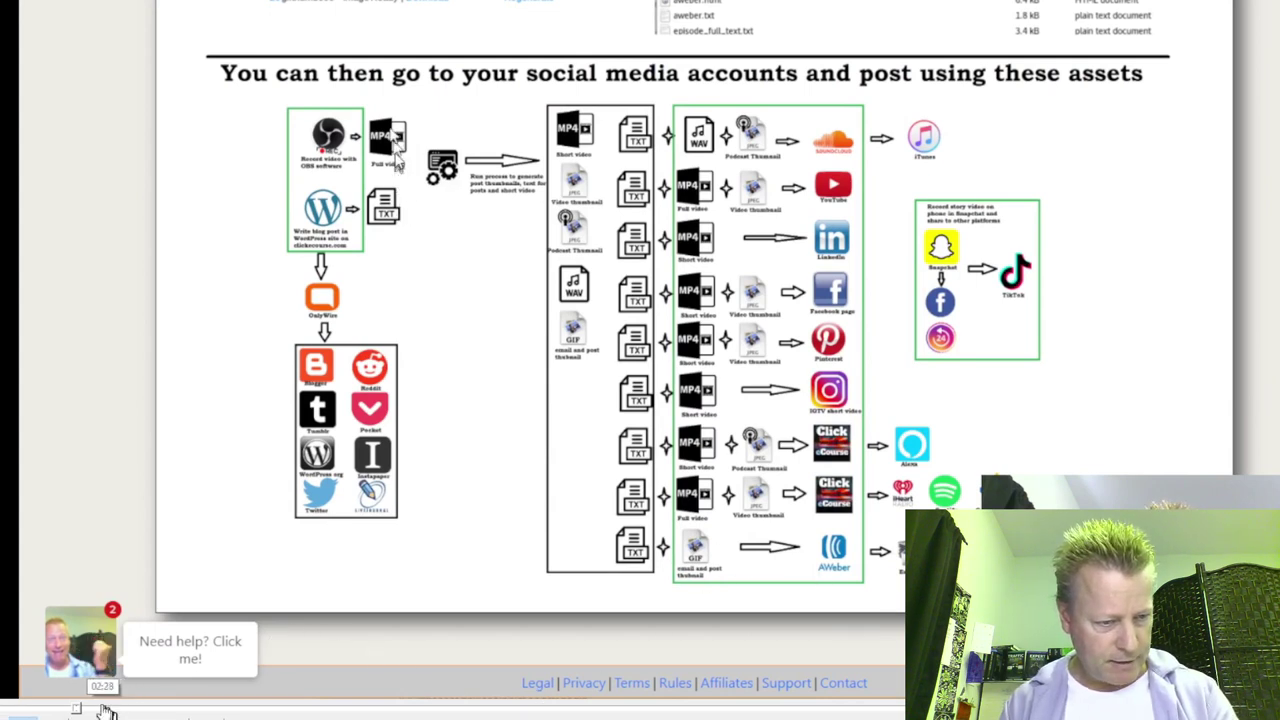
# Step: Scrub the lesson video to review its LinkedIn feed and file-upload parts
pyautogui.moveTo(104, 712); pyautogui.dragTo(272, 705)
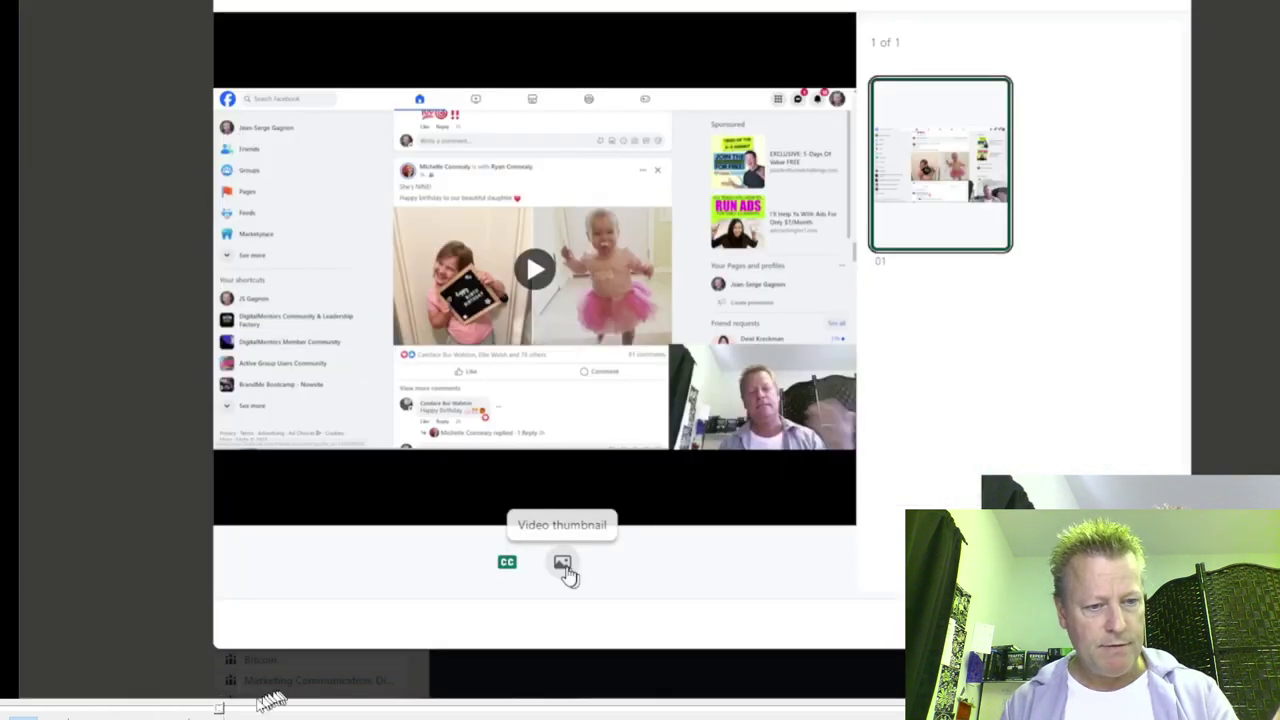
pyautogui.click(214, 708)
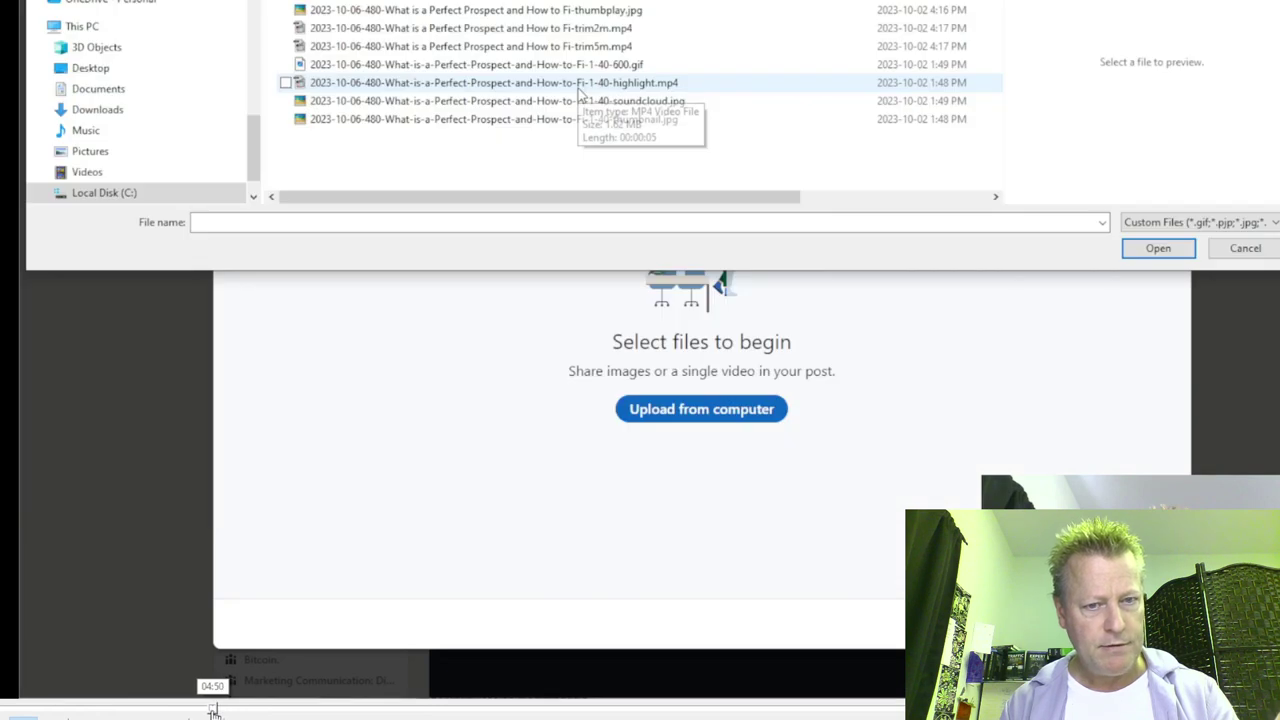
pyautogui.moveTo(212, 710); pyautogui.dragTo(193, 710)
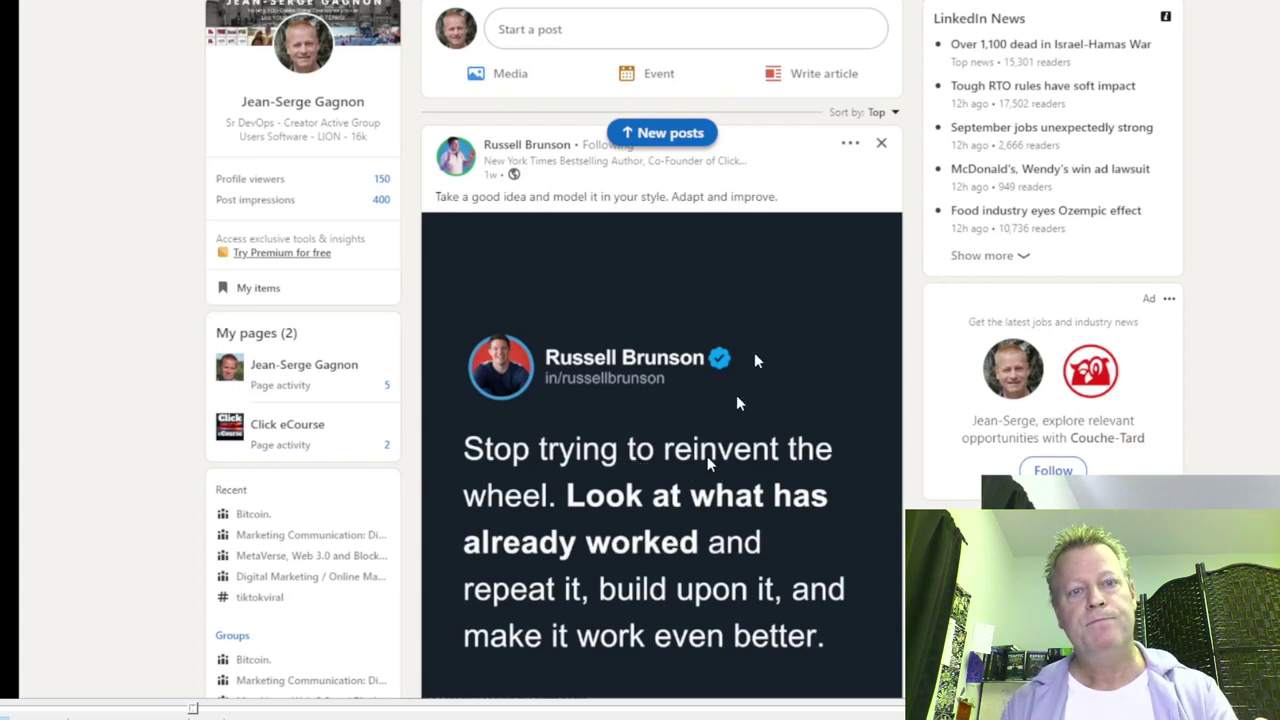
# Step: Paste the copied content at the top of the window and launch LosslessCut with no file loaded
pyautogui.click(553, 33)
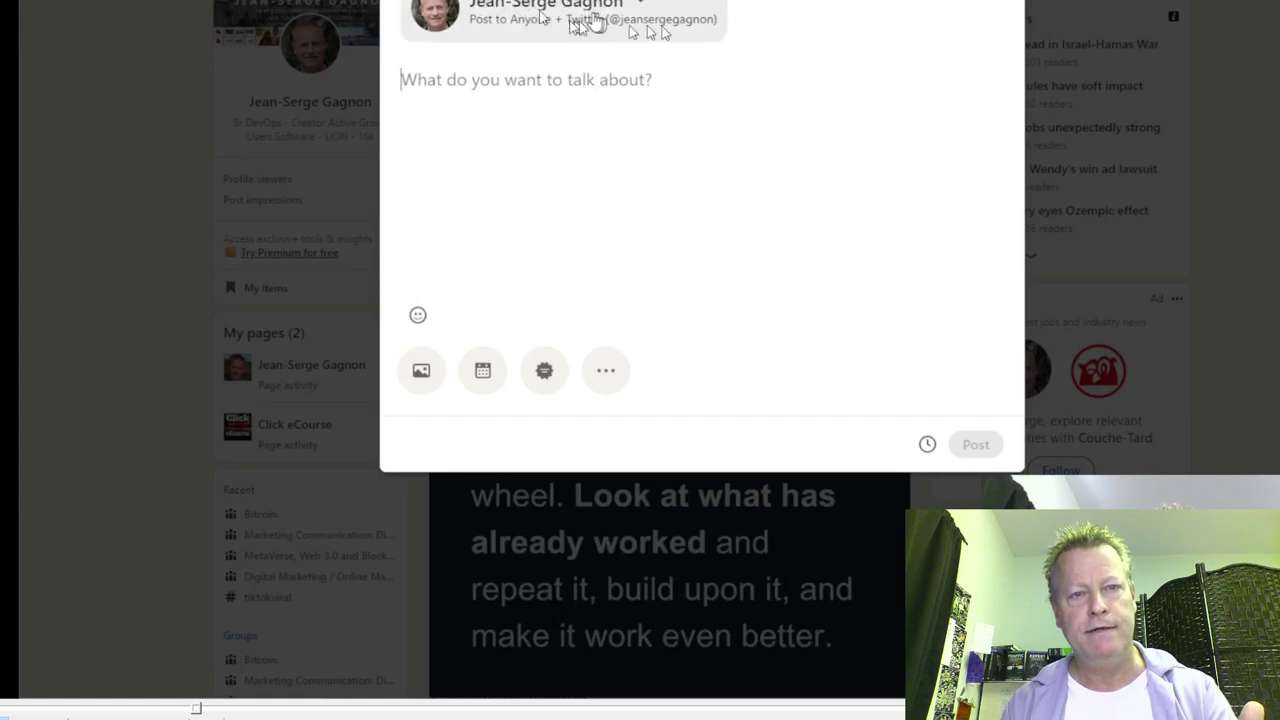
pyautogui.hotkey('ctrl', 'v')
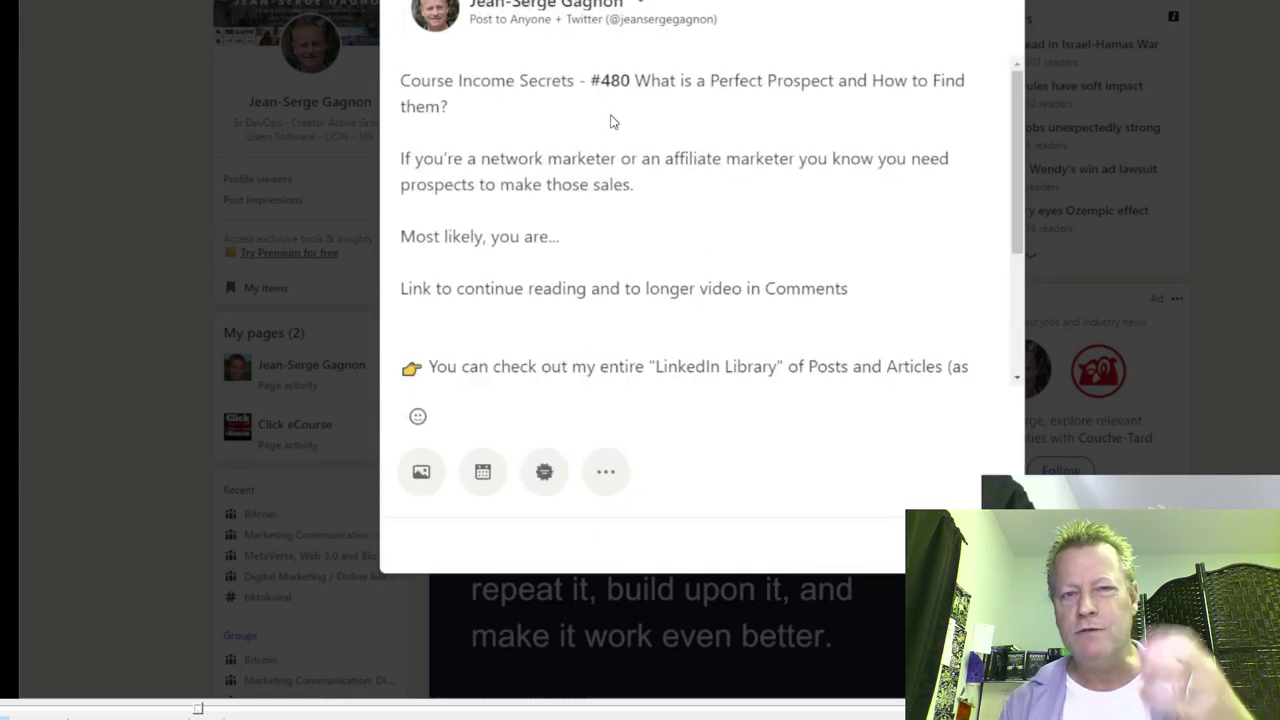
pyautogui.click(421, 470)
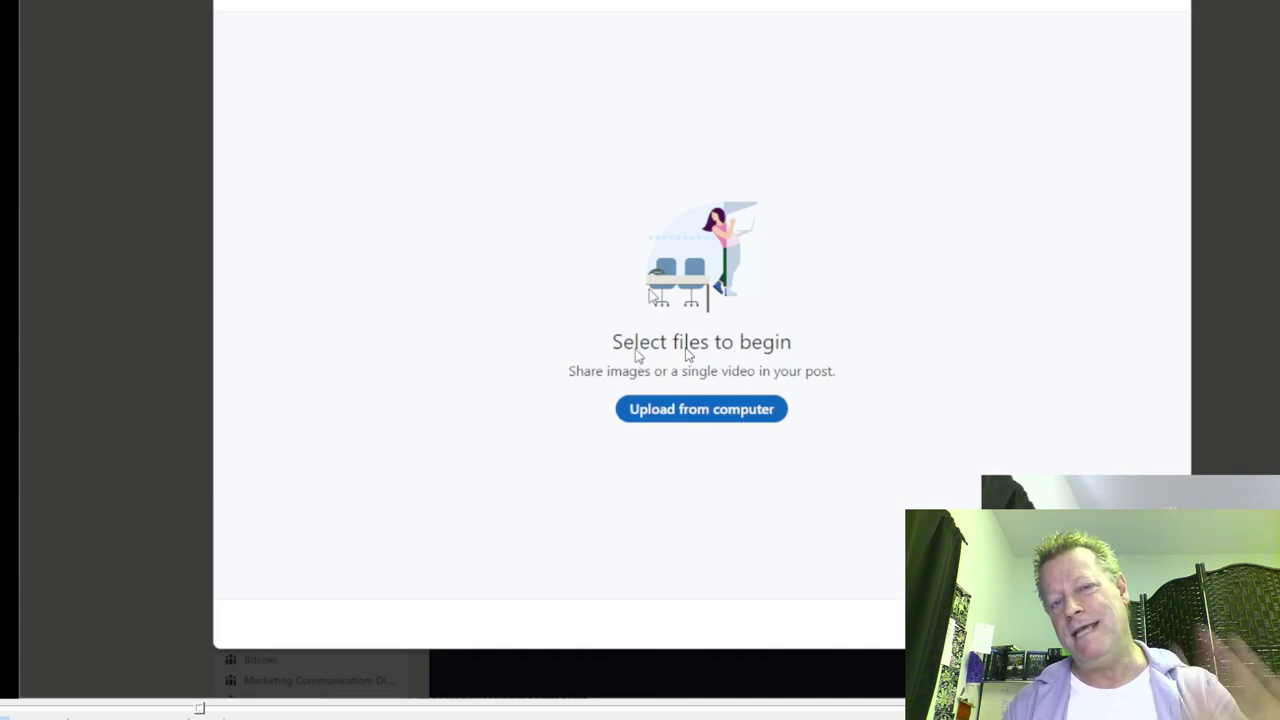
pyautogui.click(686, 412)
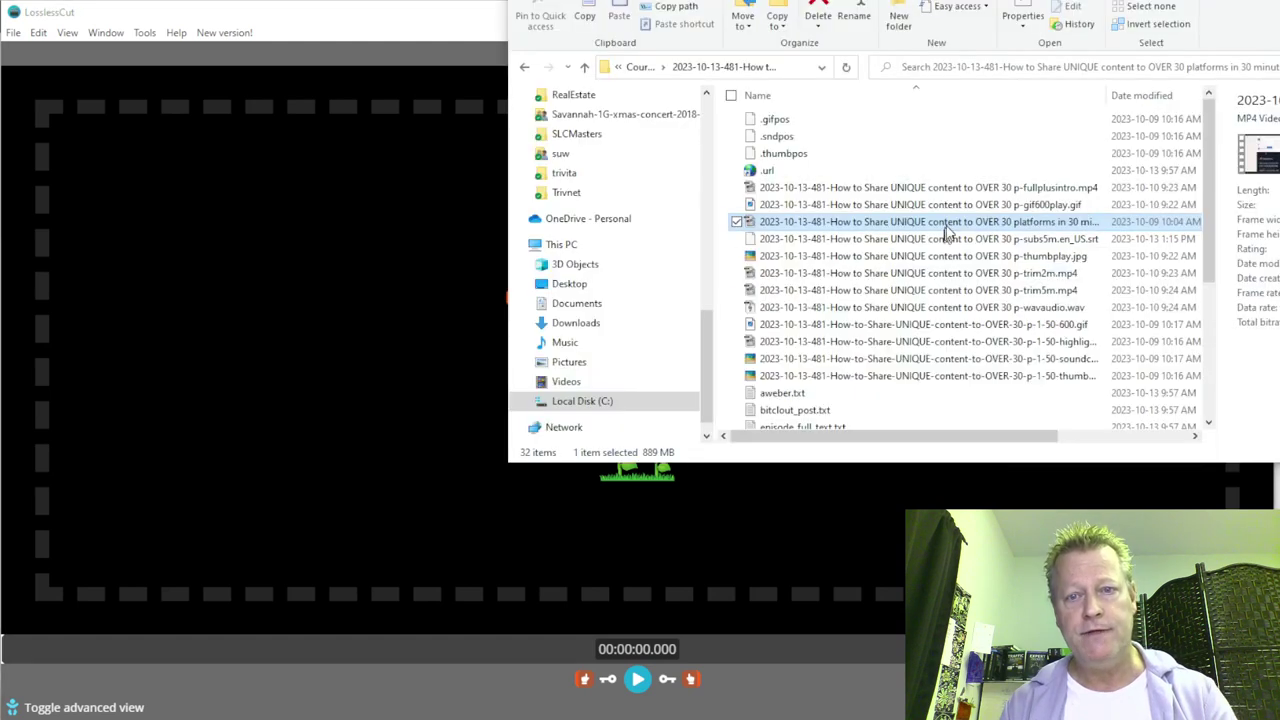
# Step: Load the 30-minute 'How to Share UNIQUE content to OVER 30 platforms in 30 minutes' MP4 into LosslessCut
pyautogui.click(955, 222)
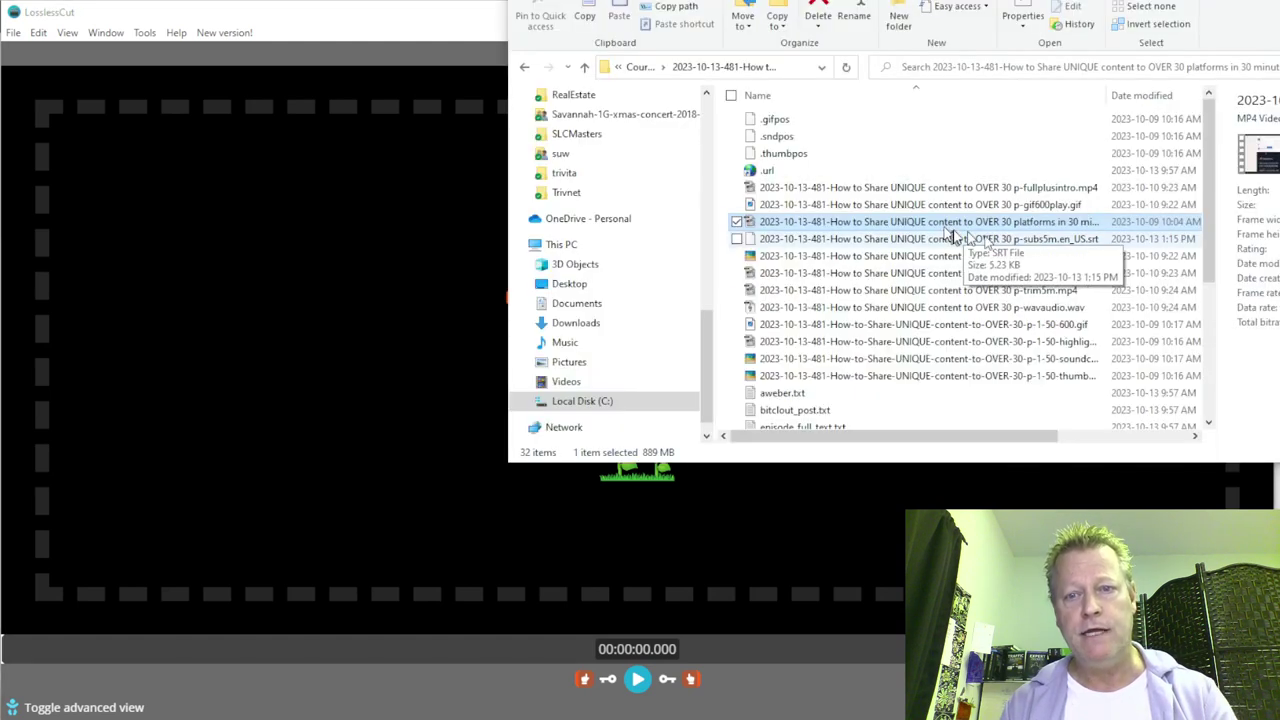
pyautogui.moveTo(1050, 232); pyautogui.dragTo(366, 301)
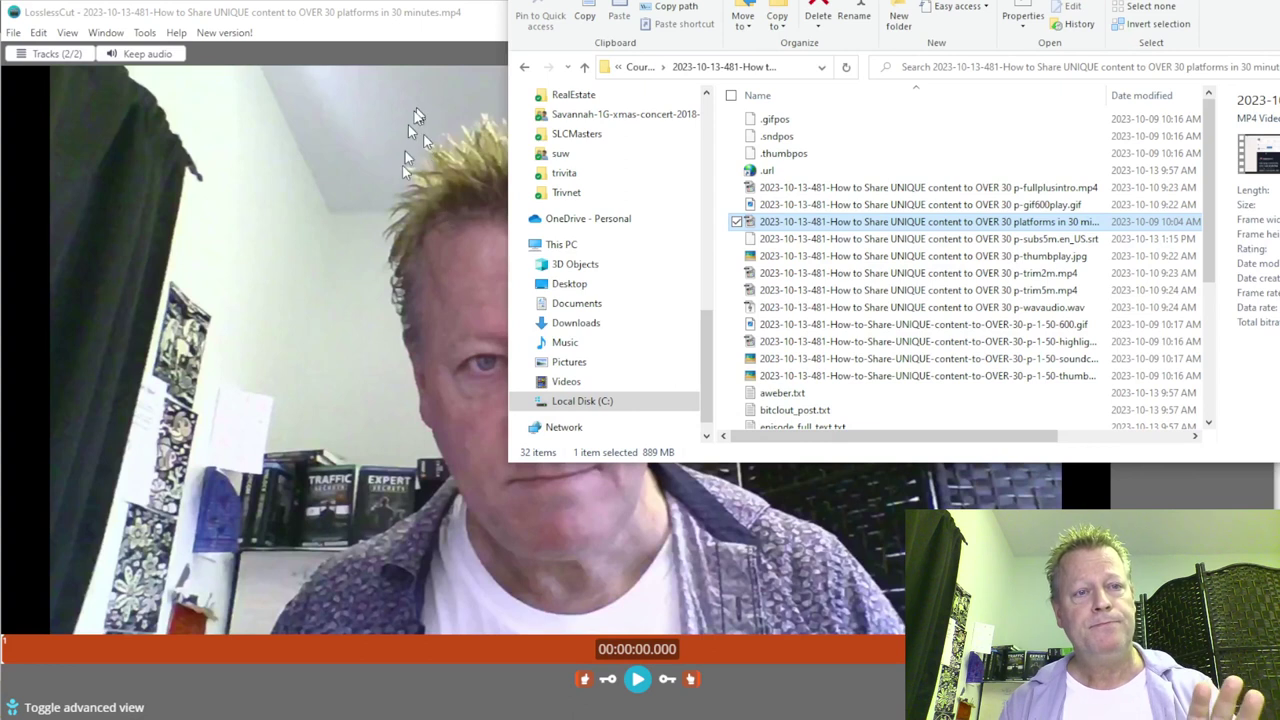
pyautogui.click(408, 124)
# Step: Seek the timeline to the LinkedIn post-successful moment at 00:07:43.447
pyautogui.moveTo(395, 650); pyautogui.dragTo(147, 652)
pyautogui.click(147, 652)
pyautogui.click(231, 651)
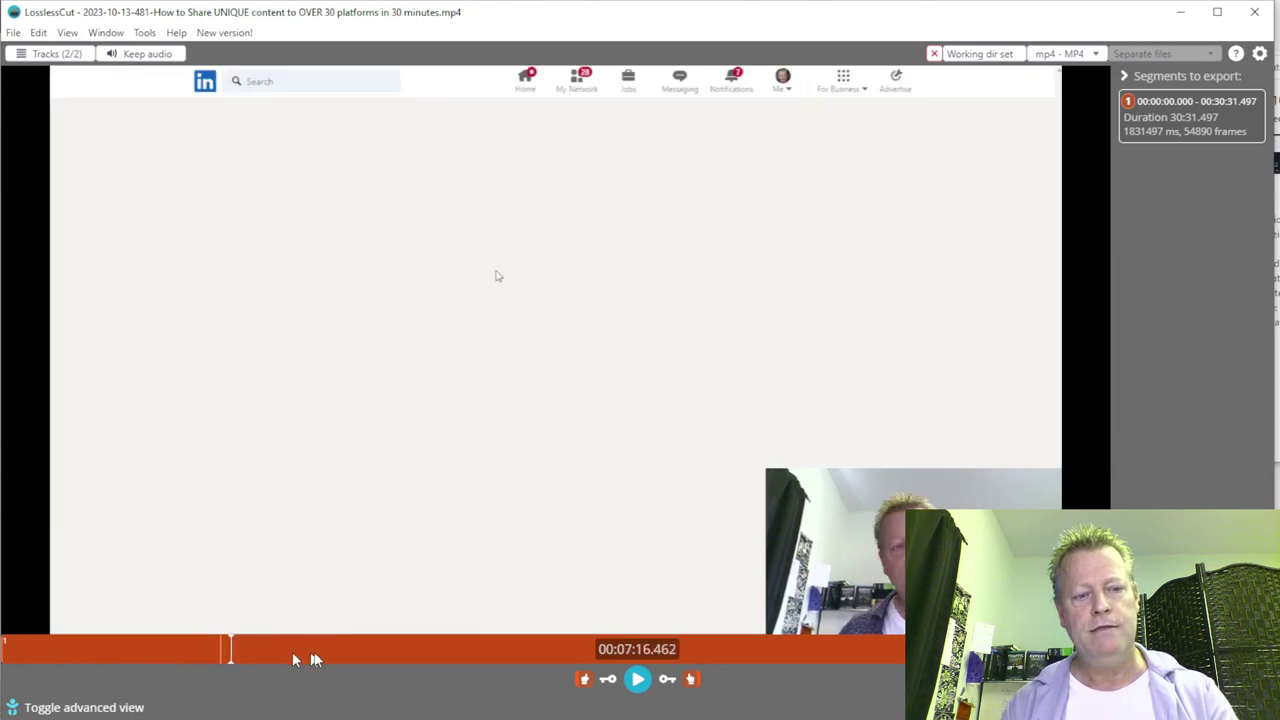
pyautogui.click(370, 655)
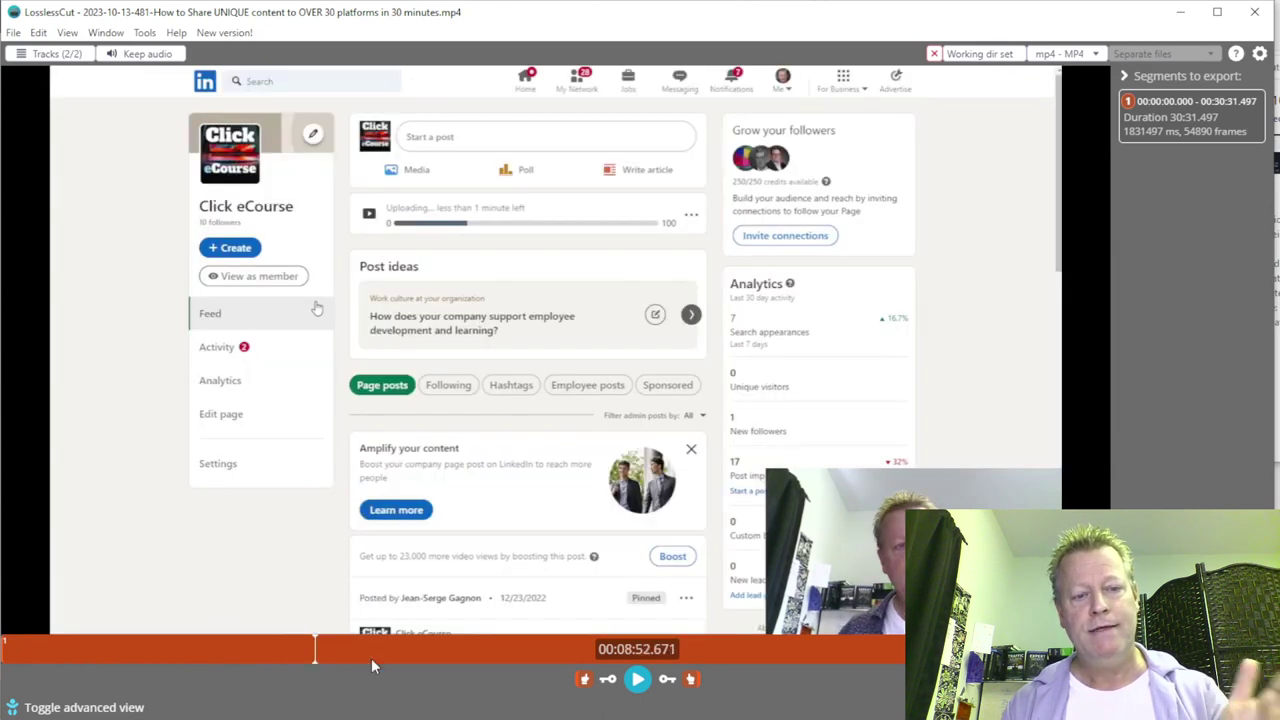
pyautogui.click(323, 652)
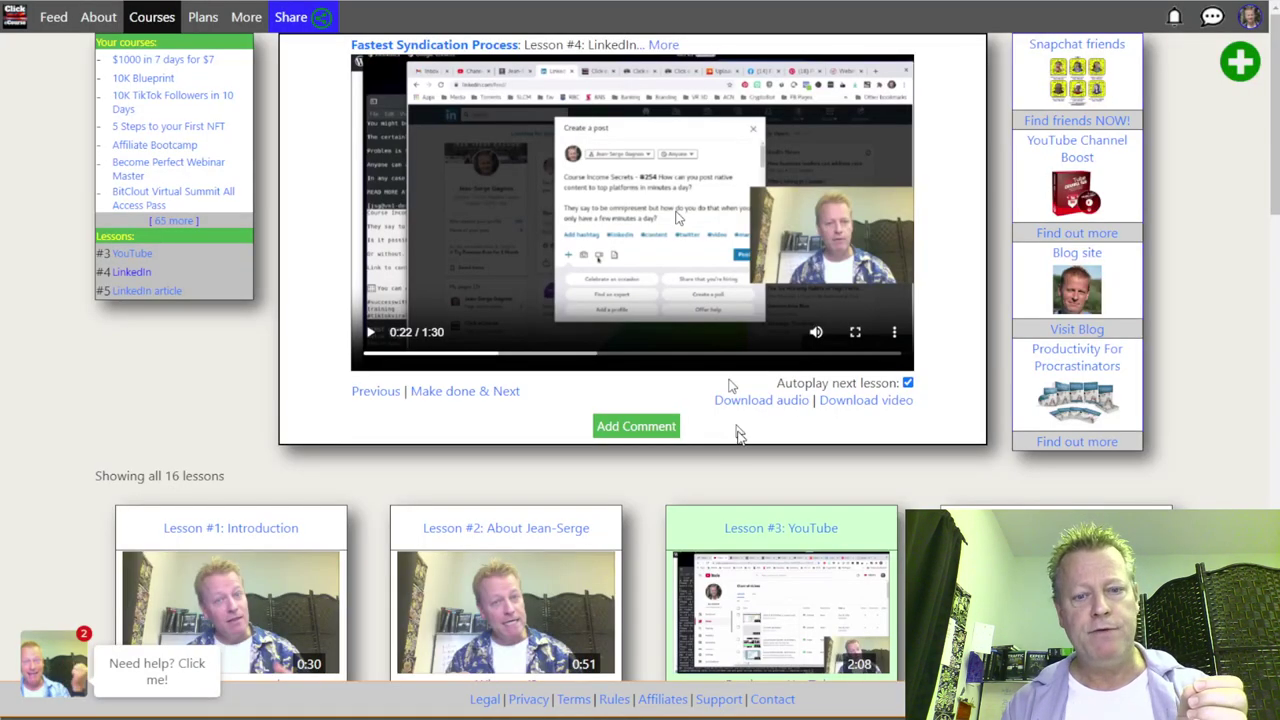
# Step: Scroll down the course page to the grid of 16 lesson thumbnails, including the LinkedIn lessons
pyautogui.scroll(-4, 665, 493)
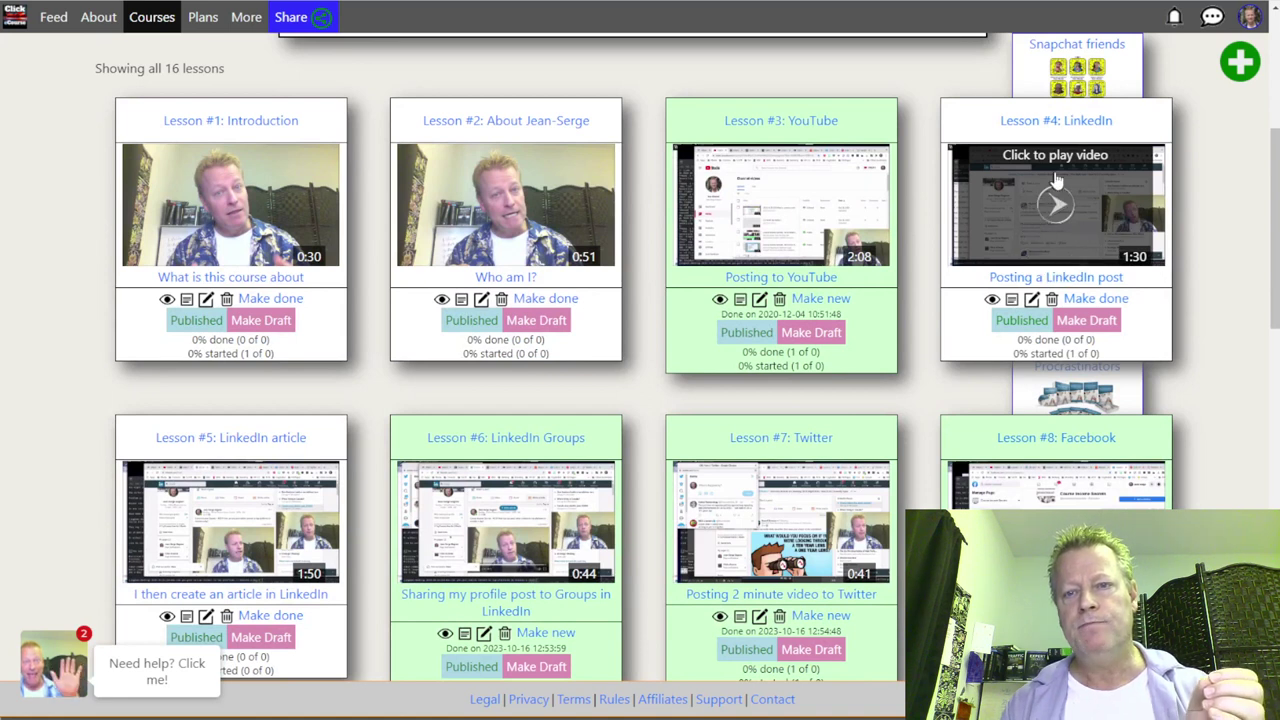
pyautogui.scroll(-2, 580, 334)
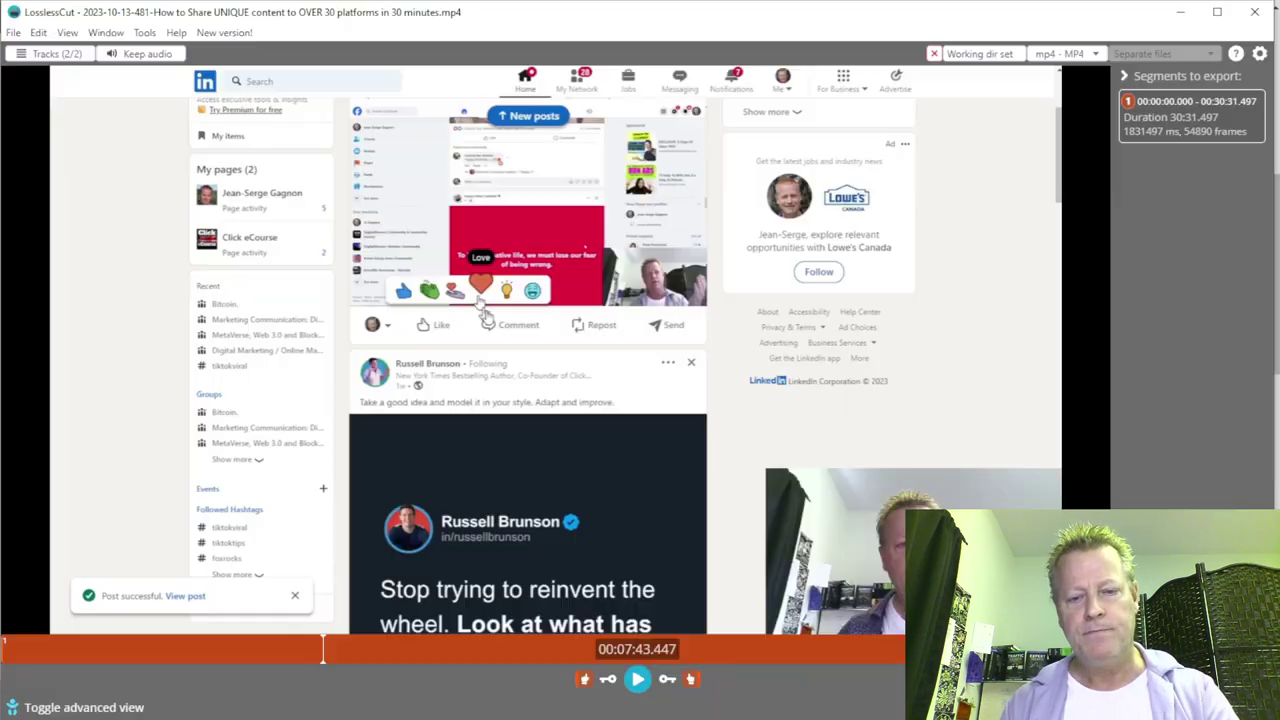
# Step: Scrub back through the recording and pause on the LinkedIn feed at 00:04:23.913
pyautogui.click(308, 652)
pyautogui.moveTo(308, 652); pyautogui.dragTo(294, 652)
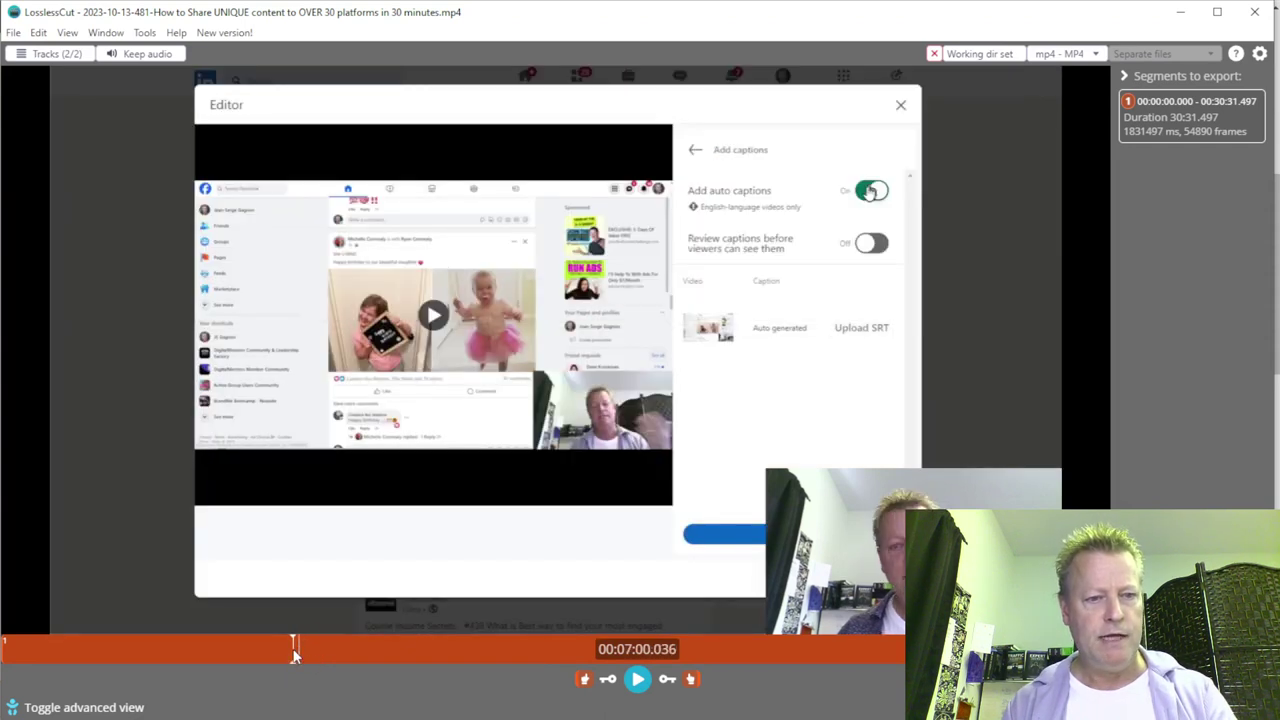
pyautogui.moveTo(293, 652); pyautogui.dragTo(288, 652)
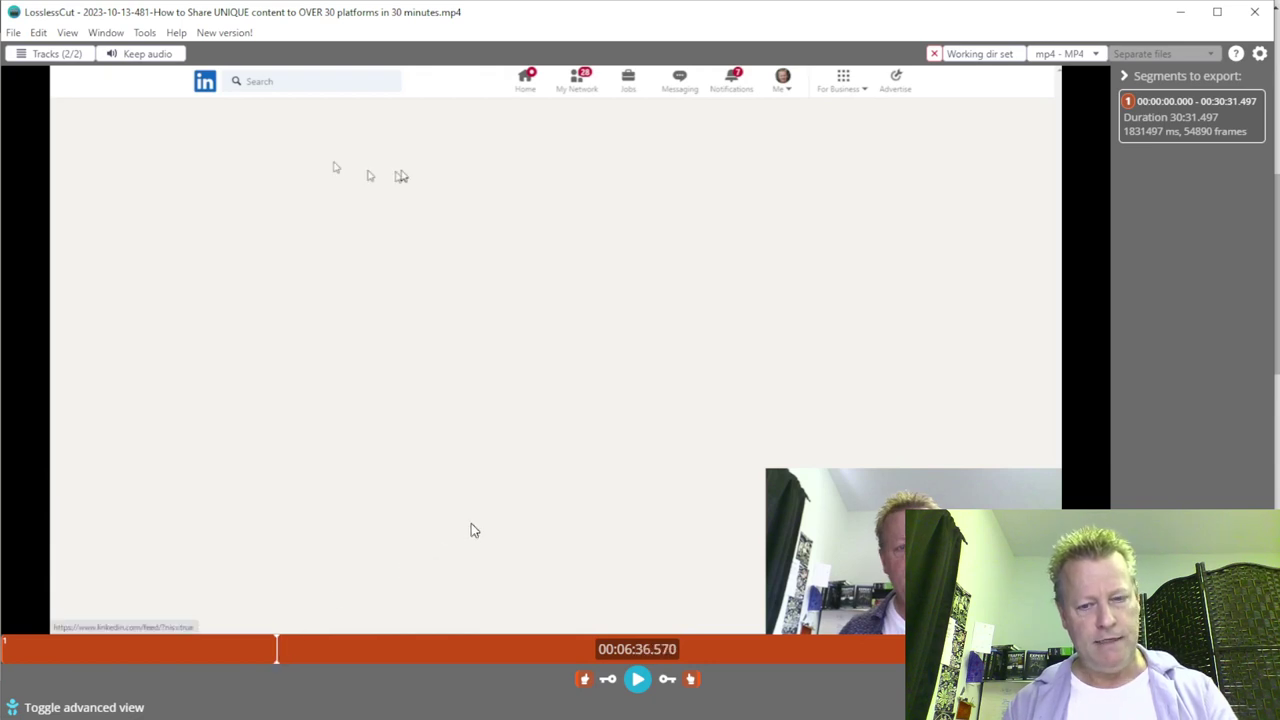
pyautogui.click(637, 680)
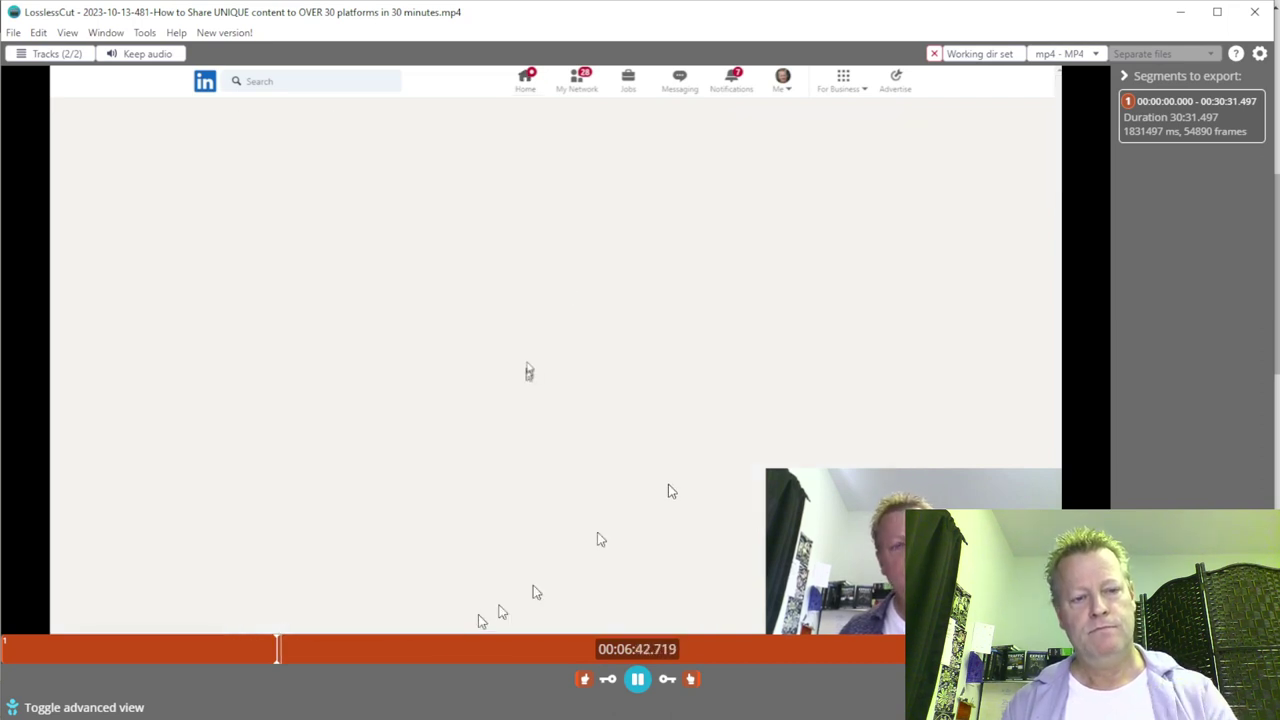
pyautogui.click(222, 649)
pyautogui.click(192, 653)
pyautogui.click(178, 652)
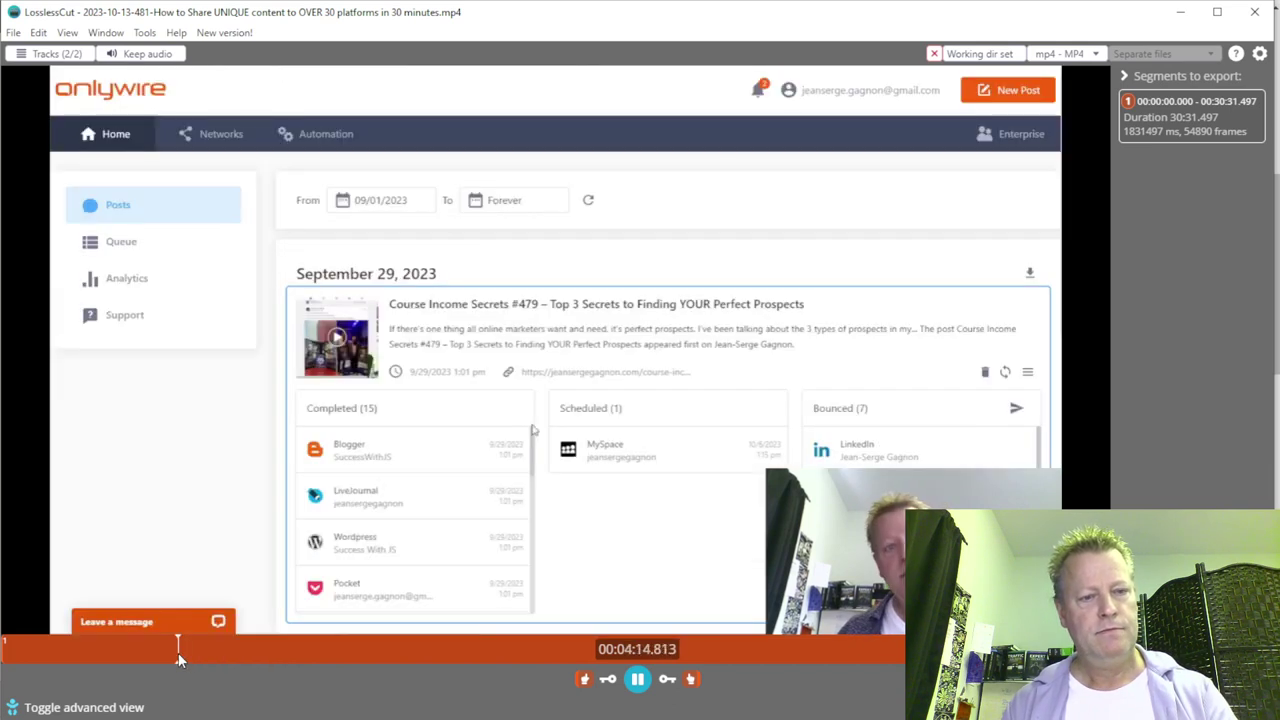
pyautogui.click(181, 654)
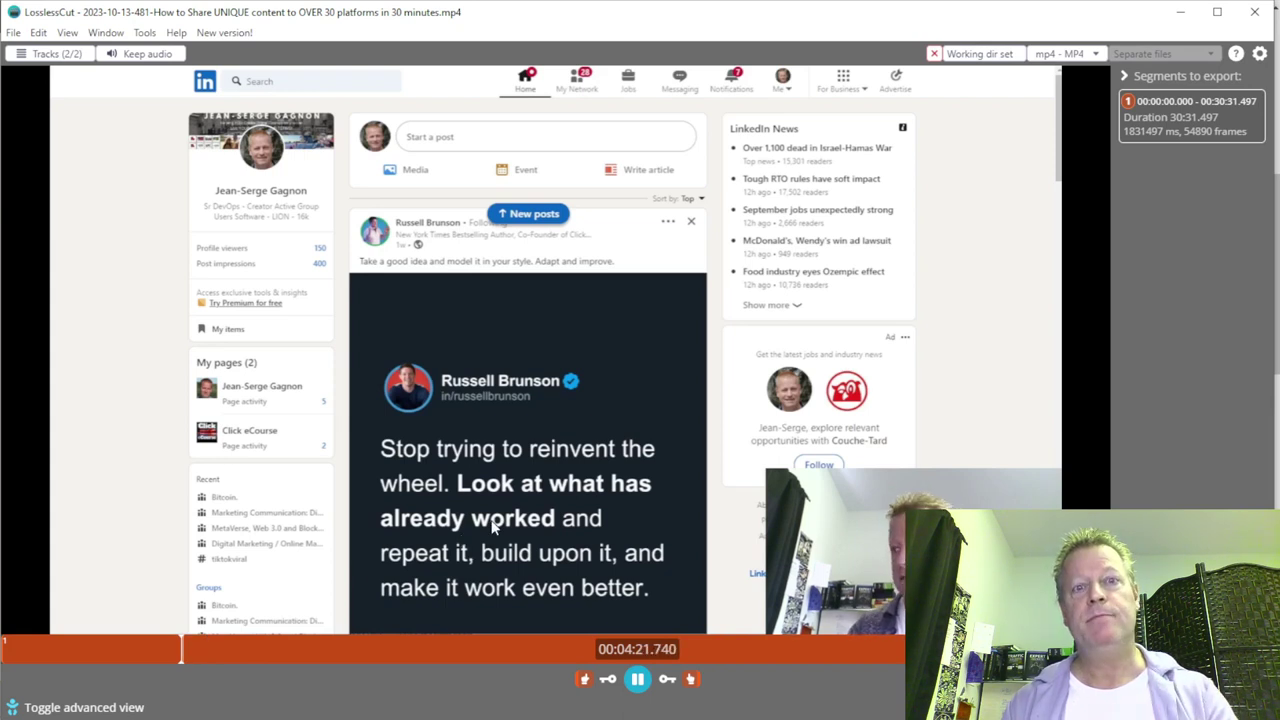
pyautogui.click(640, 680)
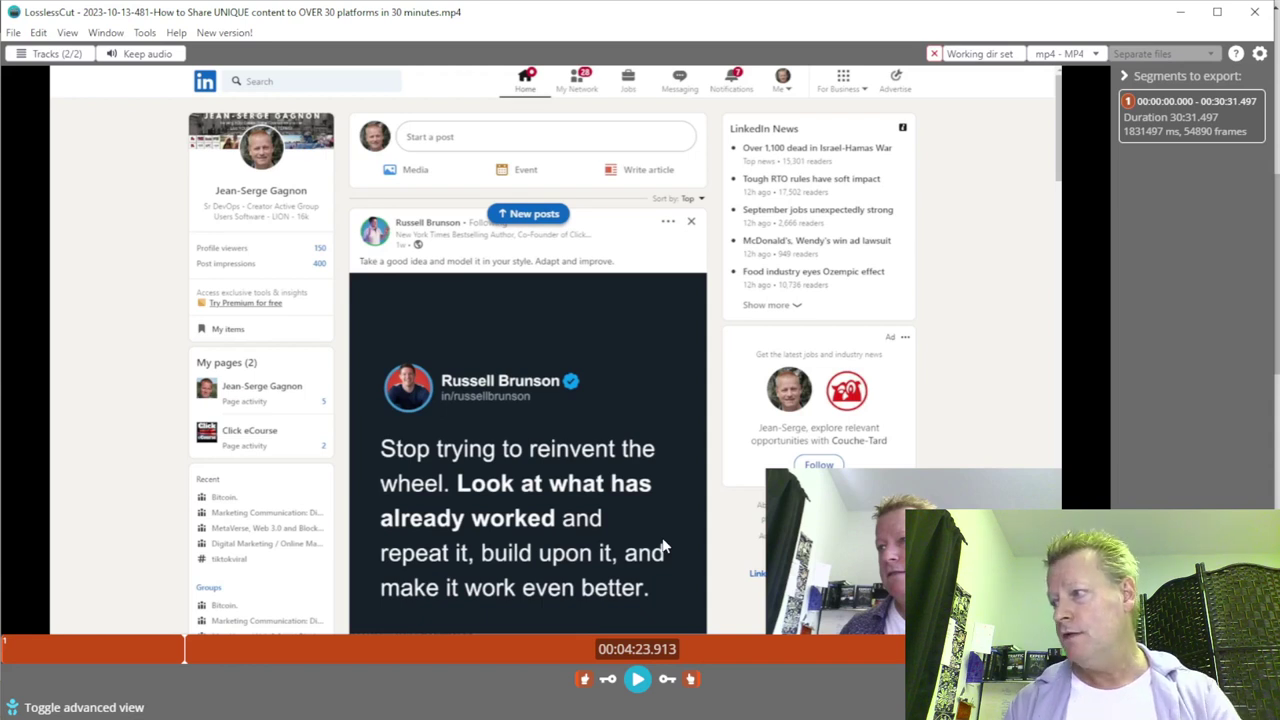
# Step: Start segment 1 at 00:04:23.913 and play through the captions editor part to about 5:23
pyautogui.click(586, 680)
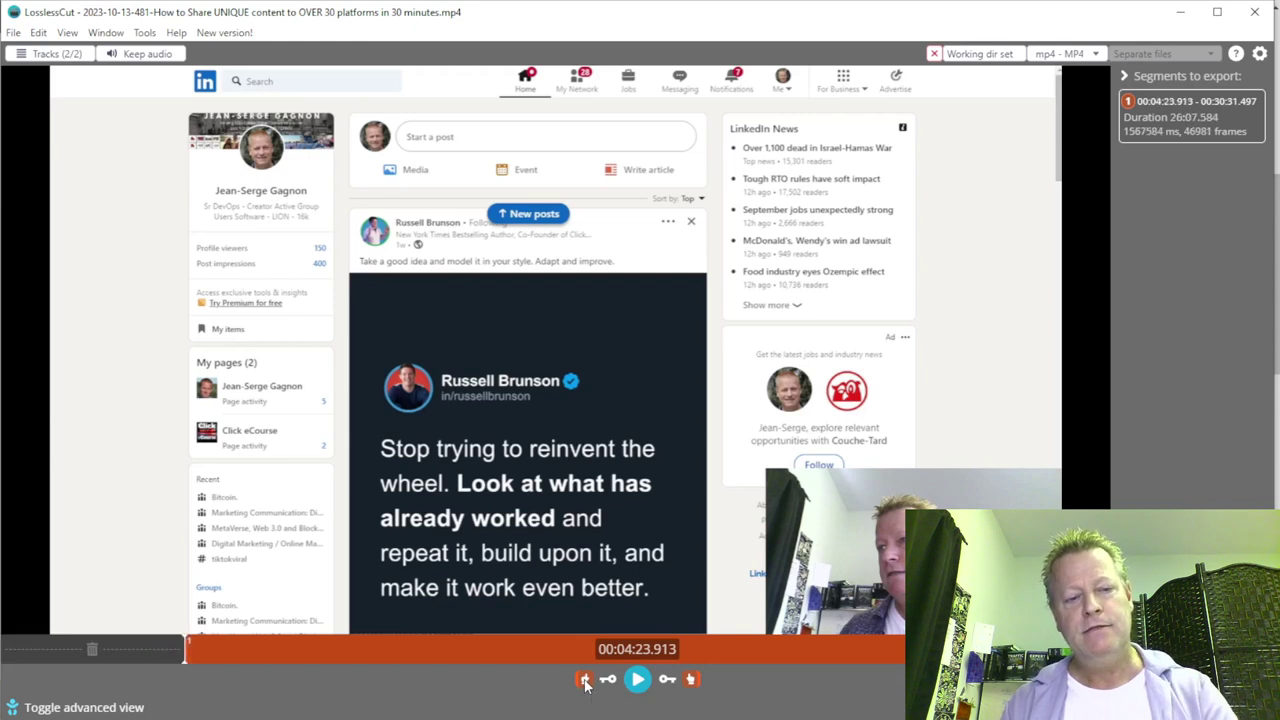
pyautogui.click(148, 657)
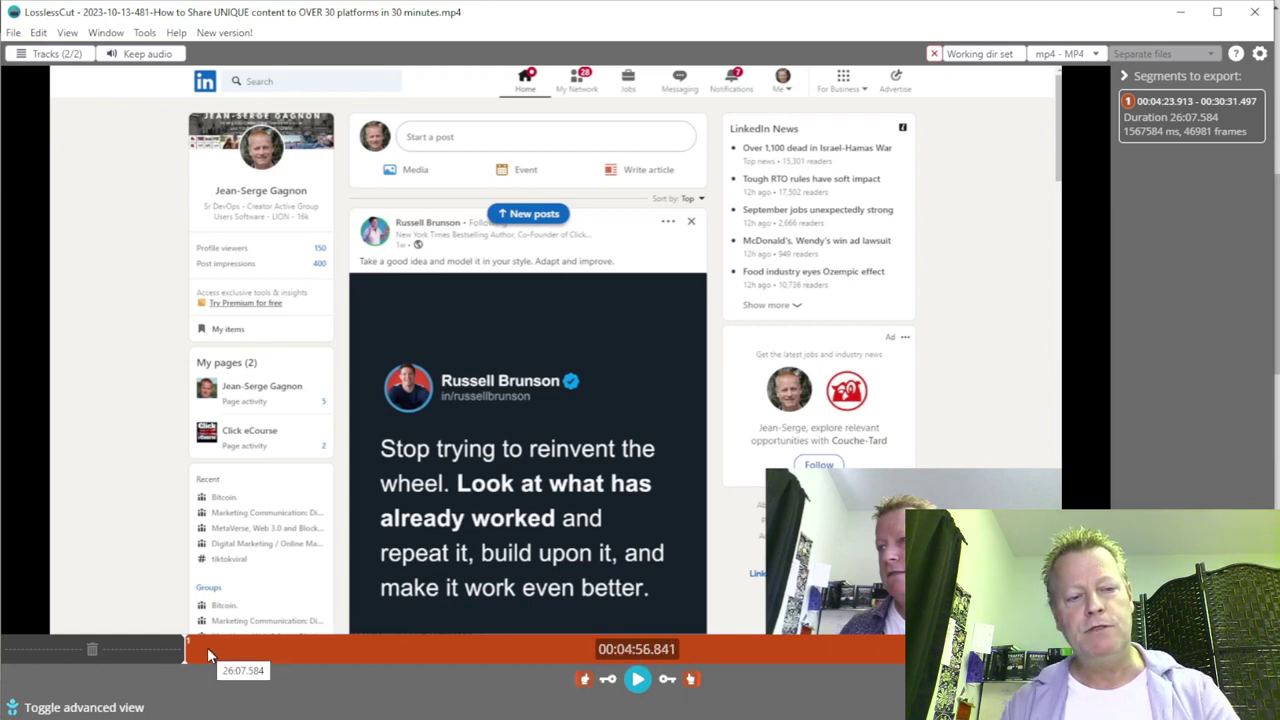
pyautogui.moveTo(209, 653); pyautogui.dragTo(227, 650)
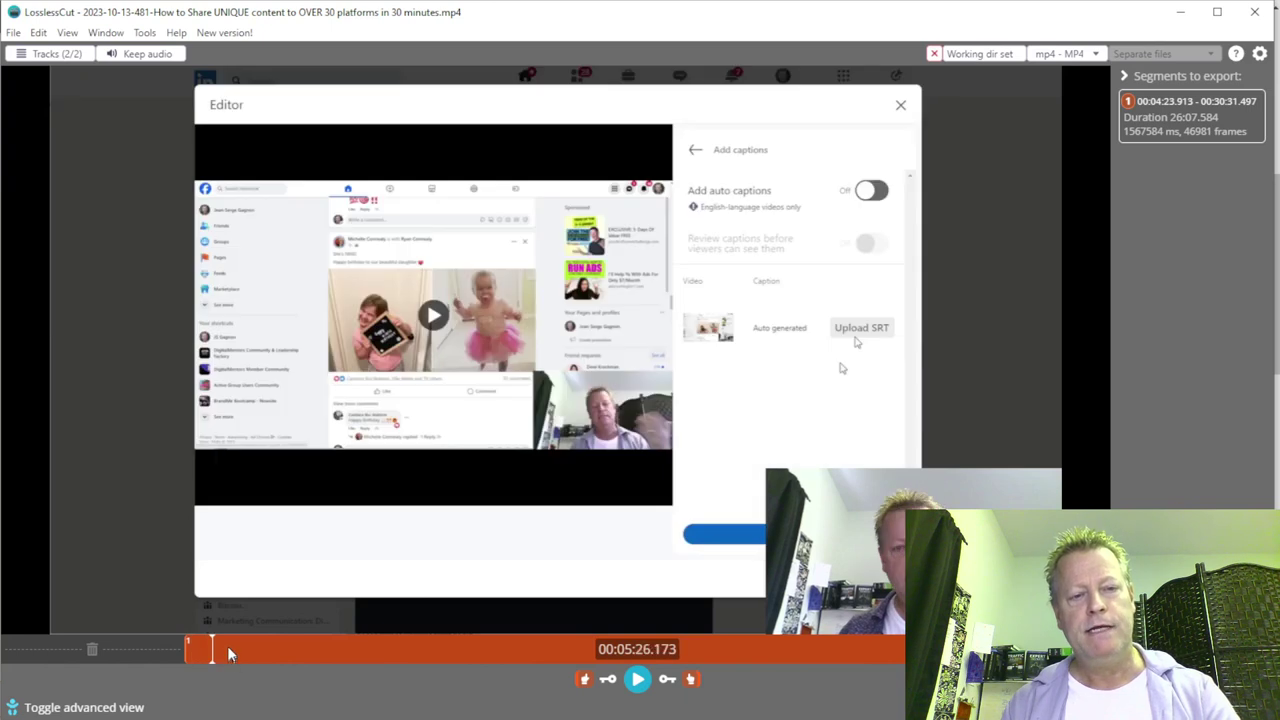
pyautogui.click(227, 650)
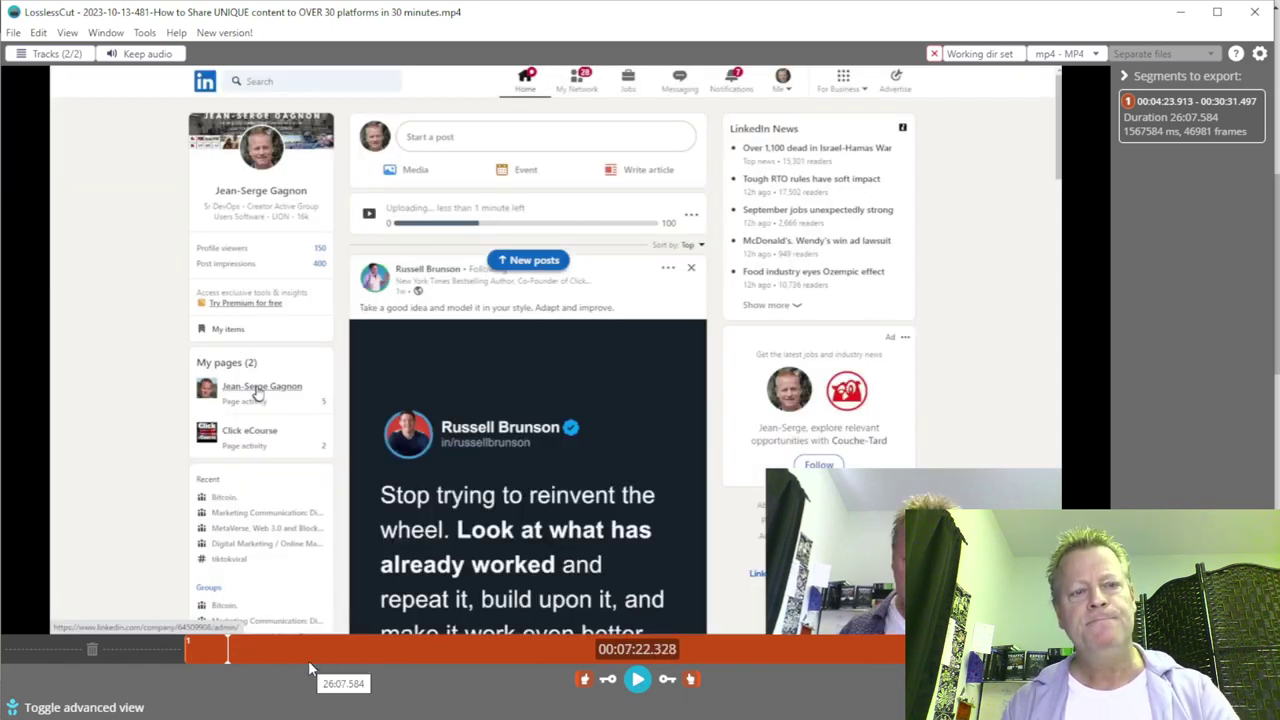
pyautogui.click(222, 648)
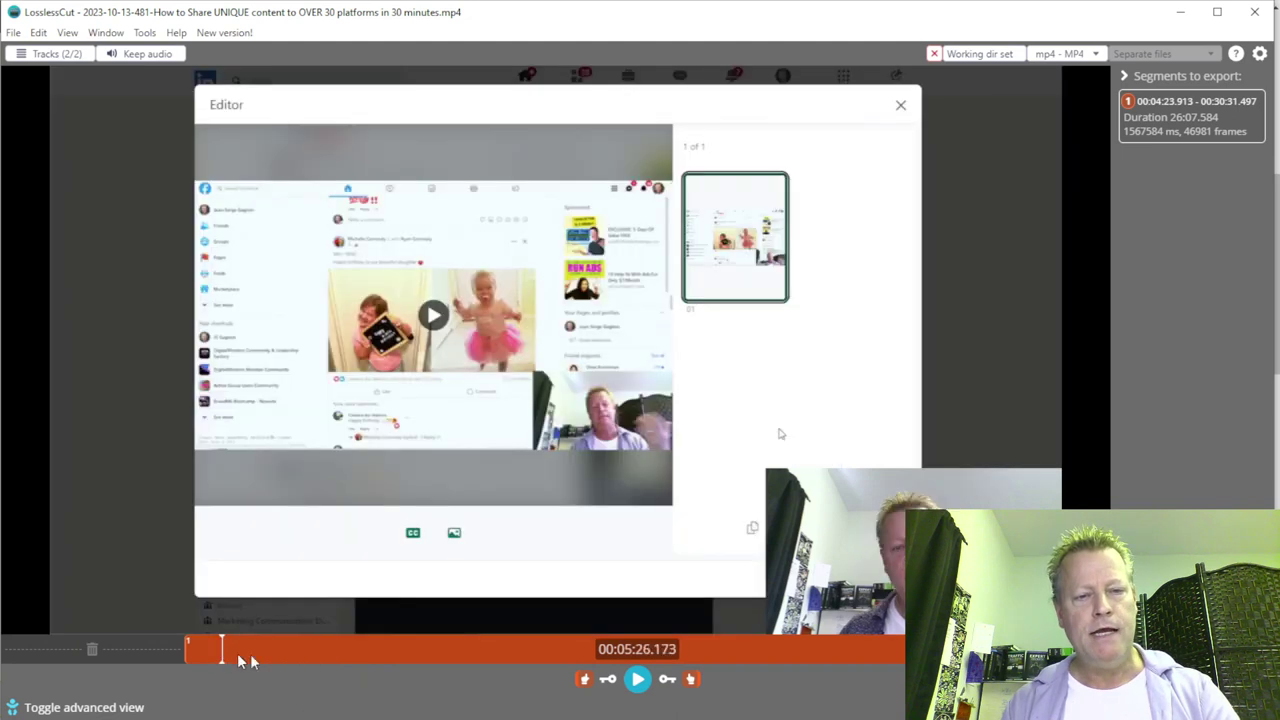
pyautogui.click(640, 680)
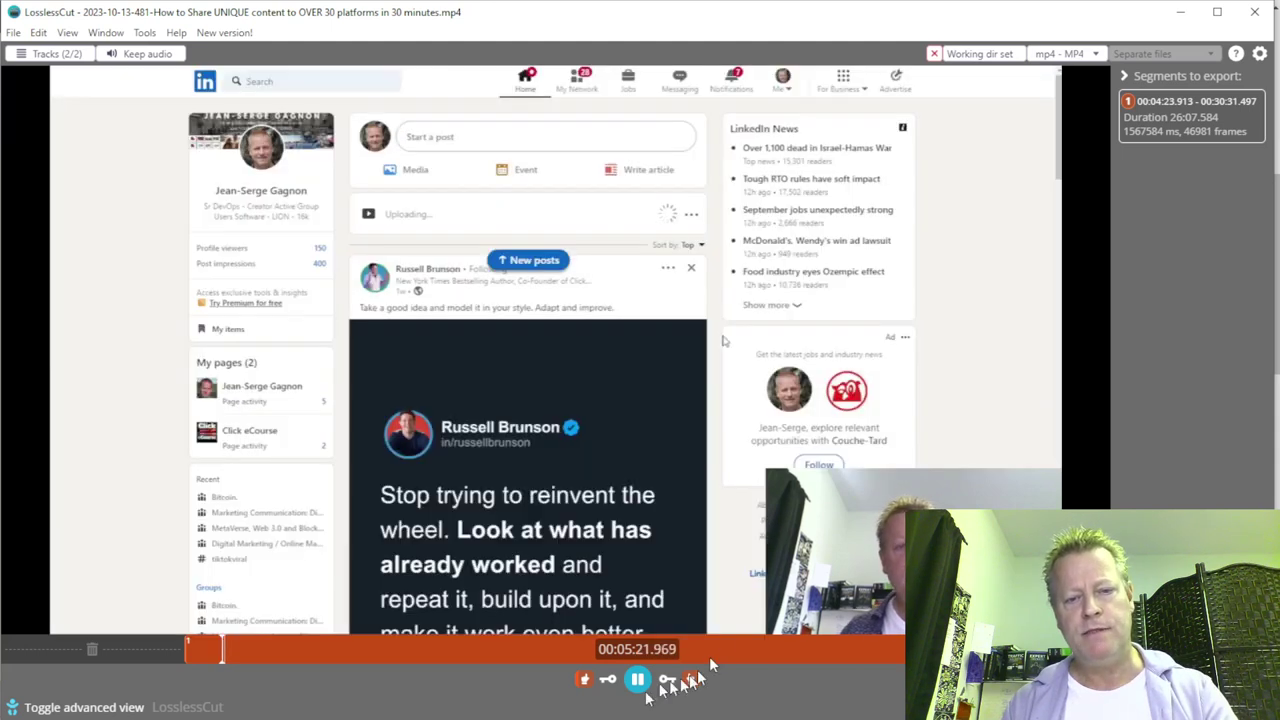
pyautogui.click(638, 680)
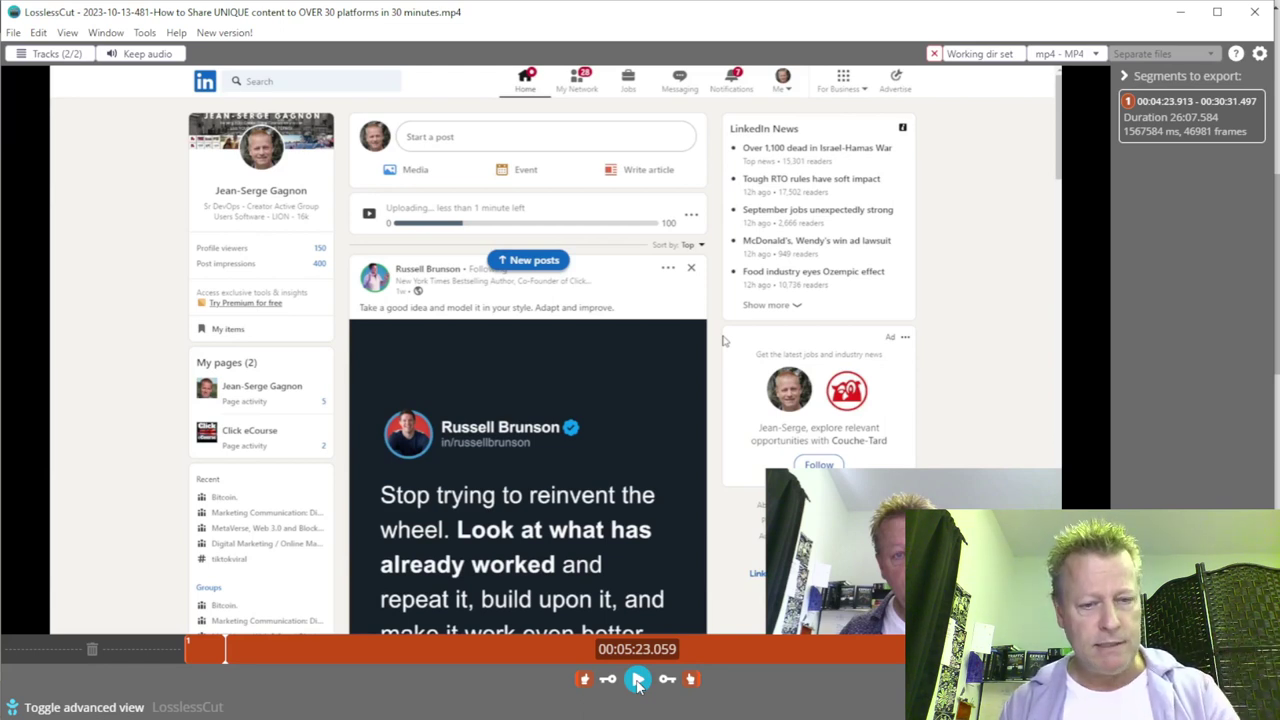
pyautogui.click(638, 680)
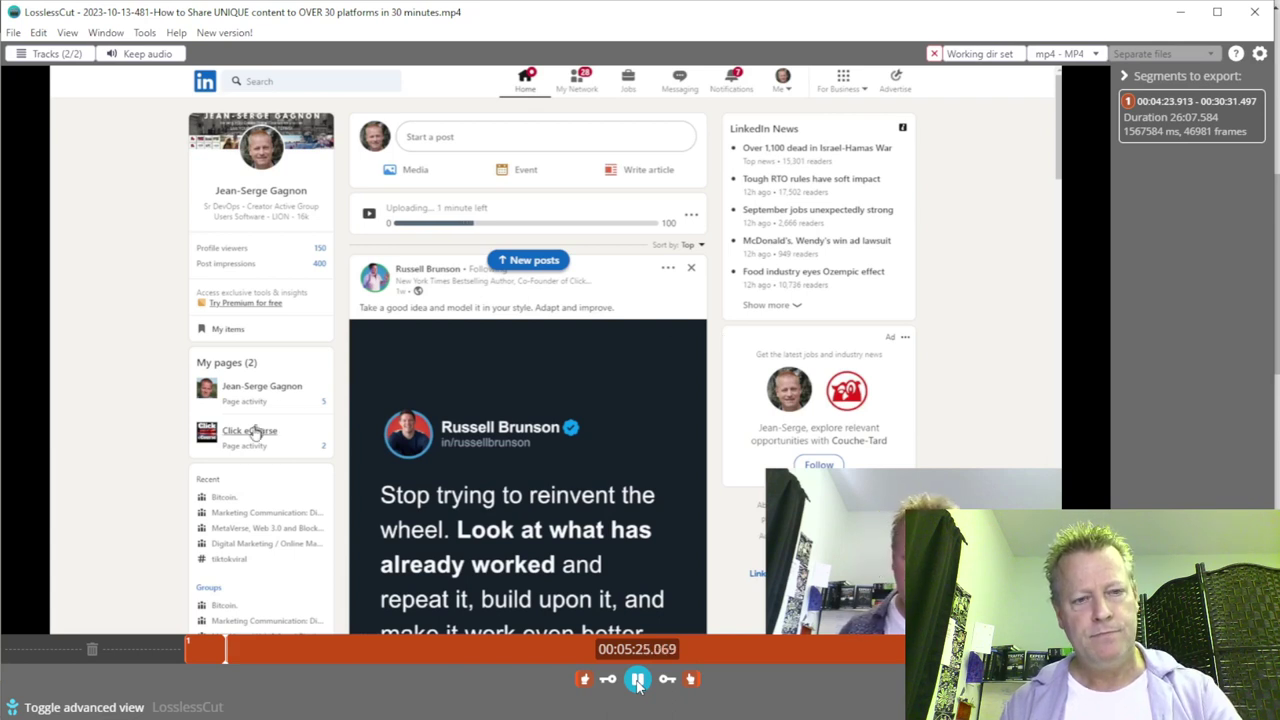
pyautogui.click(638, 680)
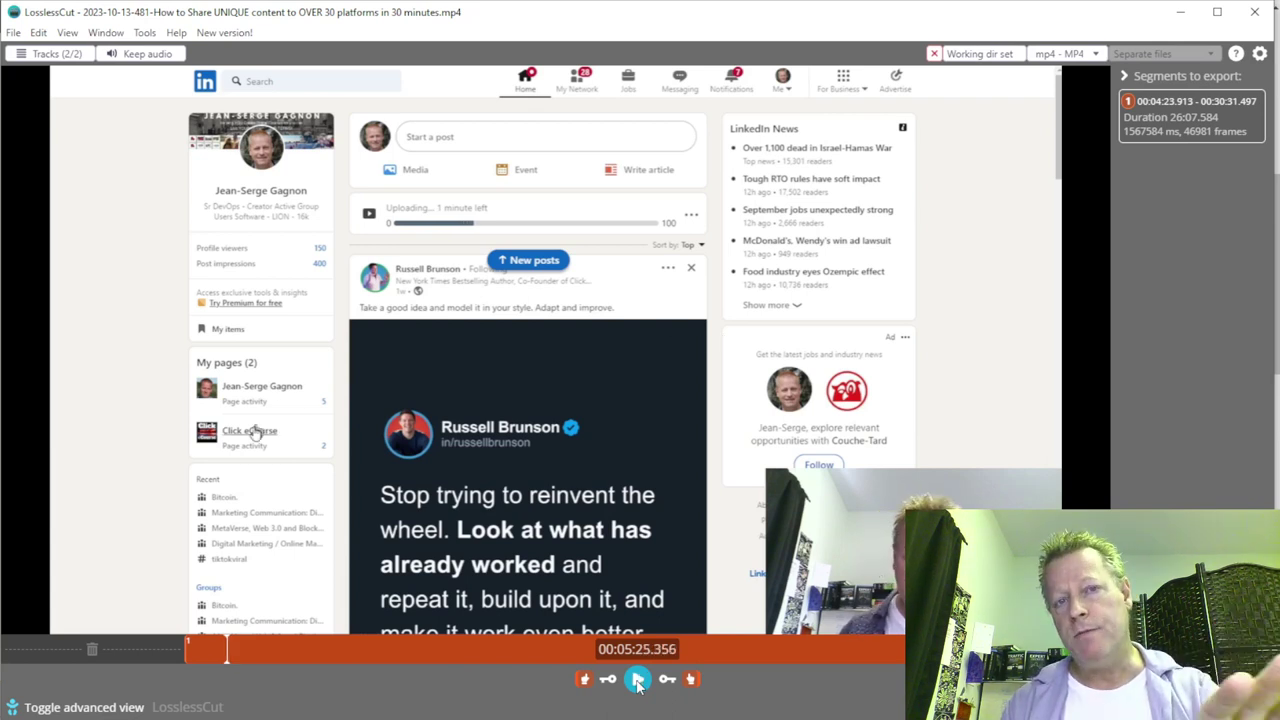
# Step: End segment 1 at 00:05:25.356, making a 1:01.444 clip, and scrub past its end
pyautogui.click(692, 681)
pyautogui.click(206, 652)
pyautogui.click(202, 652)
pyautogui.click(214, 652)
pyautogui.click(211, 660)
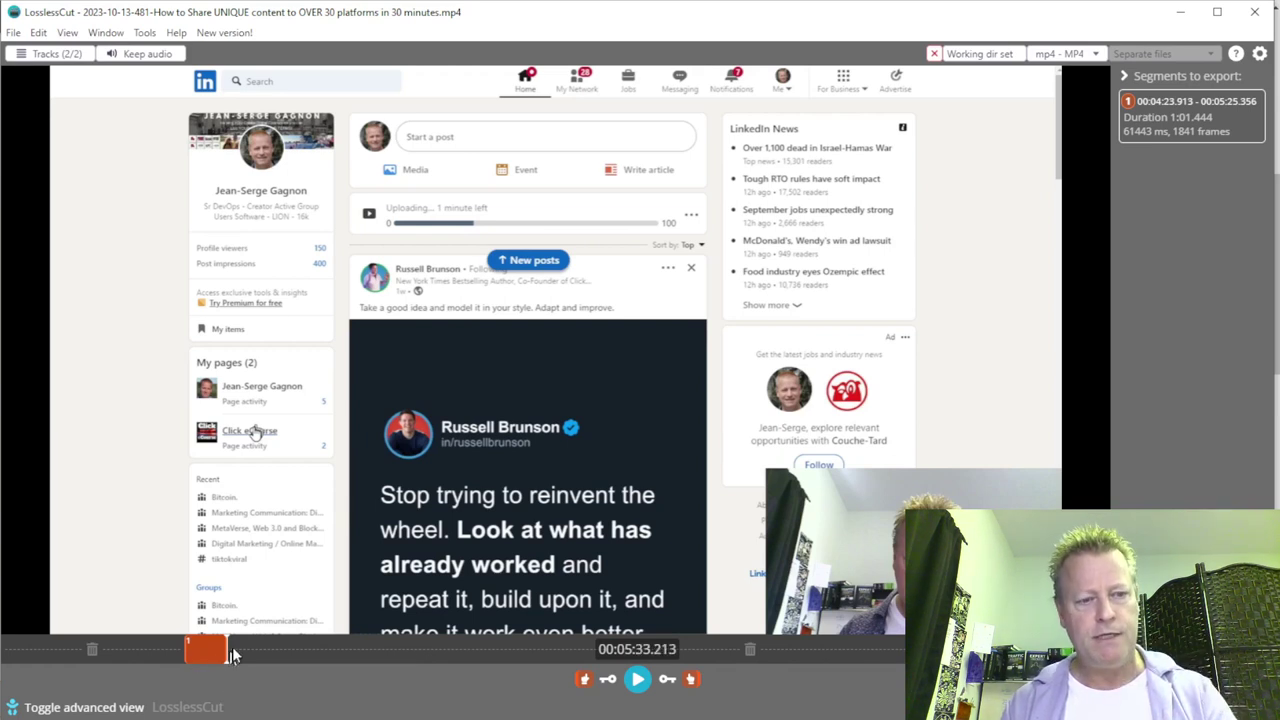
pyautogui.moveTo(237, 651); pyautogui.dragTo(312, 650)
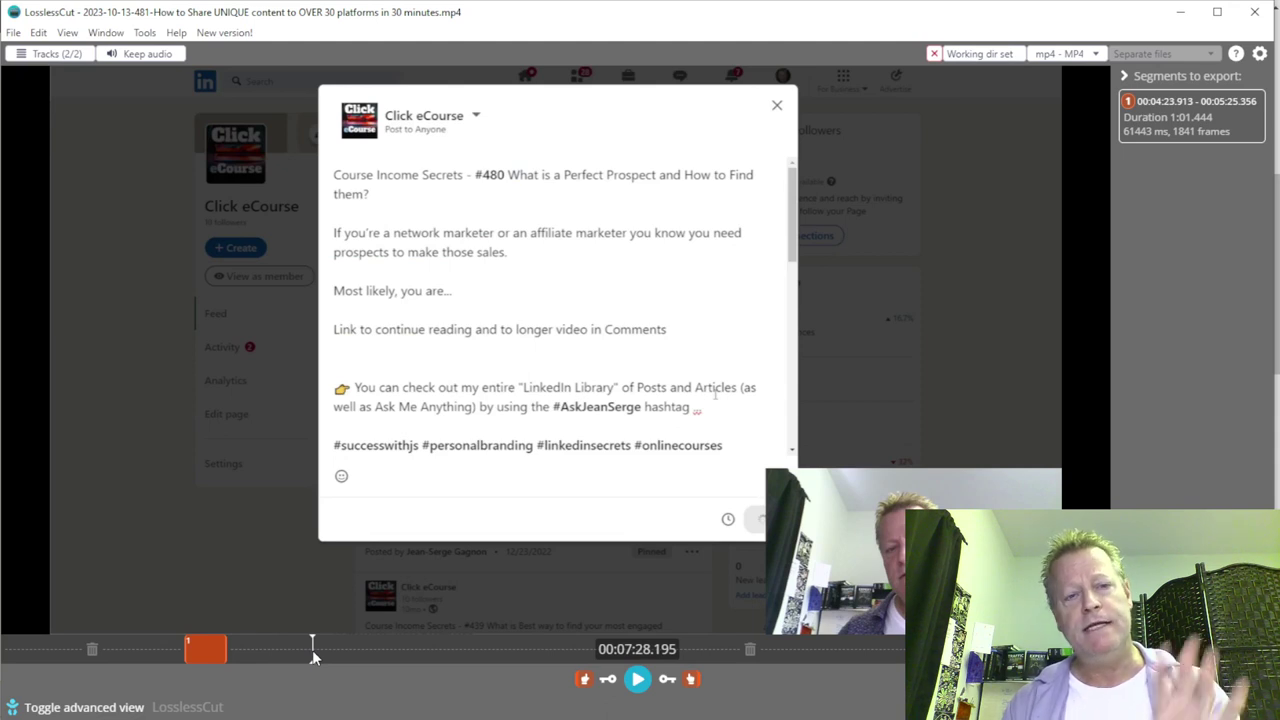
# Step: Find 00:07:58.451 in the recording and start a second segment there
pyautogui.moveTo(312, 650); pyautogui.dragTo(329, 649)
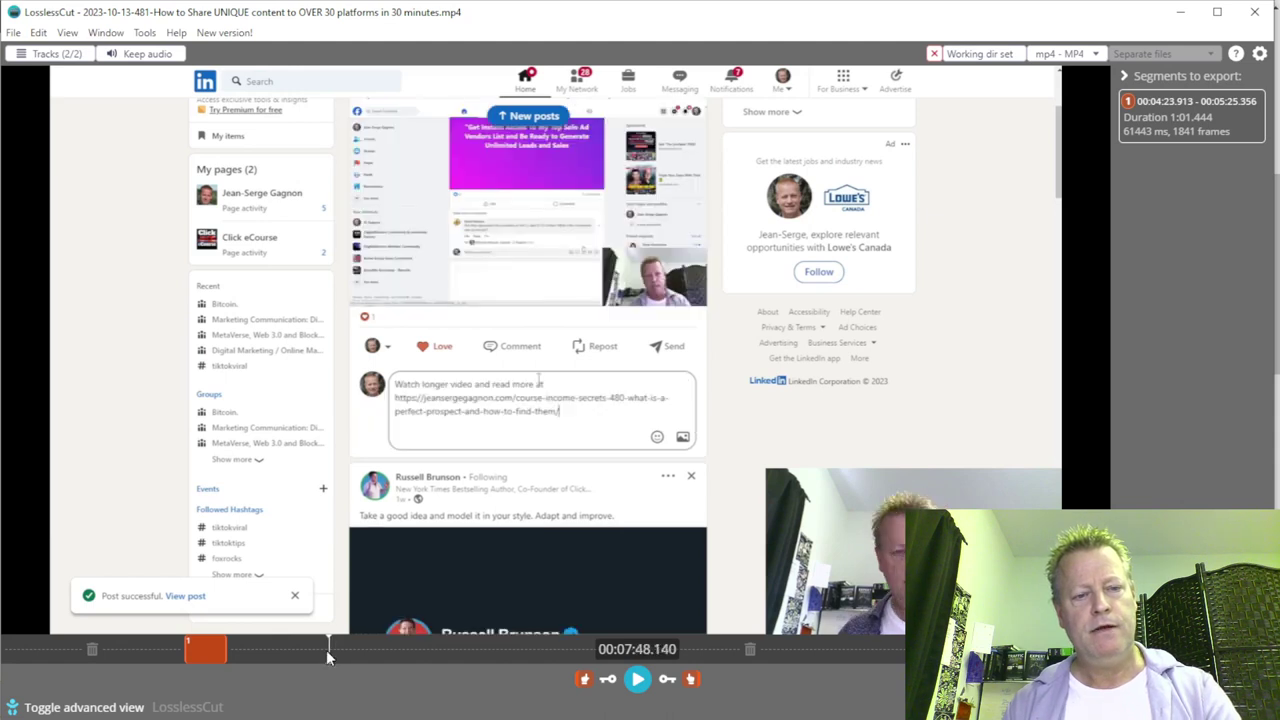
pyautogui.click(637, 680)
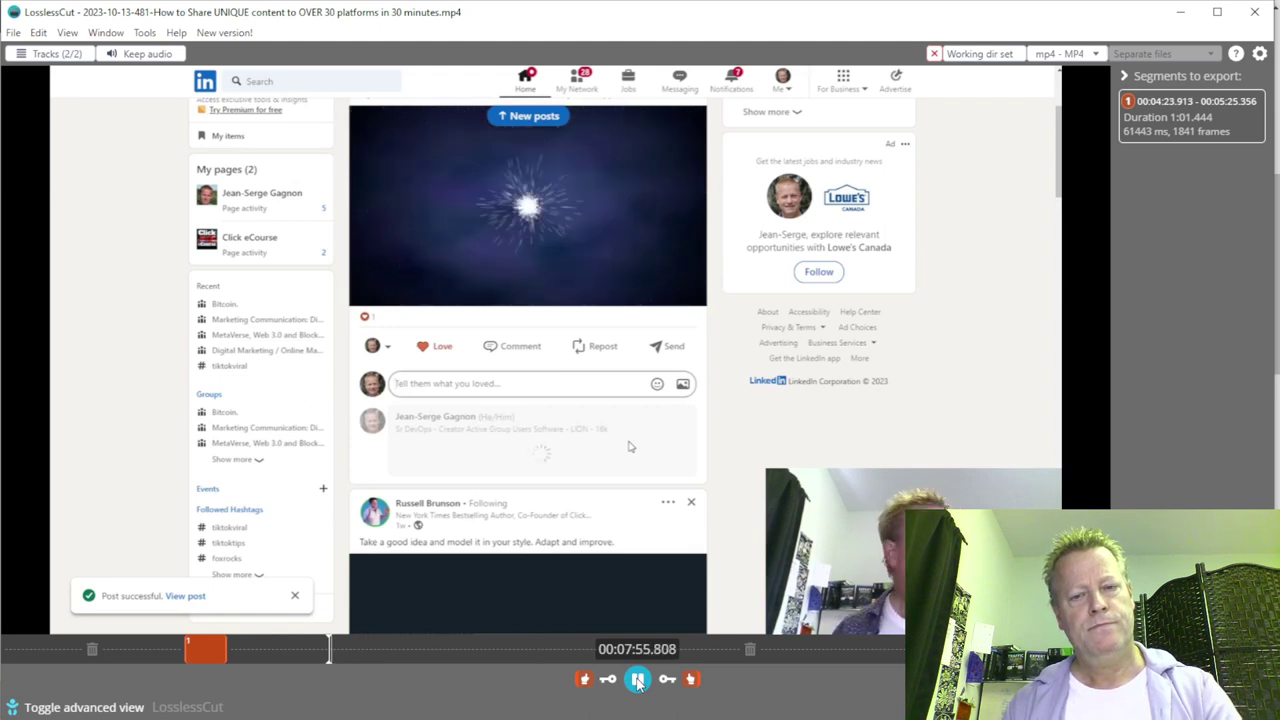
pyautogui.click(637, 680)
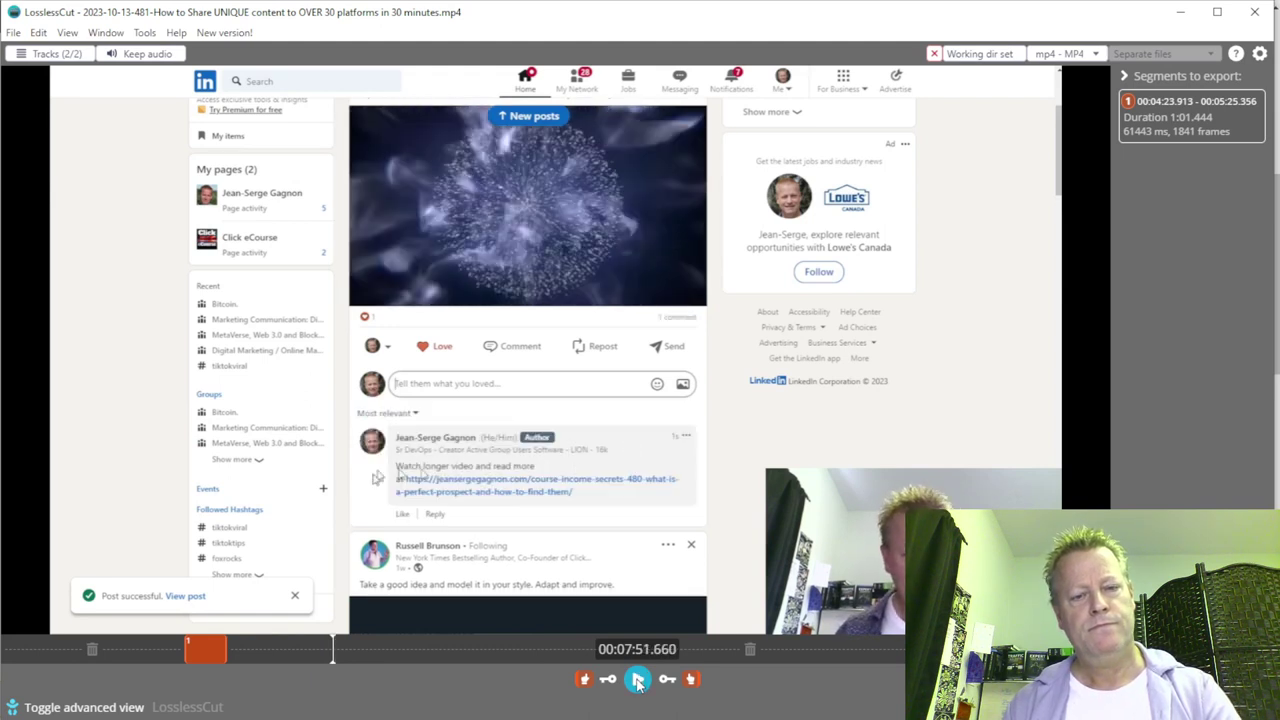
pyautogui.click(637, 680)
pyautogui.click(637, 680)
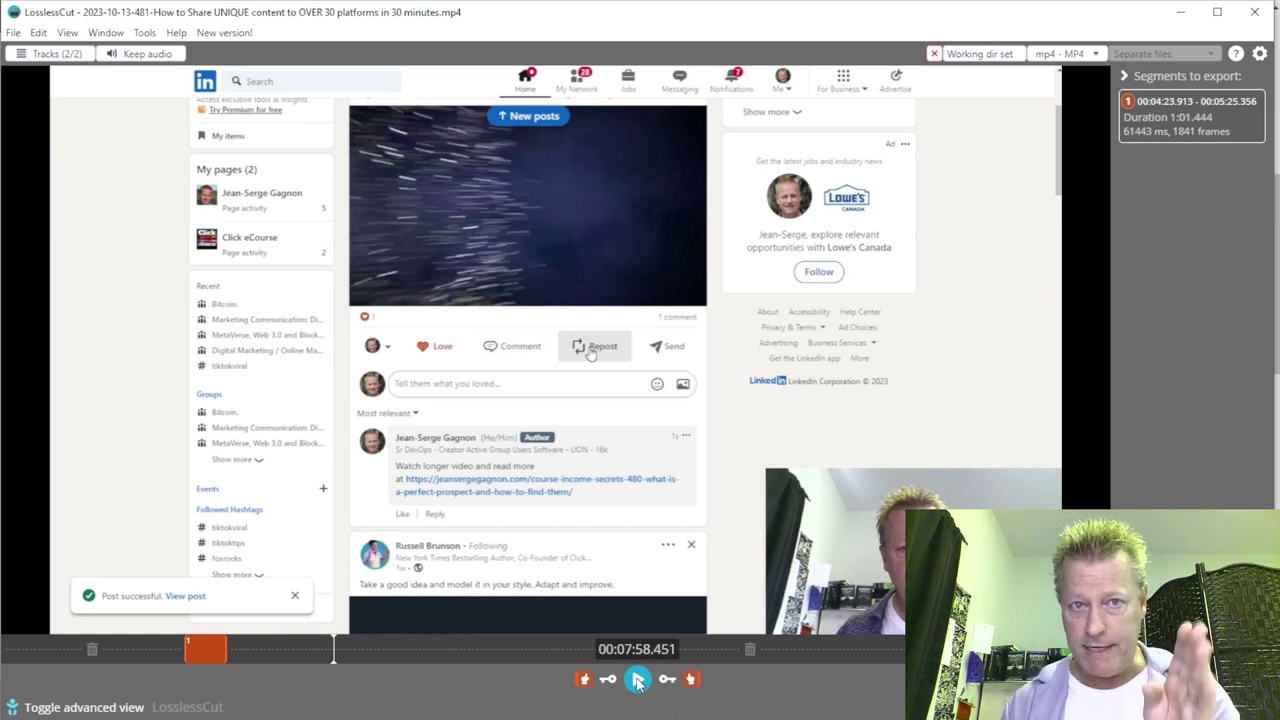
pyautogui.click(585, 680)
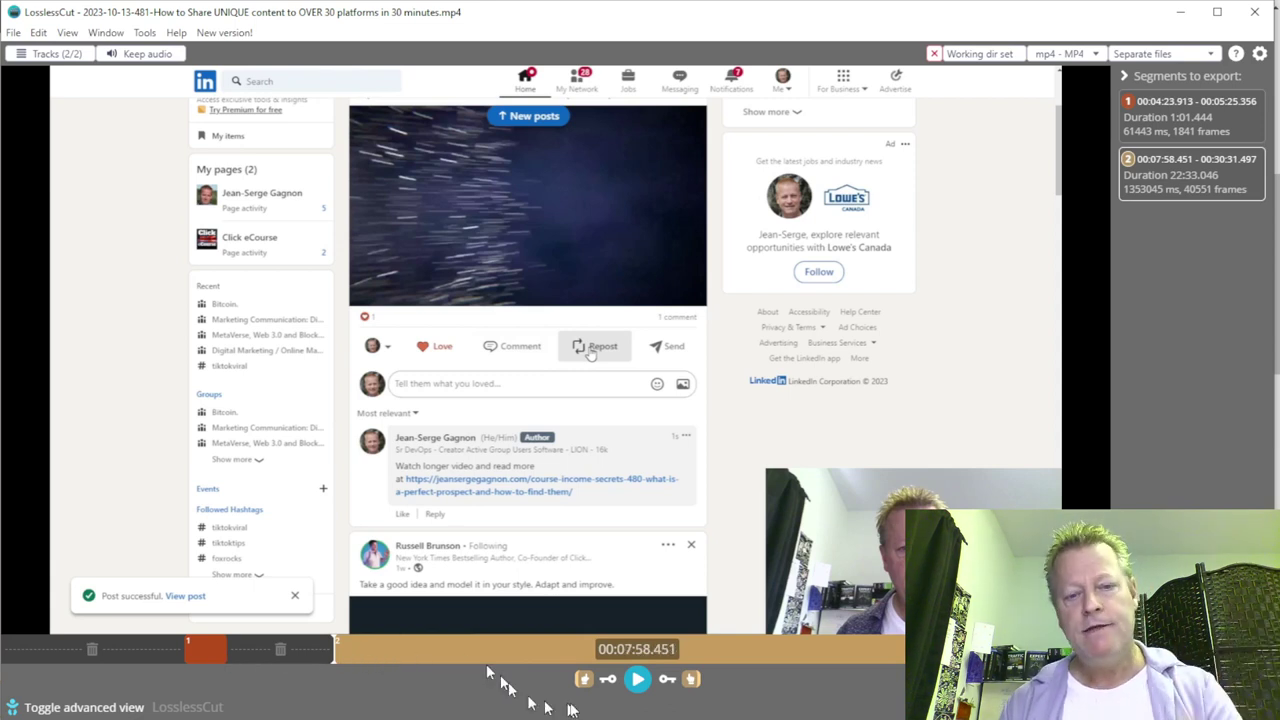
# Step: Seek to 00:10:03.946 and end the second segment, giving a 2:05.494 clip
pyautogui.click(638, 681)
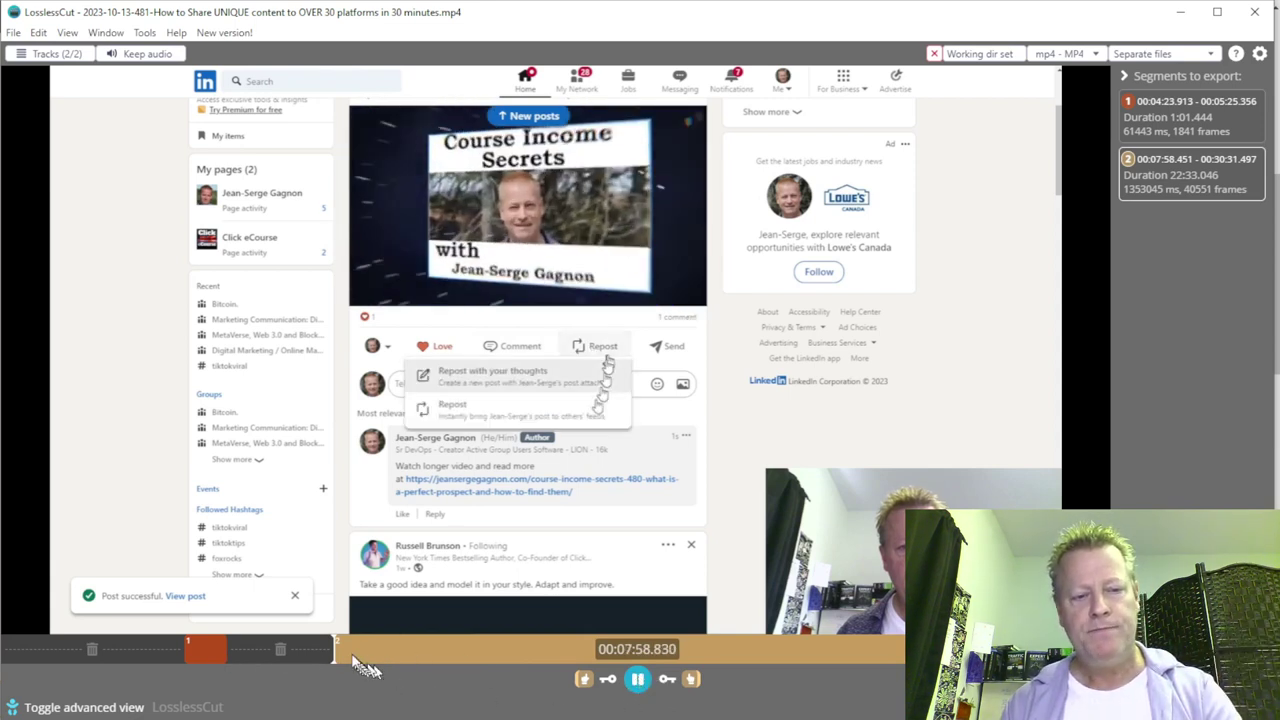
pyautogui.click(360, 650)
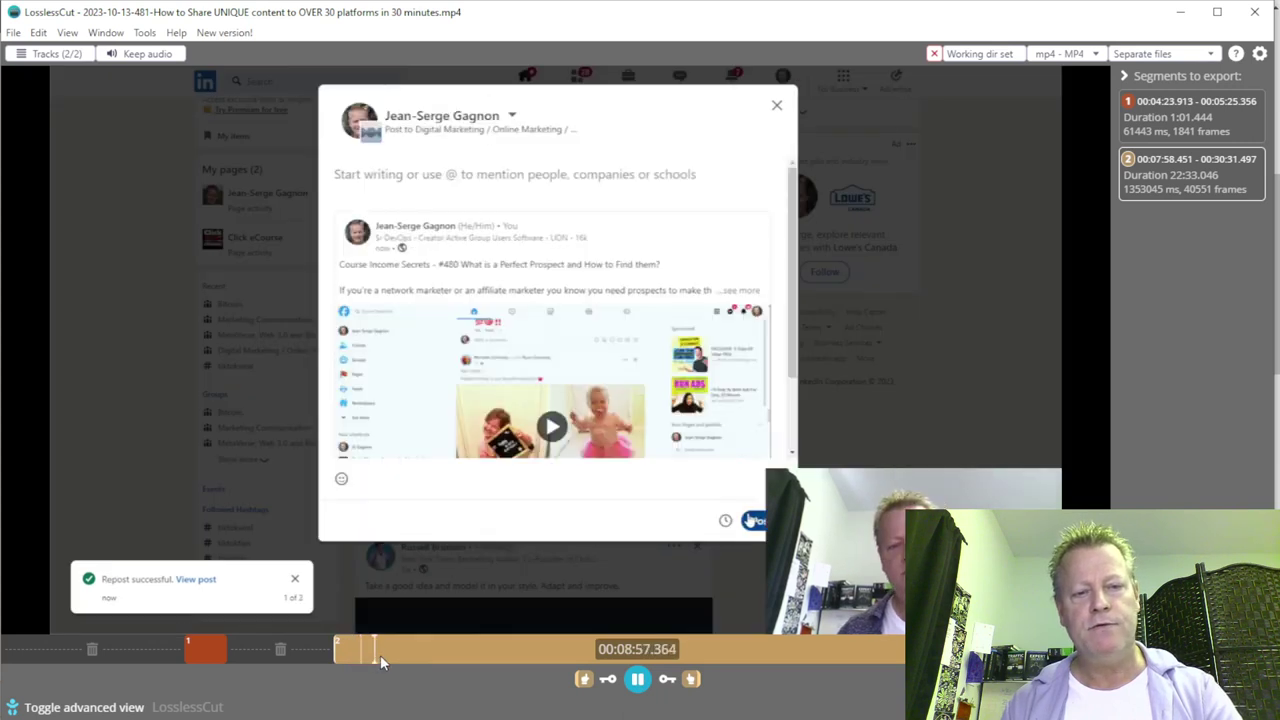
pyautogui.click(402, 653)
pyautogui.click(419, 648)
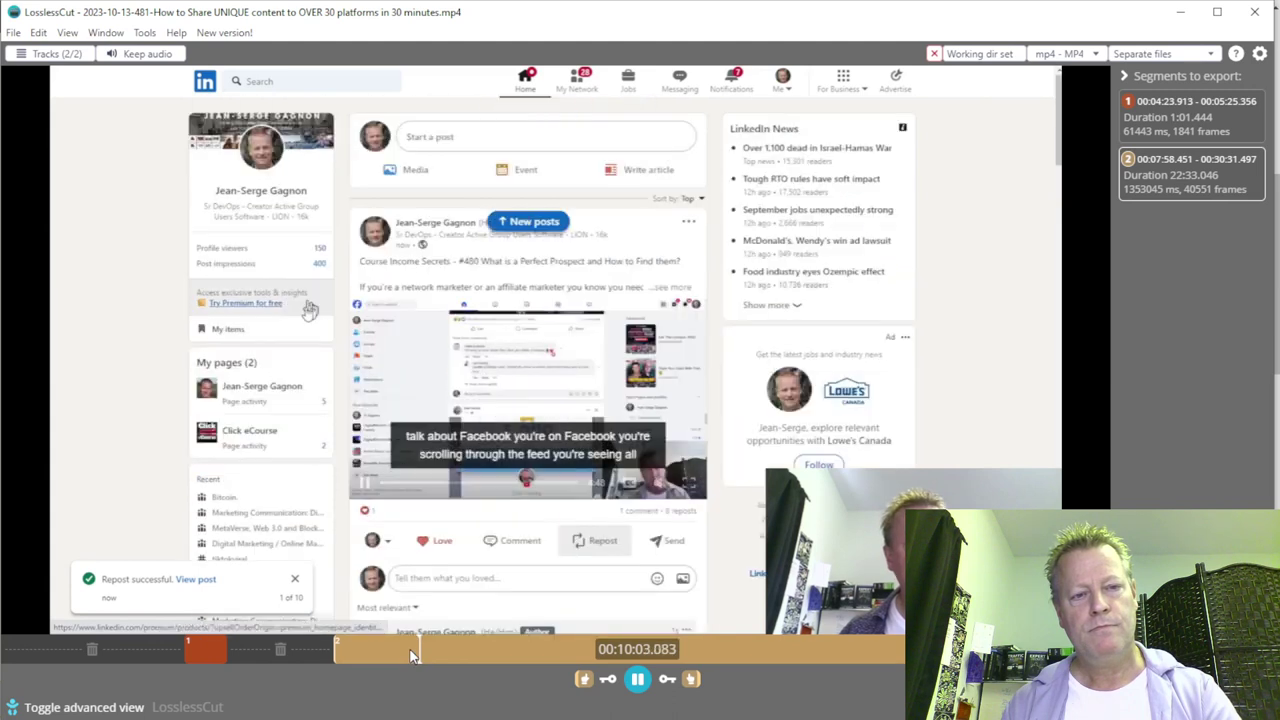
pyautogui.click(409, 648)
pyautogui.click(403, 650)
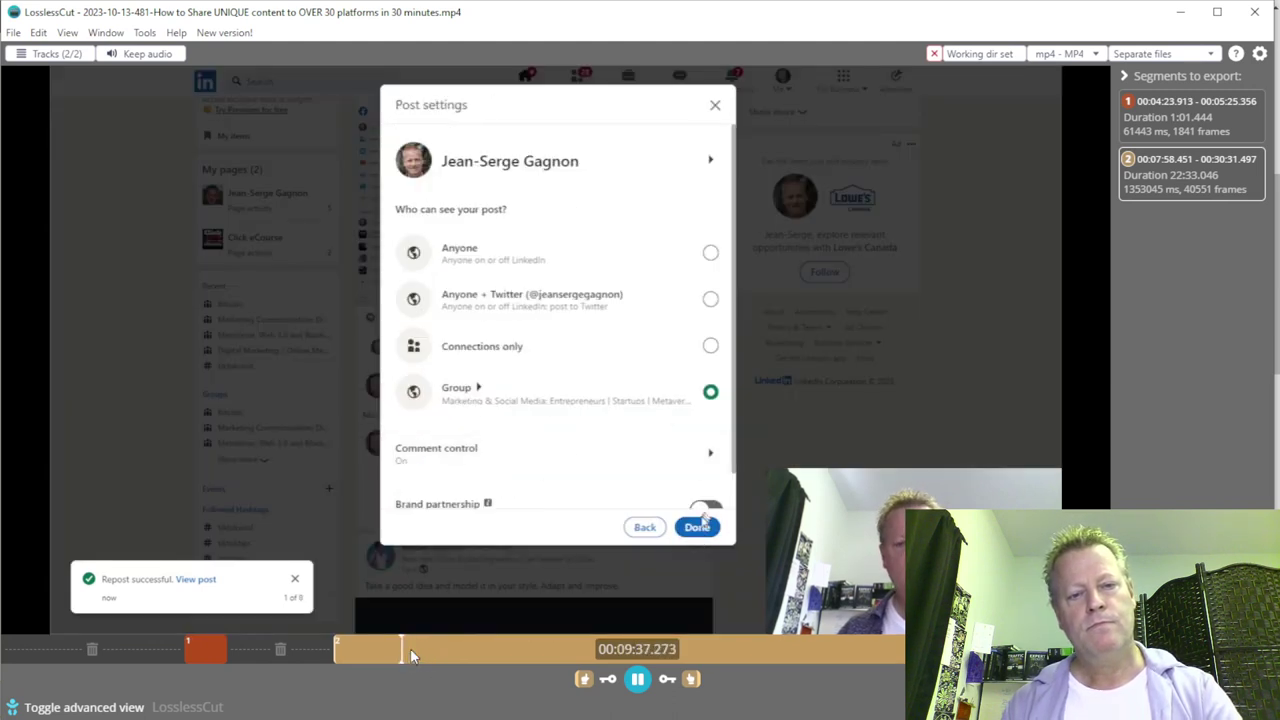
pyautogui.click(410, 648)
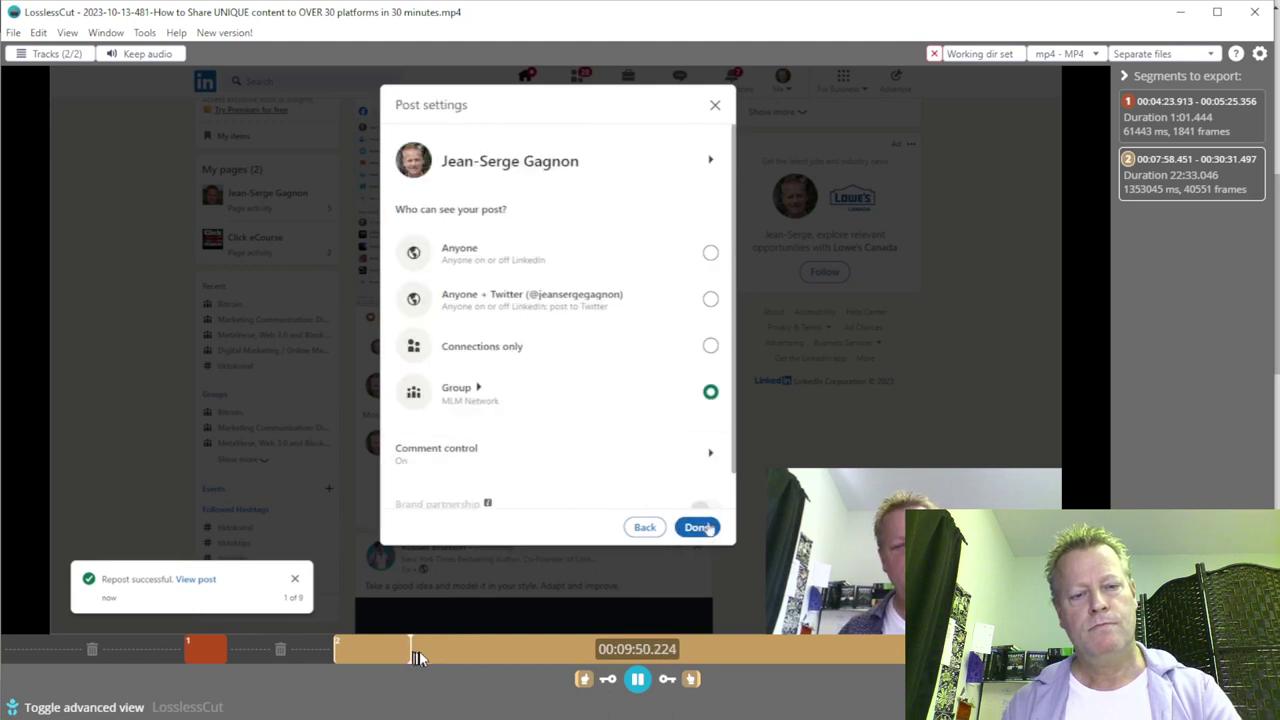
pyautogui.click(419, 651)
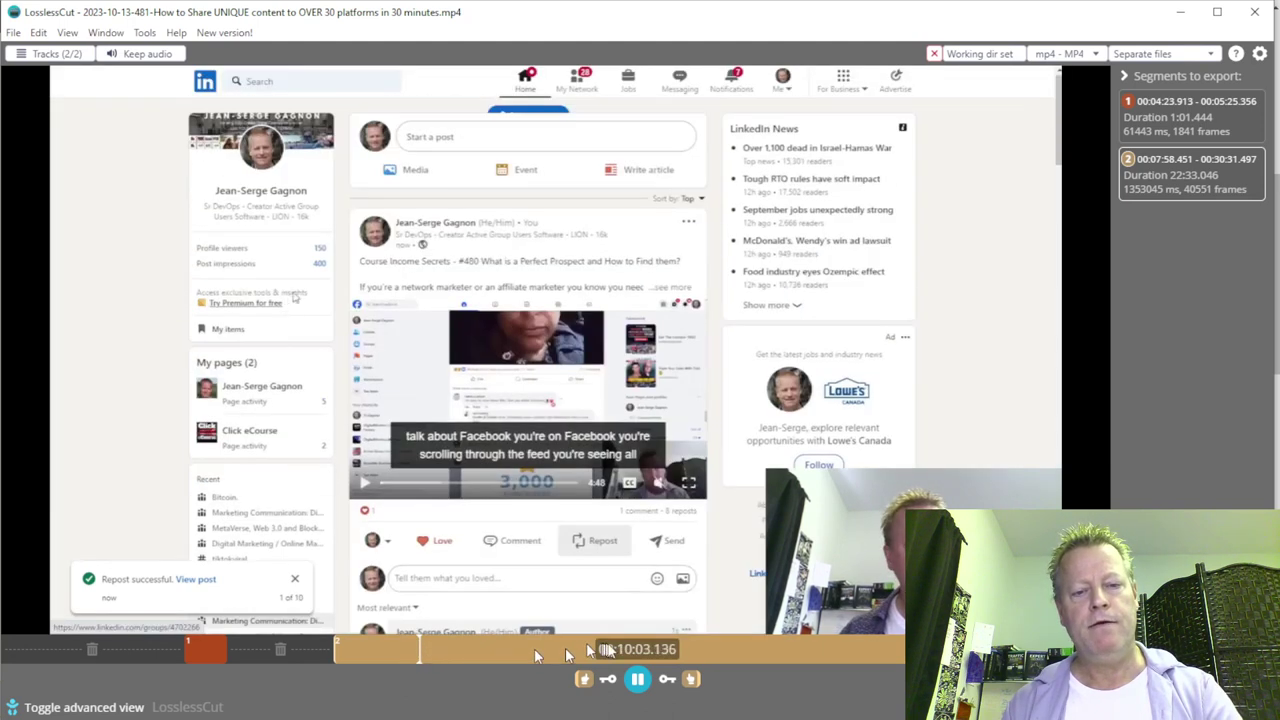
pyautogui.click(640, 679)
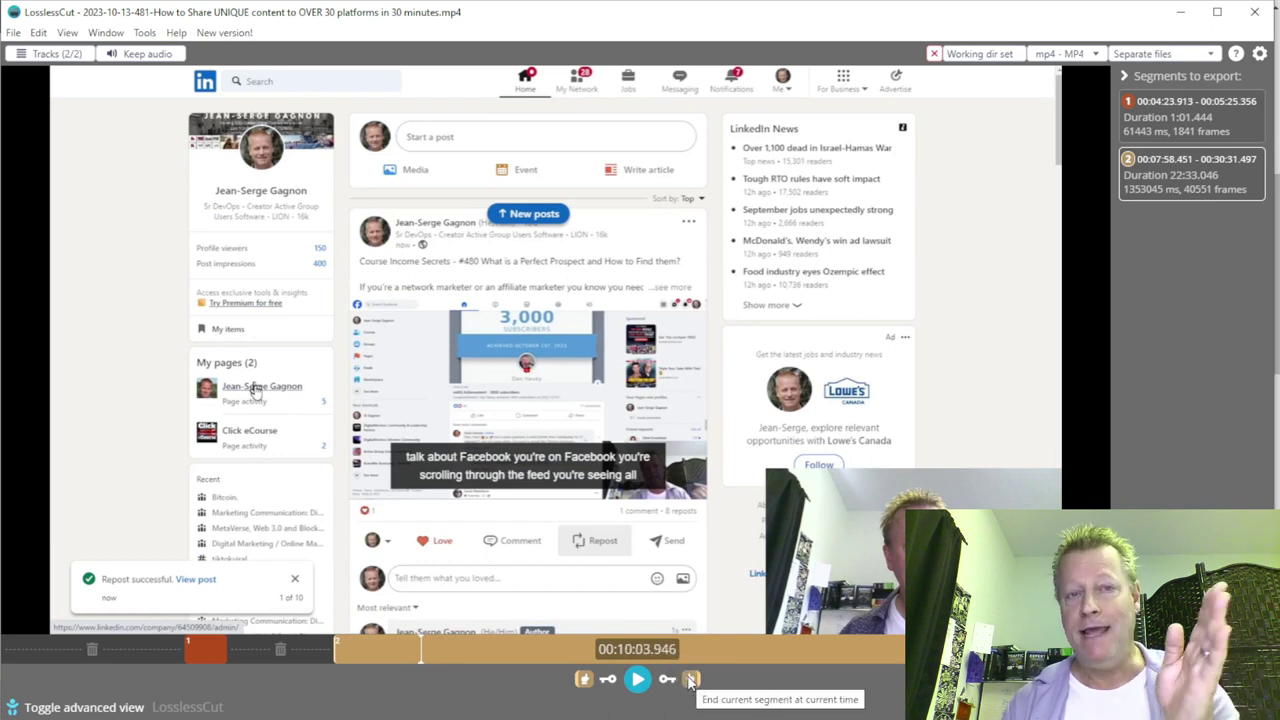
pyautogui.click(690, 679)
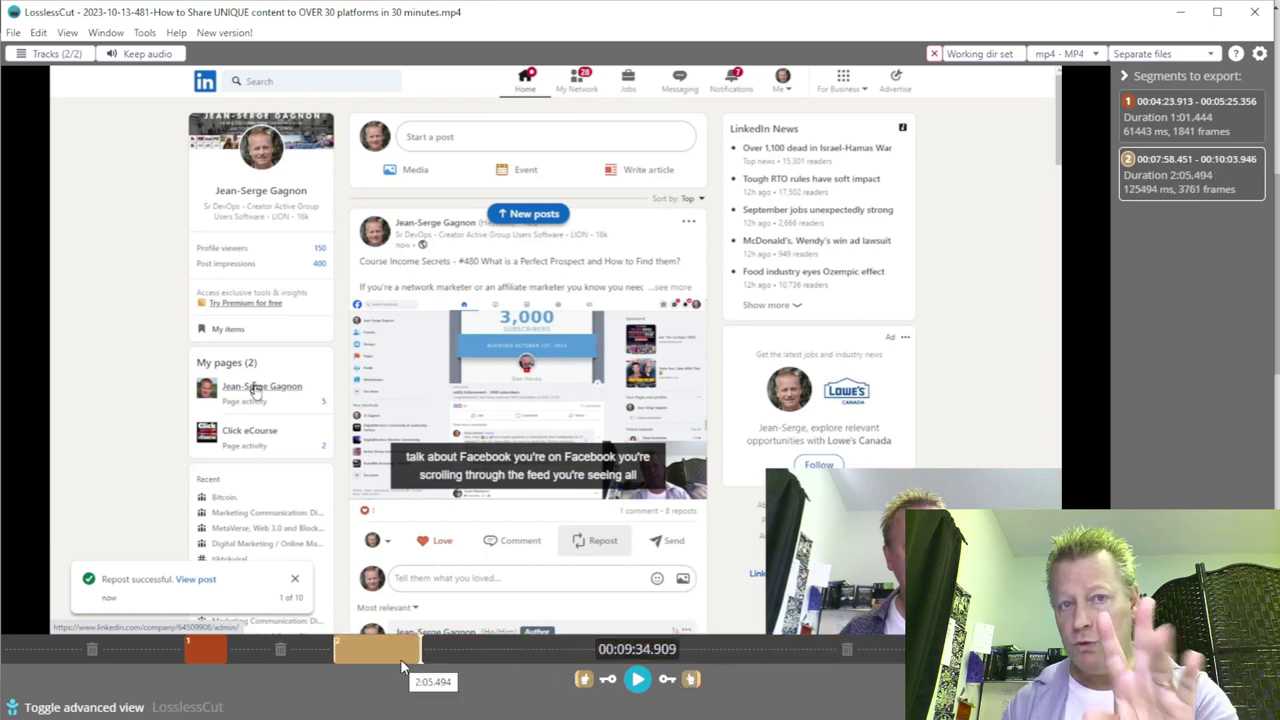
# Step: Locate 00:10:52.420 in the recording and start a third segment there
pyautogui.moveTo(400, 659)
pyautogui.mouseDown()
pyautogui.moveTo(220, 656)
pyautogui.moveTo(395, 657)
pyautogui.mouseUp()
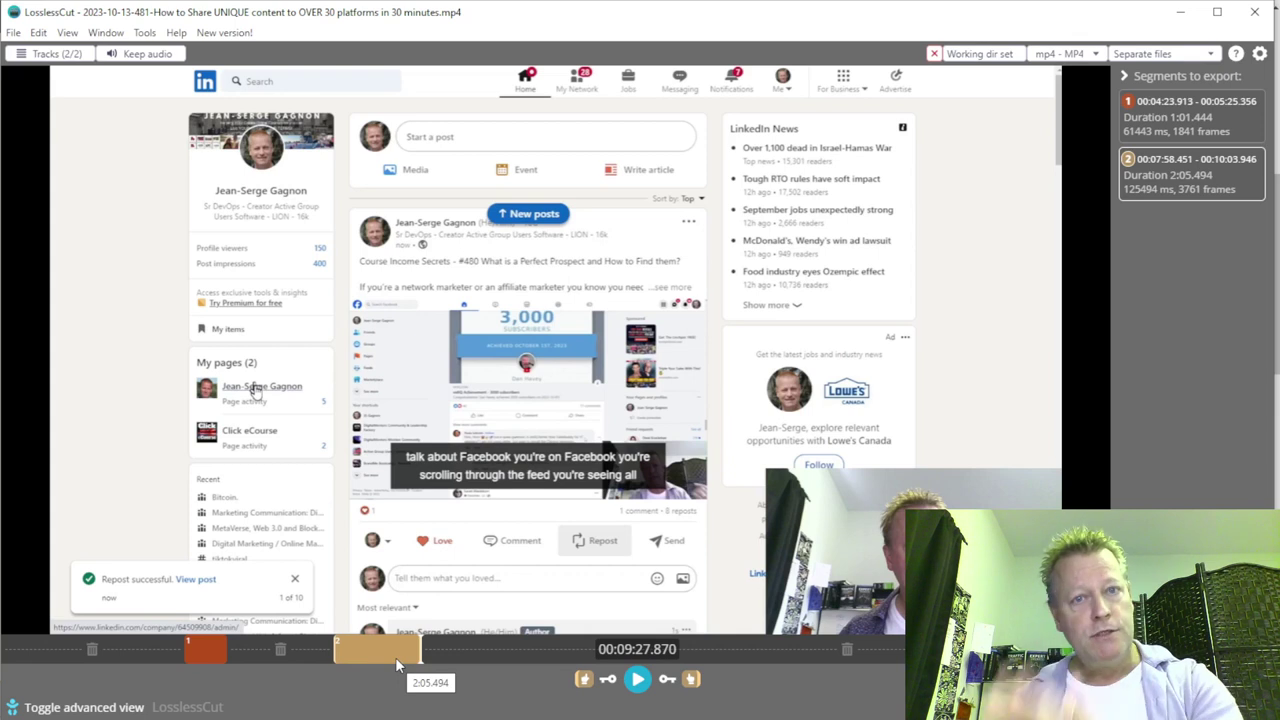
pyautogui.click(481, 660)
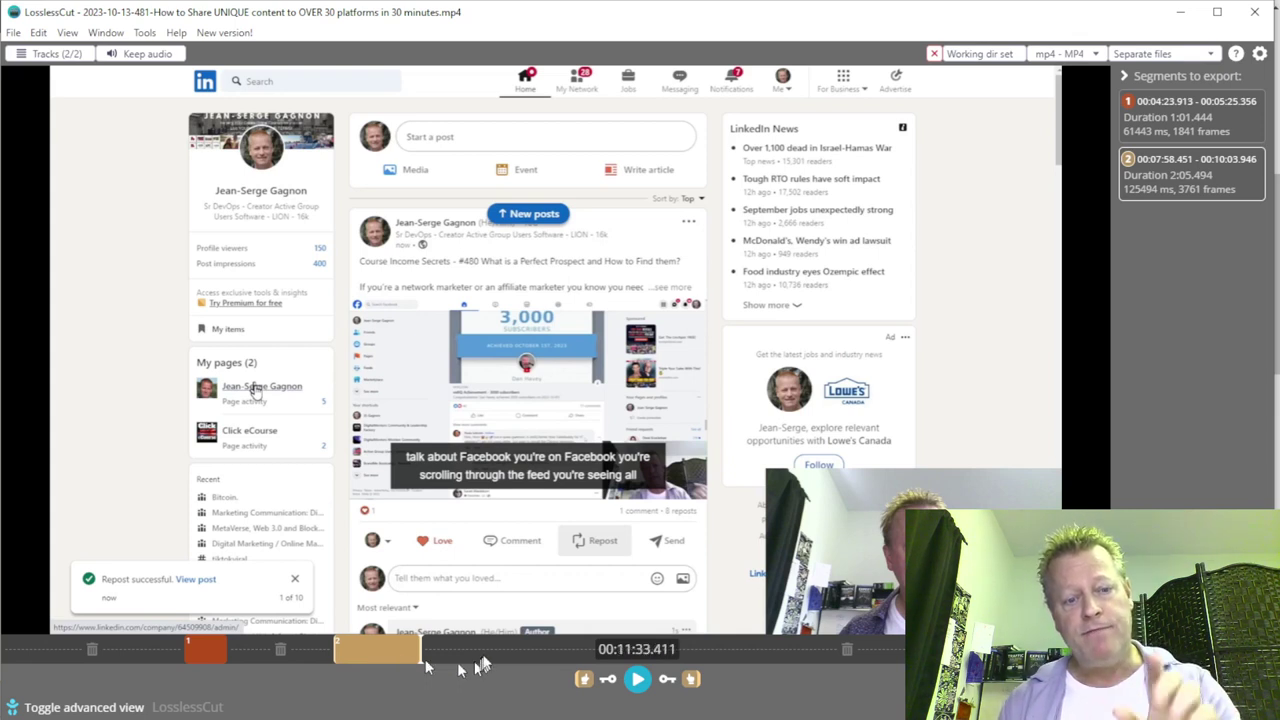
pyautogui.click(440, 657)
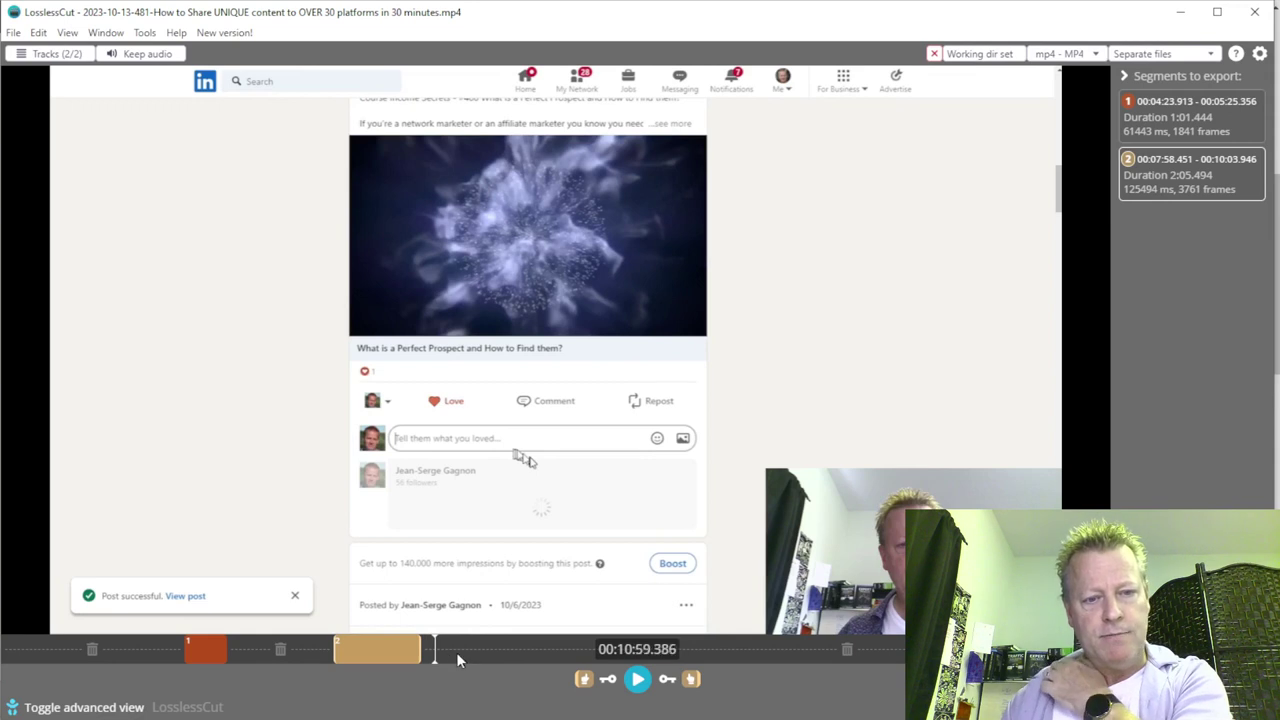
pyautogui.click(449, 655)
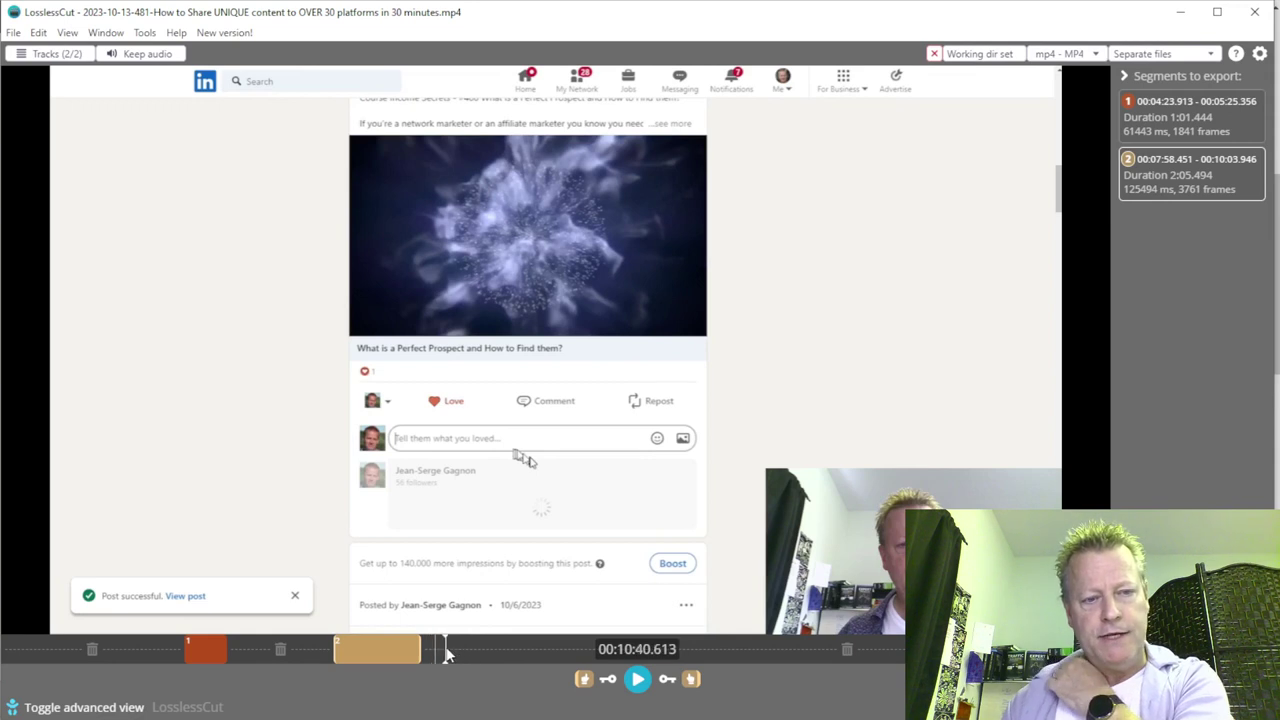
pyautogui.click(455, 652)
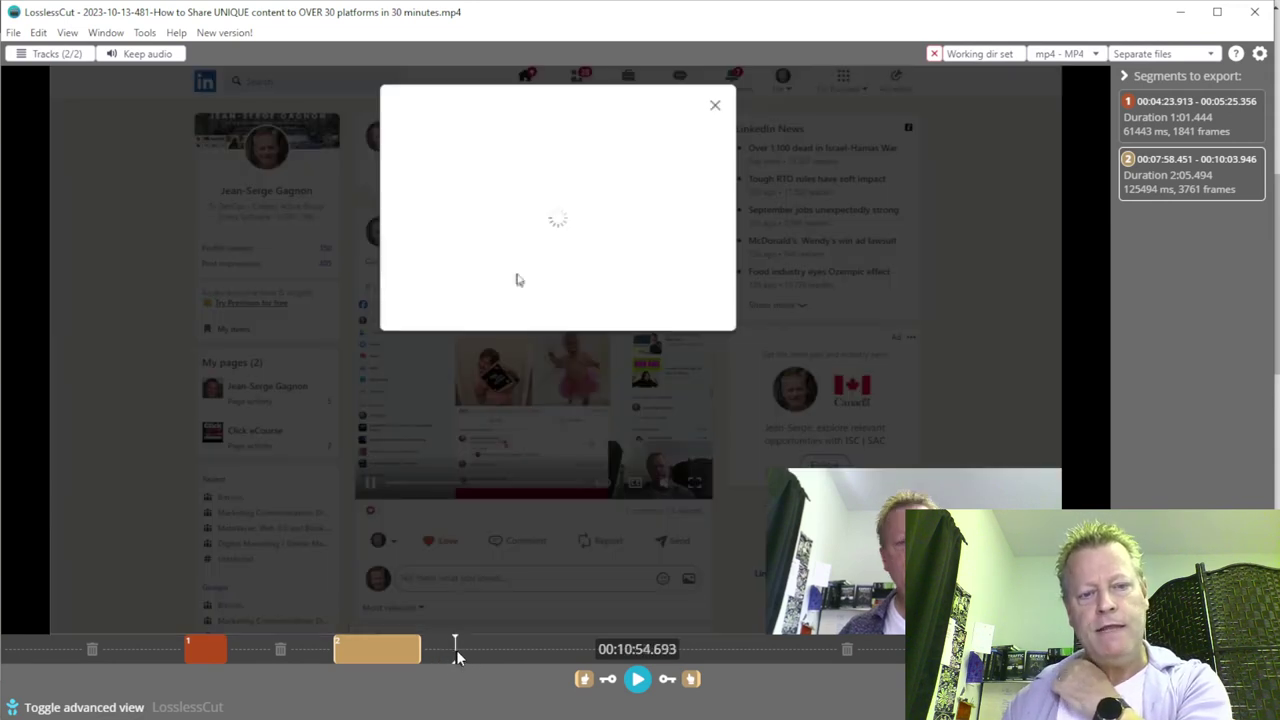
pyautogui.click(461, 655)
pyautogui.click(456, 652)
pyautogui.click(453, 650)
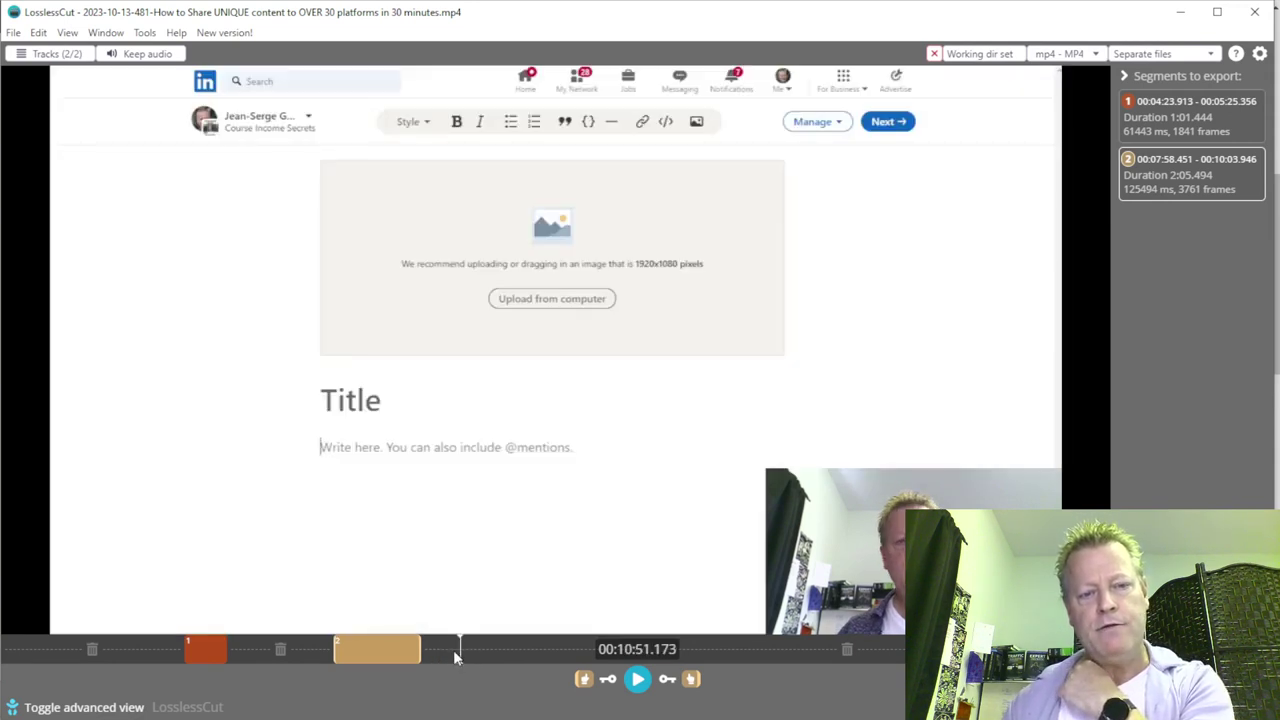
pyautogui.click(449, 650)
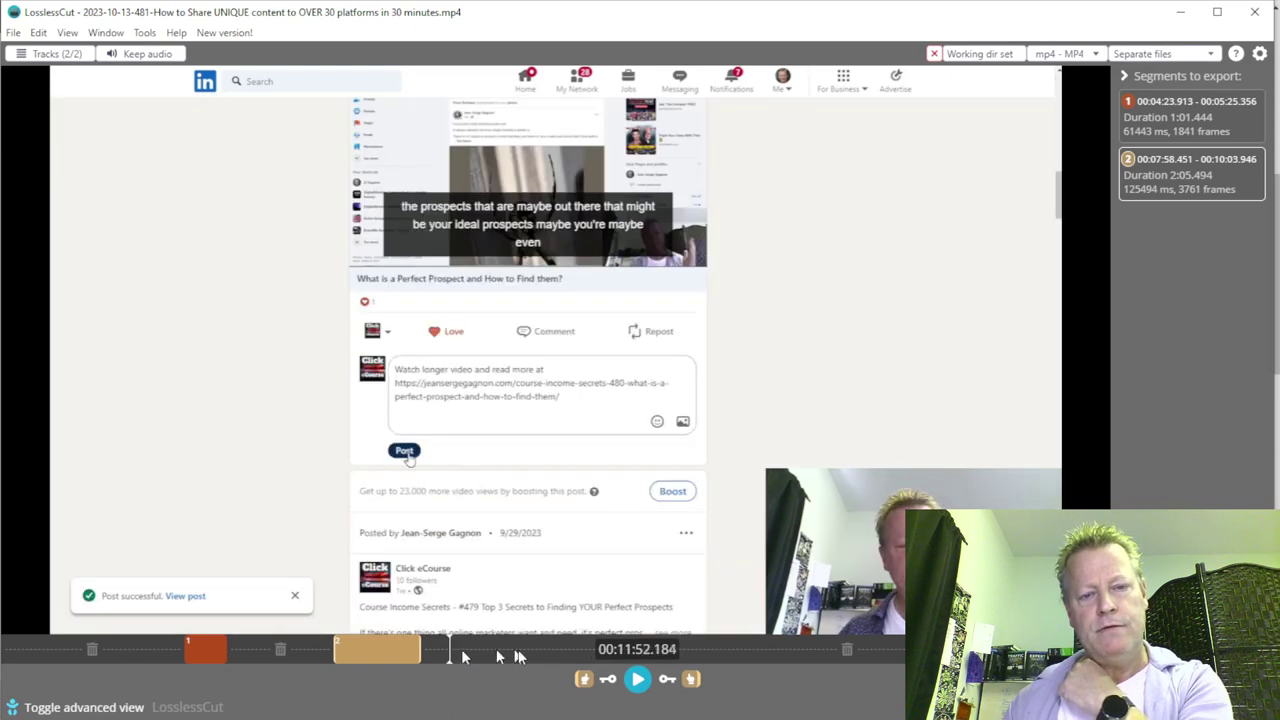
pyautogui.click(640, 680)
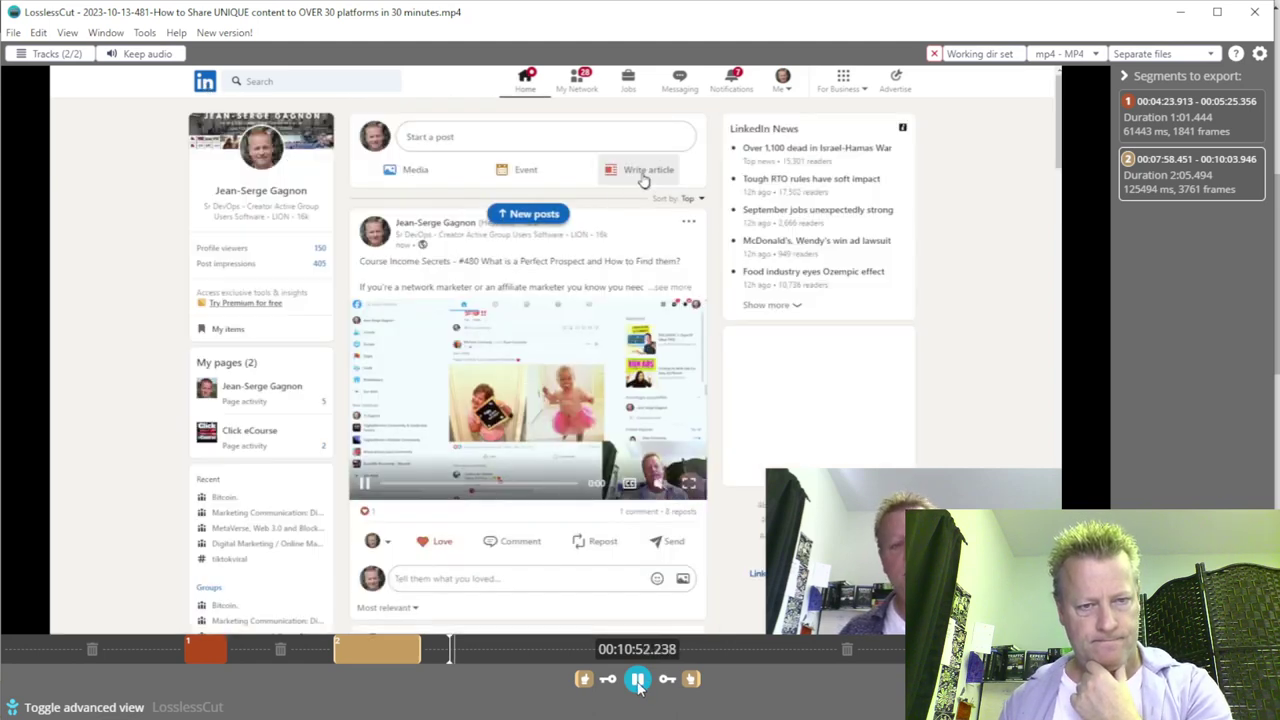
pyautogui.click(638, 682)
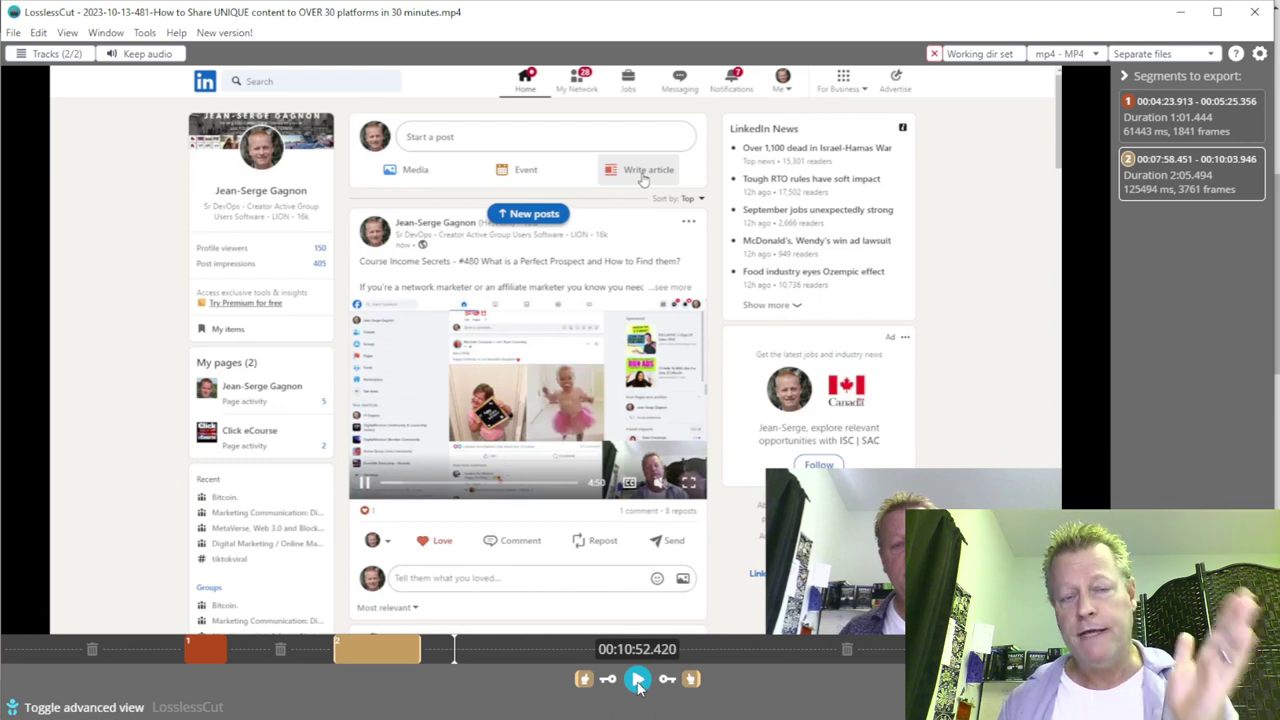
pyautogui.click(583, 680)
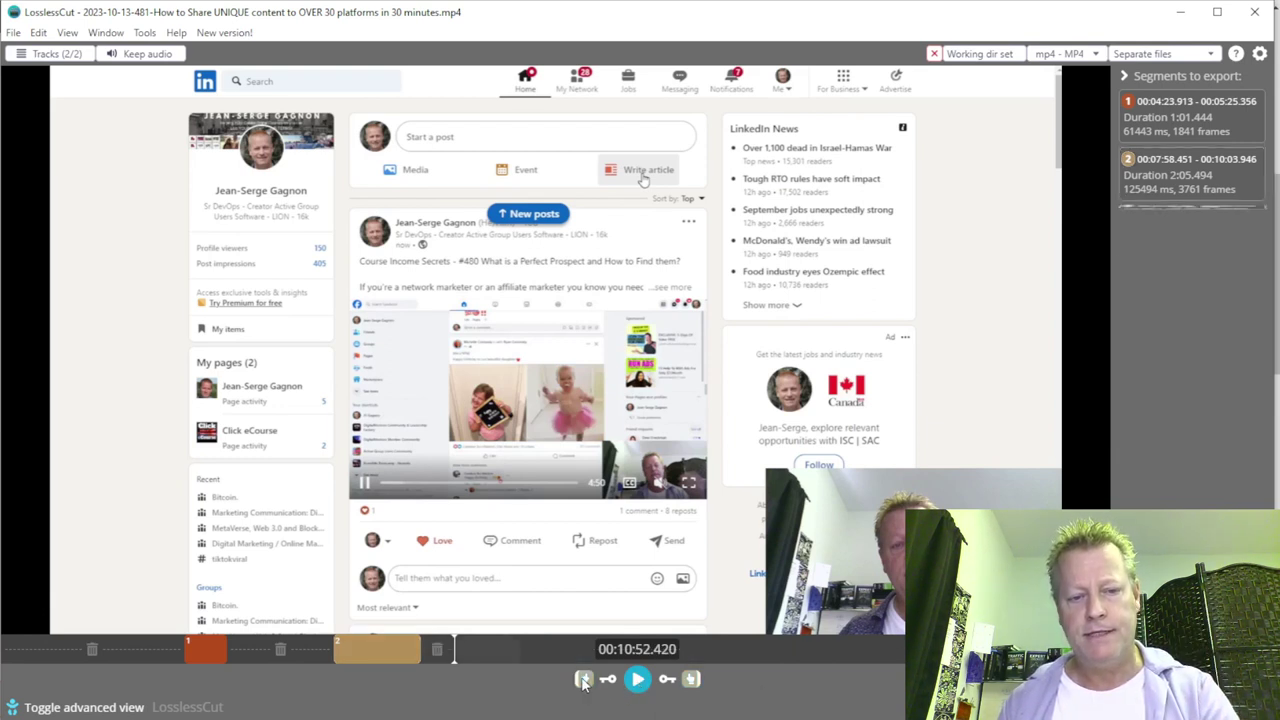
# Step: Play ahead to 00:12:53.259 and end the third segment, a 2:00.840 clip
pyautogui.click(497, 655)
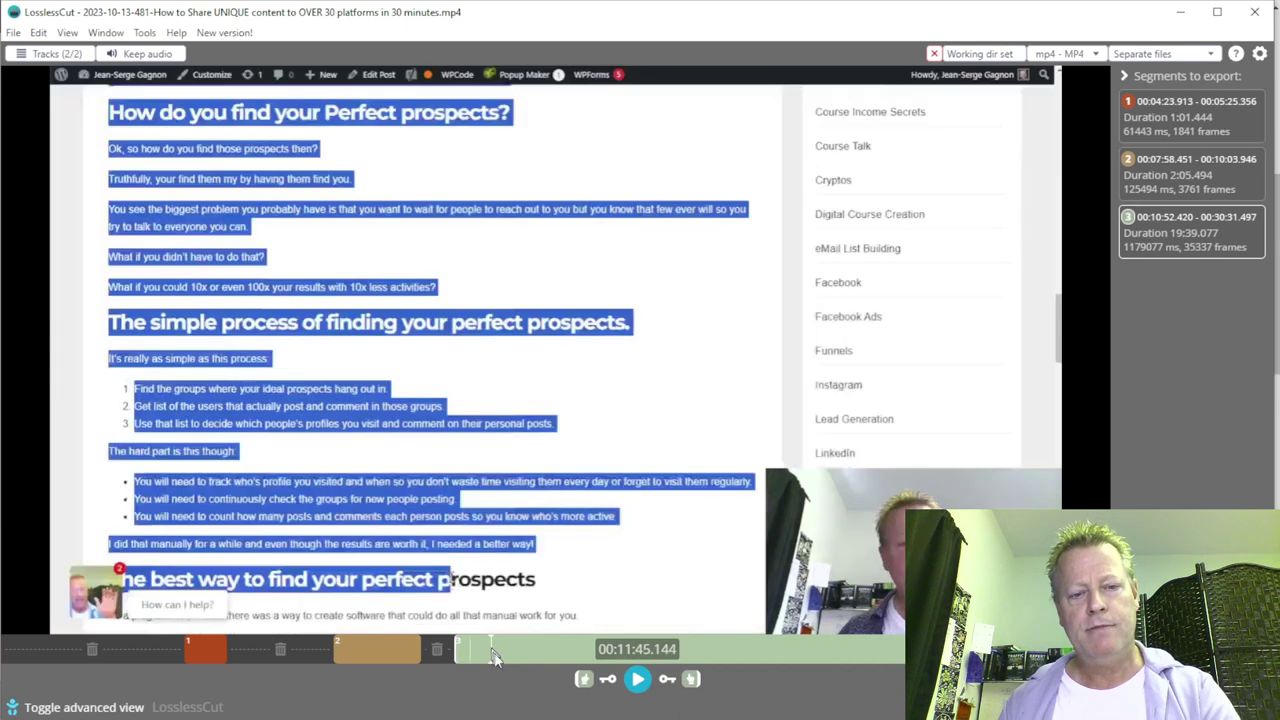
pyautogui.moveTo(505, 655); pyautogui.dragTo(519, 657)
pyautogui.click(637, 679)
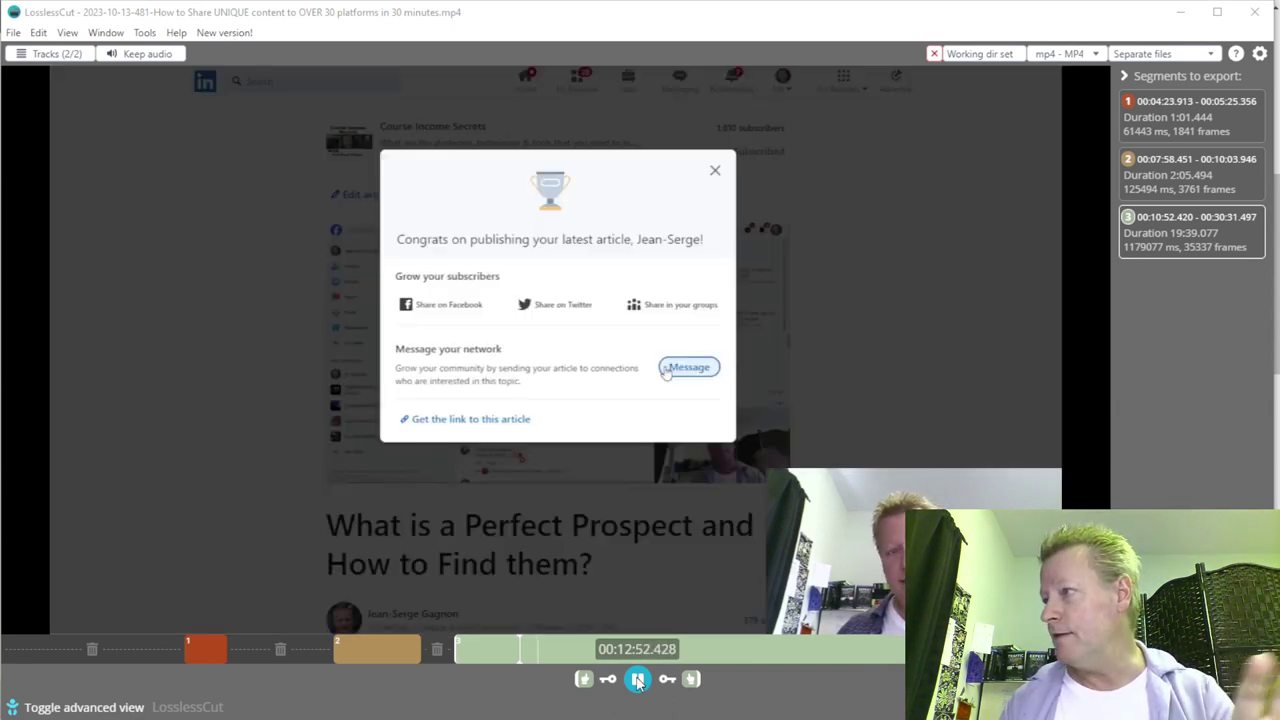
pyautogui.click(637, 680)
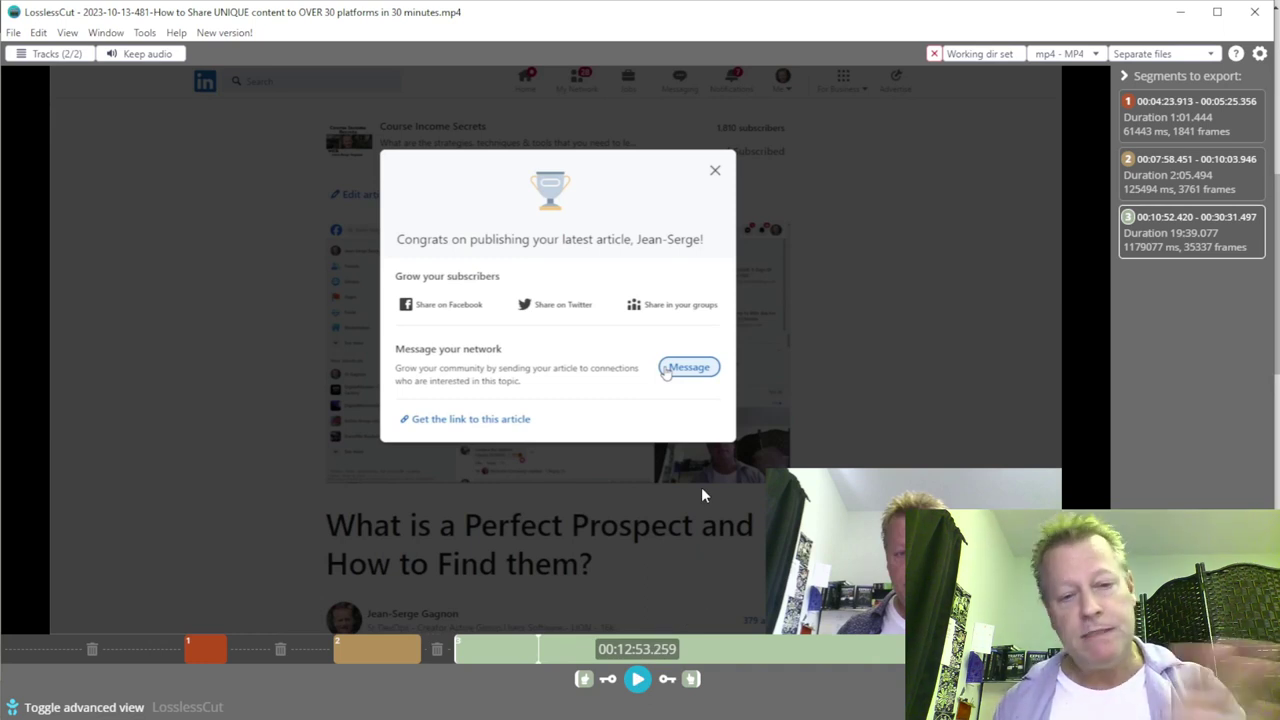
pyautogui.click(694, 680)
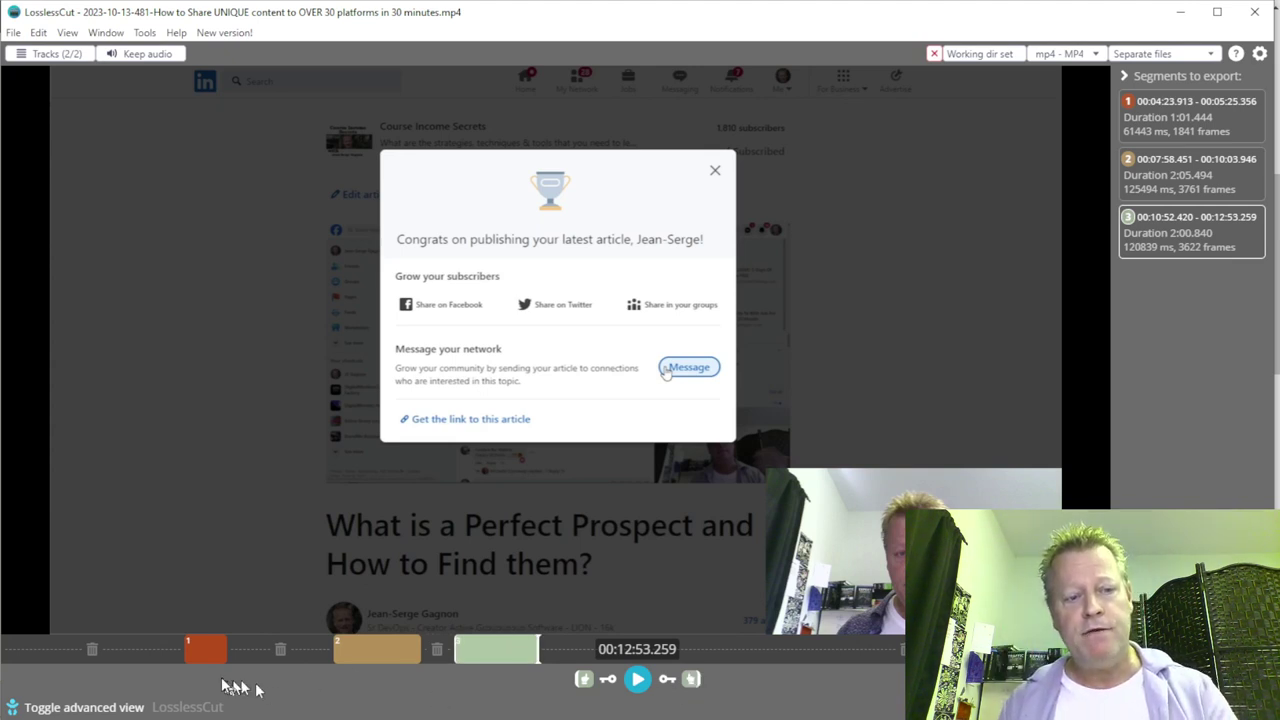
pyautogui.click(207, 655)
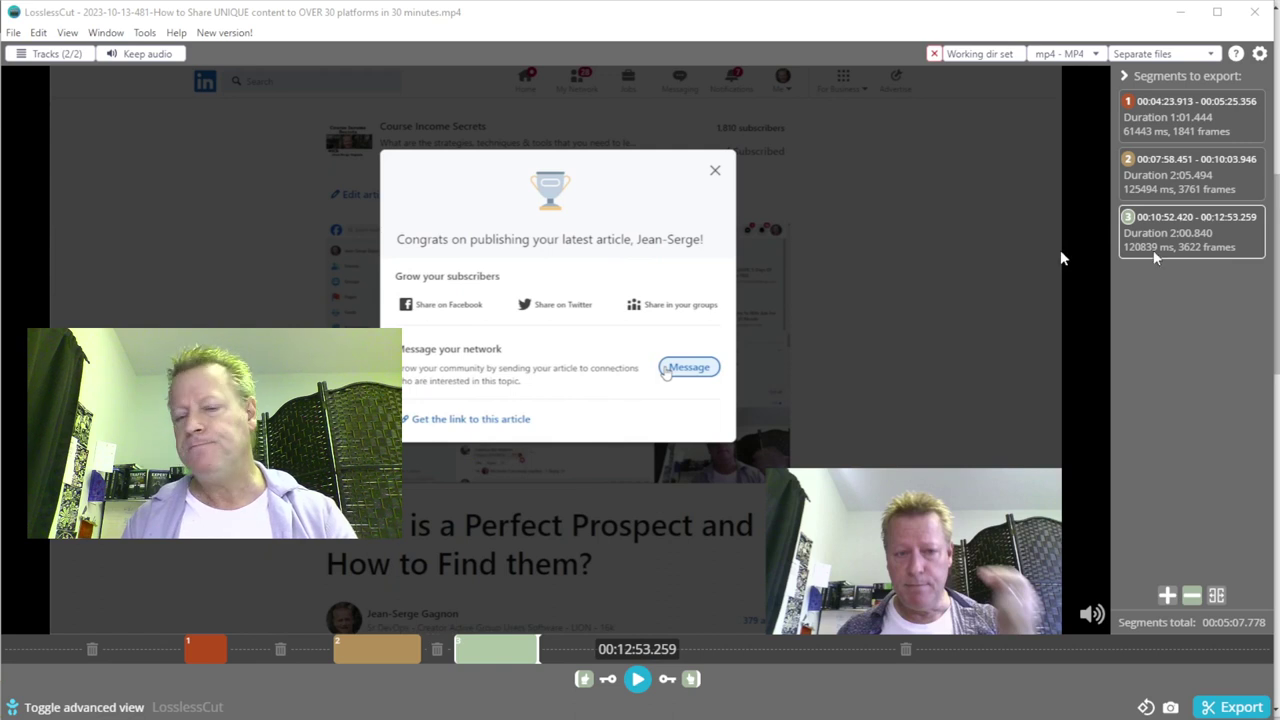
# Step: Open LosslessCut's export options for saving the three segments as separate MP4 files
pyautogui.click(1230, 708)
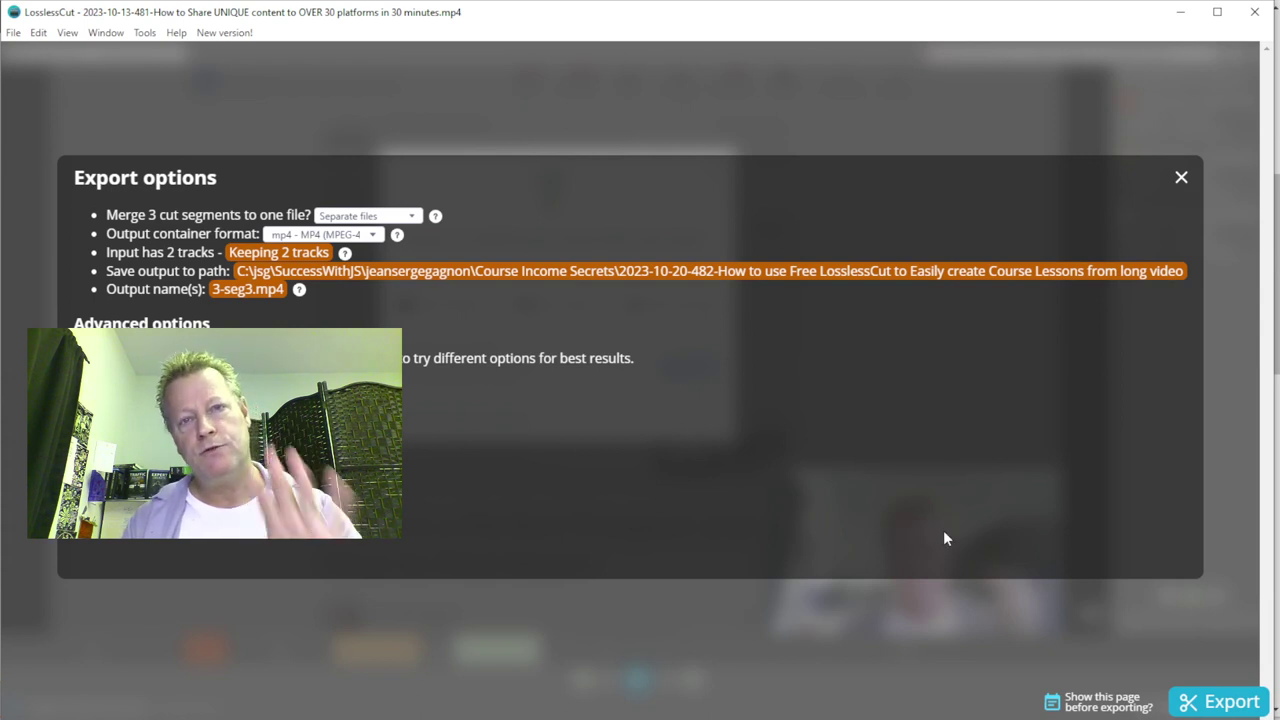
# Step: Close the export options and label the first segment 'LinkedIn - Profile'
pyautogui.click(1181, 179)
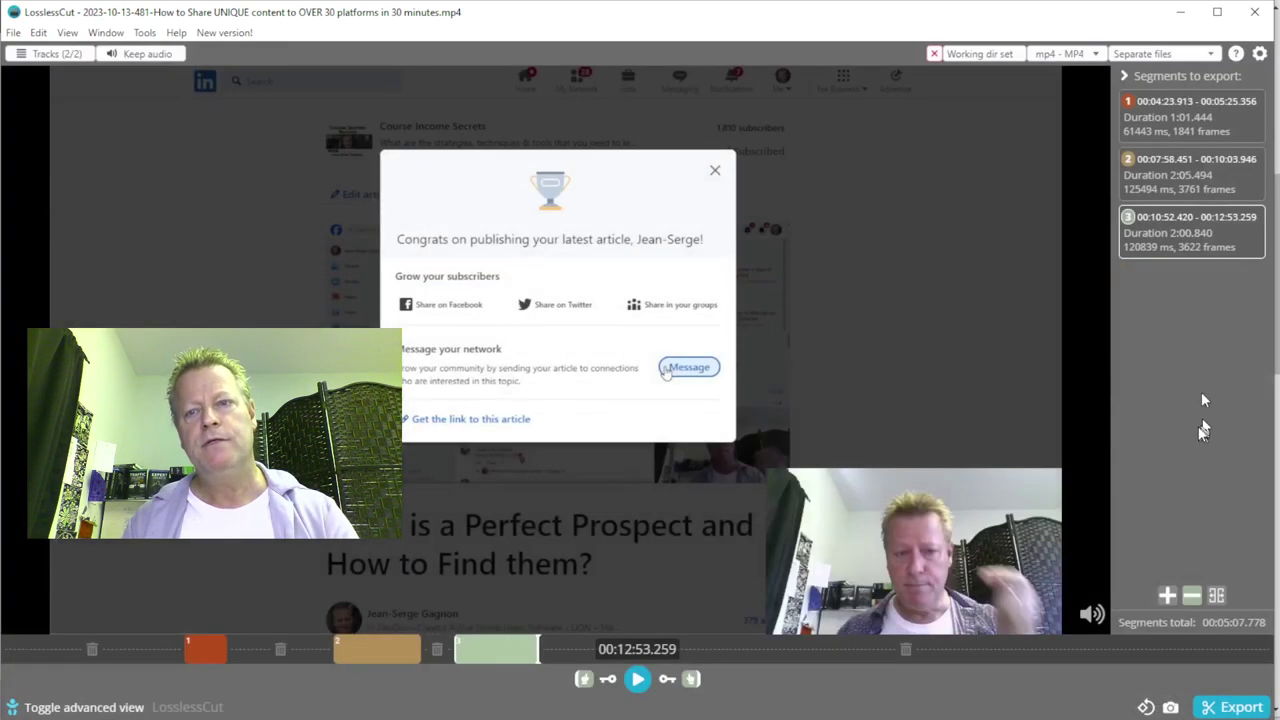
pyautogui.rightClick(1177, 129)
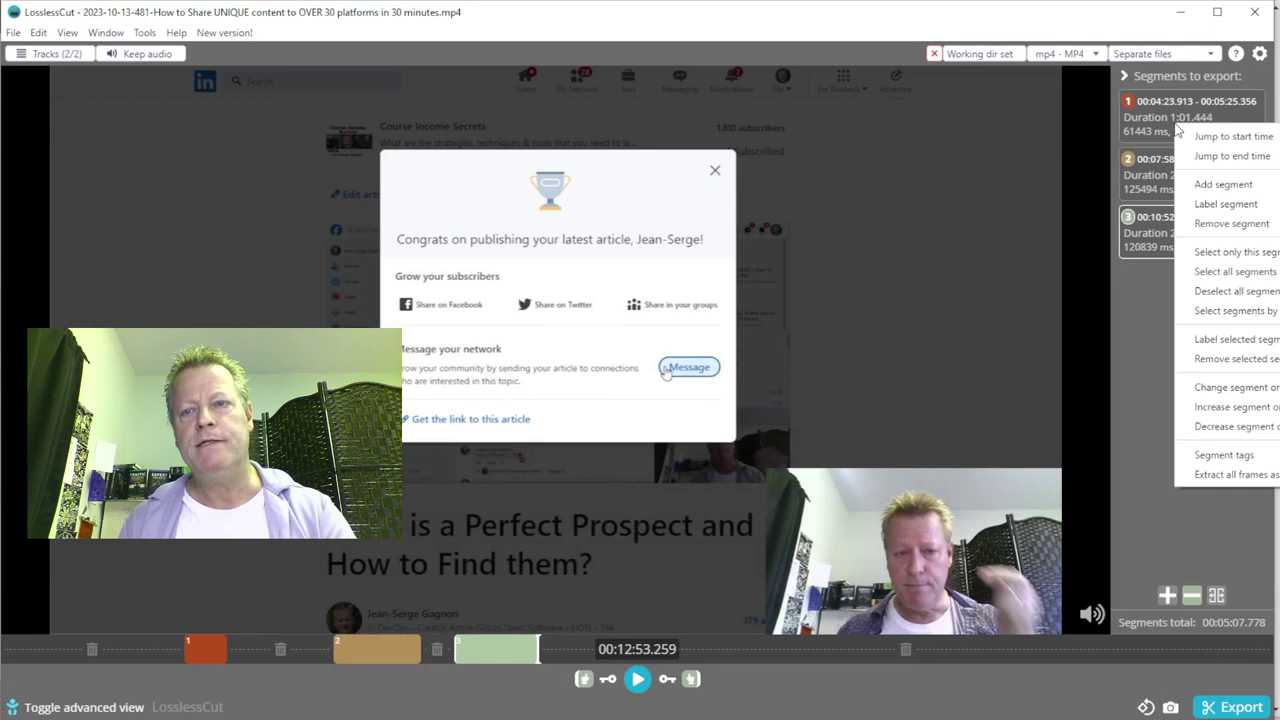
pyautogui.click(1237, 207)
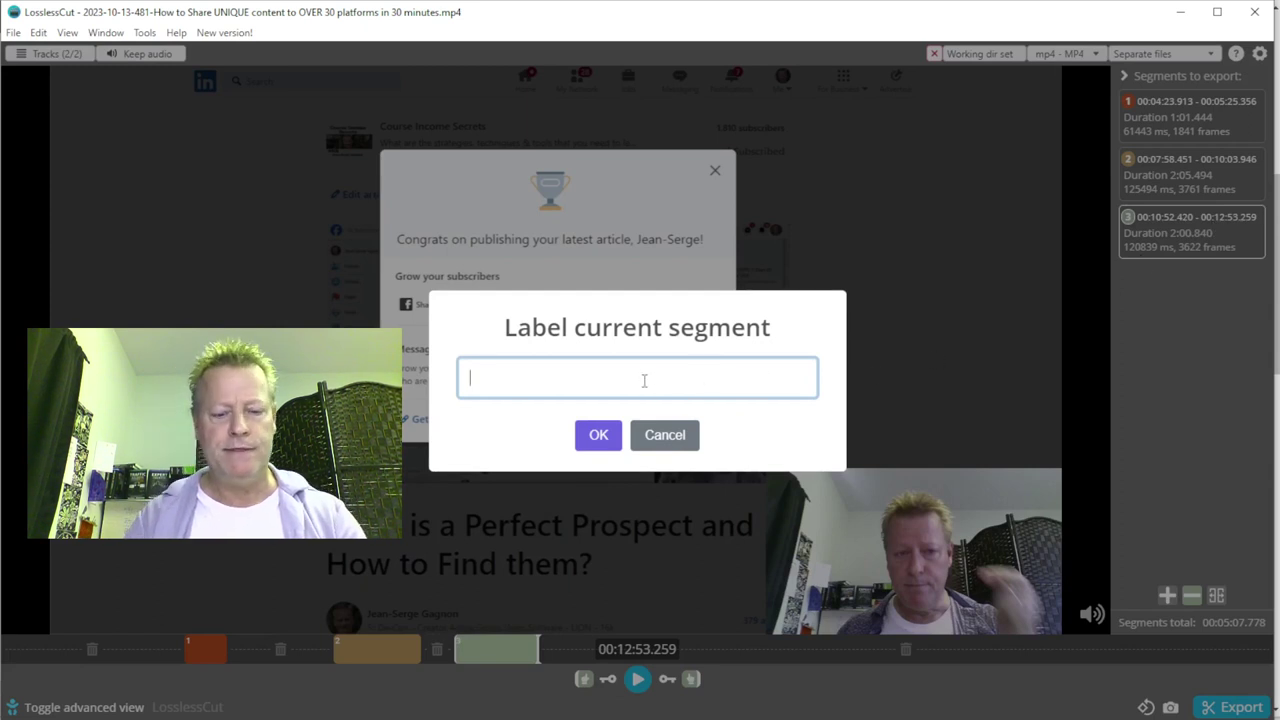
pyautogui.write('LinkedIn - Profile')
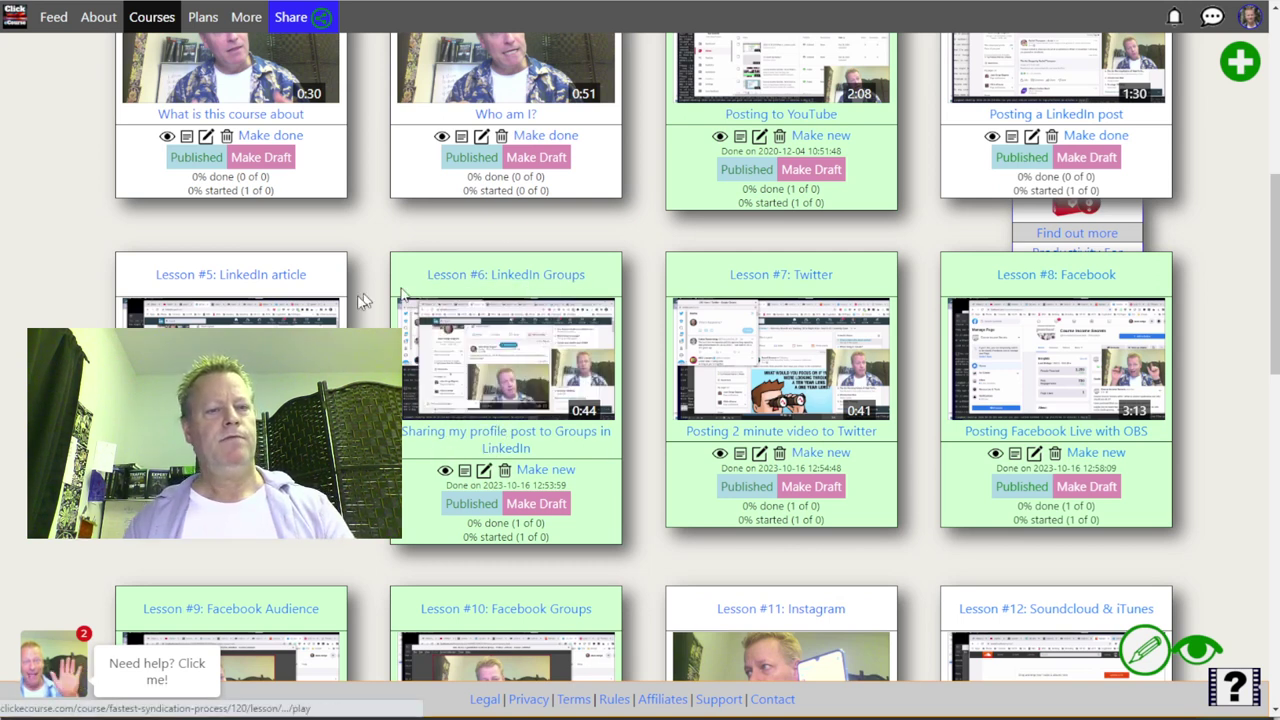
# Step: Change the first segment's label from 'LinkedIn - Profile' to 'LinkedIn Post'
pyautogui.scroll(2, 1025, 238)
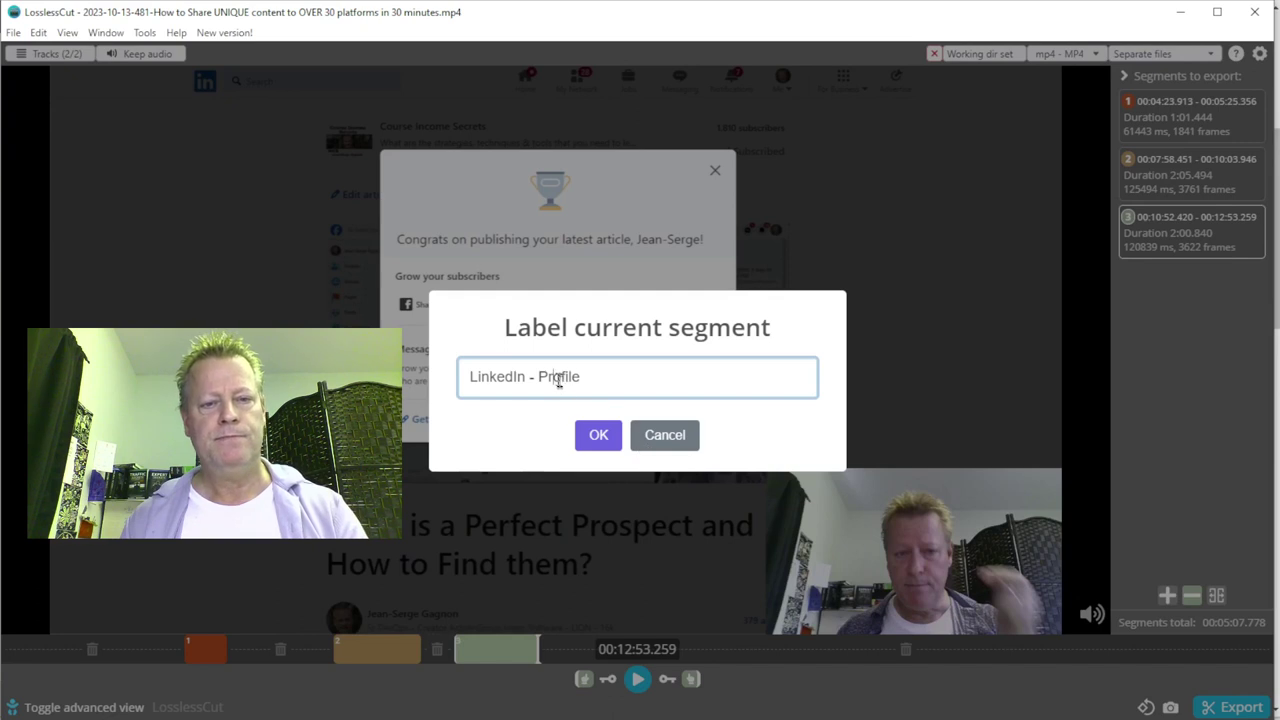
pyautogui.doubleClick(558, 377)
pyautogui.press('BackSpace')
pyautogui.press('BackSpace')
pyautogui.press('BackSpace')
pyautogui.write('Pos')
pyautogui.click(590, 435)
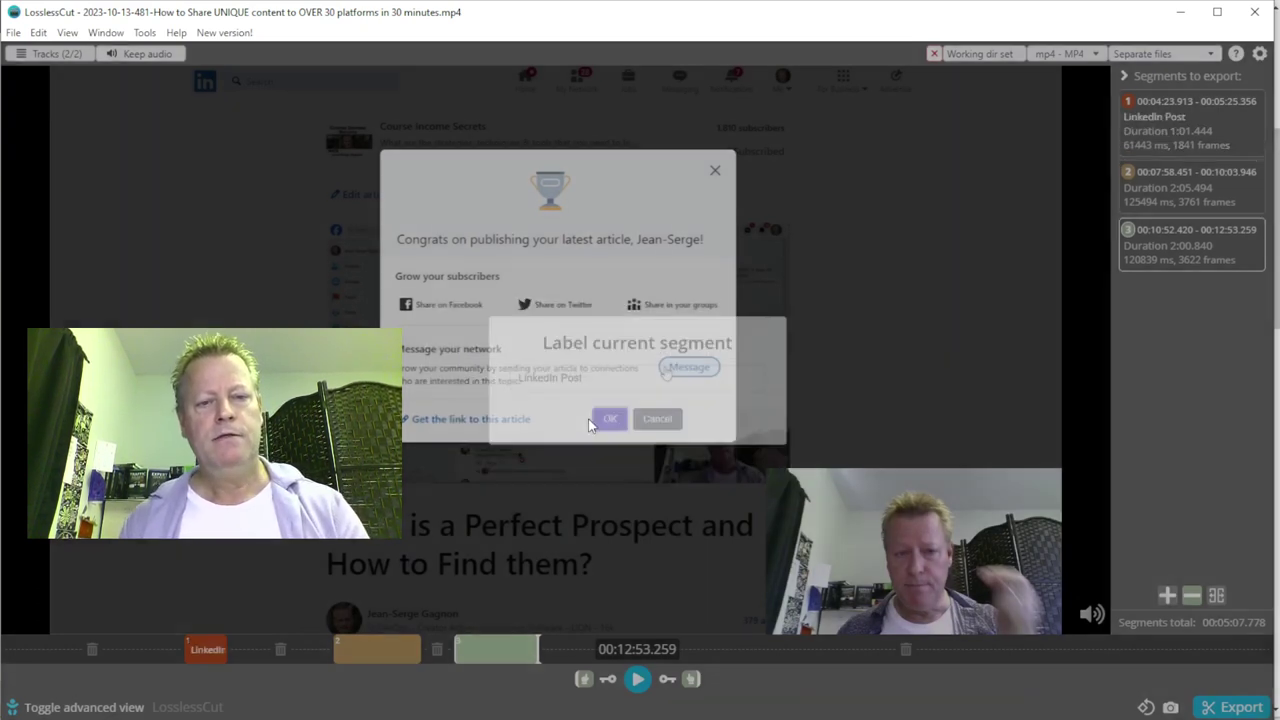
# Step: Label the second segment 'LinkedIn Groups'
pyautogui.rightClick(1171, 198)
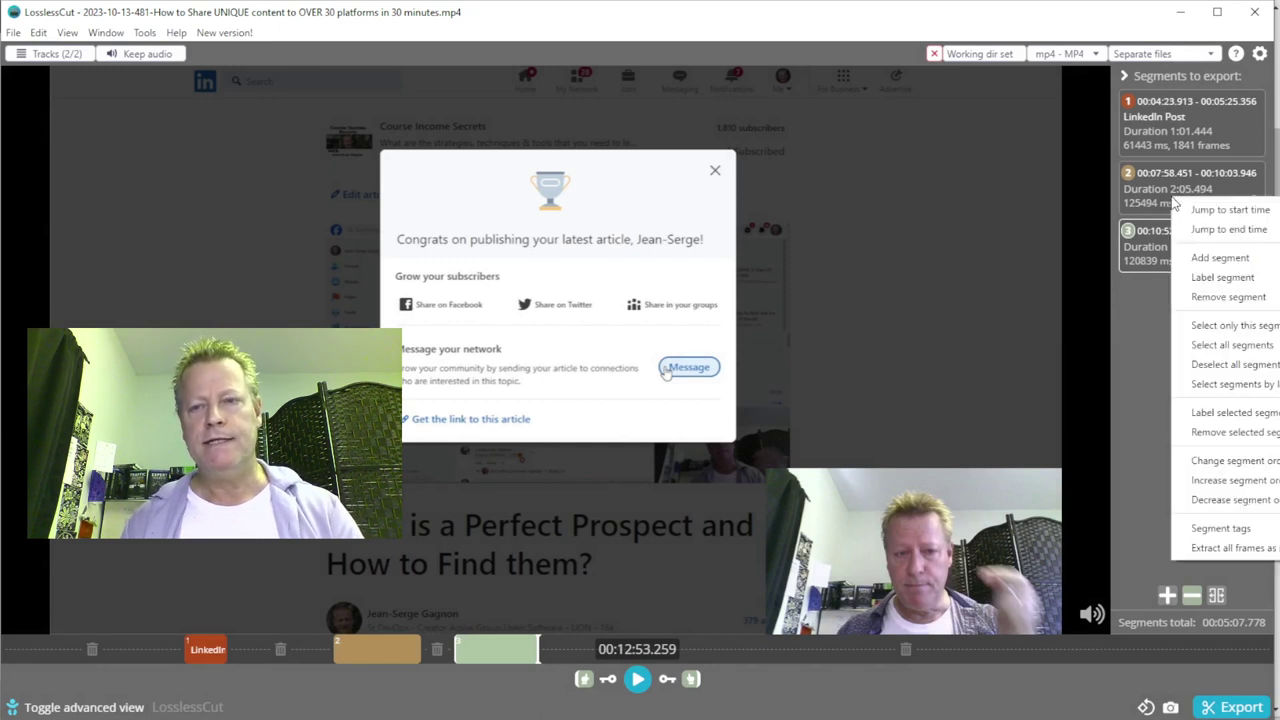
pyautogui.click(1214, 287)
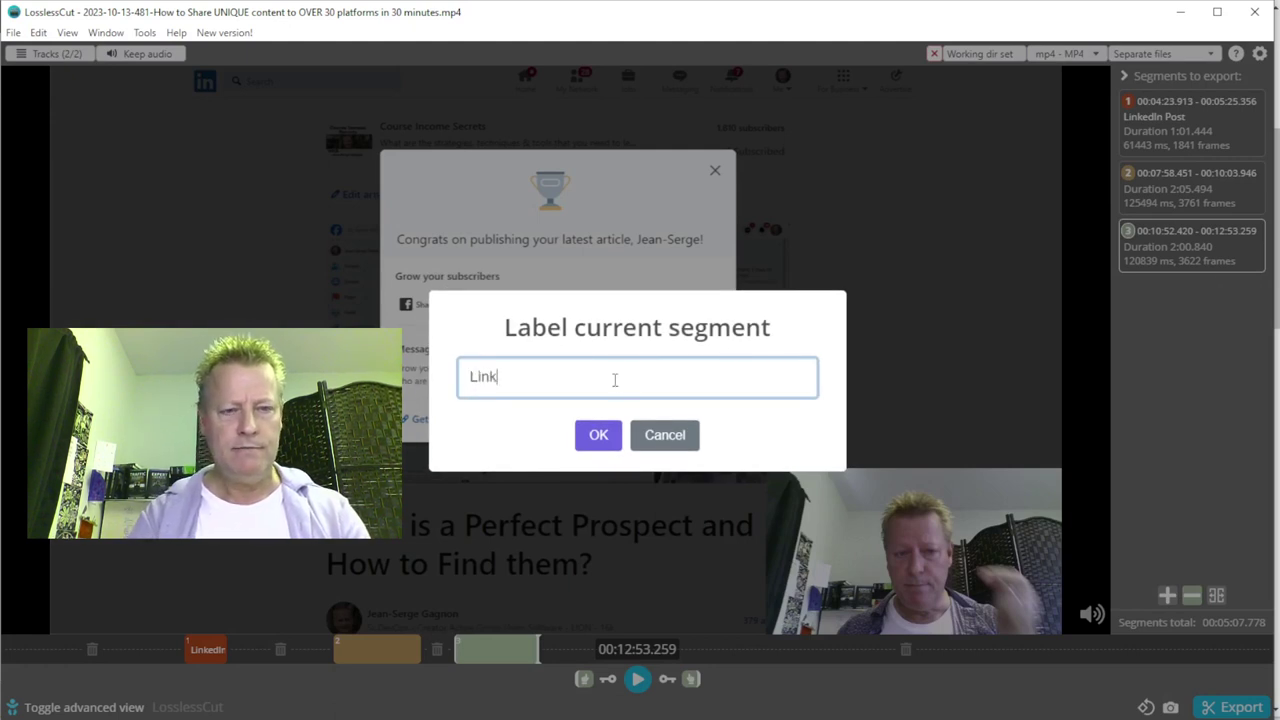
pyautogui.write('LinkedIn Groups')
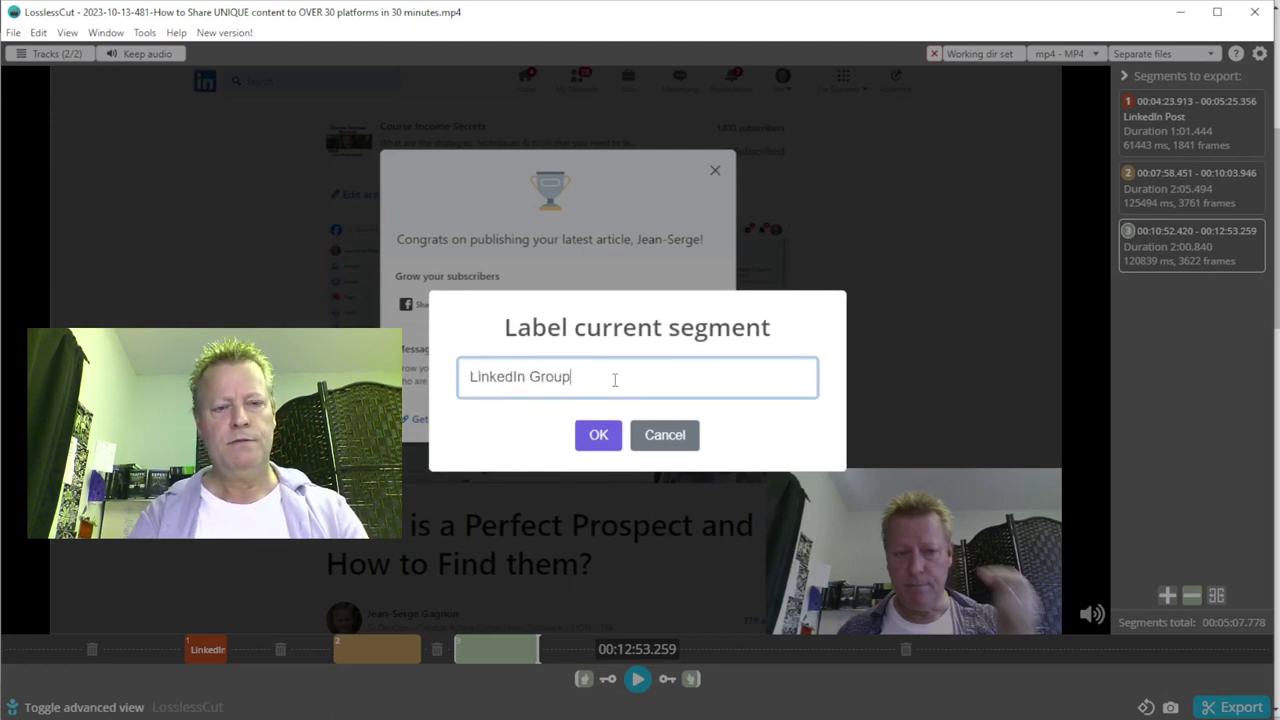
pyautogui.click(598, 435)
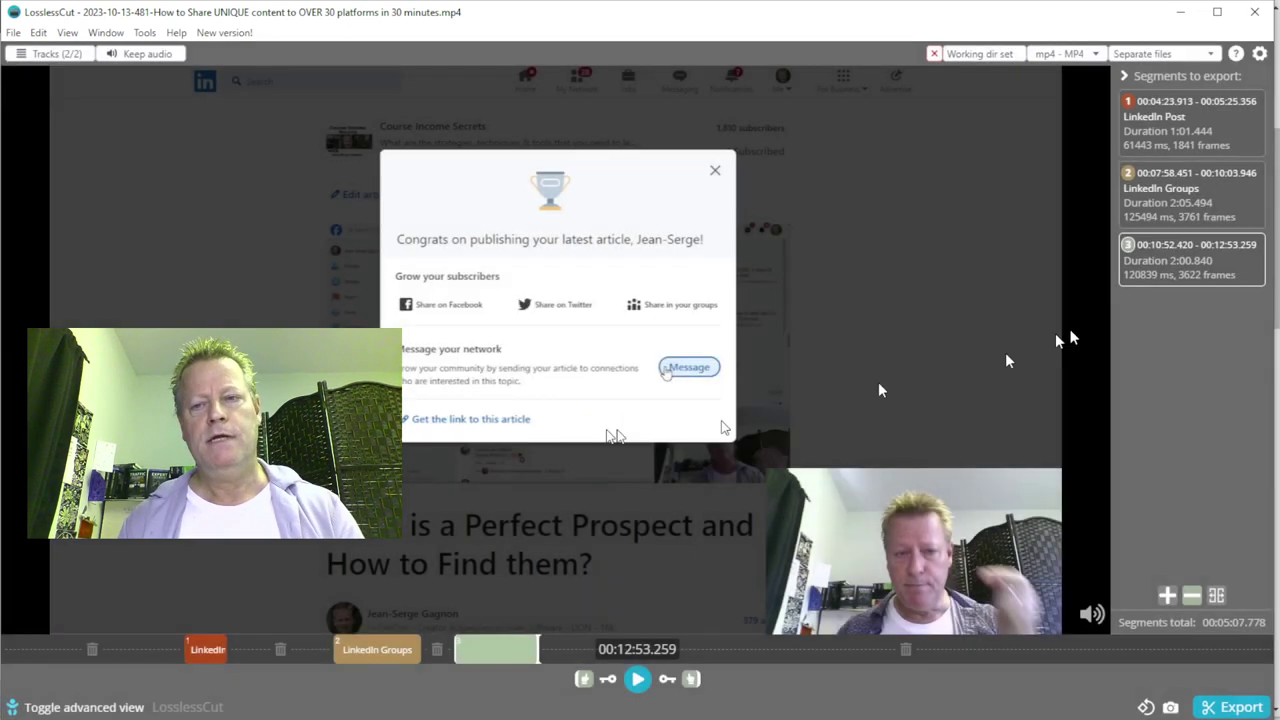
# Step: Label the third segment 'LinkedIn Article' and bring up the export options
pyautogui.rightClick(1176, 267)
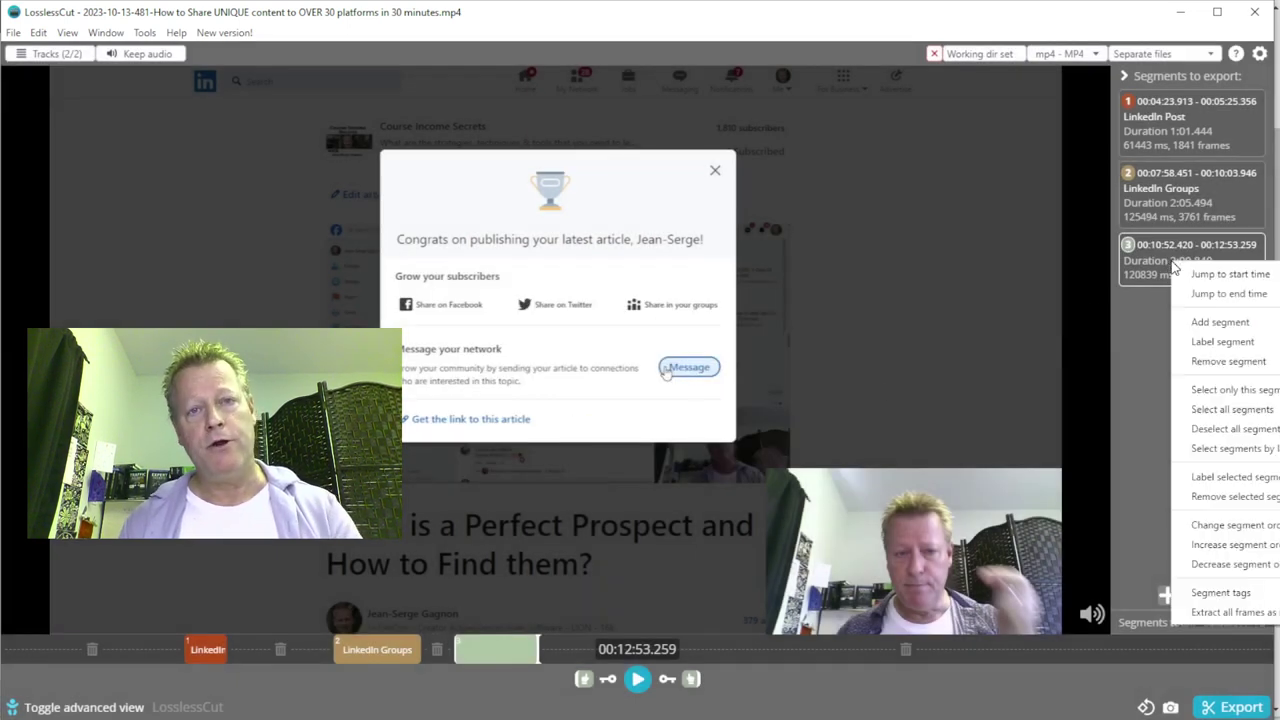
pyautogui.click(1240, 352)
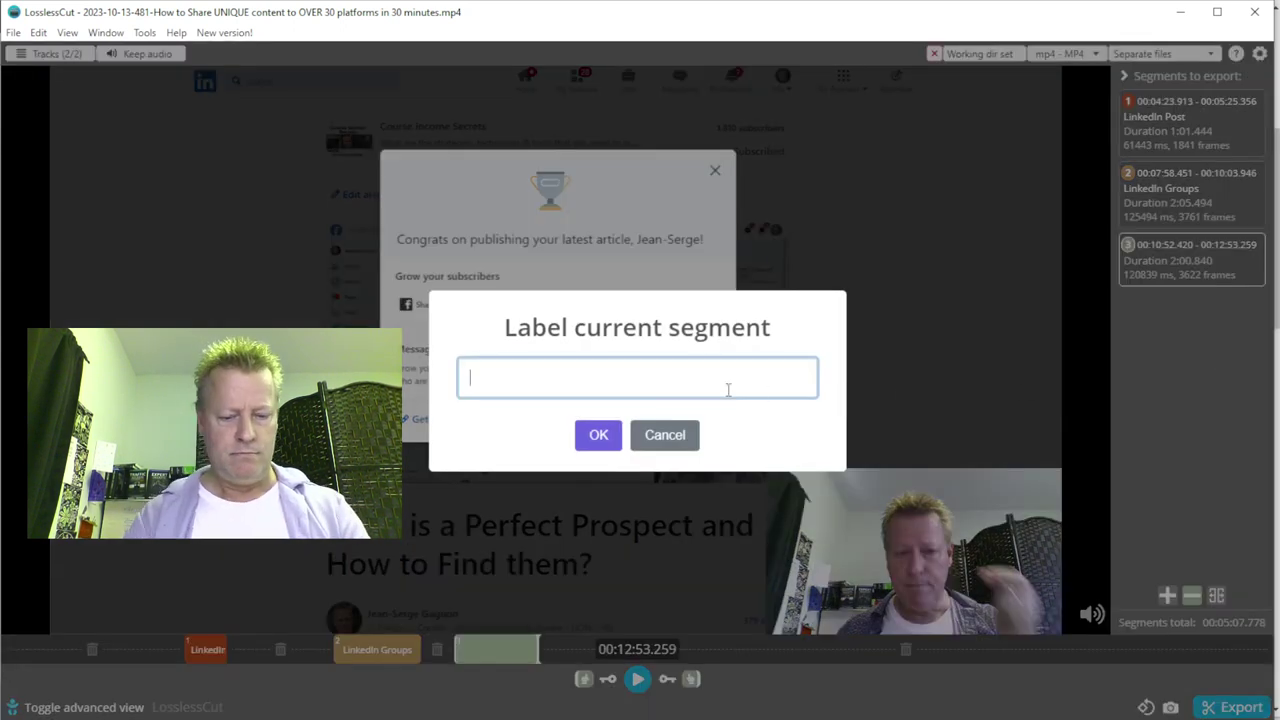
pyautogui.write('LinkedIn Article')
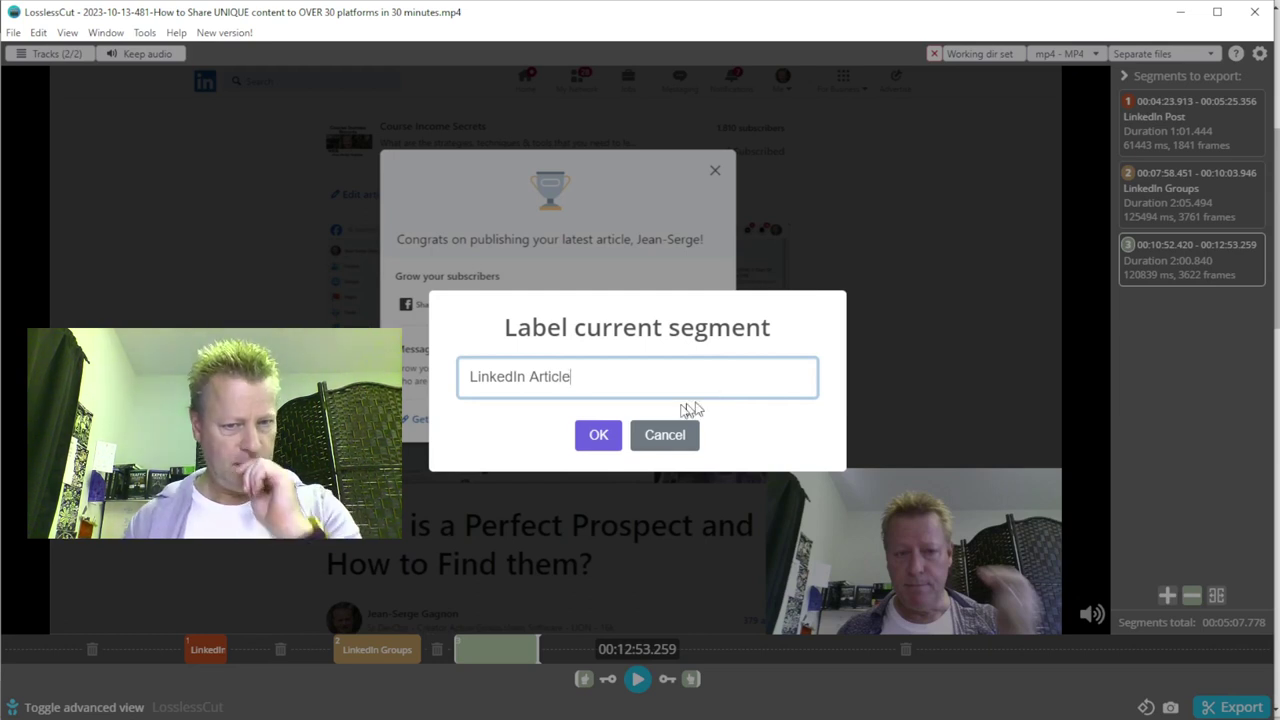
pyautogui.click(597, 434)
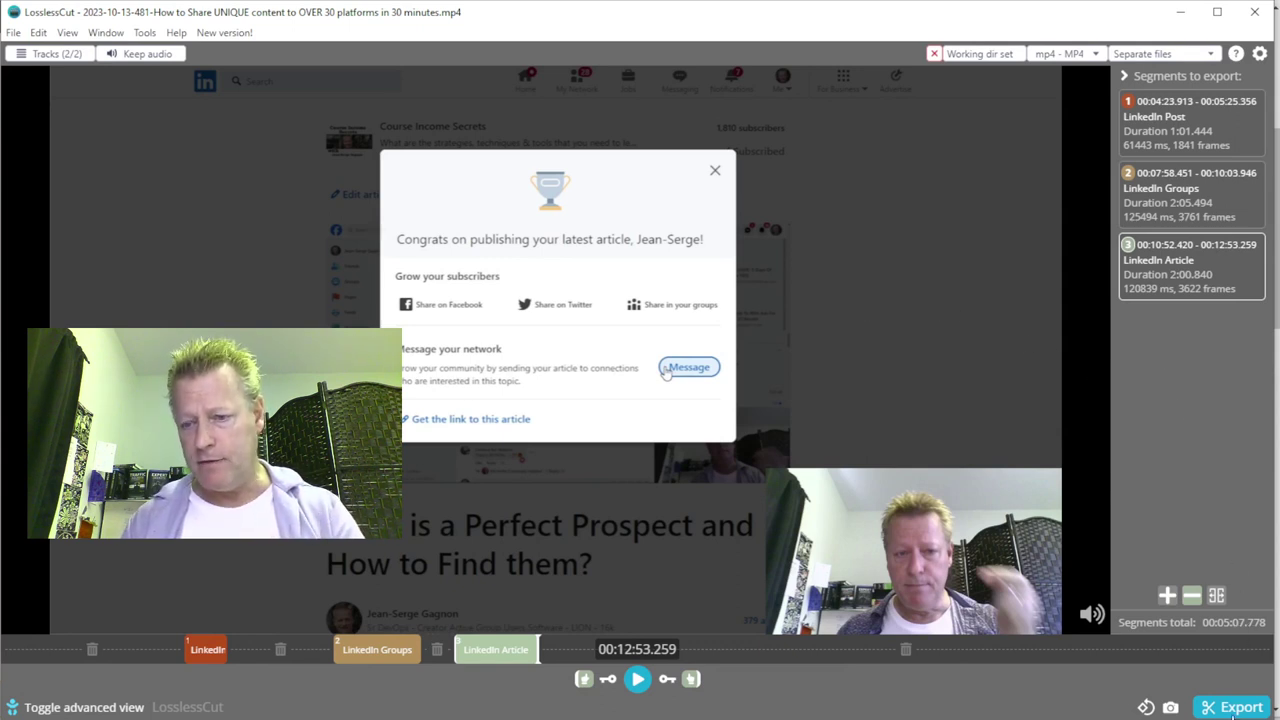
pyautogui.click(1236, 708)
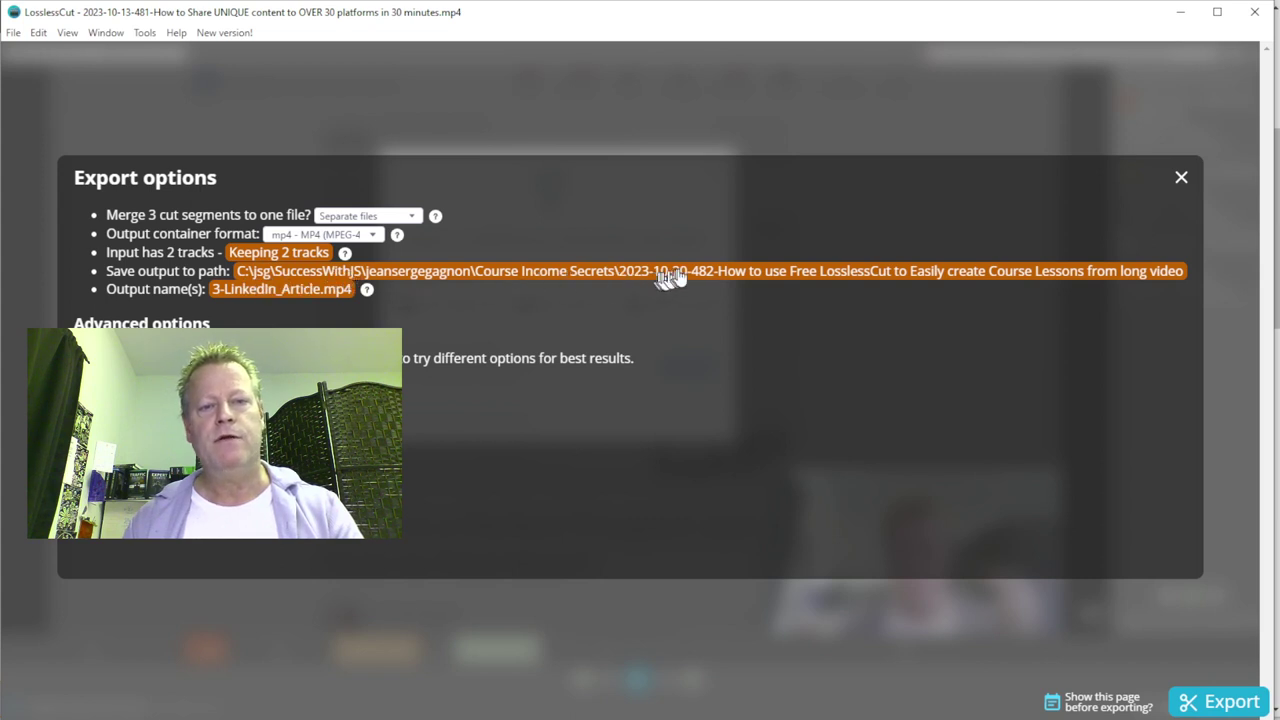
# Step: Open the folder picker for the 'Save output to path' setting
pyautogui.click(845, 276)
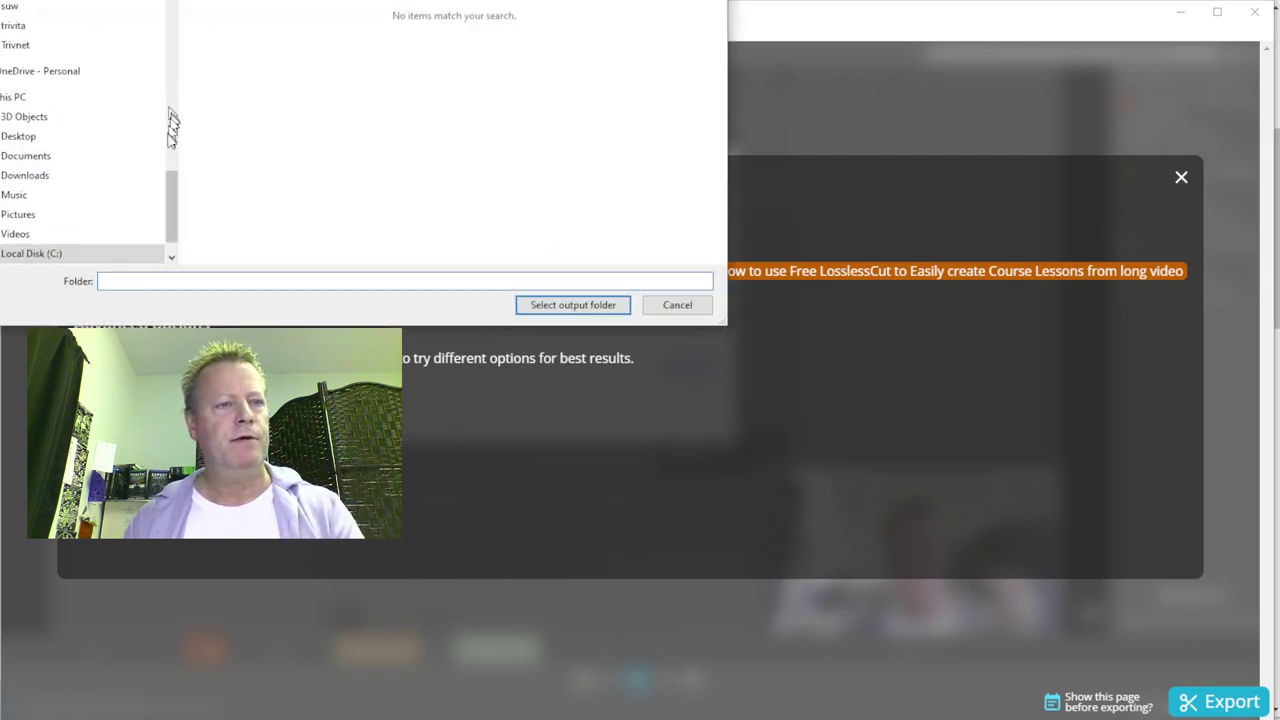
# Step: Create a Syndication folder inside Courses and make it the export output folder
pyautogui.moveTo(175, 197); pyautogui.dragTo(258, 80)
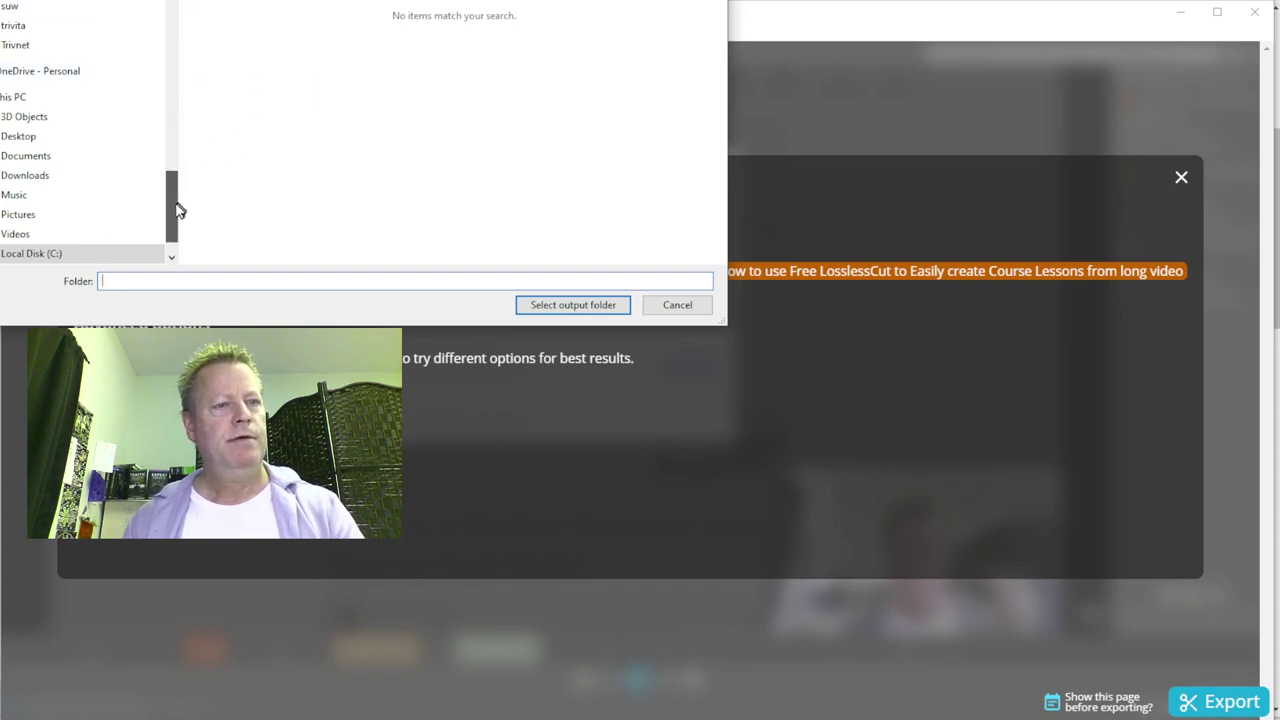
pyautogui.moveTo(174, 206); pyautogui.dragTo(176, 8)
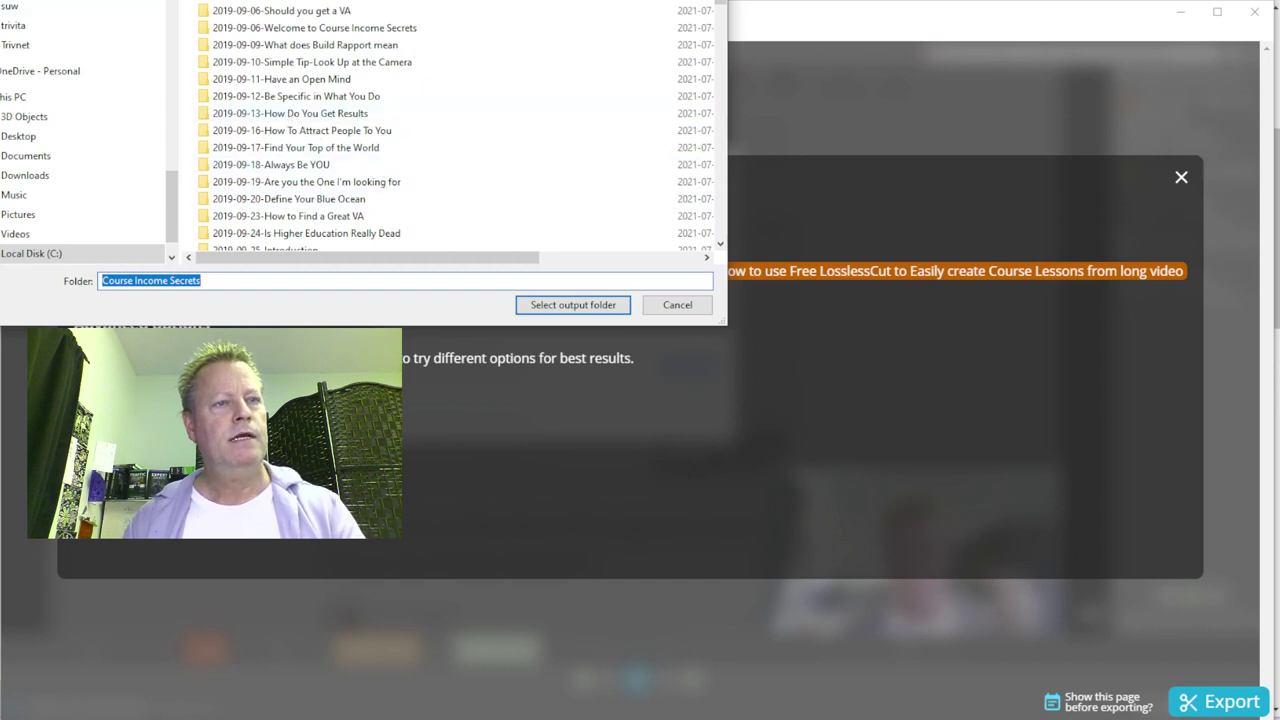
pyautogui.scroll(-3, 245, 200)
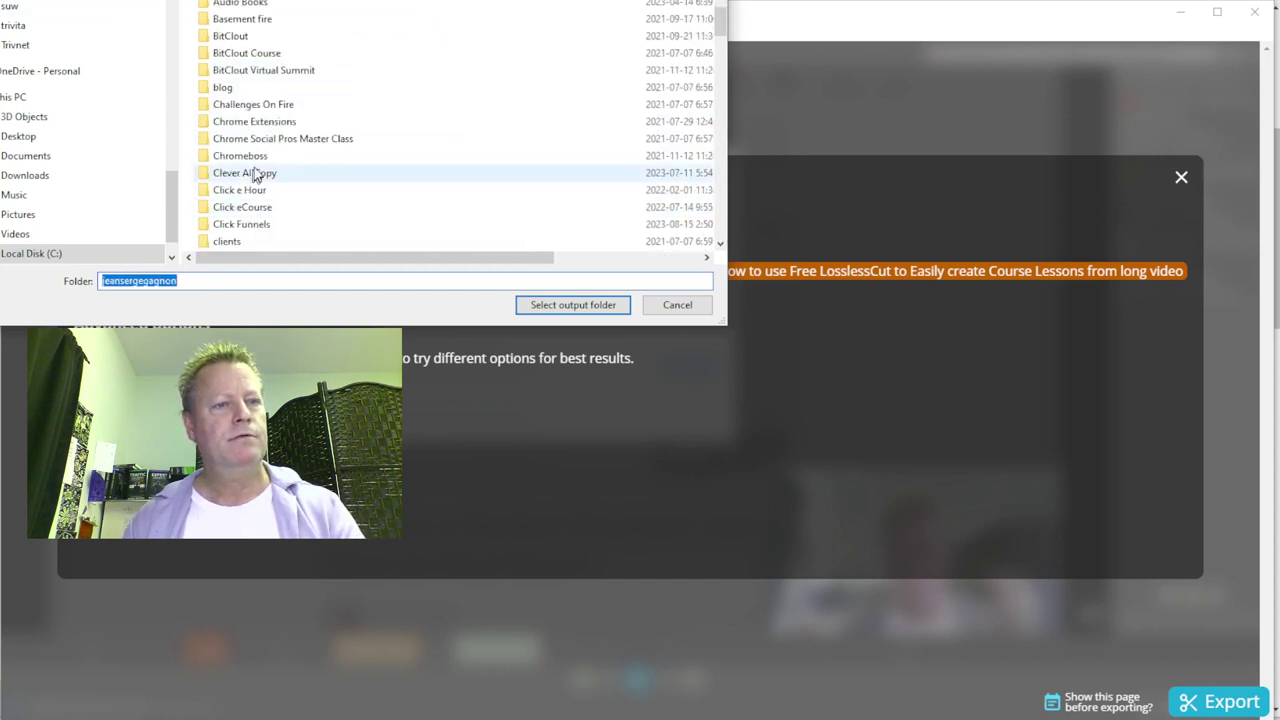
pyautogui.scroll(-2, 272, 205)
pyautogui.doubleClick(258, 225)
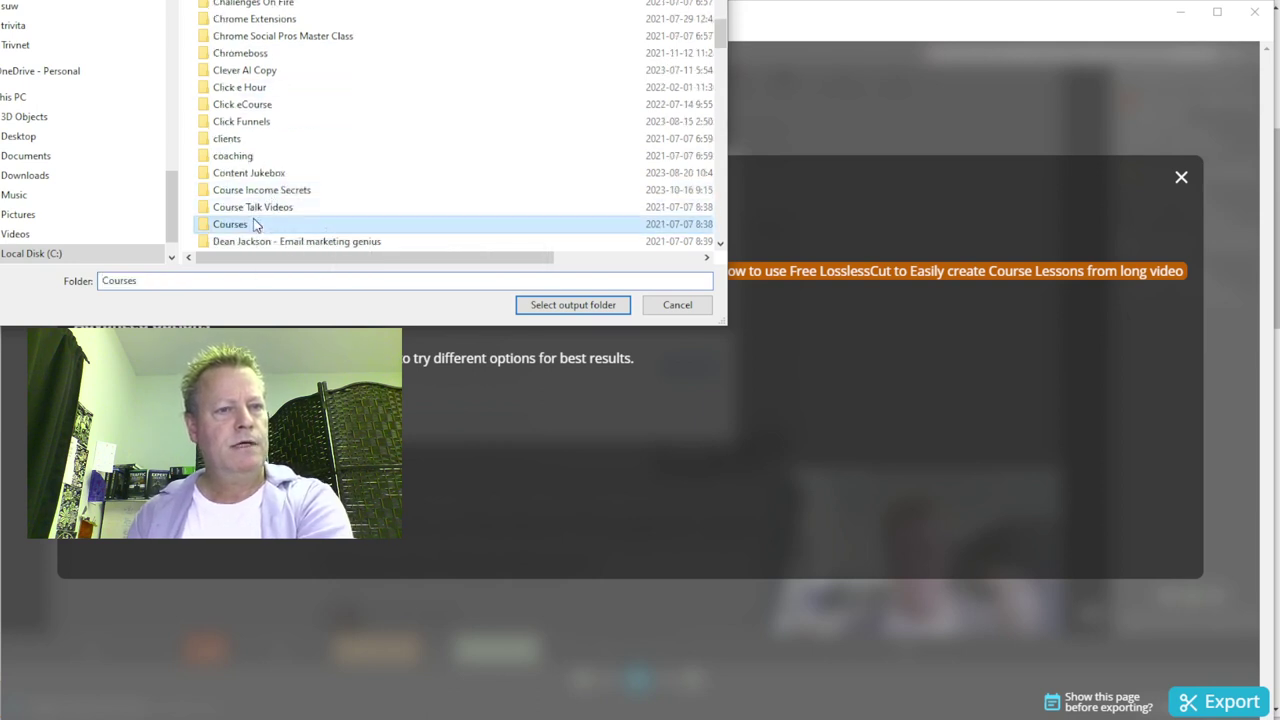
pyautogui.hotkey('ctrl', 'shift', 'n')
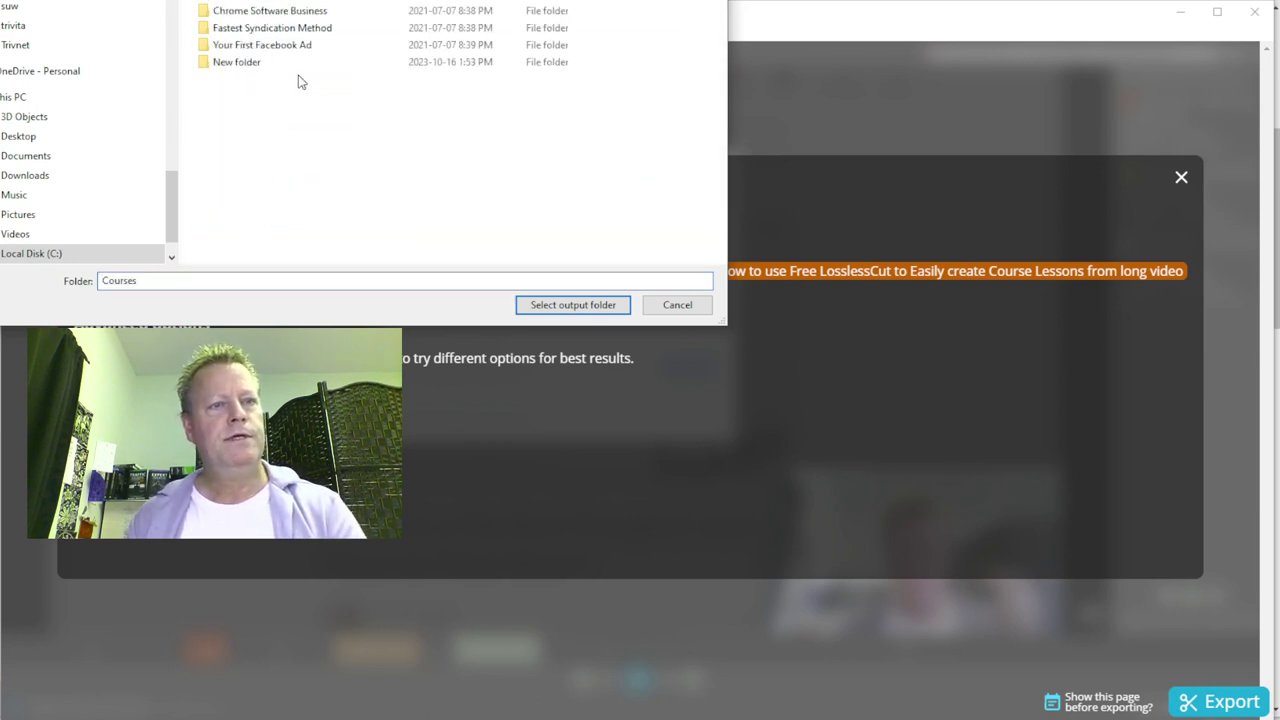
pyautogui.write('Syndication')
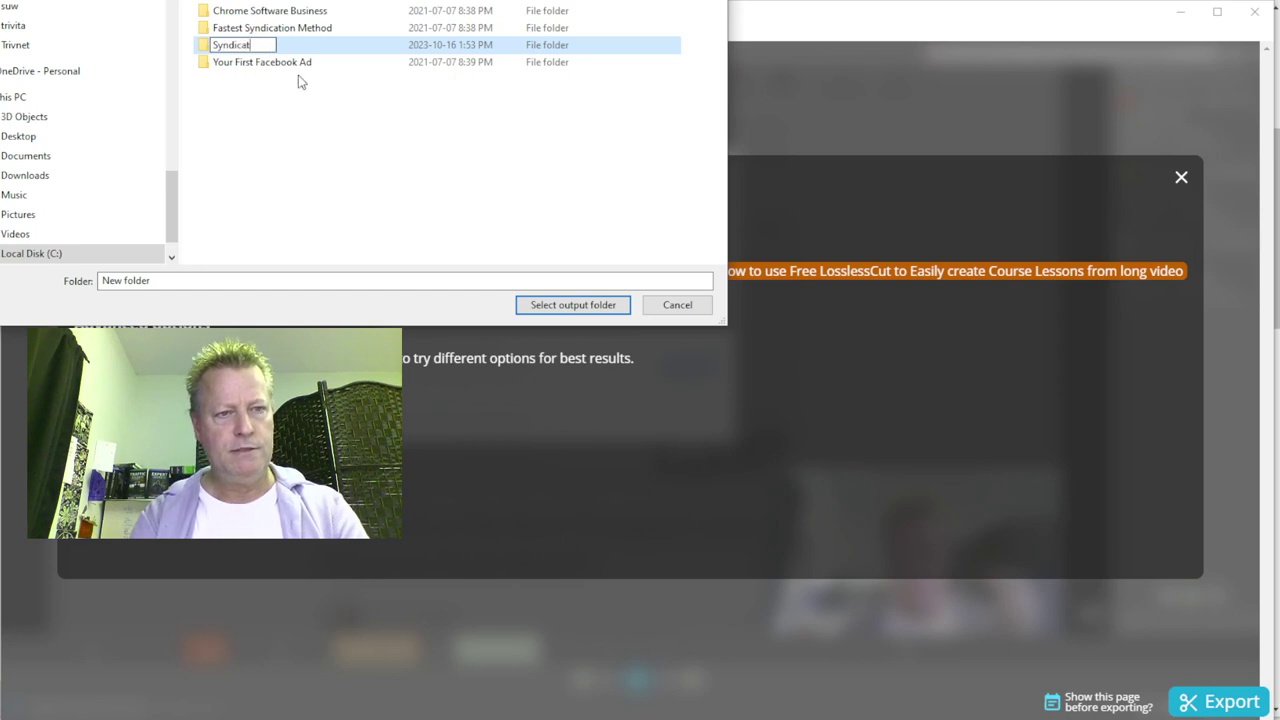
pyautogui.press('Return')
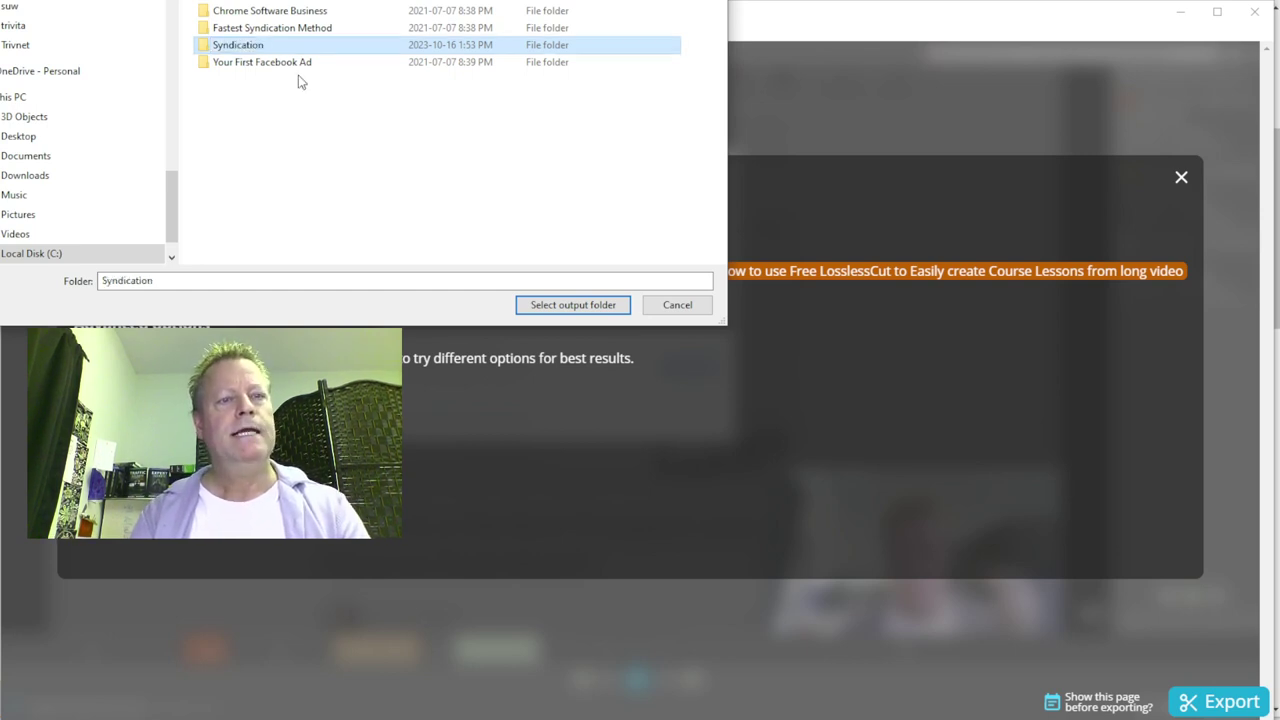
pyautogui.press('Return')
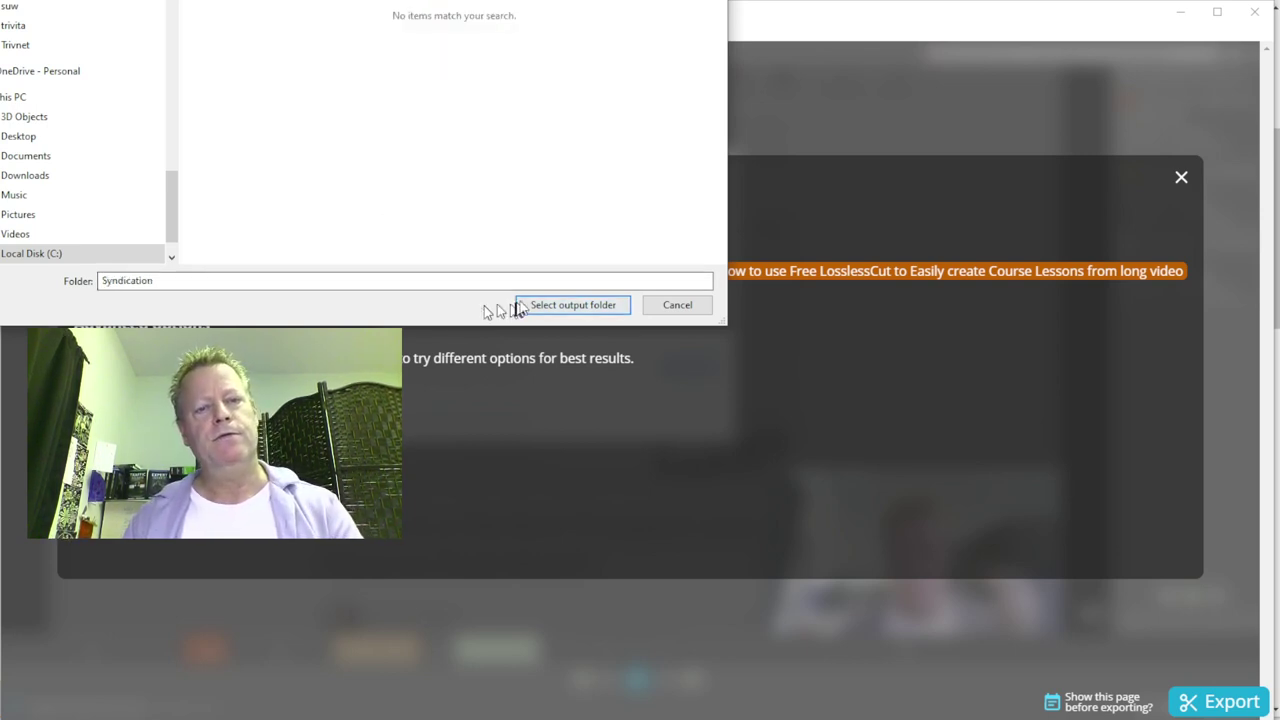
pyautogui.click(573, 305)
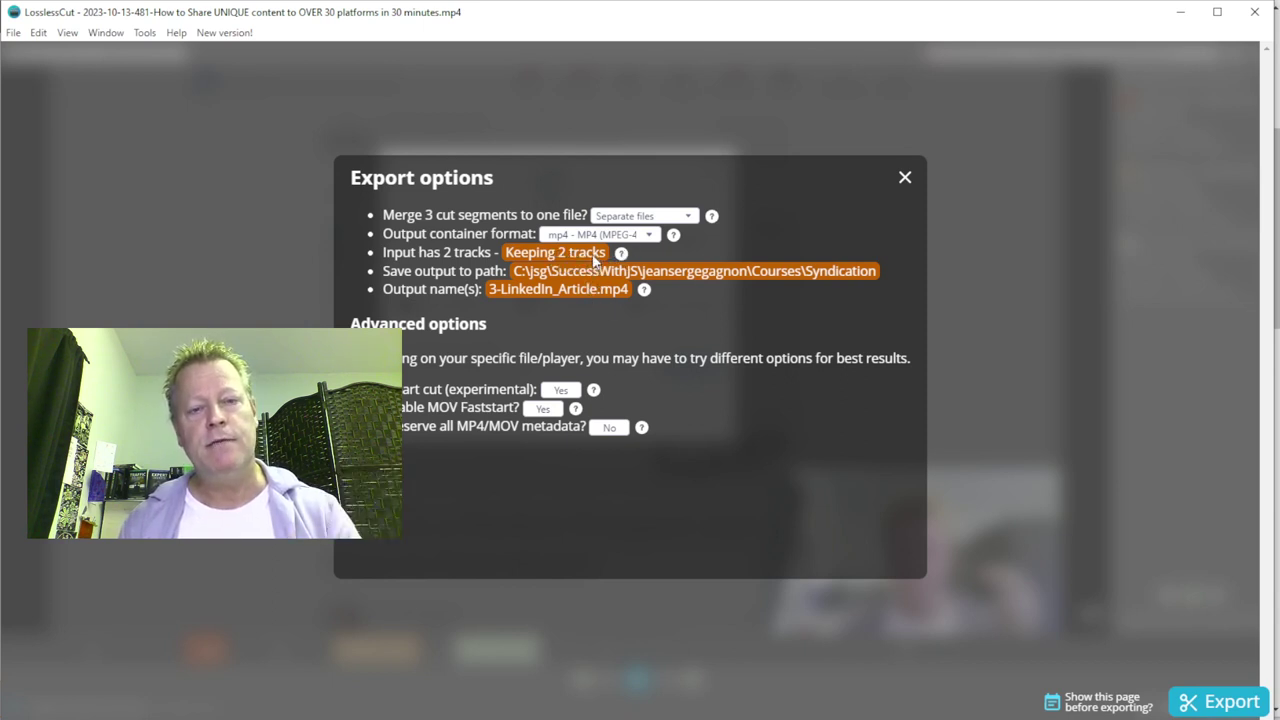
# Step: Check the two kept tracks, then show the output container formats with mp4 selected
pyautogui.click(592, 254)
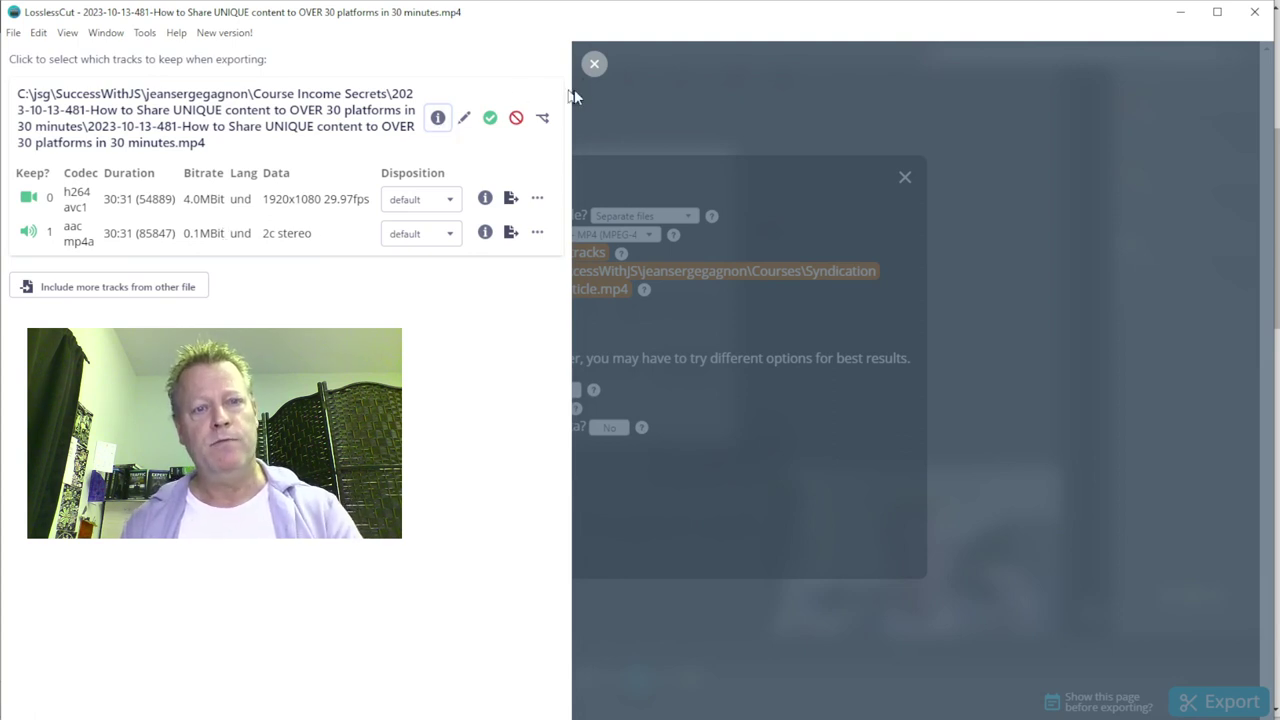
pyautogui.click(595, 66)
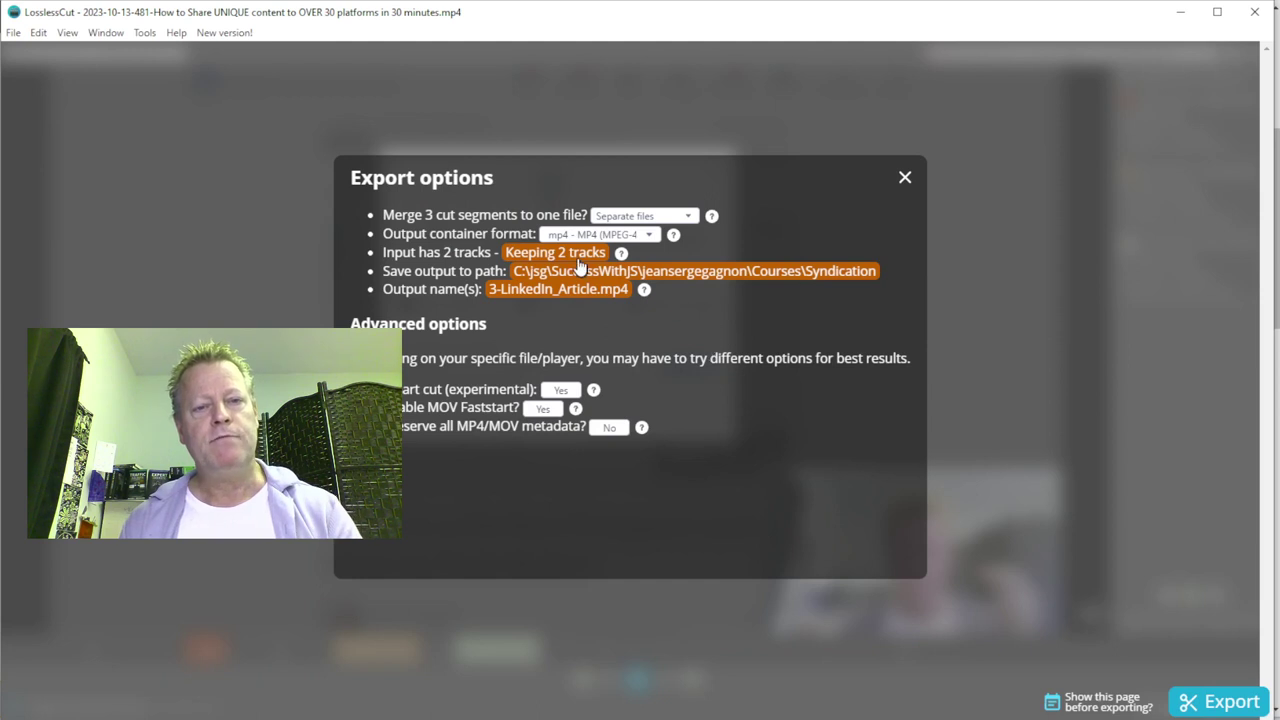
pyautogui.click(602, 236)
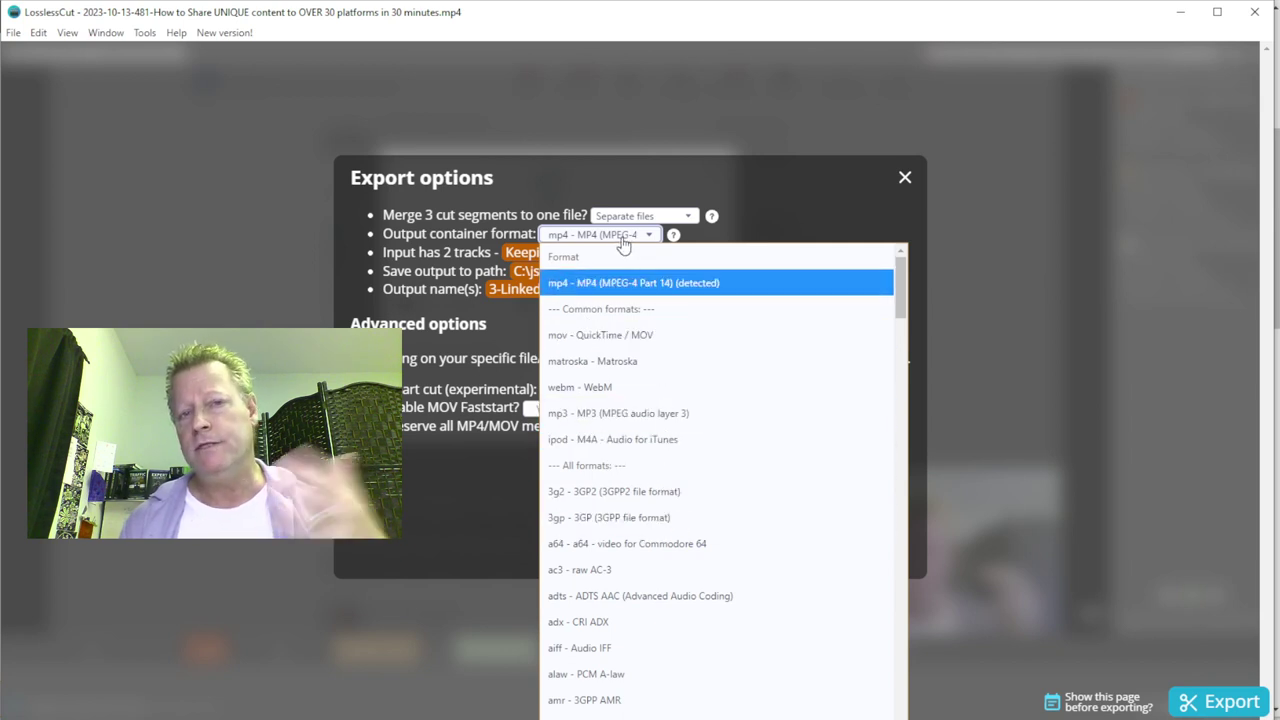
pyautogui.click(621, 241)
pyautogui.click(642, 216)
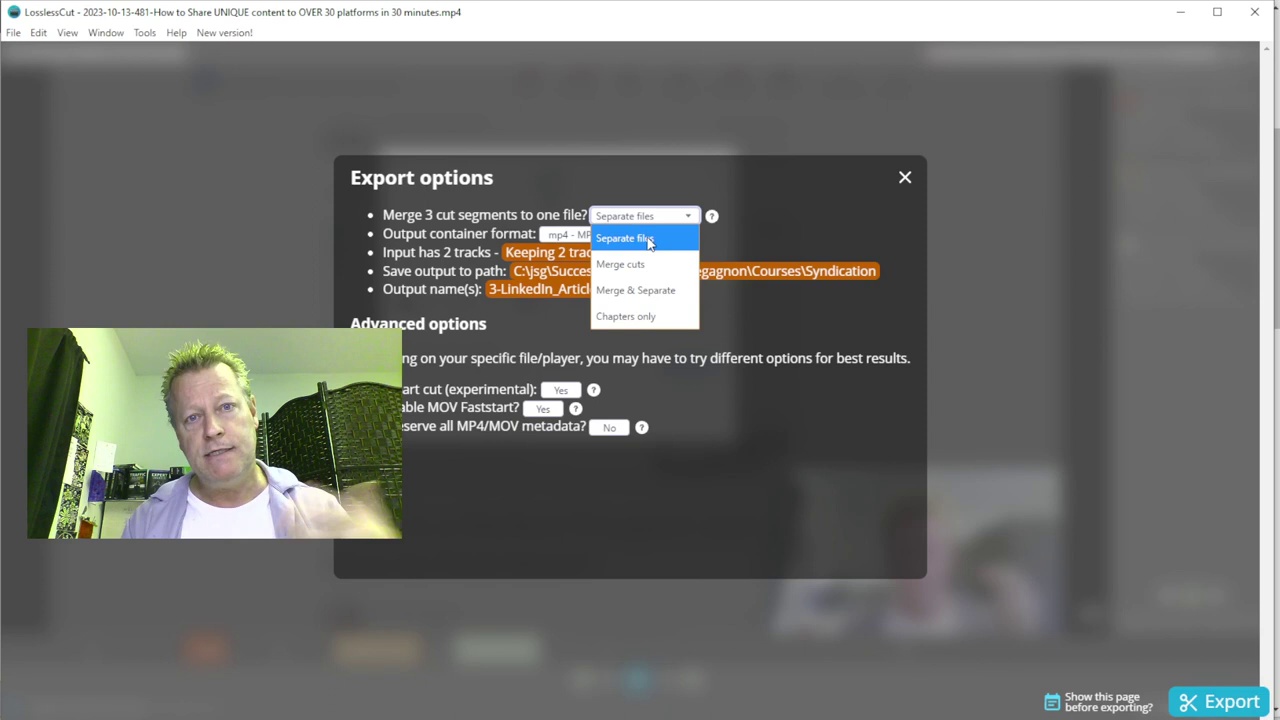
pyautogui.click(883, 313)
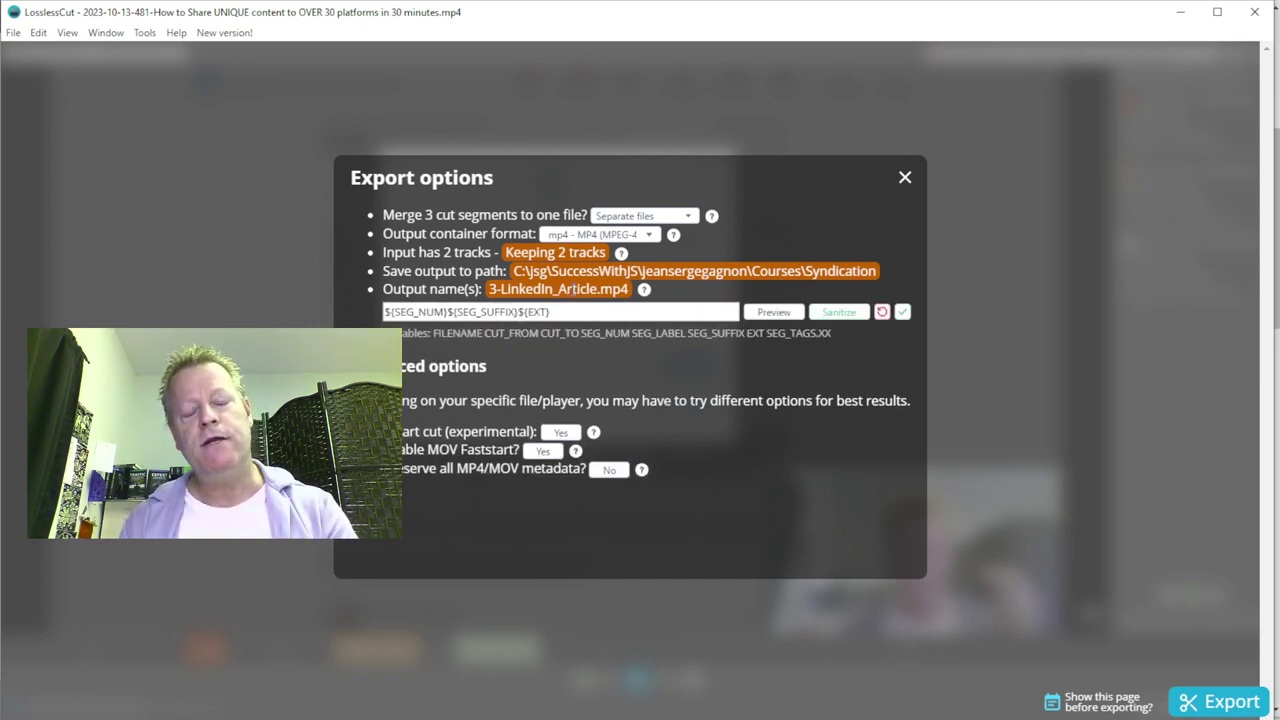
# Step: Review and confirm the output-name template ${SEG_NUM}${SEG_SUFFIX}${EXT}, giving names like 3-LinkedIn_Article.mp4
pyautogui.moveTo(551, 312); pyautogui.dragTo(387, 327)
pyautogui.click(446, 312)
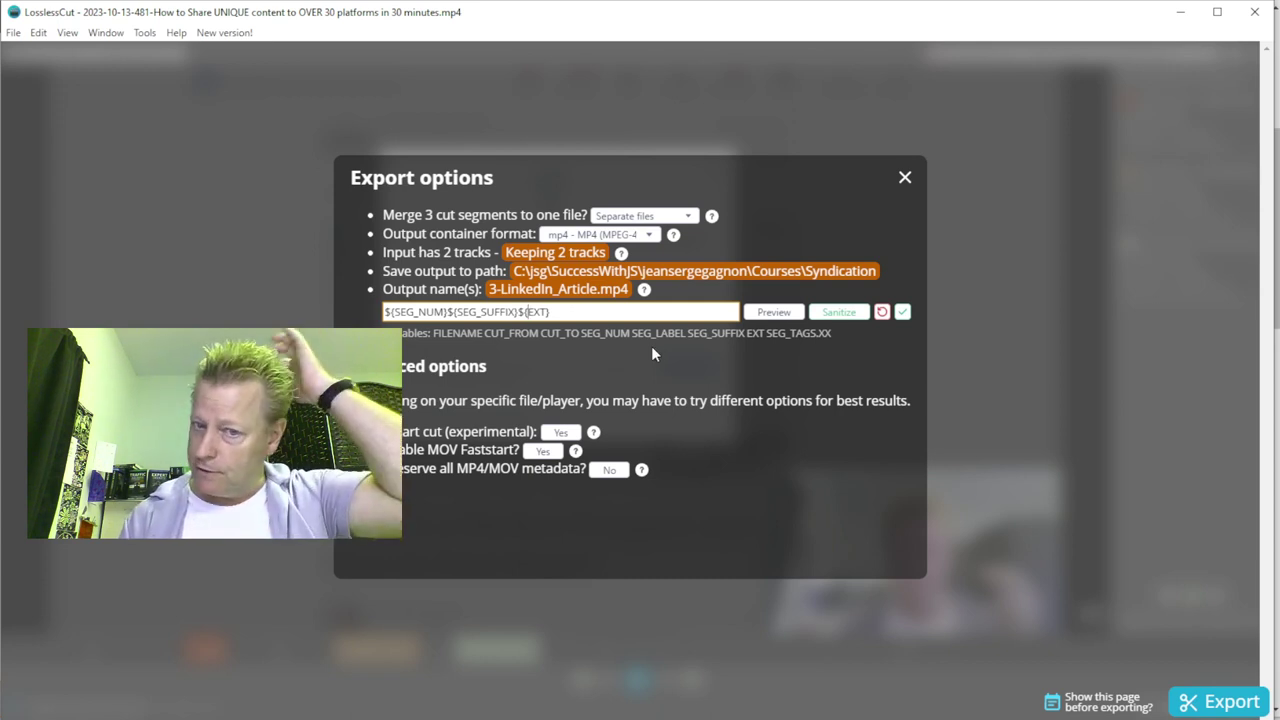
pyautogui.click(774, 312)
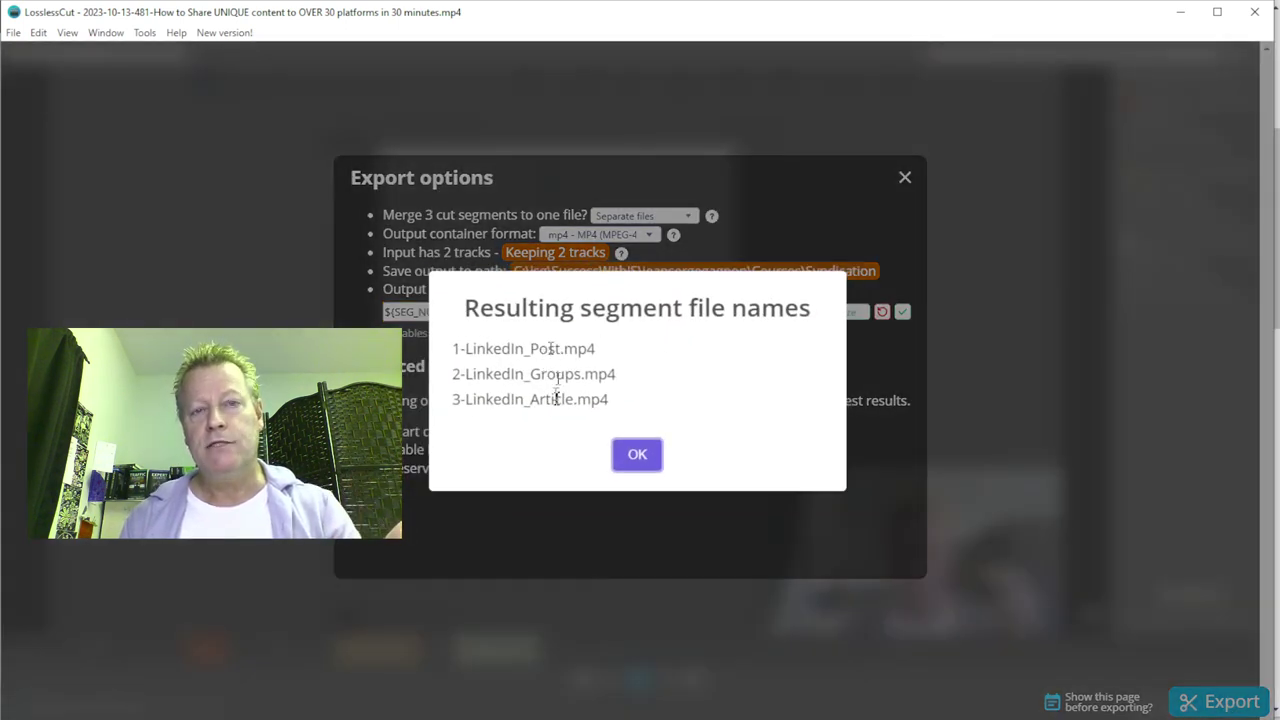
pyautogui.click(641, 461)
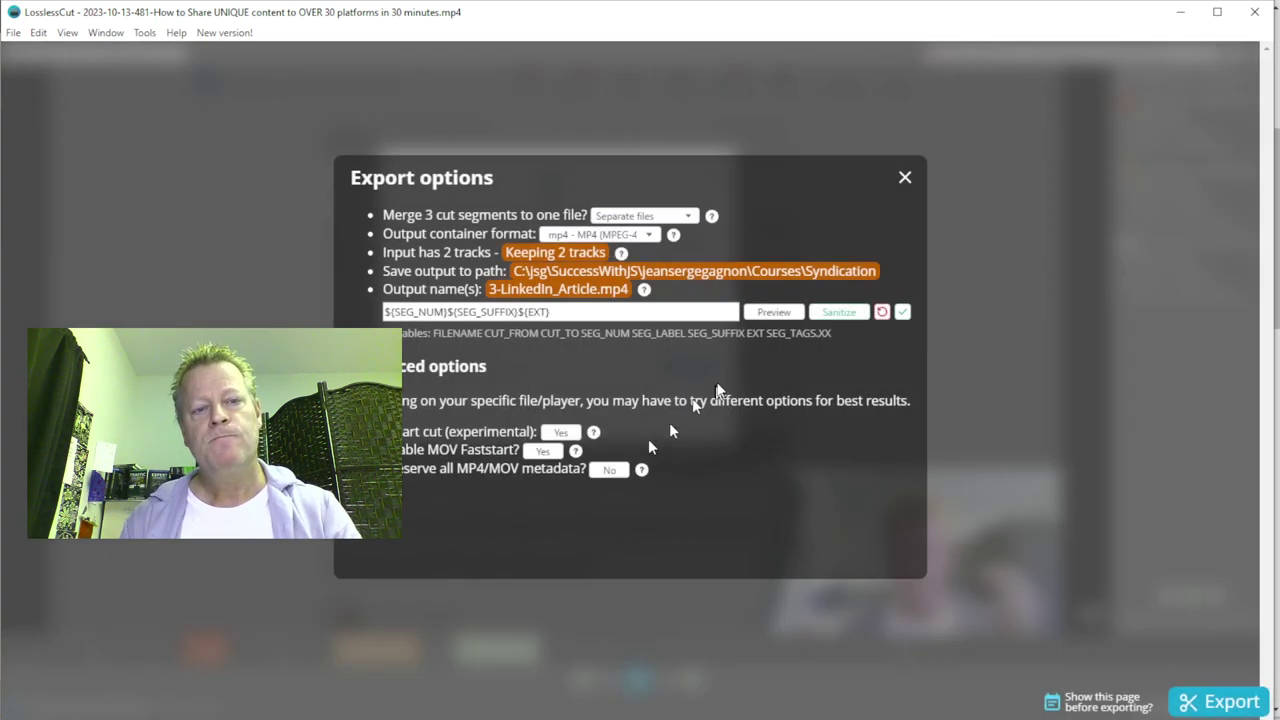
pyautogui.moveTo(552, 312); pyautogui.dragTo(378, 318)
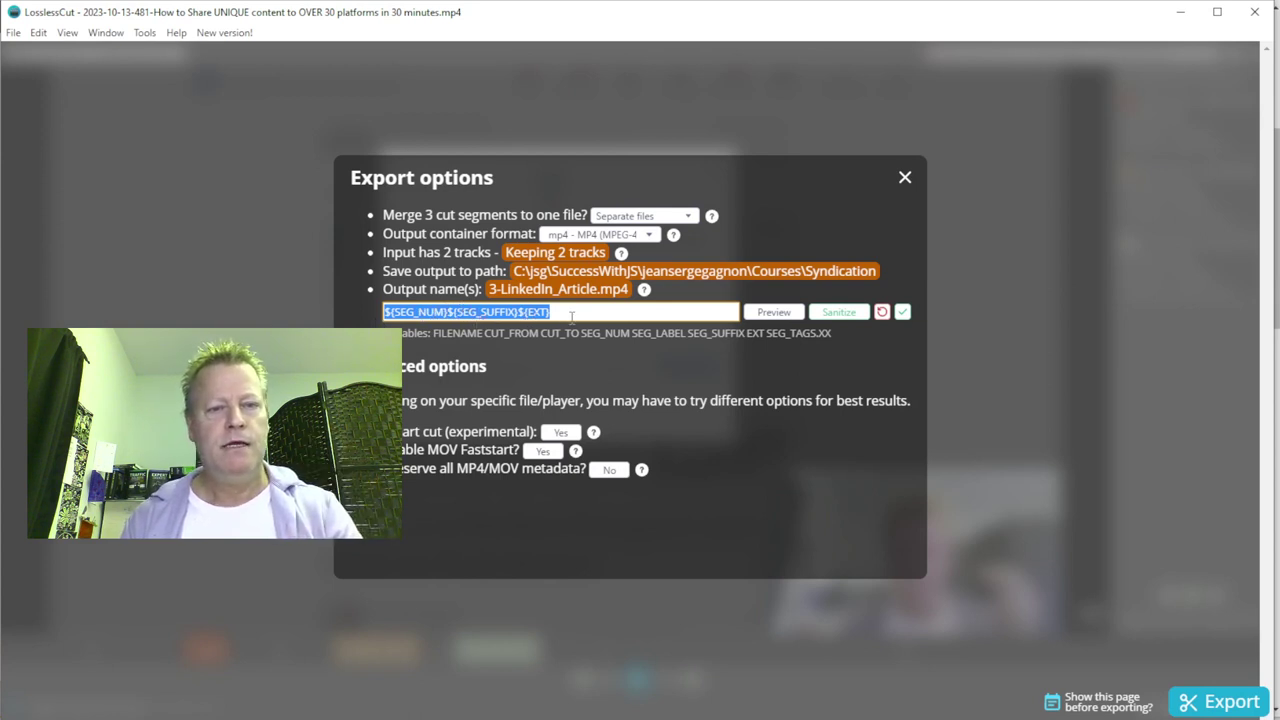
pyautogui.click(571, 315)
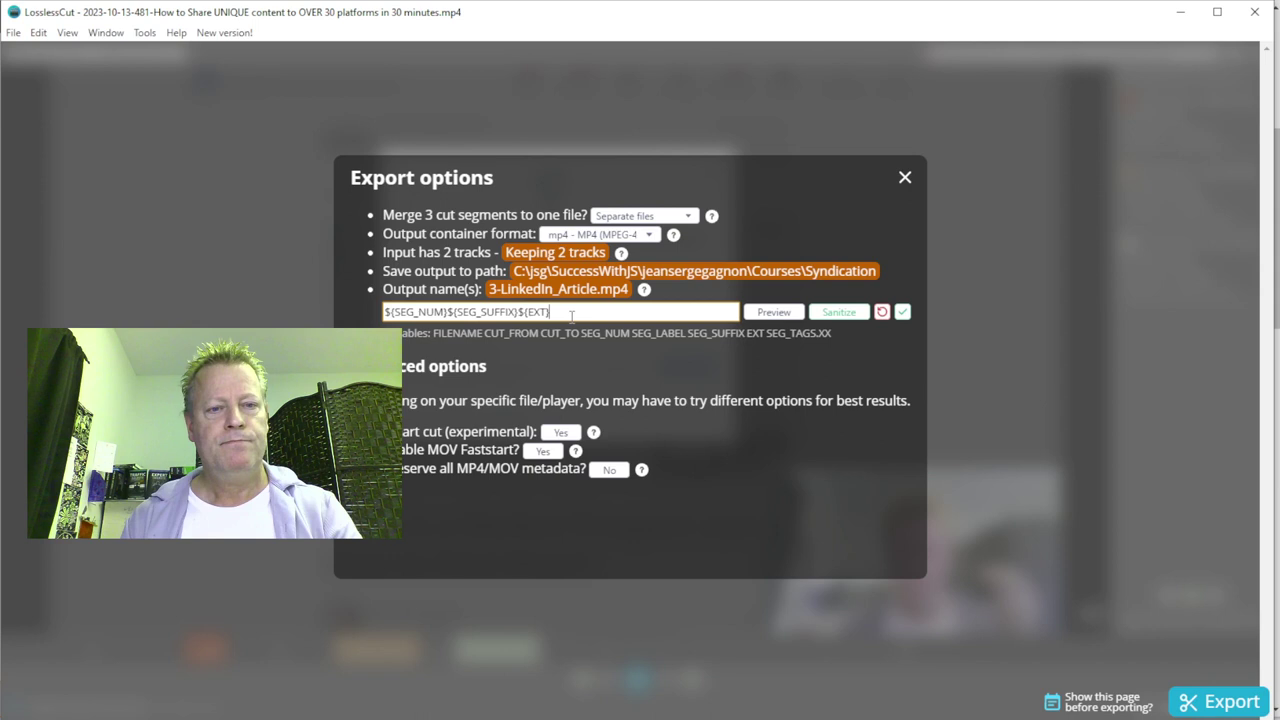
pyautogui.doubleClick(479, 315)
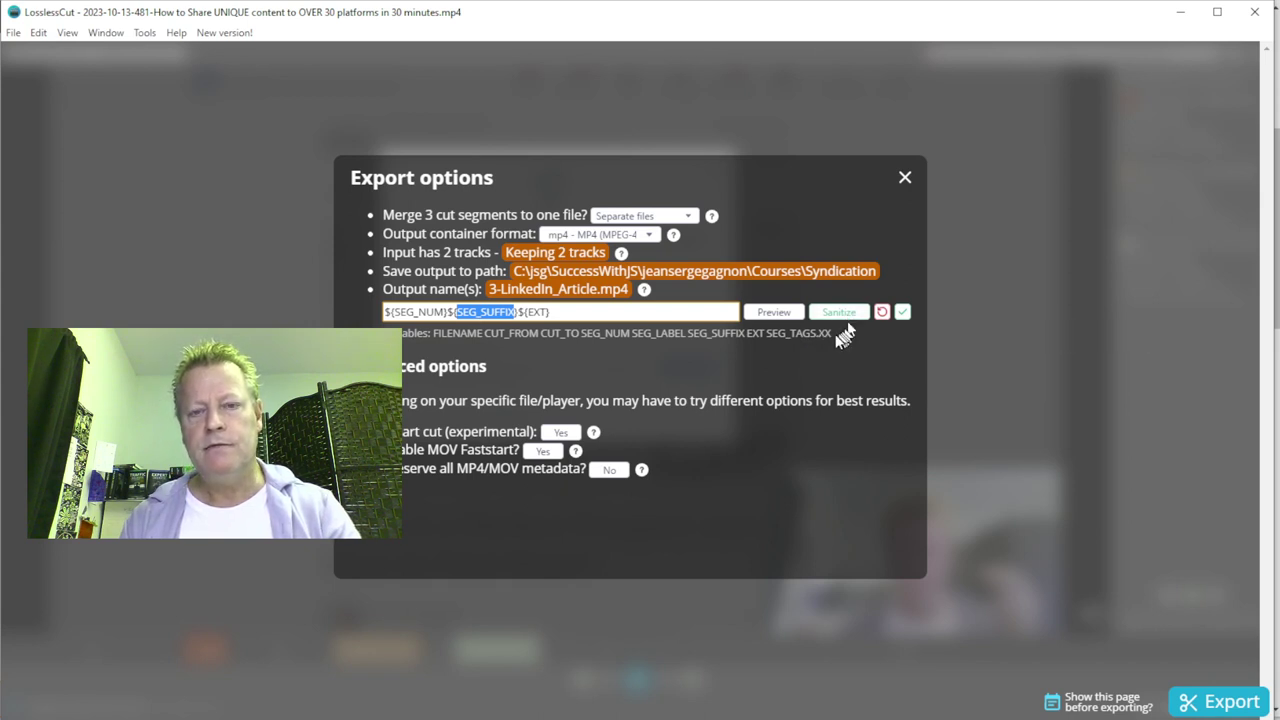
pyautogui.click(904, 313)
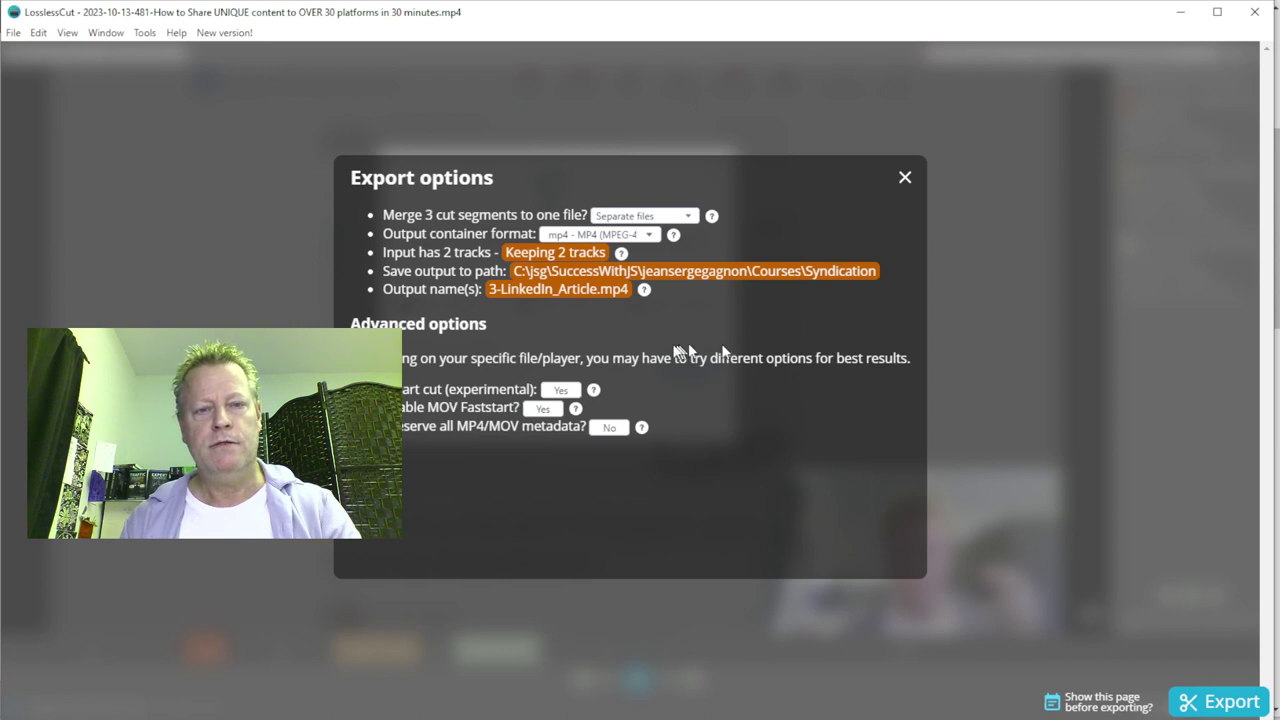
pyautogui.click(597, 292)
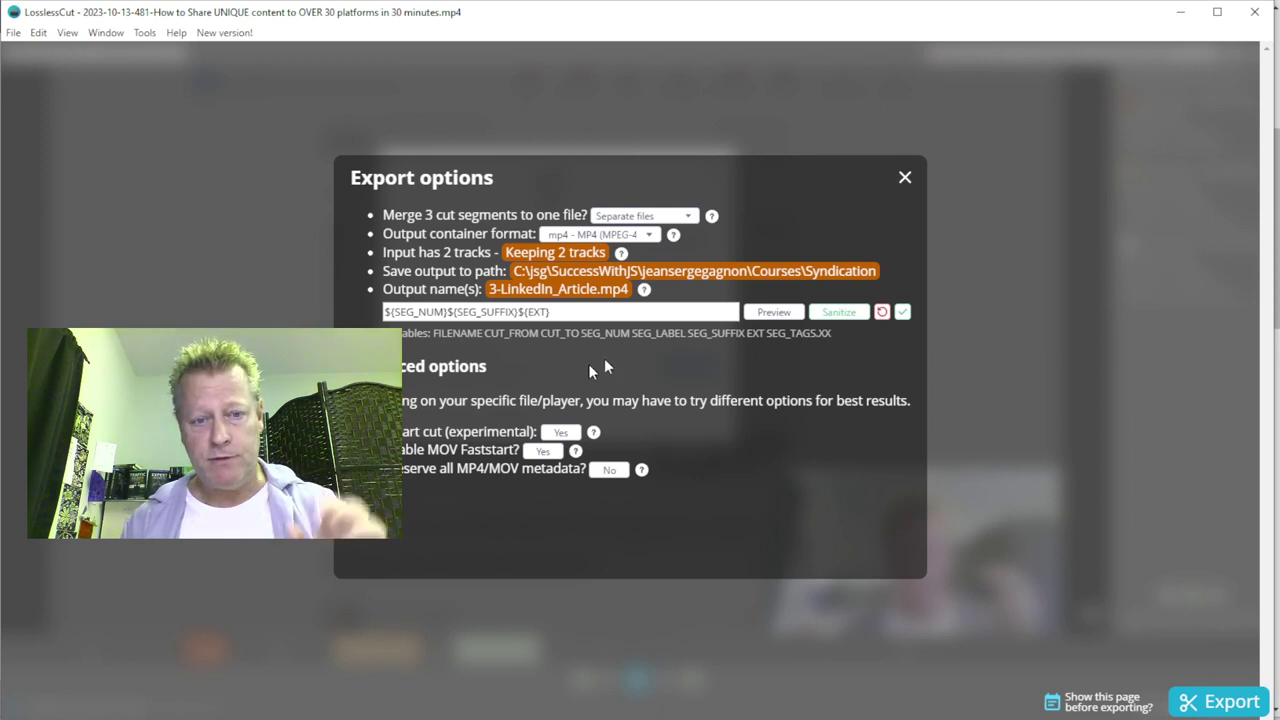
# Step: Reopen the export options with E and export the three segments as separate MP4 files
pyautogui.click(905, 179)
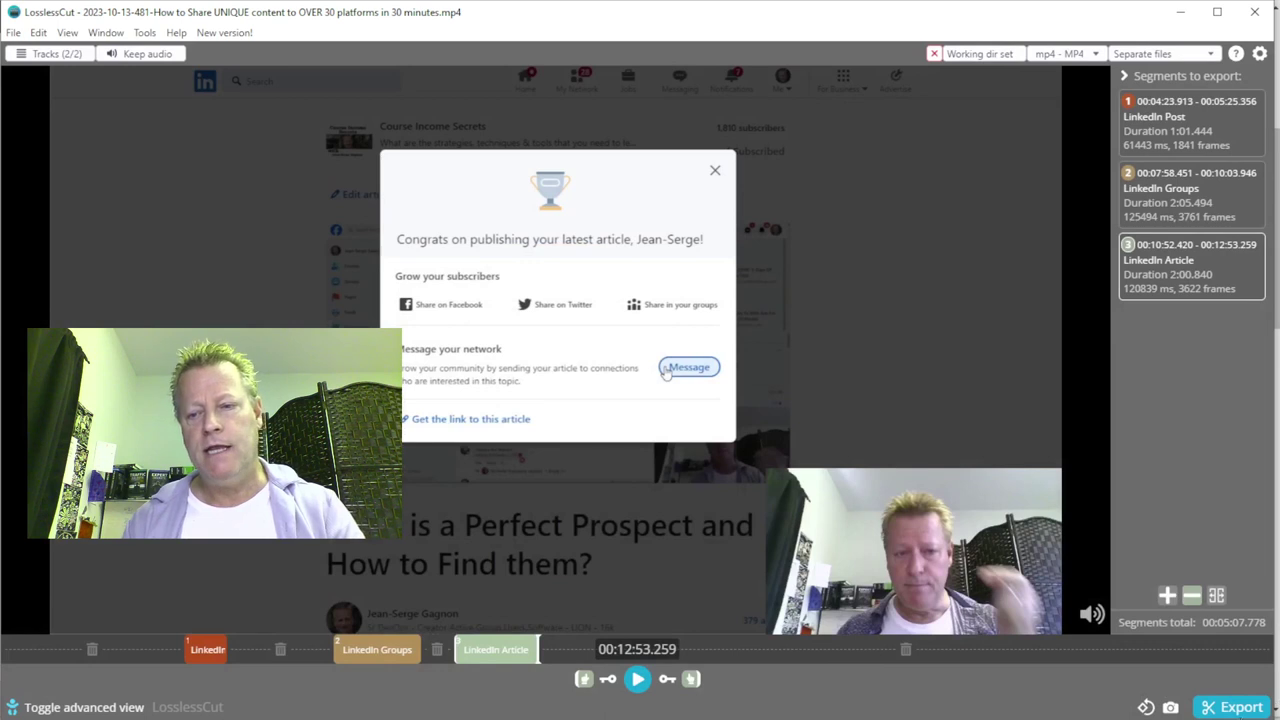
pyautogui.press('e')
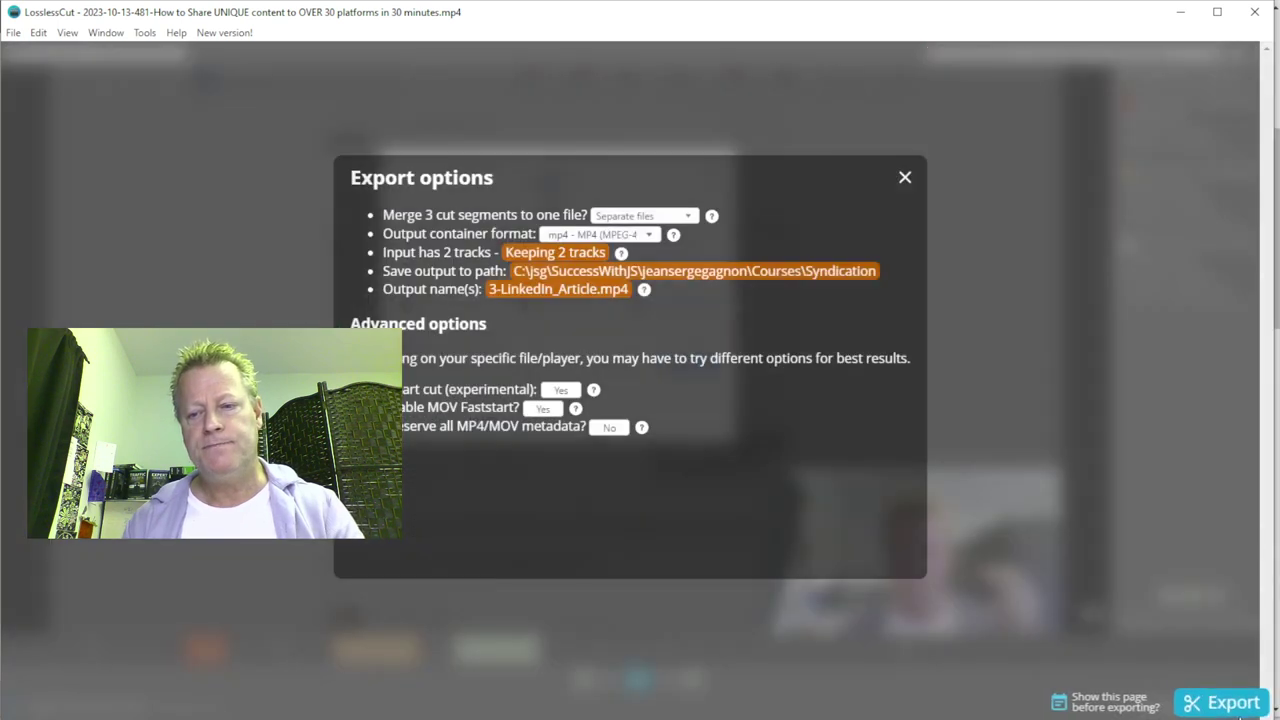
pyautogui.click(1213, 706)
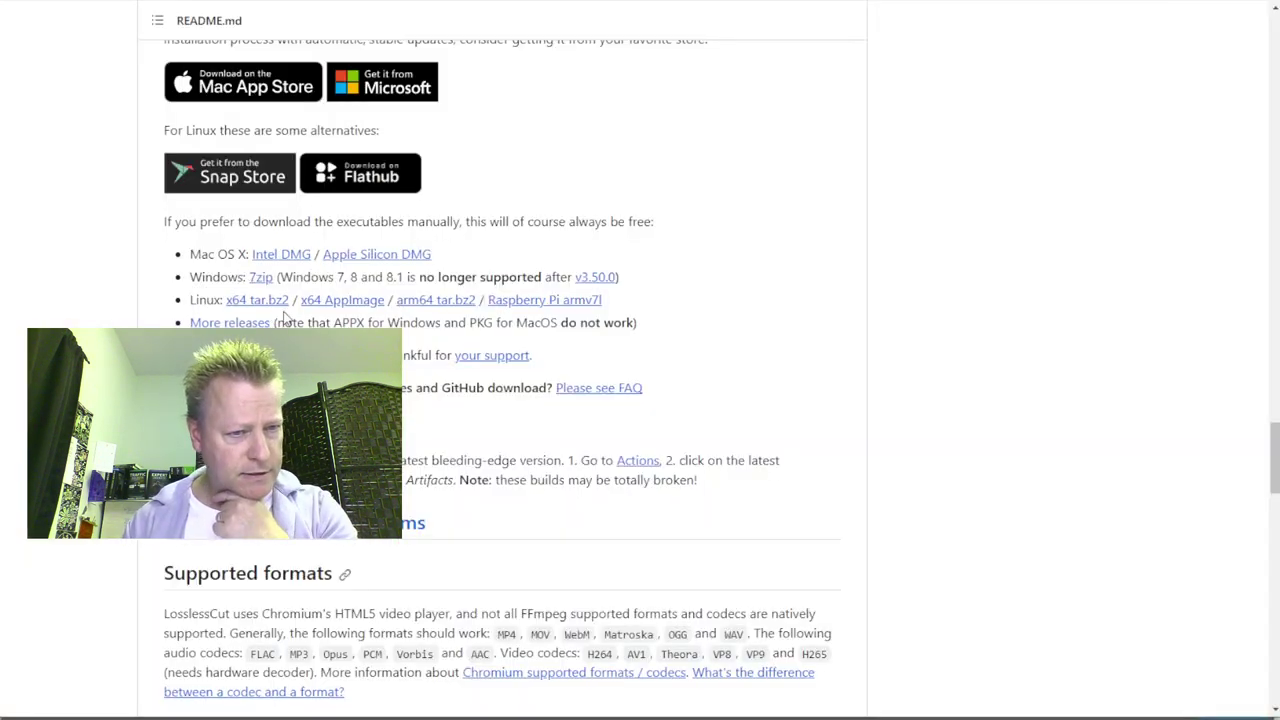
# Step: Scroll through the LosslessCut README on GitHub
pyautogui.scroll(-4, 480, 585)
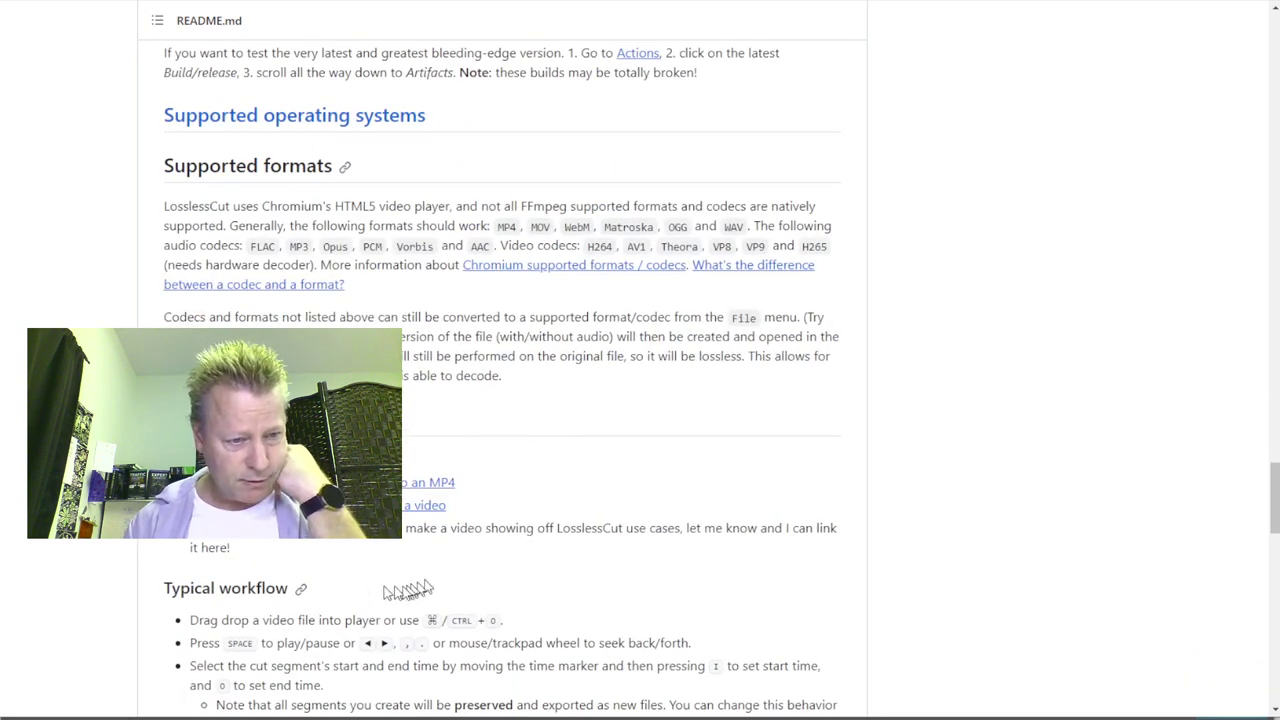
pyautogui.scroll(-2, 318, 576)
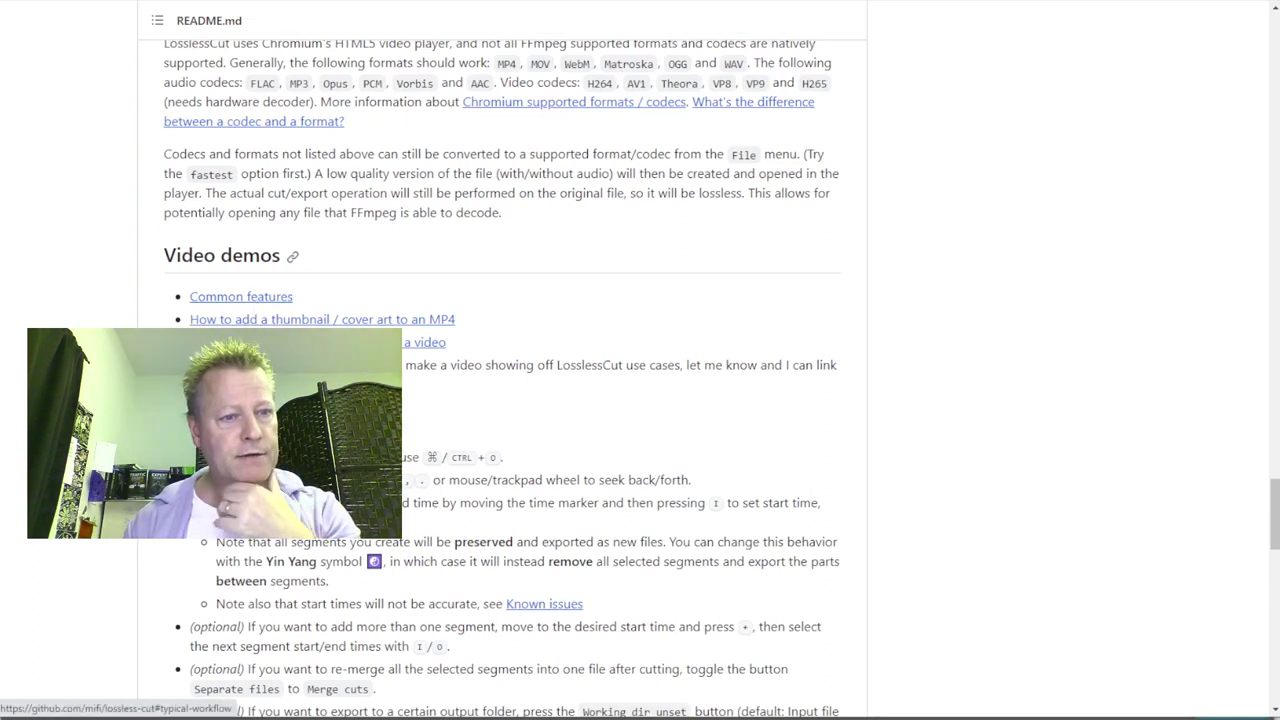
pyautogui.scroll(-3, 500, 380)
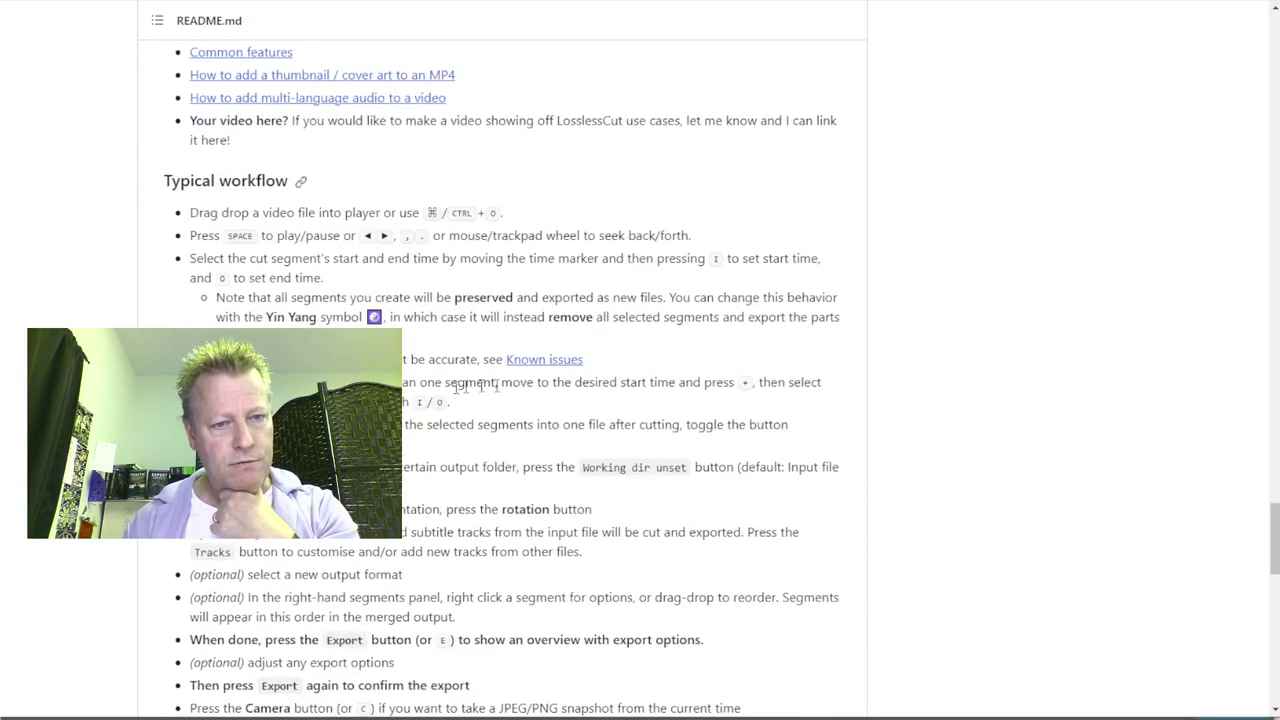
pyautogui.scroll(-6, 500, 380)
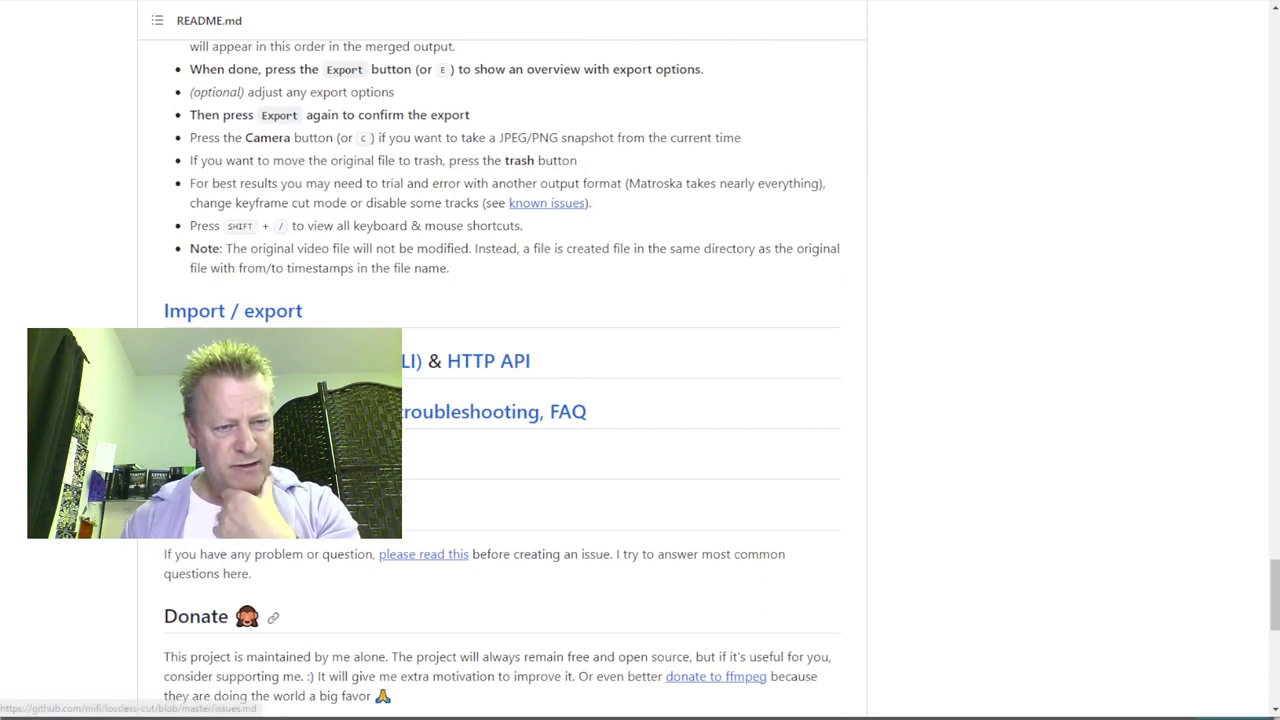
pyautogui.scroll(-4, 476, 488)
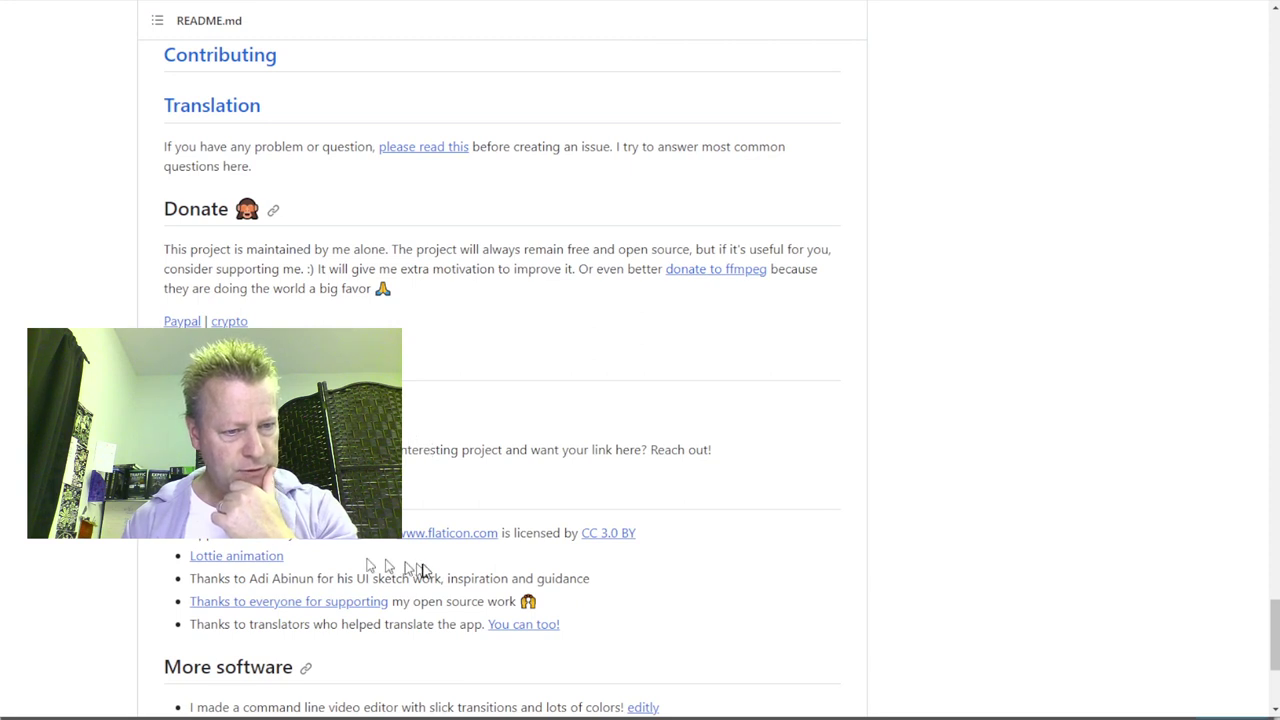
# Step: Search the README for 'ffmpeg' and read through the highlighted mentions
pyautogui.hotkey('ctrl', 'f')
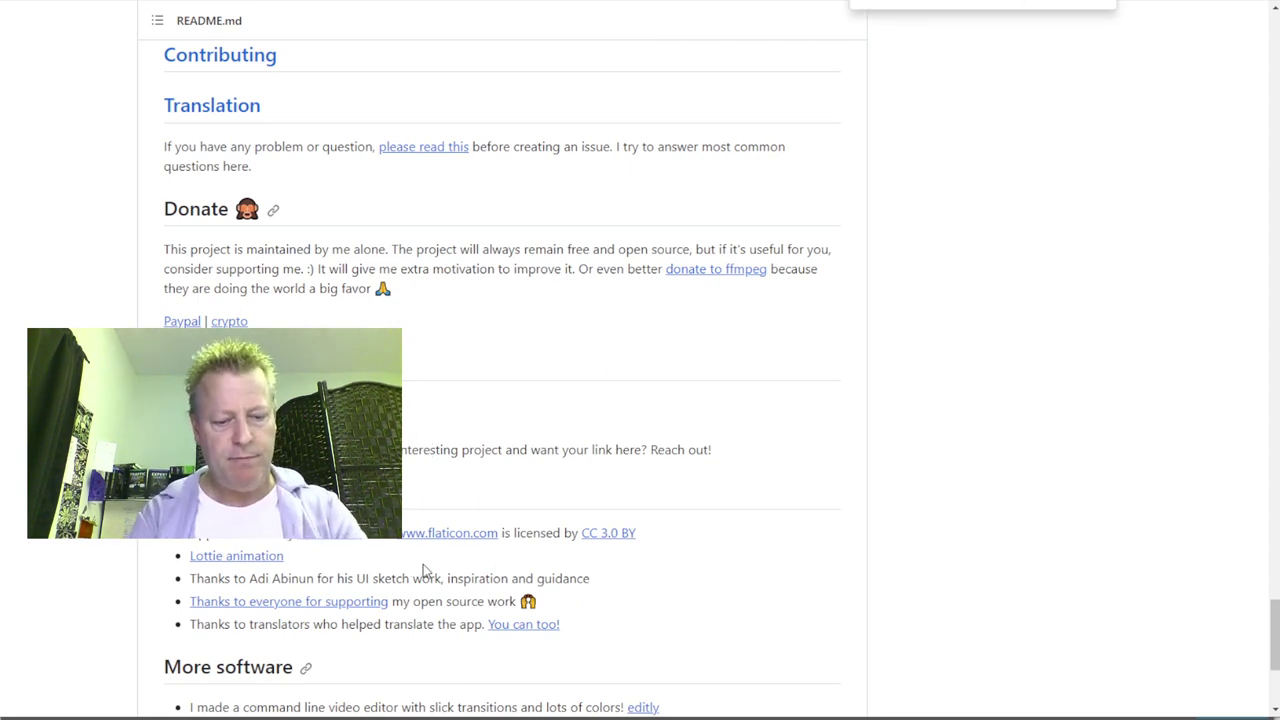
pyautogui.write('ffmpeg')
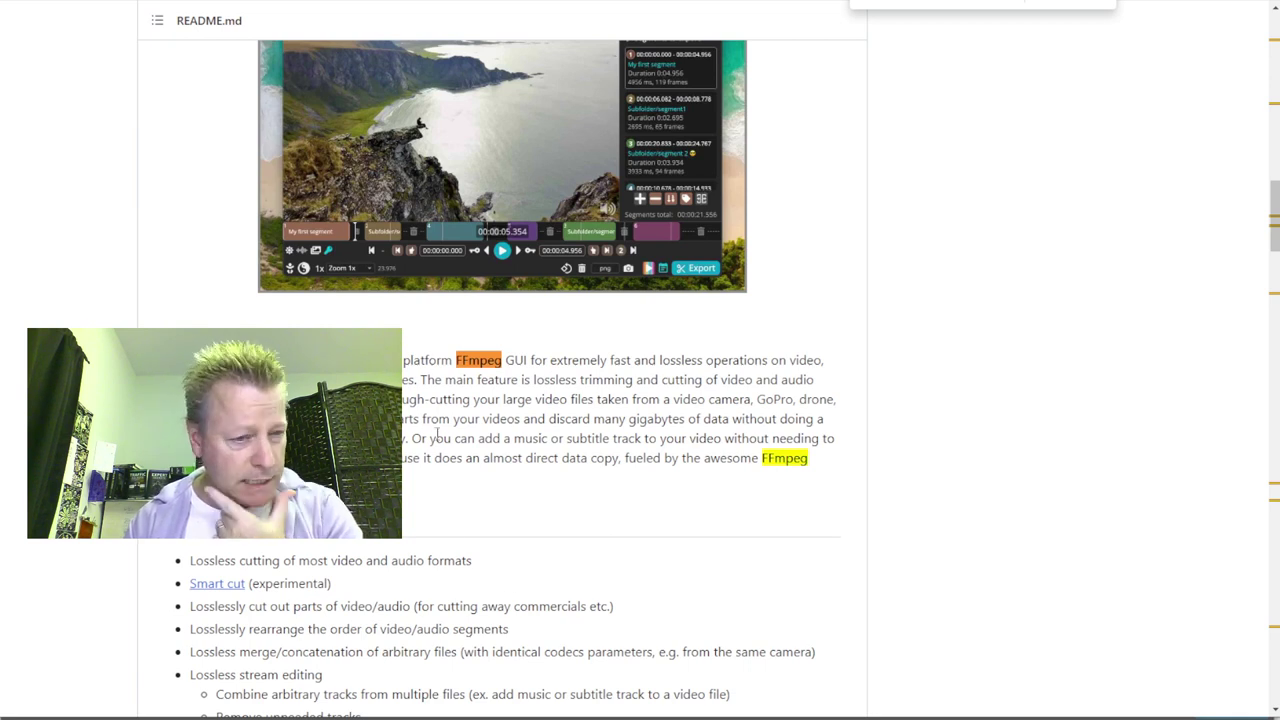
pyautogui.scroll(-3, 466, 553)
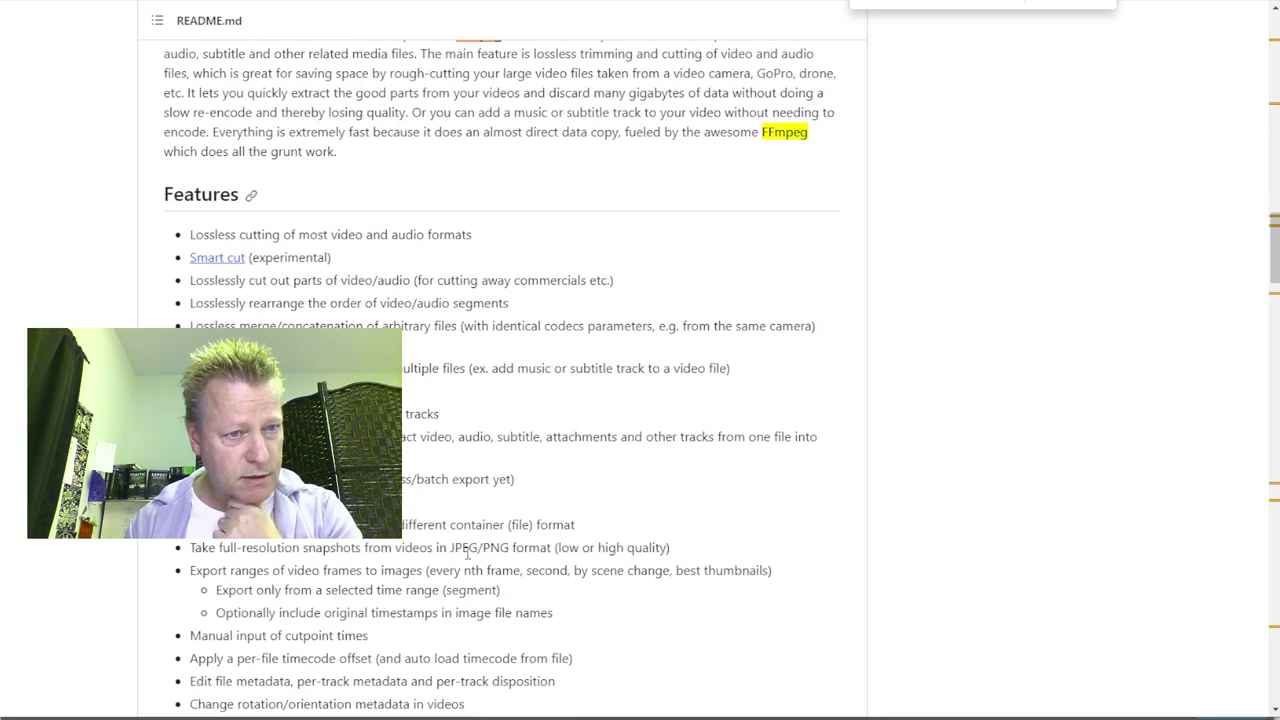
pyautogui.scroll(-2, 505, 540)
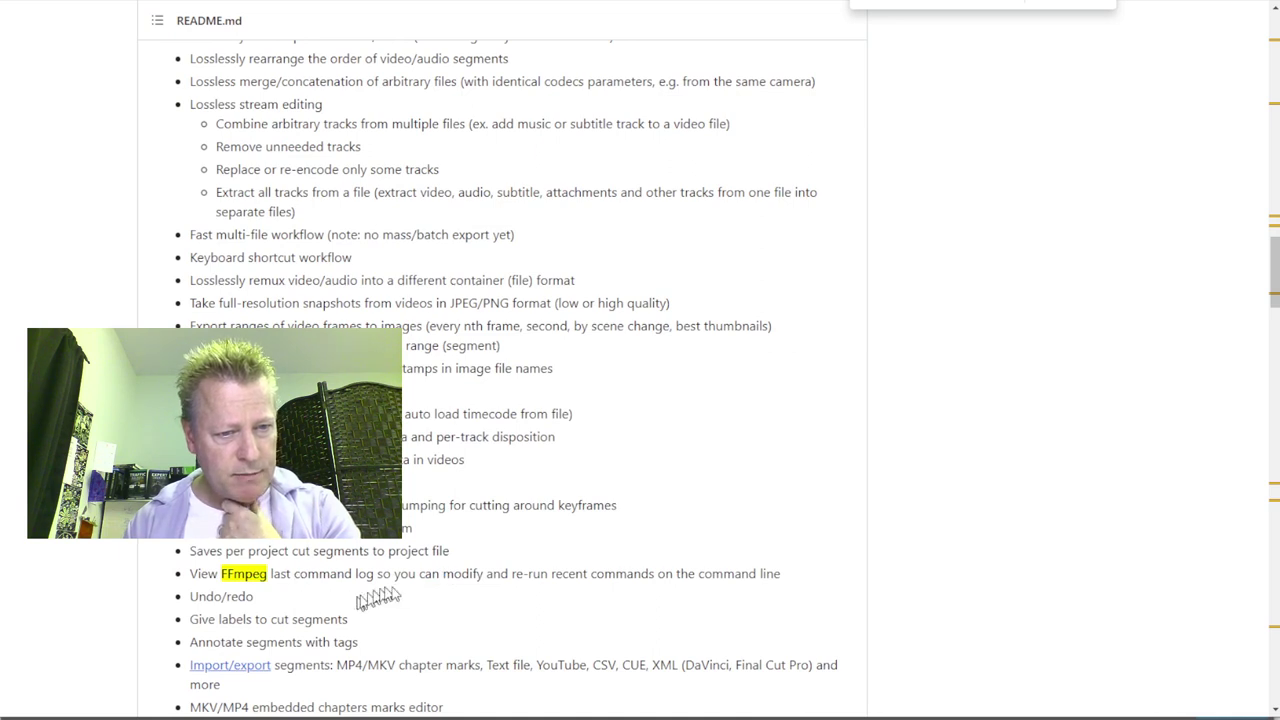
pyautogui.scroll(-2, 572, 500)
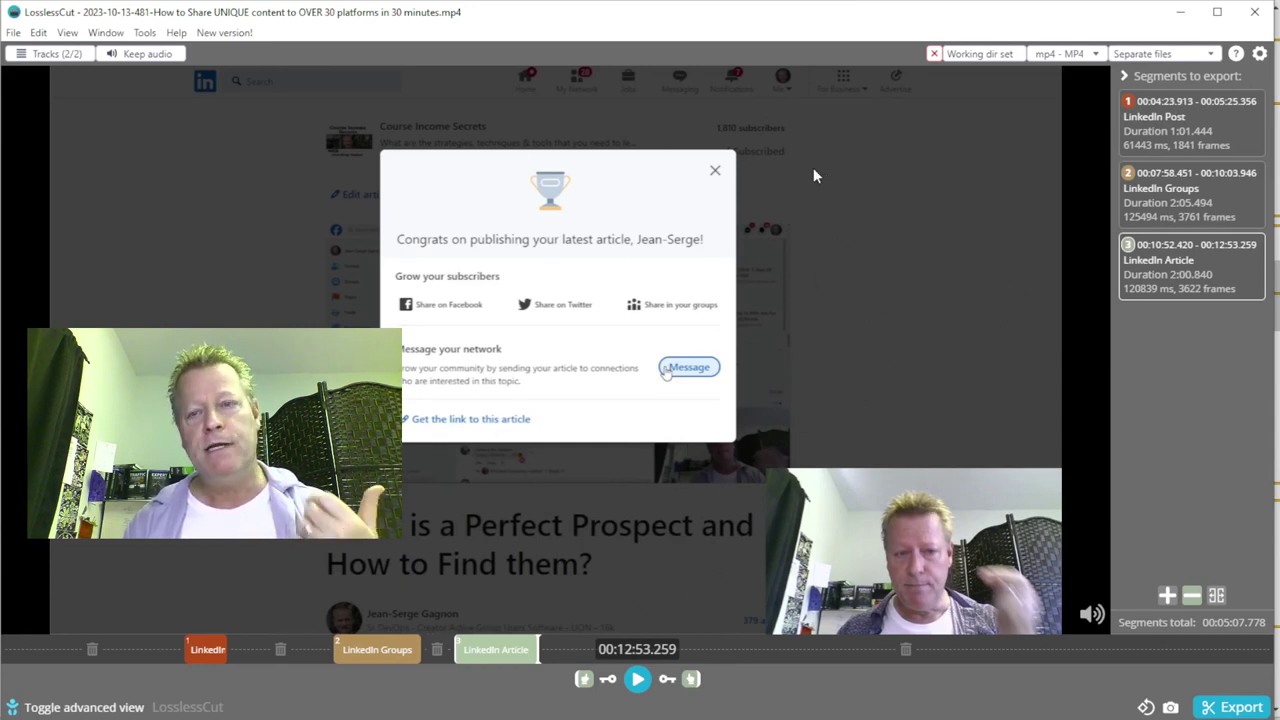
# Step: Navigate File Explorer to the Courses > Syndication folder
pyautogui.hotkey('alt', 'Tab')
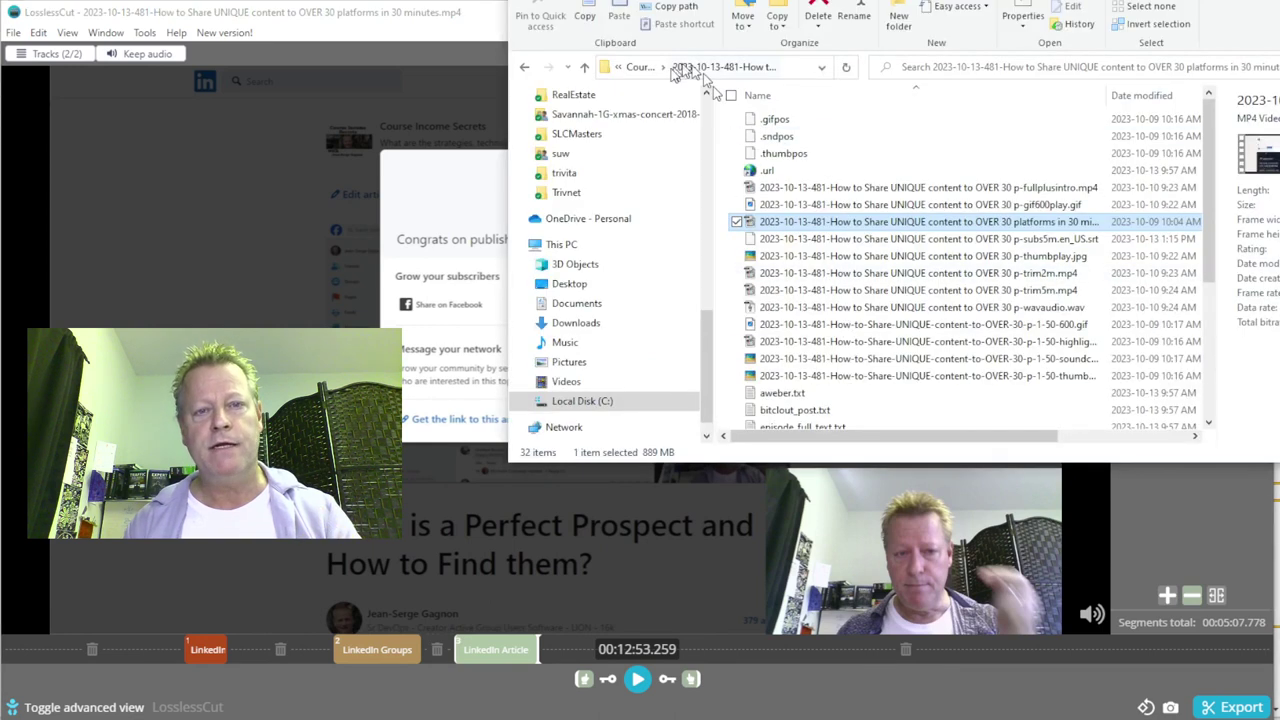
pyautogui.click(584, 67)
pyautogui.click(584, 67)
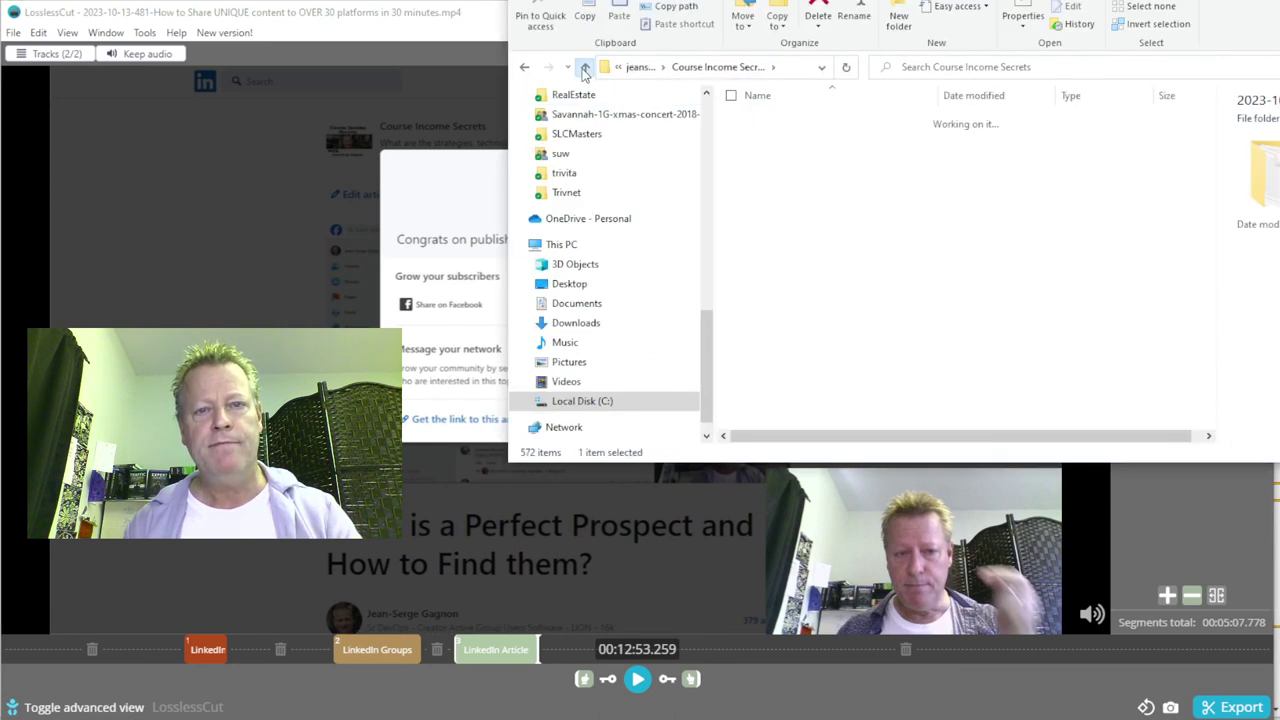
pyautogui.scroll(-4, 825, 235)
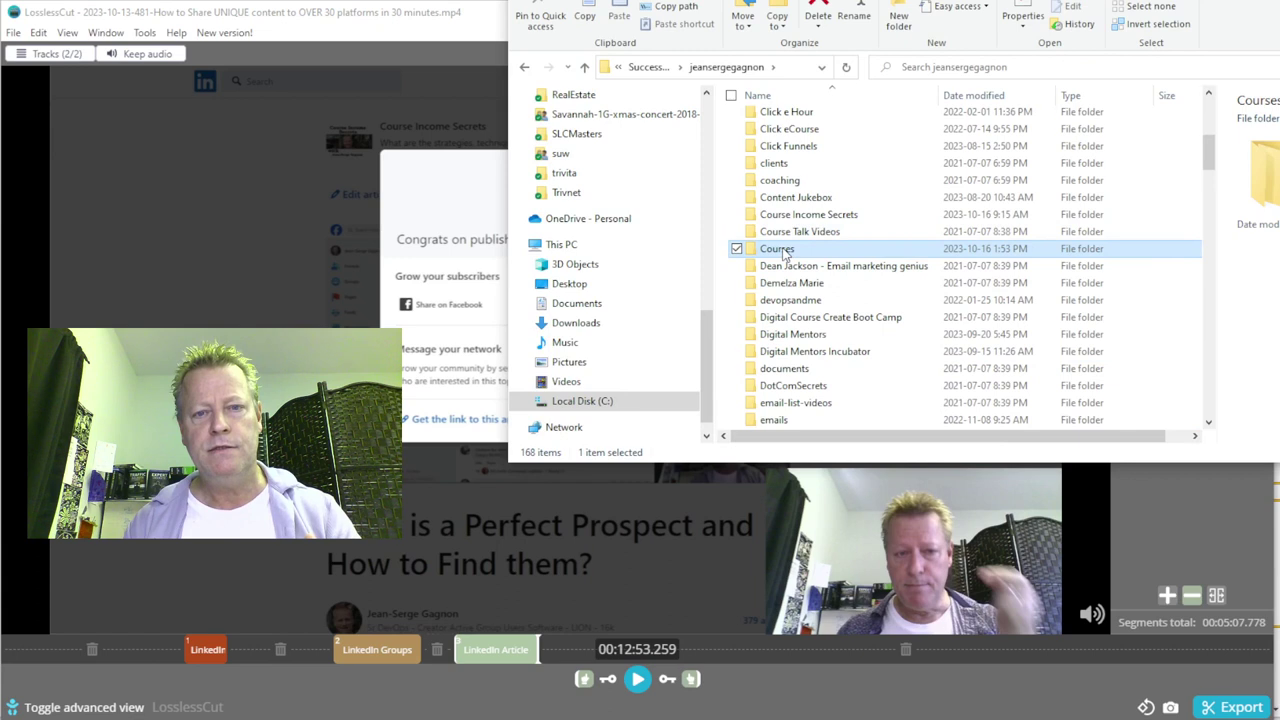
pyautogui.doubleClick(790, 248)
pyautogui.doubleClick(785, 153)
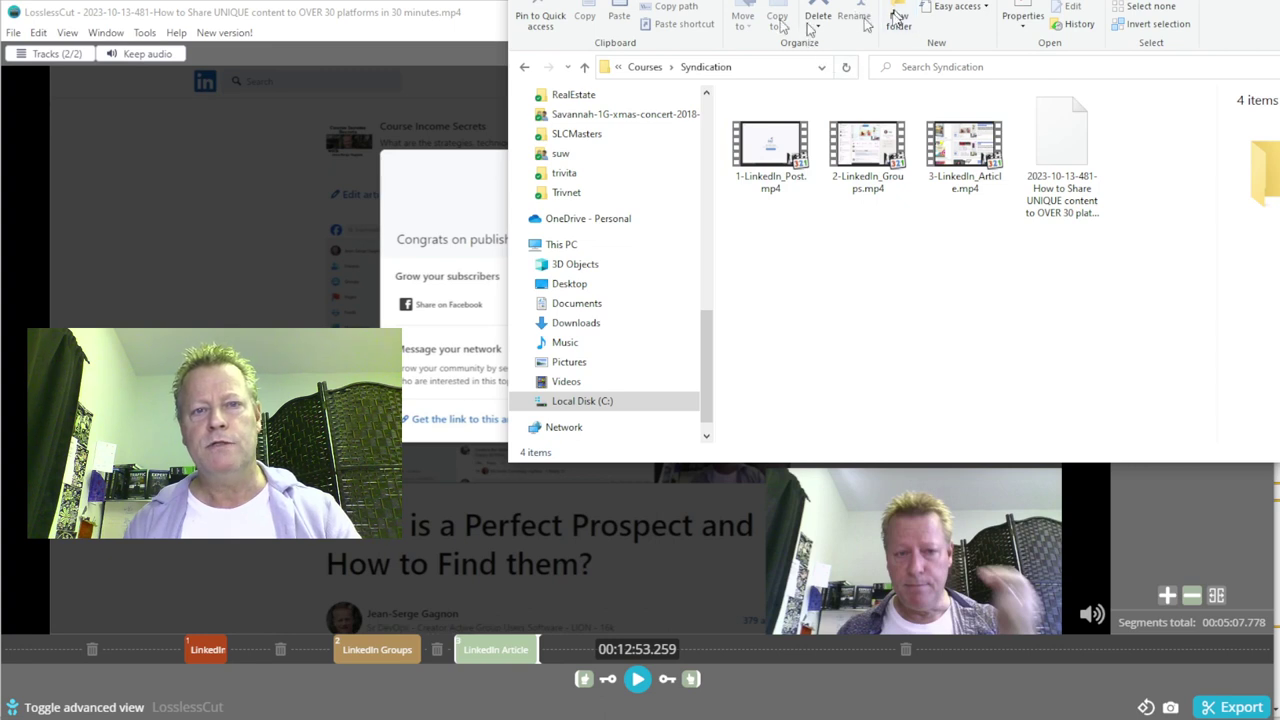
# Step: Show Syndication in Details view with a wider Name column and check each exported clip's size
pyautogui.click(655, 1)
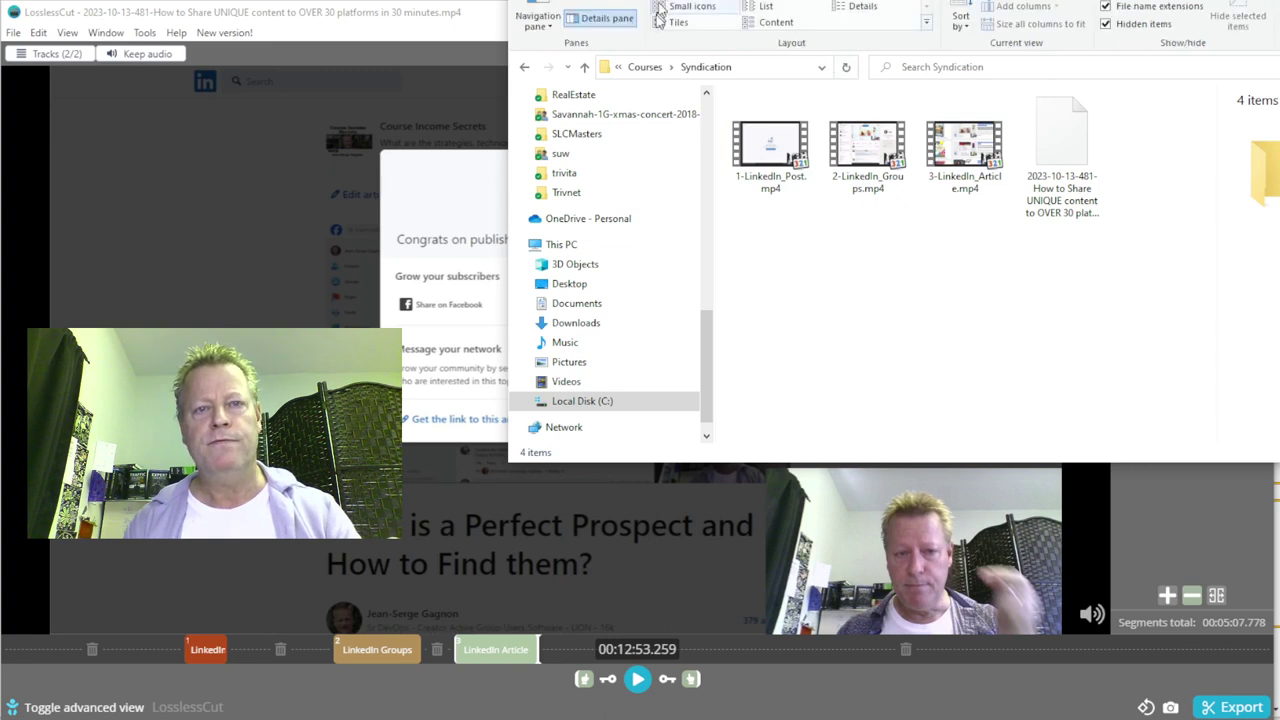
pyautogui.click(862, 6)
pyautogui.moveTo(848, 95); pyautogui.dragTo(945, 105)
pyautogui.click(828, 121)
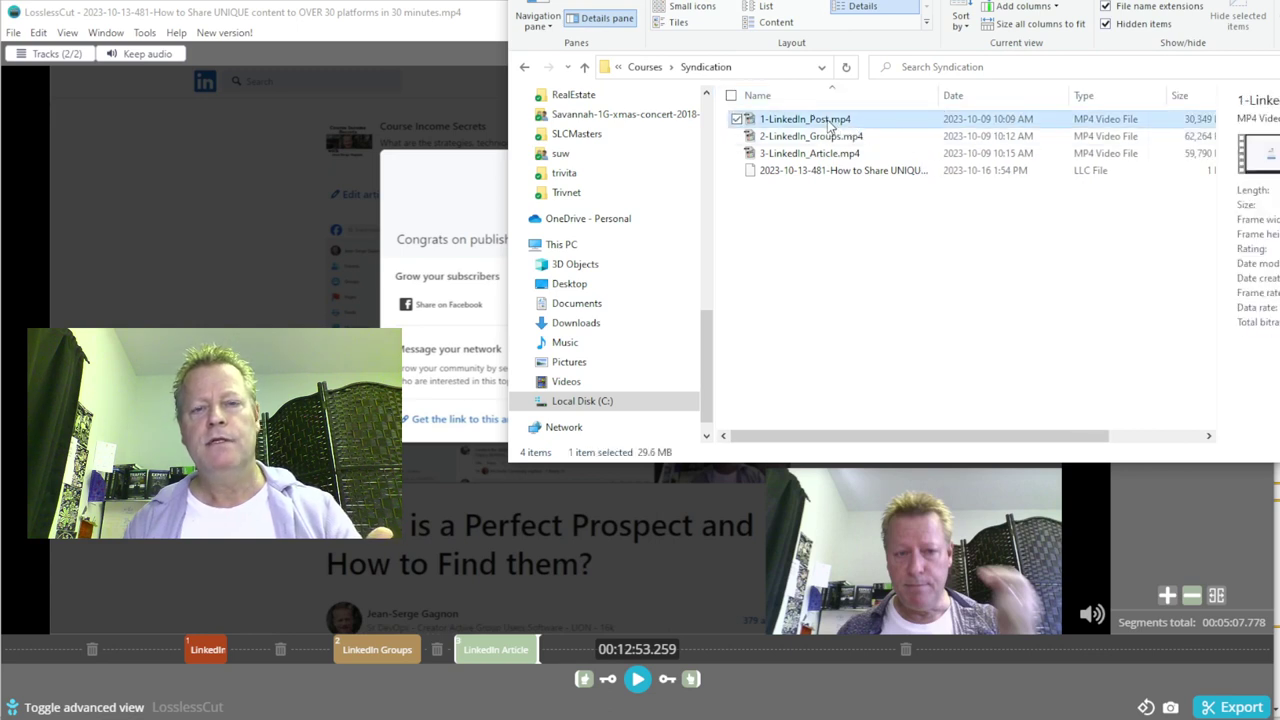
pyautogui.click(822, 138)
pyautogui.click(835, 153)
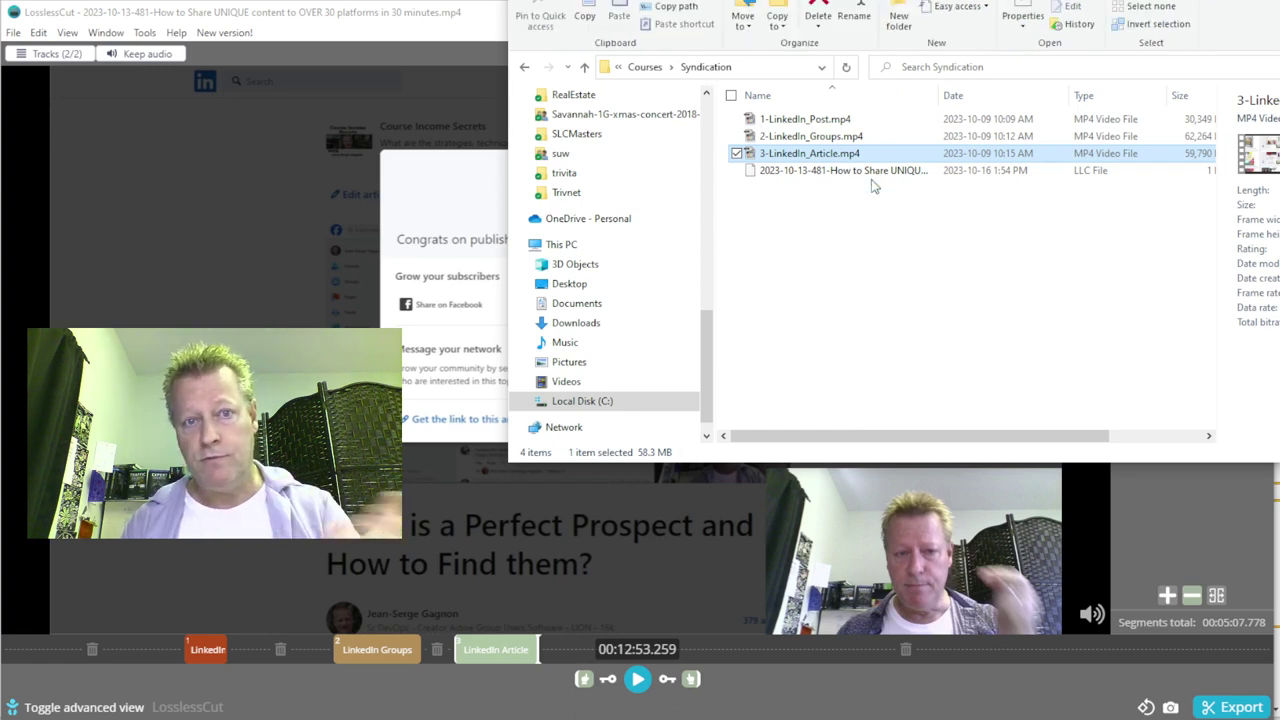
pyautogui.moveTo(900, 0); pyautogui.dragTo(752, 85)
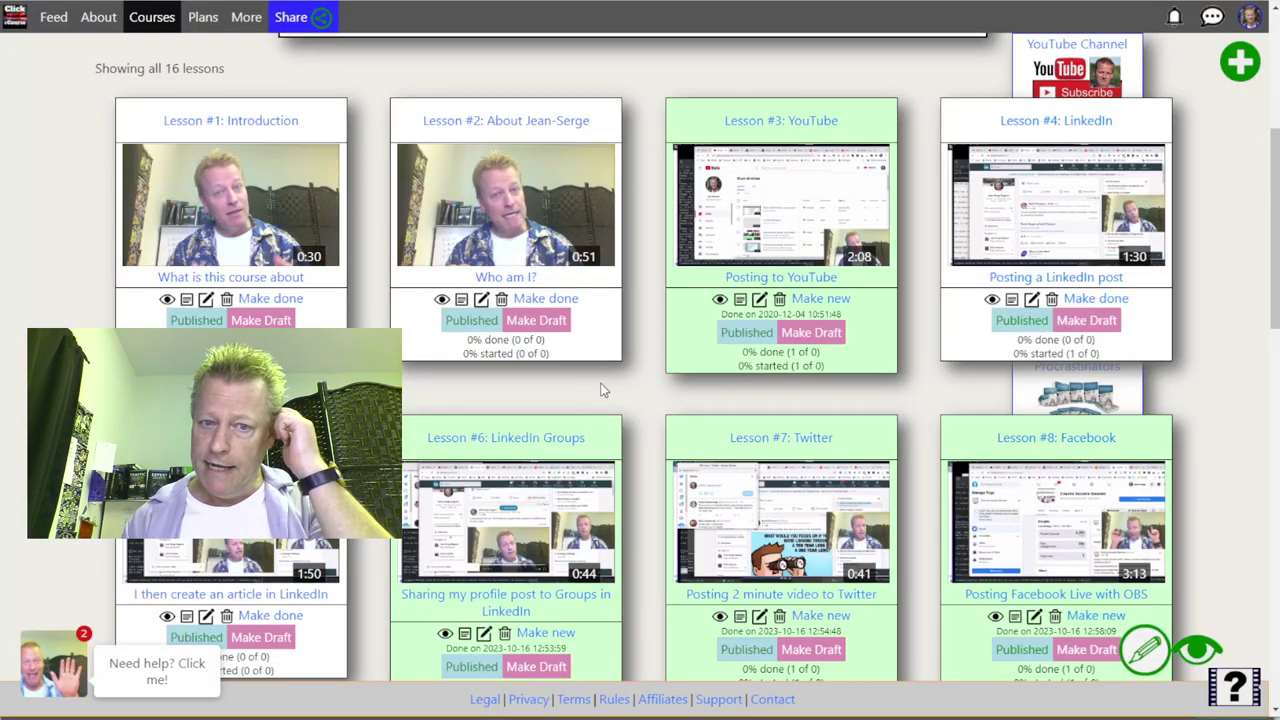
# Step: Open Lesson #4: LinkedIn for editing and remove its current video
pyautogui.click(1031, 301)
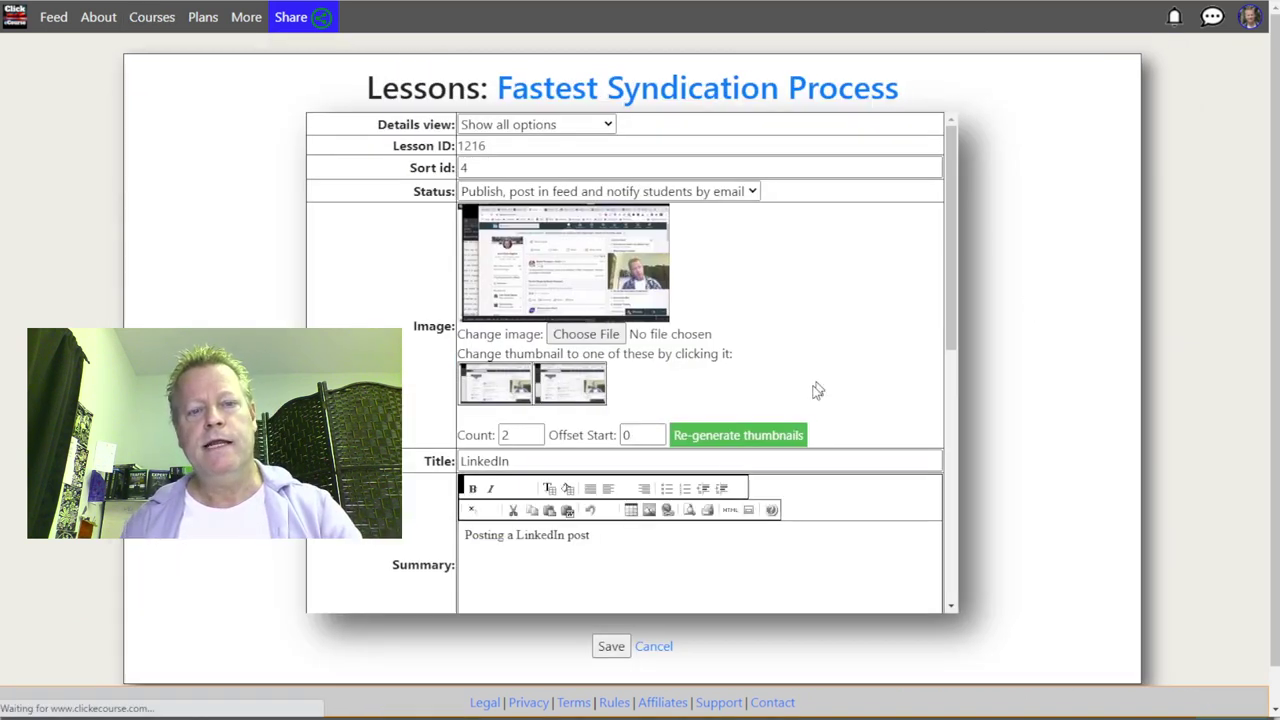
pyautogui.scroll(-1, 814, 391)
pyautogui.scroll(-5, 625, 360)
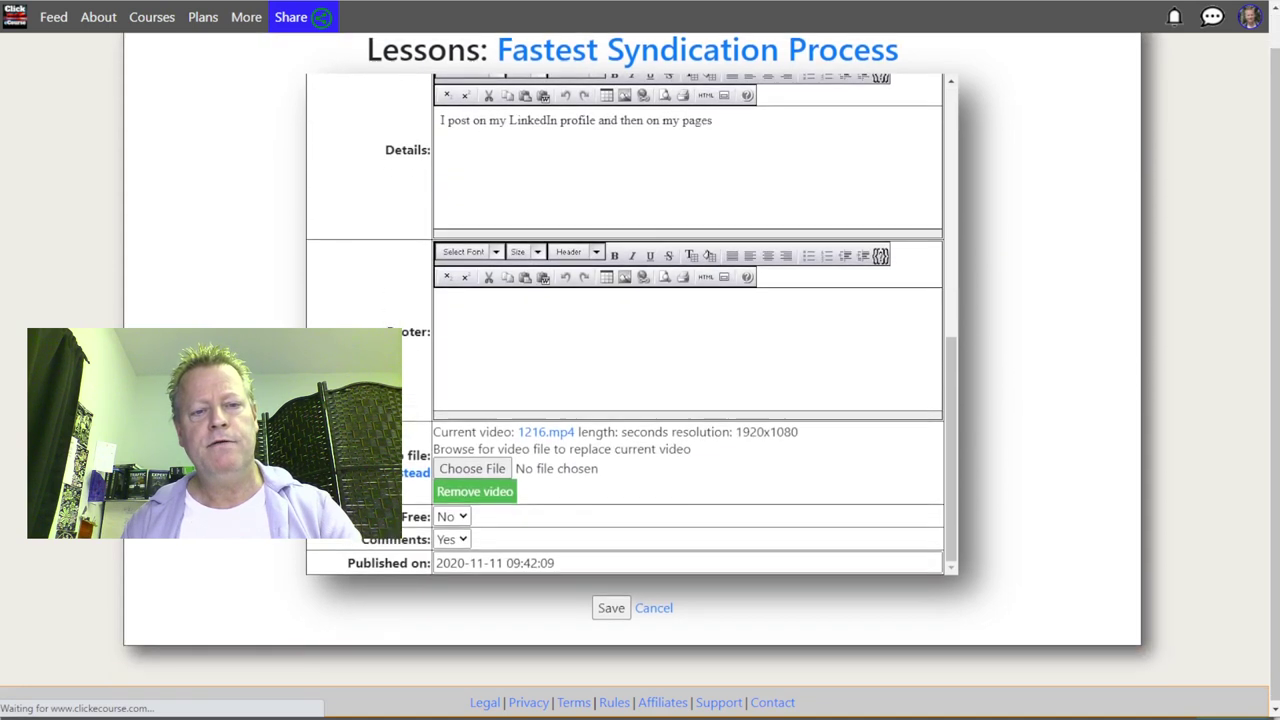
pyautogui.click(480, 494)
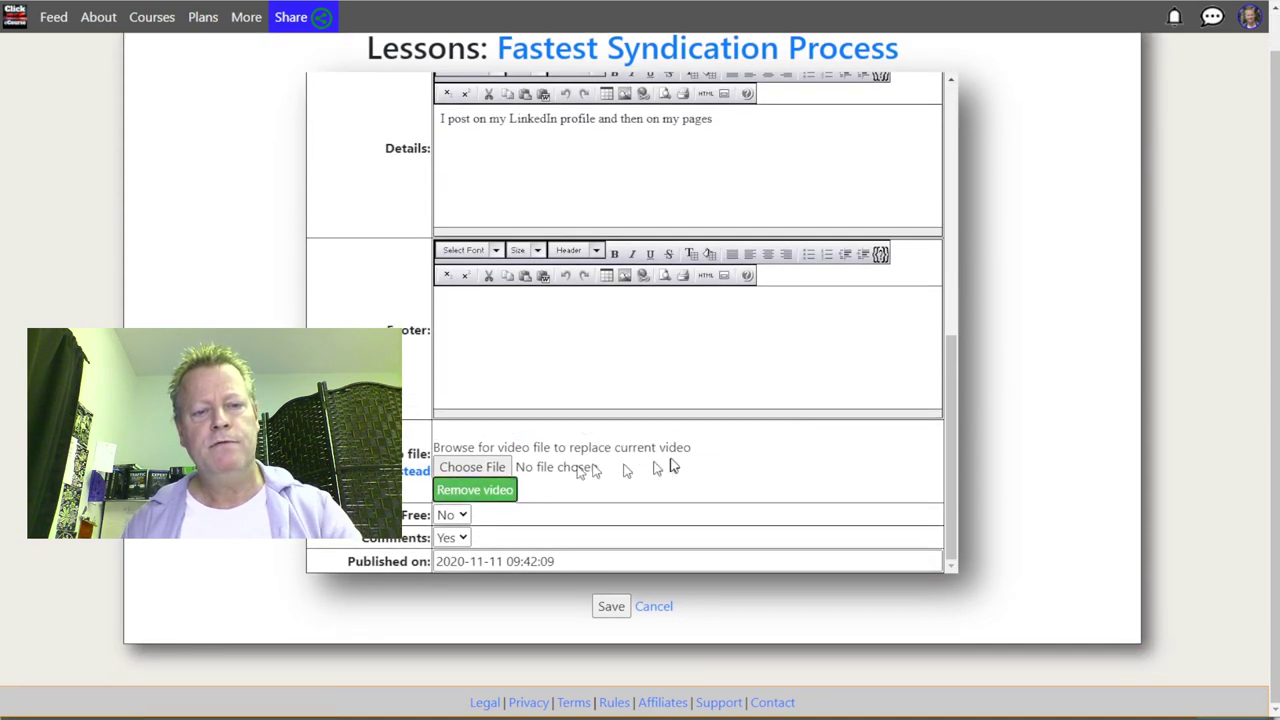
# Step: Upload 1-LinkedIn_Post.mp4 from Courses > Syndication as the lesson video and save
pyautogui.click(506, 467)
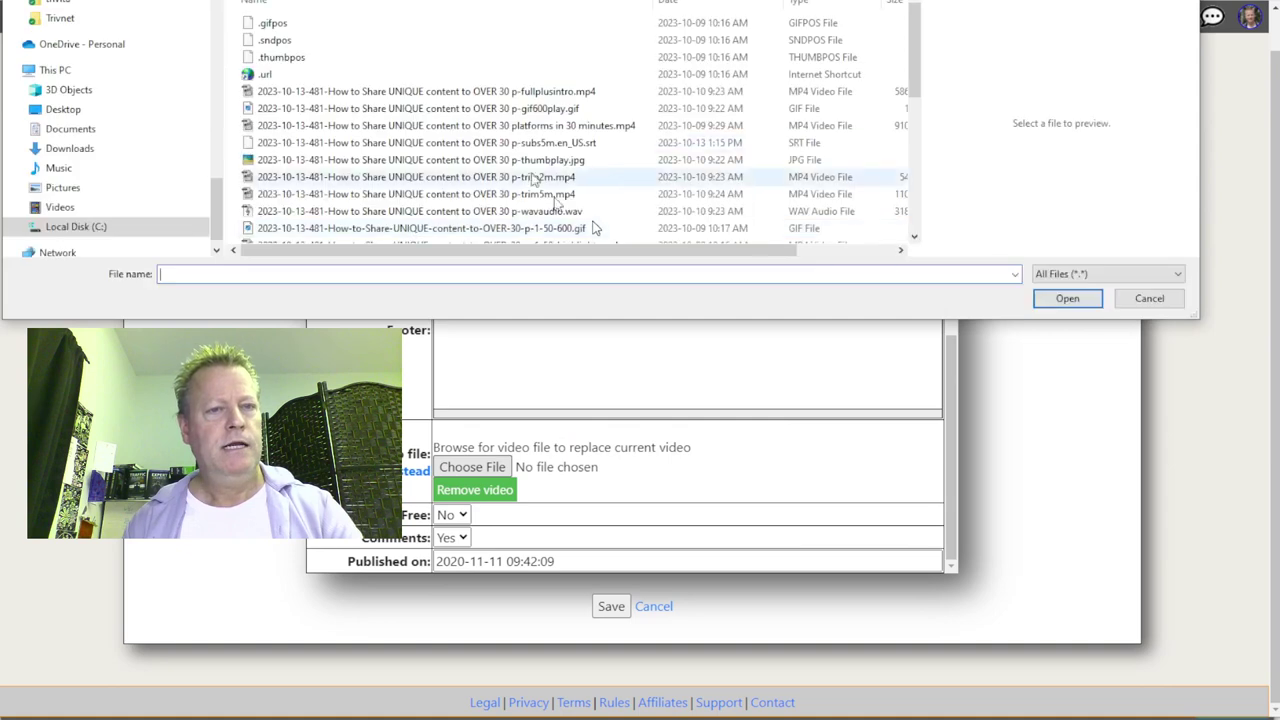
pyautogui.scroll(10, 450, 150)
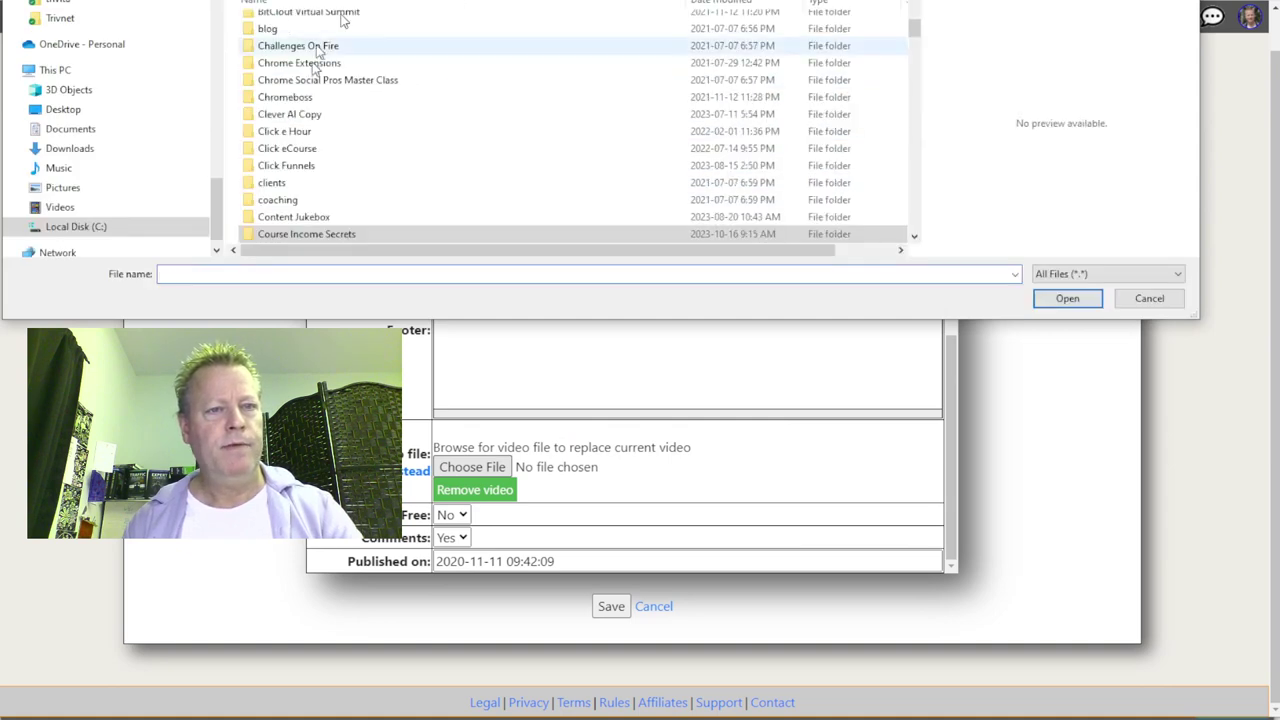
pyautogui.scroll(-1, 282, 200)
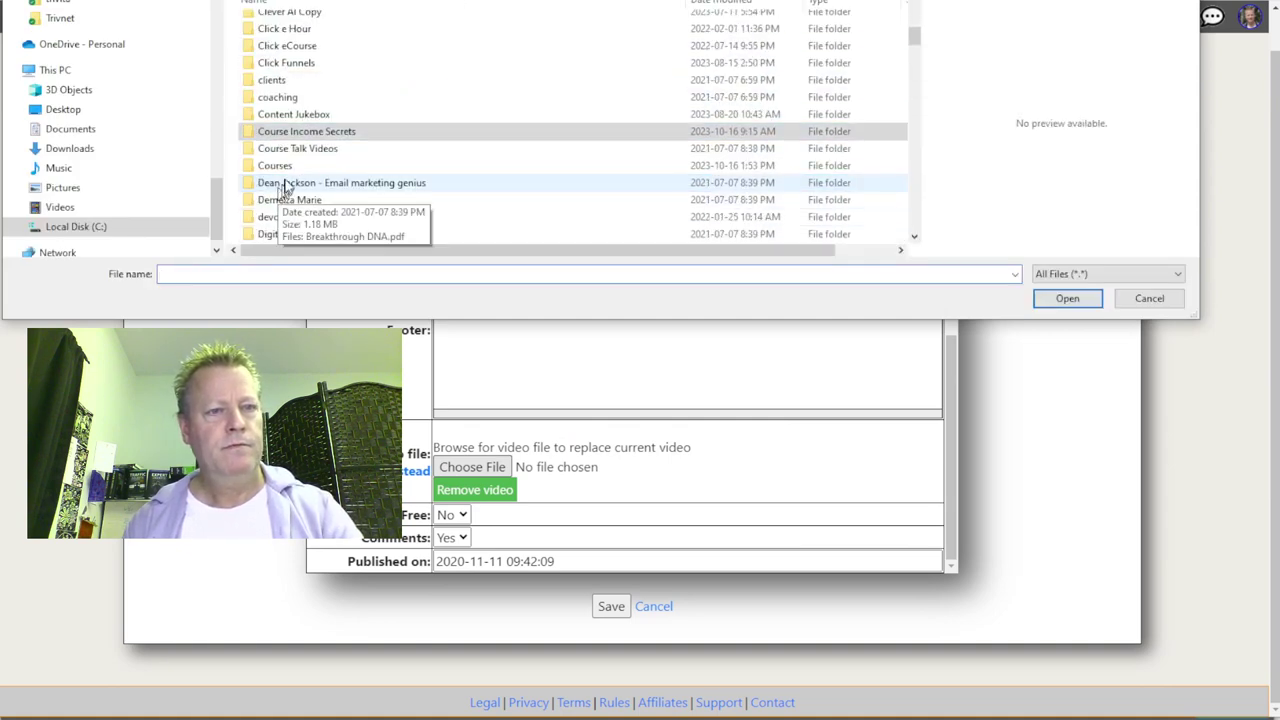
pyautogui.doubleClick(280, 165)
pyautogui.doubleClick(299, 60)
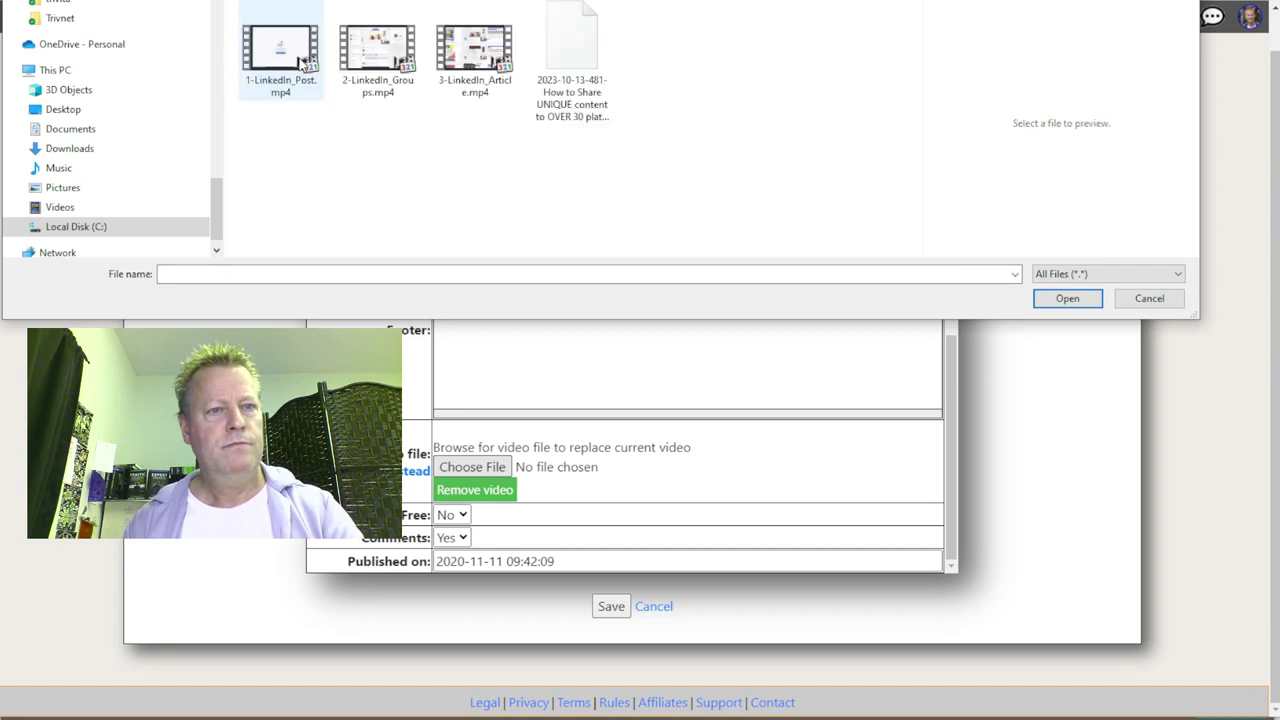
pyautogui.doubleClick(280, 60)
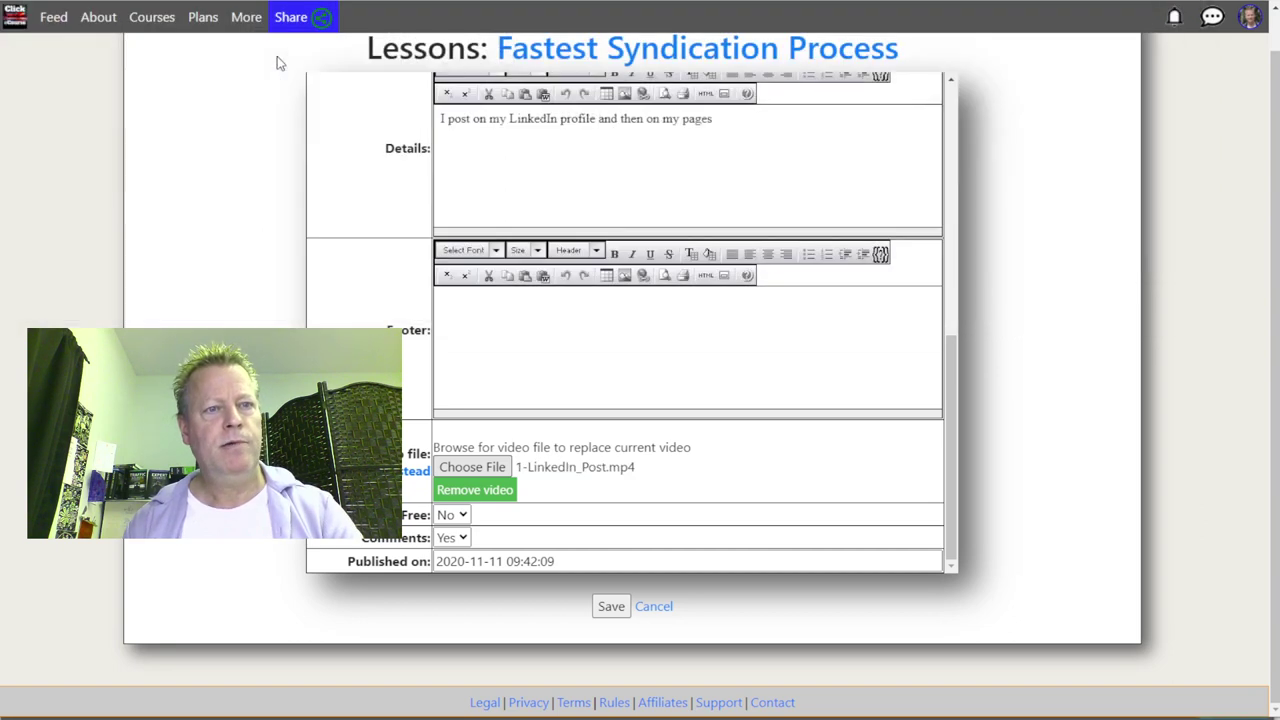
pyautogui.click(609, 608)
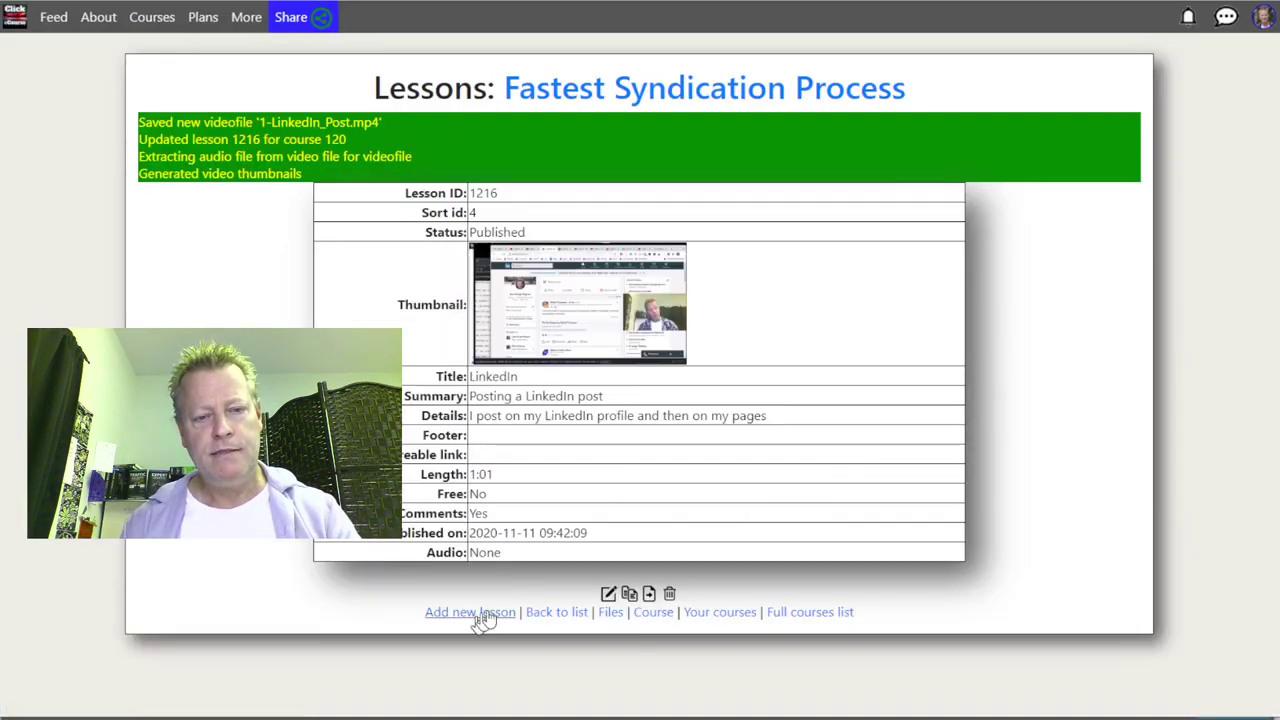
# Step: Regenerate the LinkedIn lesson's video thumbnails with a count of 5
pyautogui.click(816, 391)
pyautogui.moveTo(567, 397)
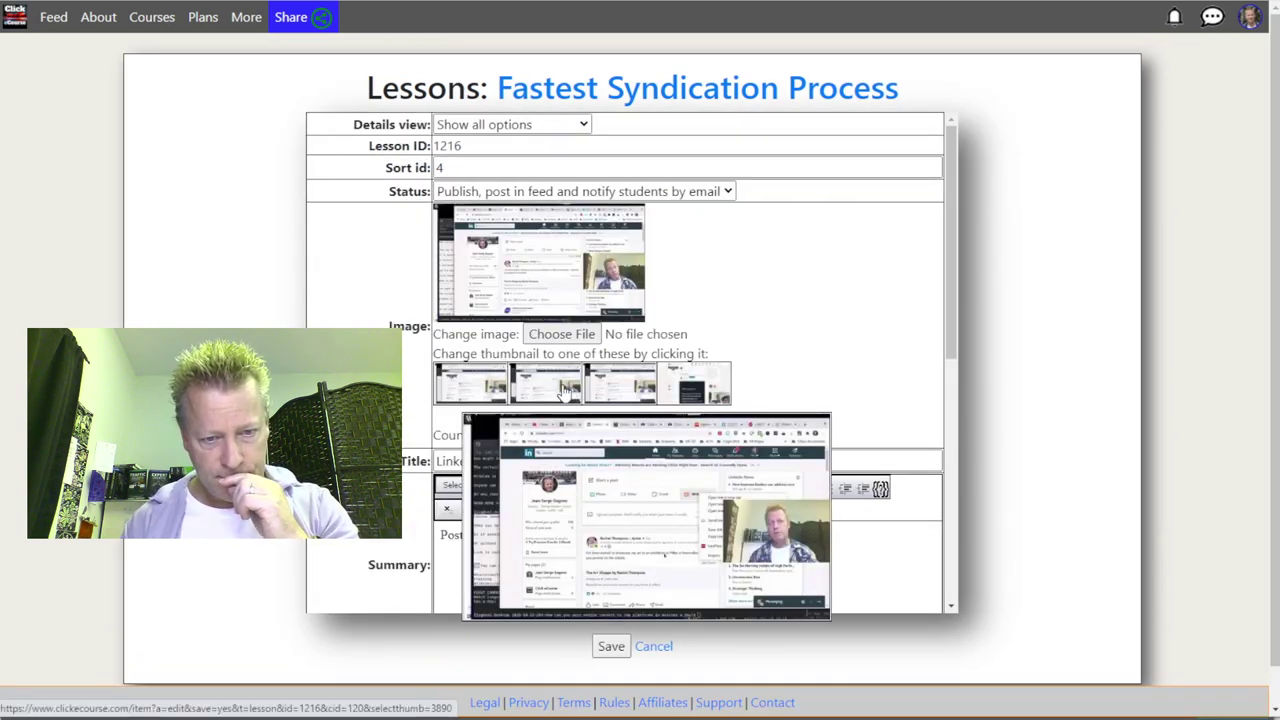
pyautogui.moveTo(590, 369)
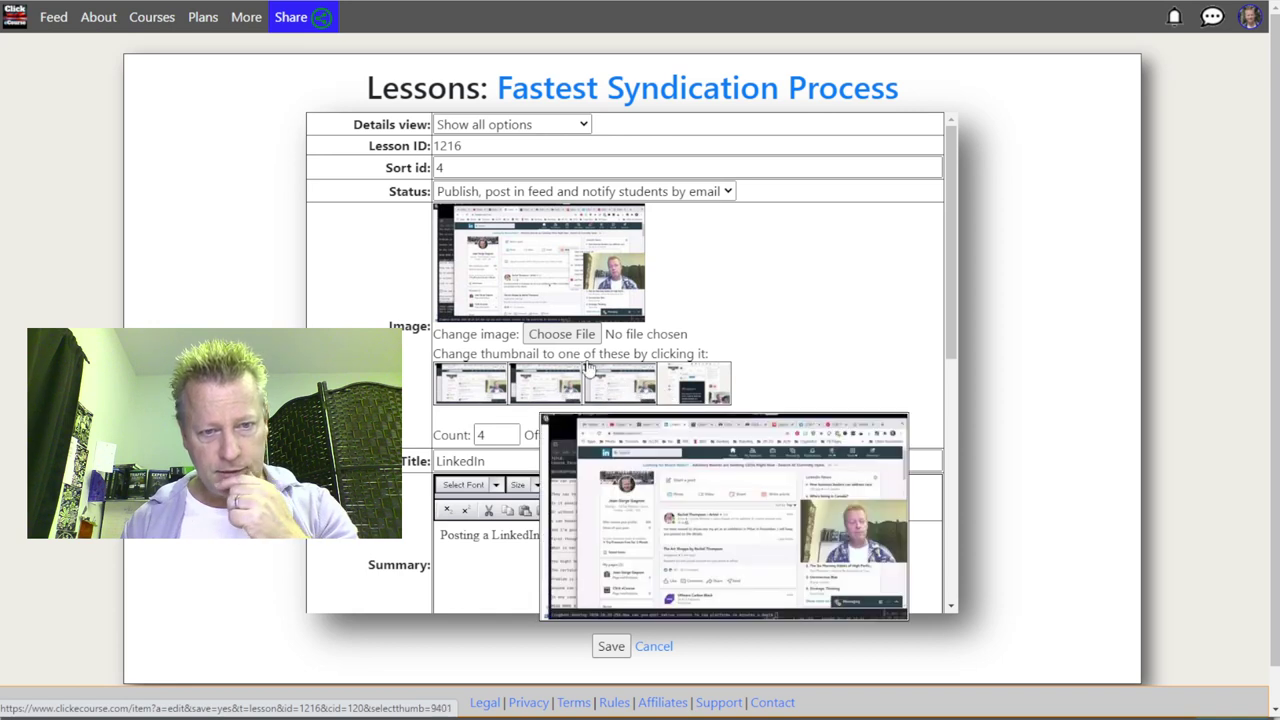
pyautogui.moveTo(614, 432)
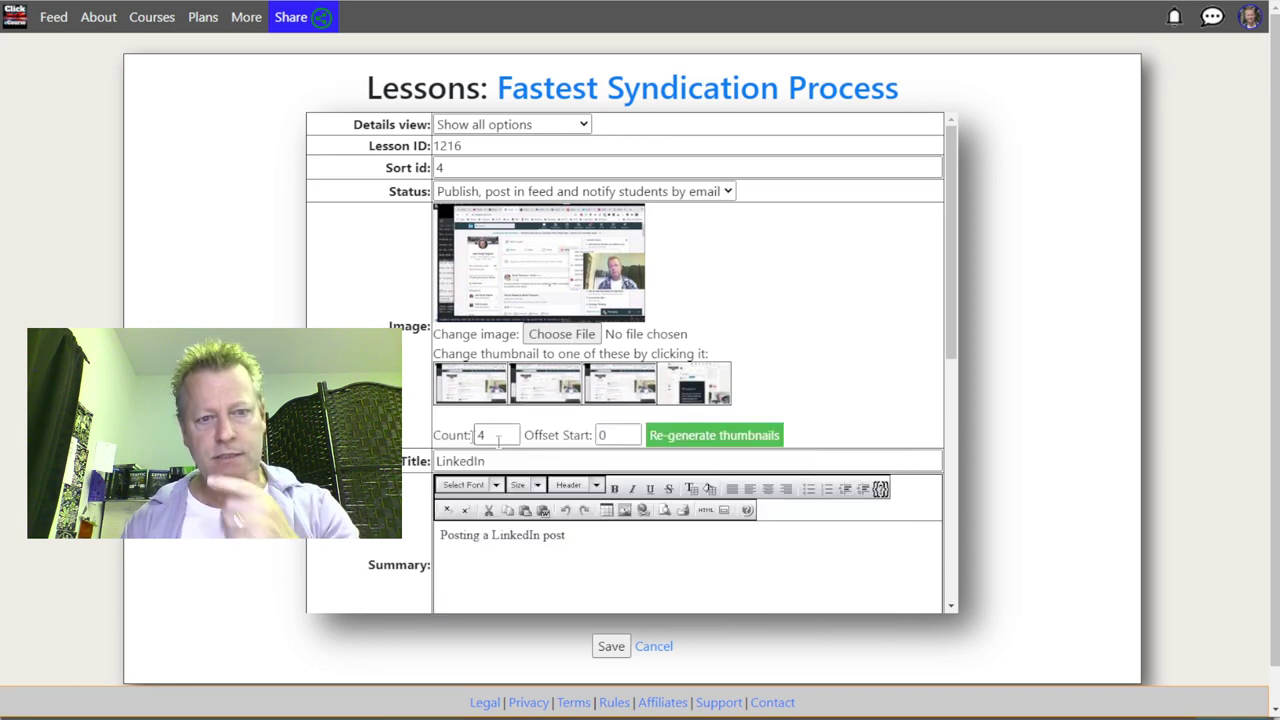
pyautogui.doubleClick(491, 435)
pyautogui.click(697, 439)
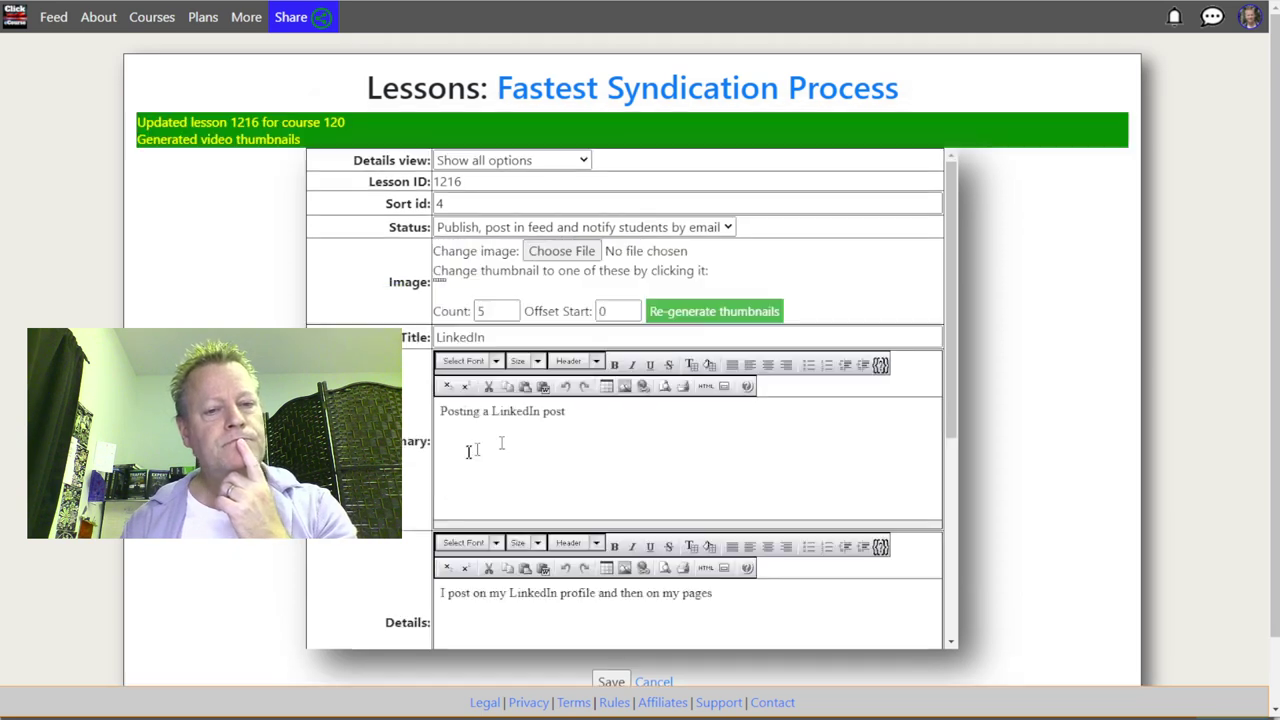
# Step: Make the first thumbnail the lesson image and save the lesson
pyautogui.moveTo(585, 425)
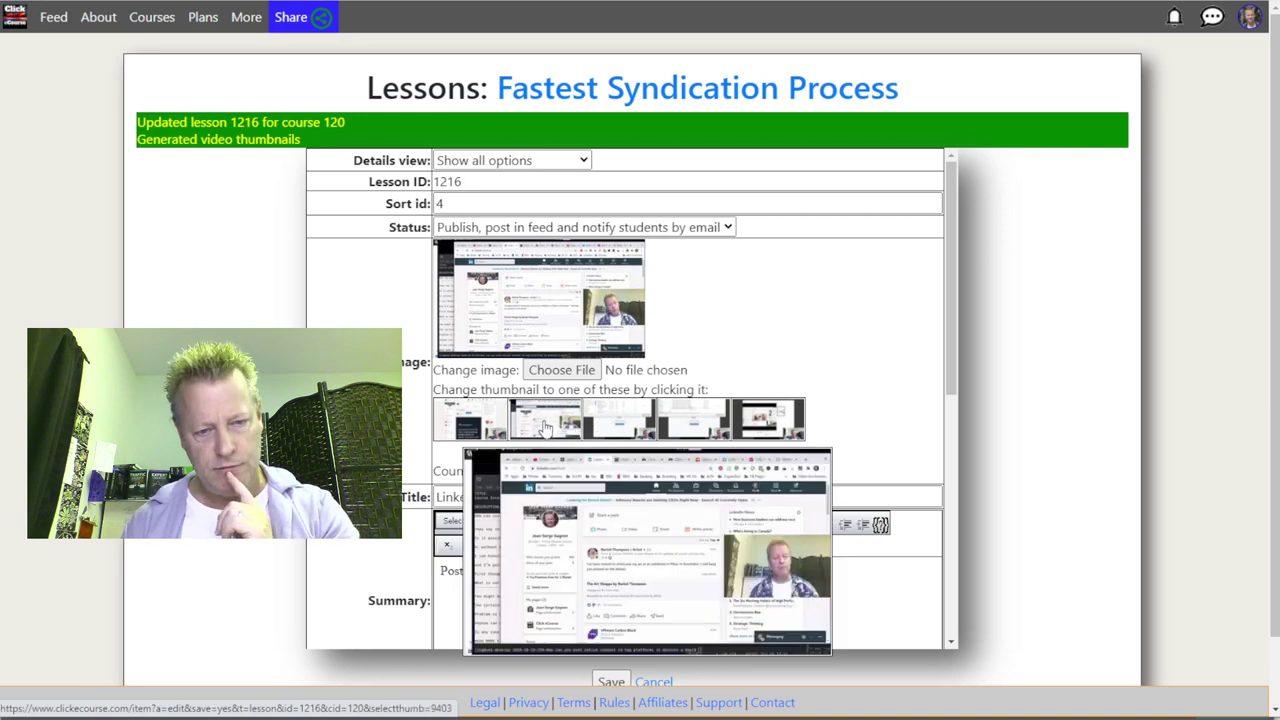
pyautogui.moveTo(491, 430)
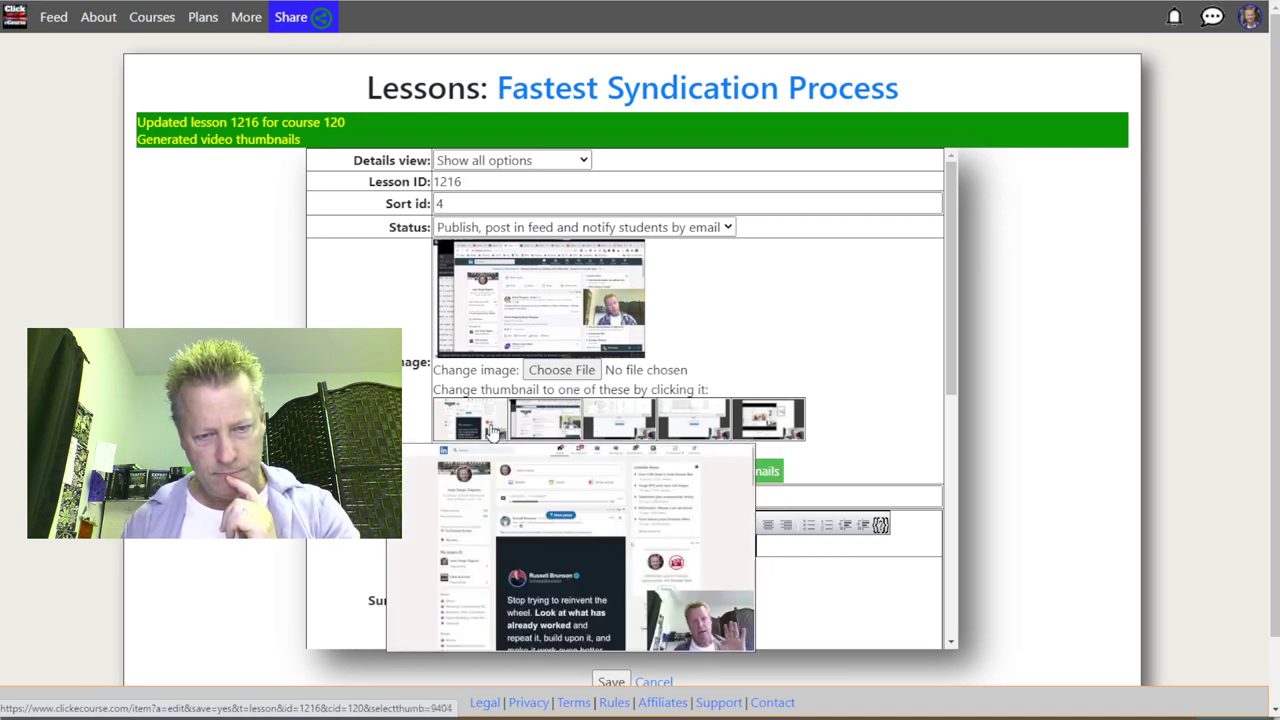
pyautogui.click(491, 430)
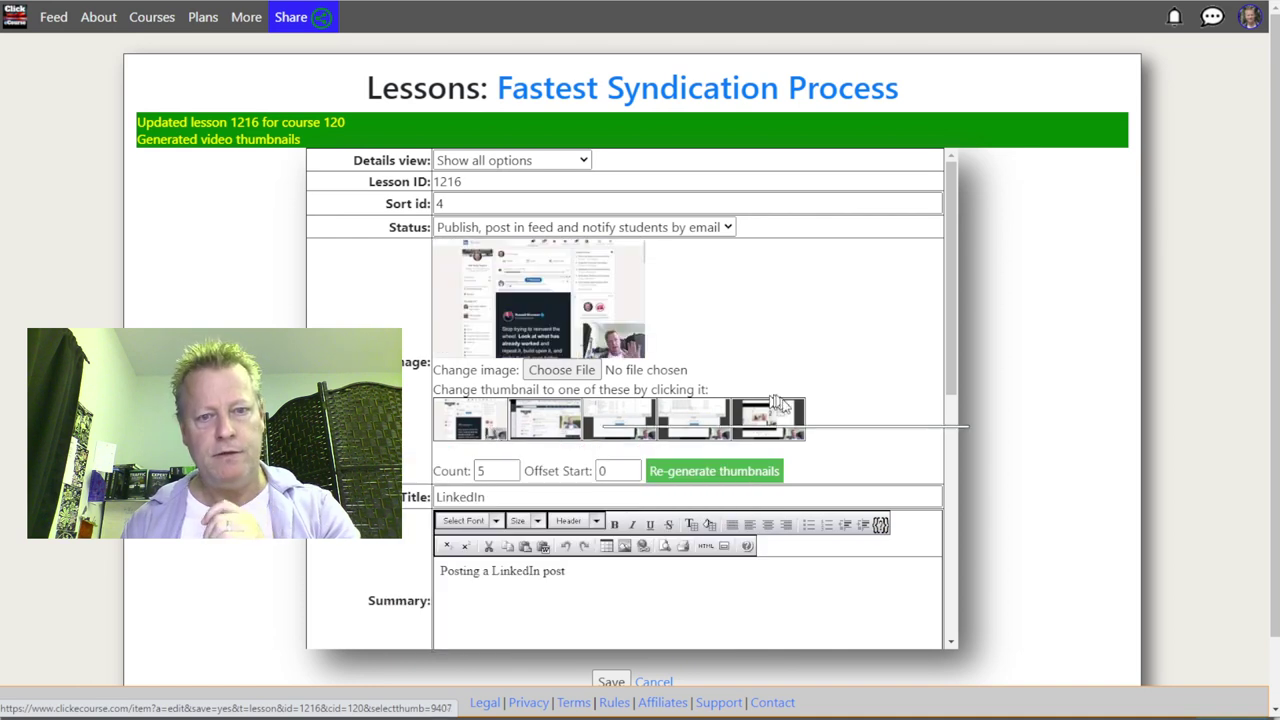
pyautogui.click(603, 683)
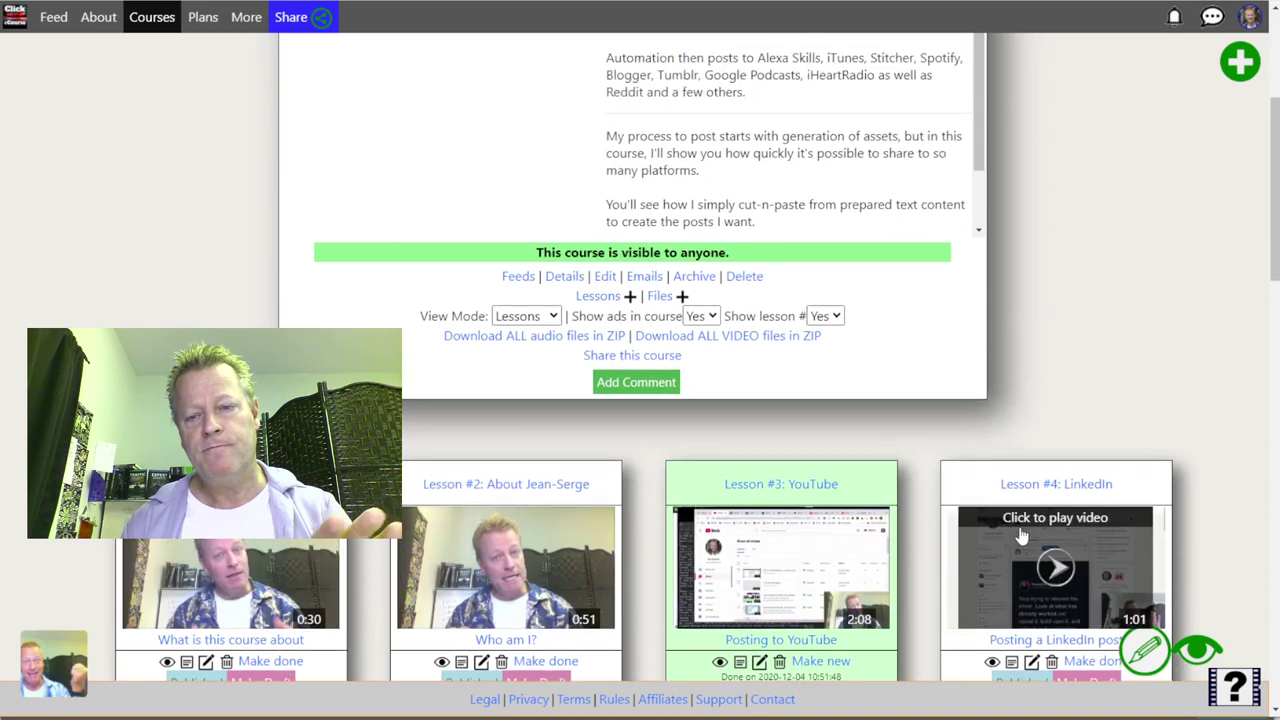
# Step: Replace Lesson #5's video with 3-LinkedIn_Article.mp4 and save to start the upload
pyautogui.scroll(-2, 1190, 490)
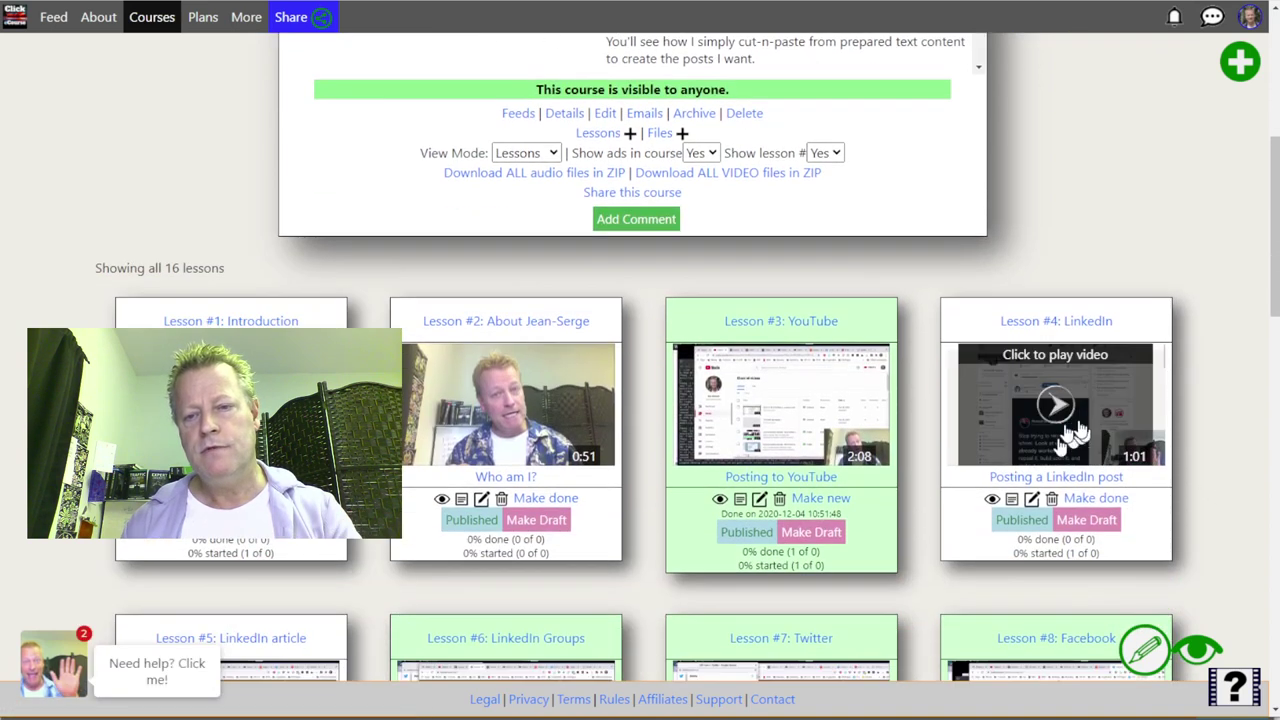
pyautogui.scroll(4, 1184, 391)
pyautogui.scroll(-4, 1198, 444)
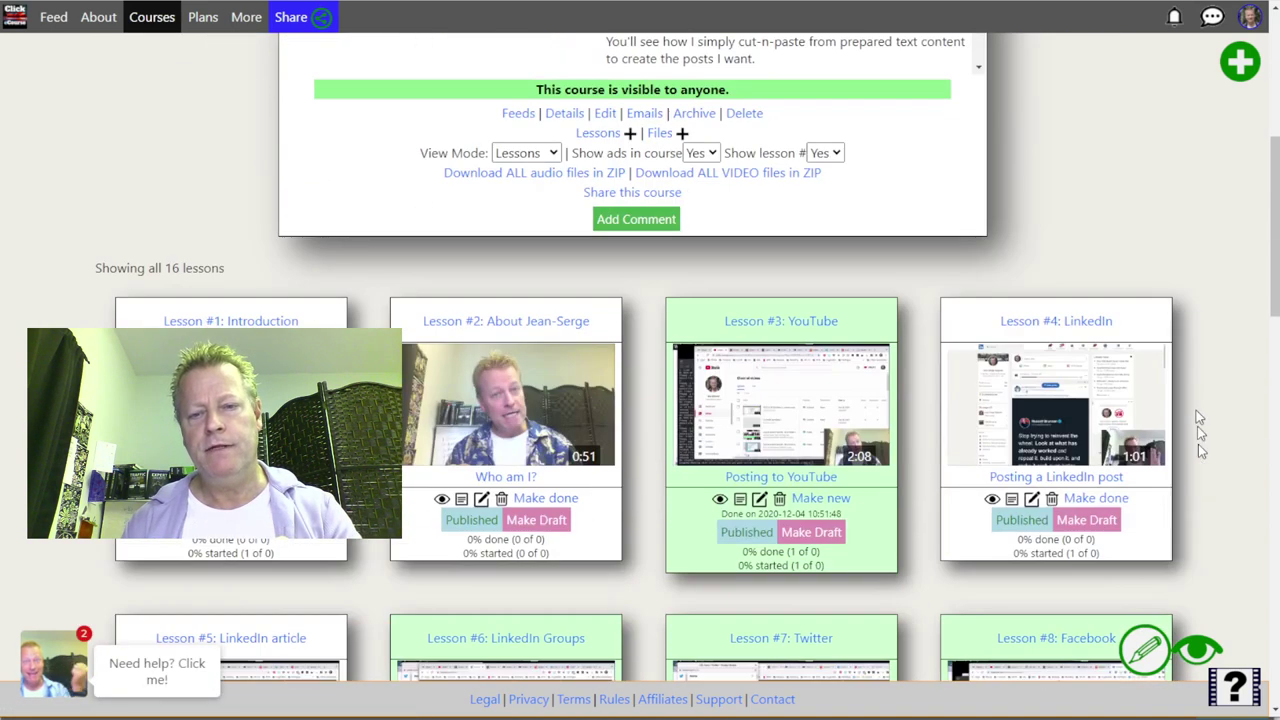
pyautogui.scroll(-3, 1198, 476)
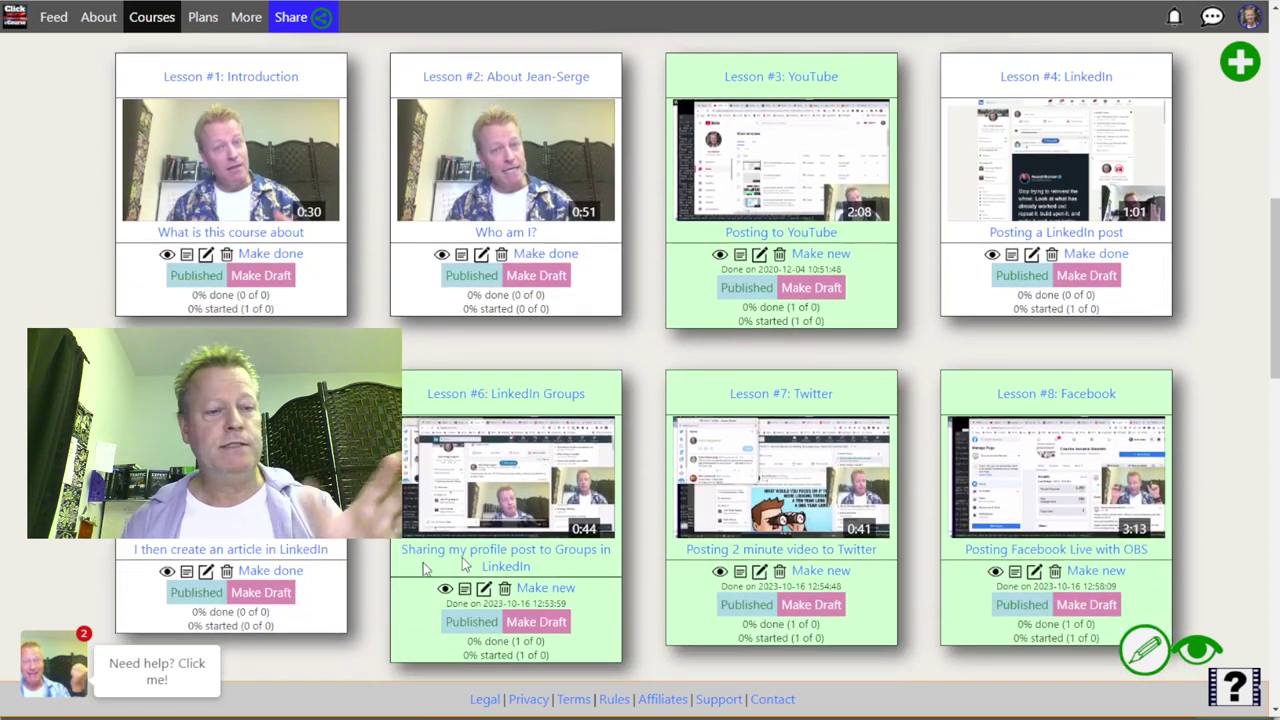
pyautogui.click(205, 573)
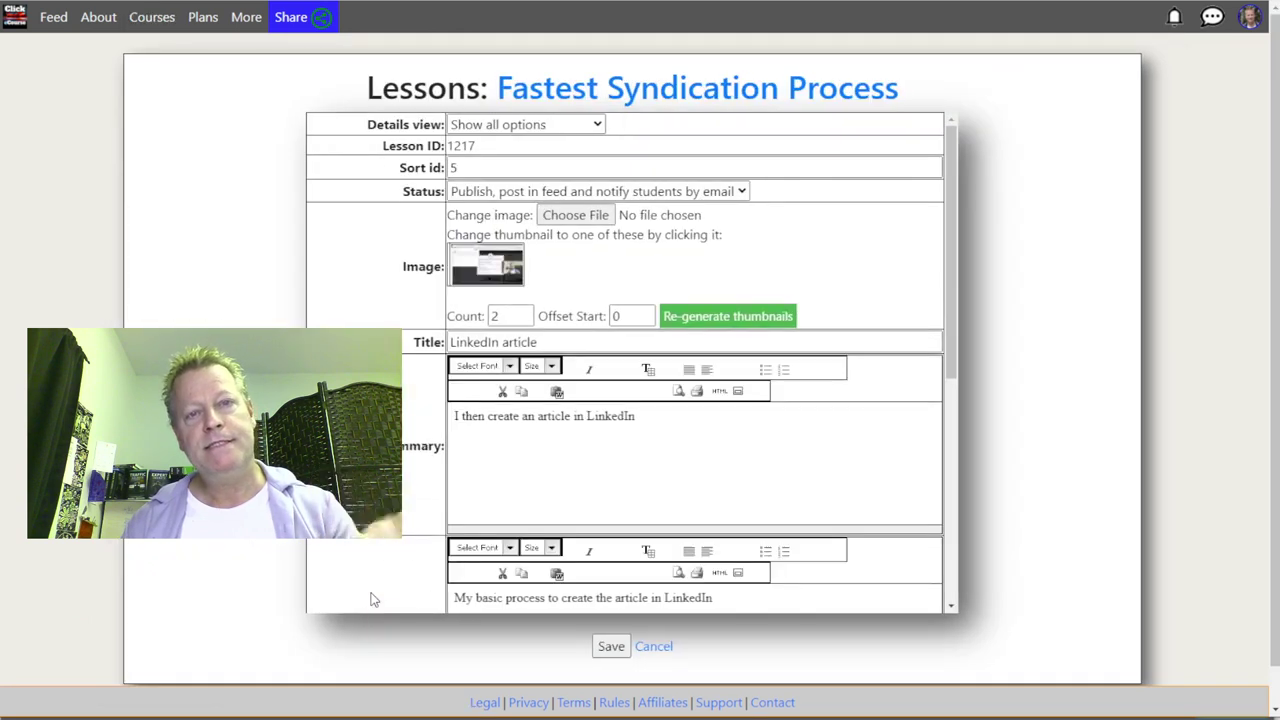
pyautogui.scroll(-5, 371, 540)
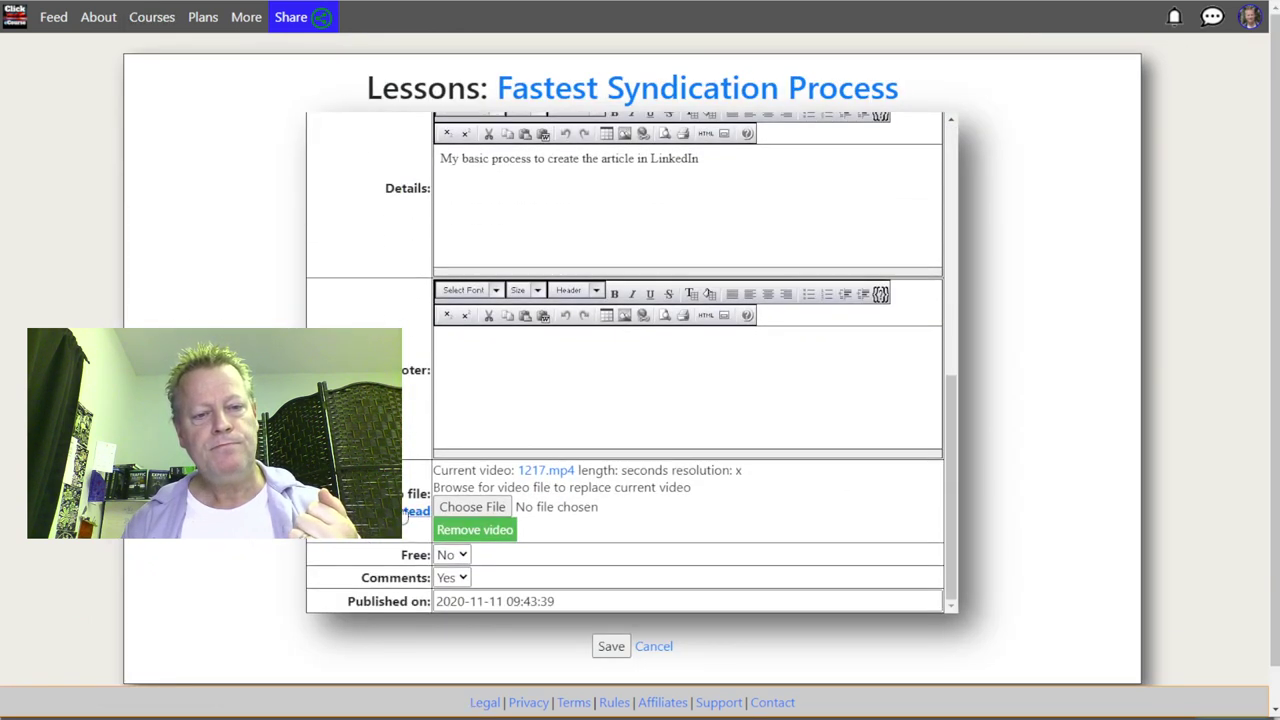
pyautogui.click(472, 507)
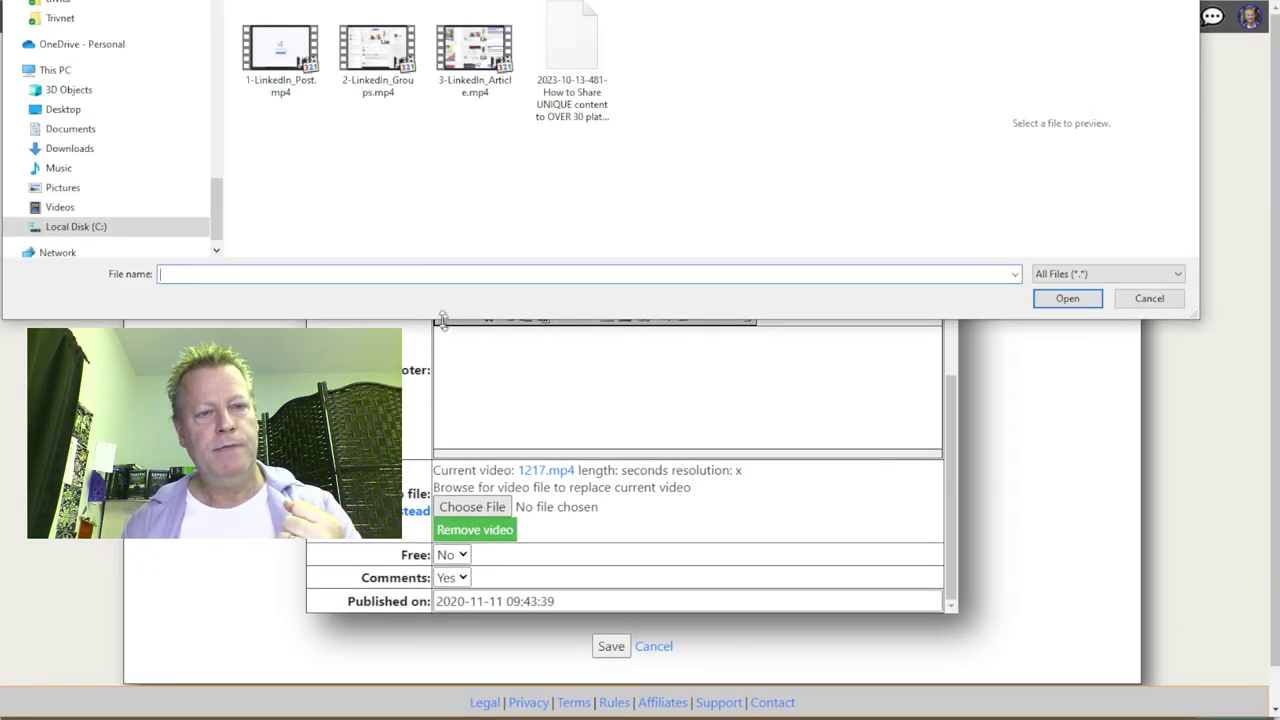
pyautogui.doubleClick(472, 48)
pyautogui.click(609, 648)
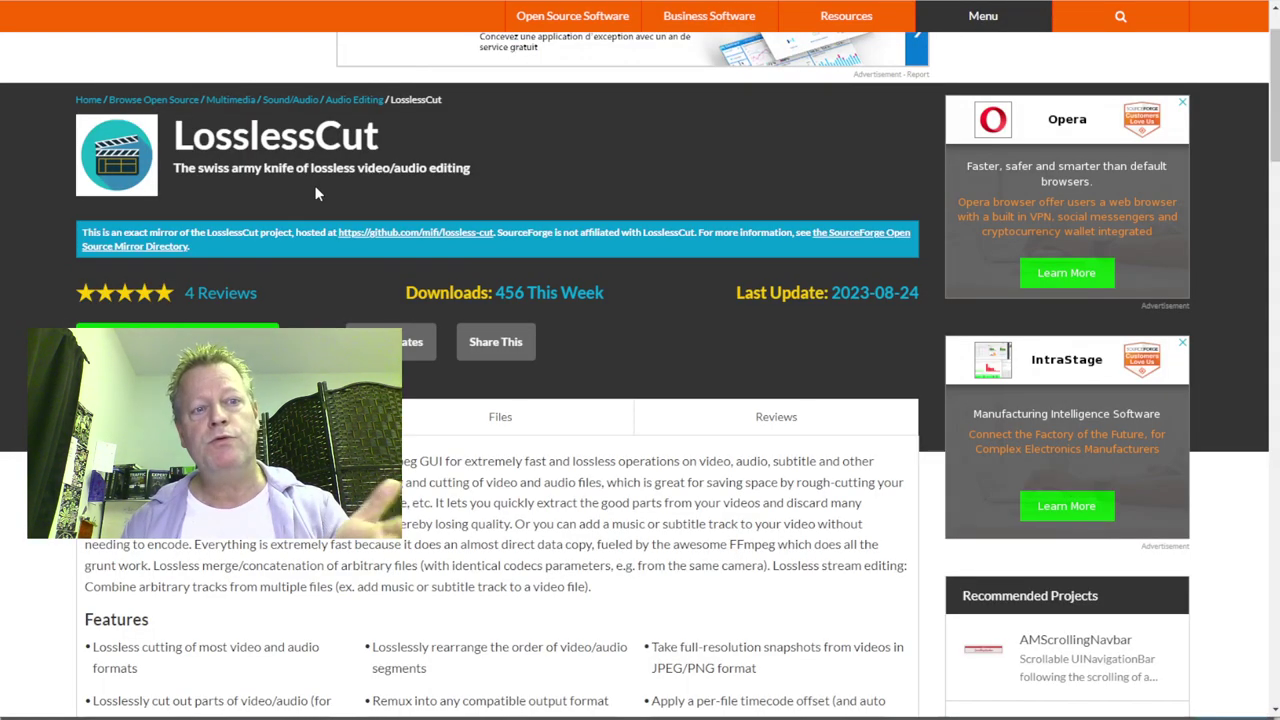
# Step: Scroll the SourceForge LosslessCut page and follow its link to the GitHub project
pyautogui.scroll(-3, 496, 420)
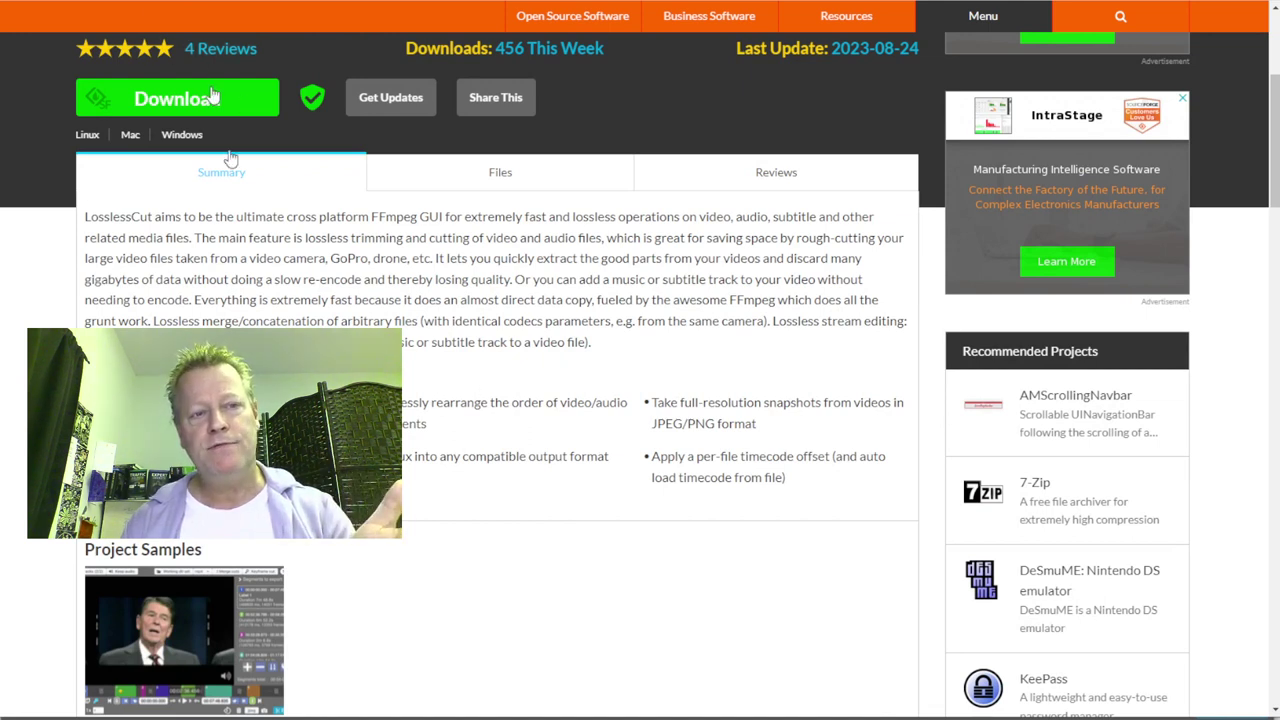
pyautogui.scroll(-9, 213, 95)
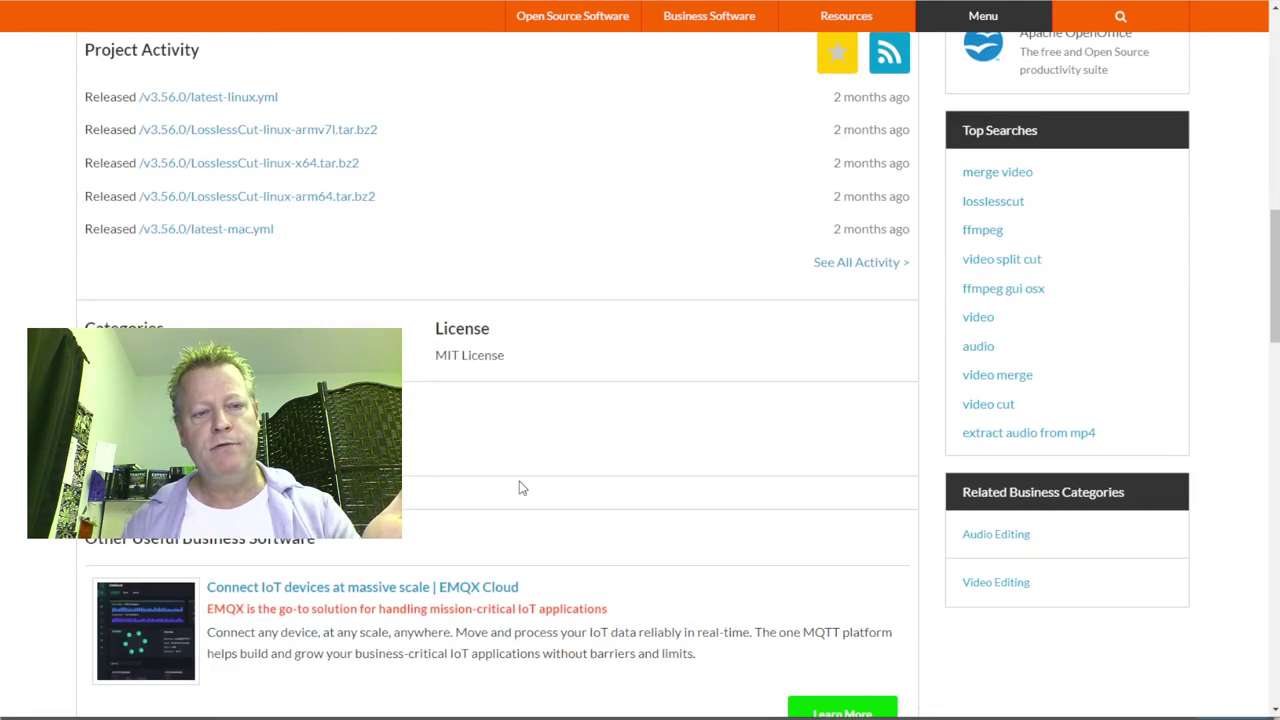
pyautogui.scroll(10, 519, 487)
pyautogui.scroll(-4, 409, 400)
pyautogui.scroll(-6, 409, 396)
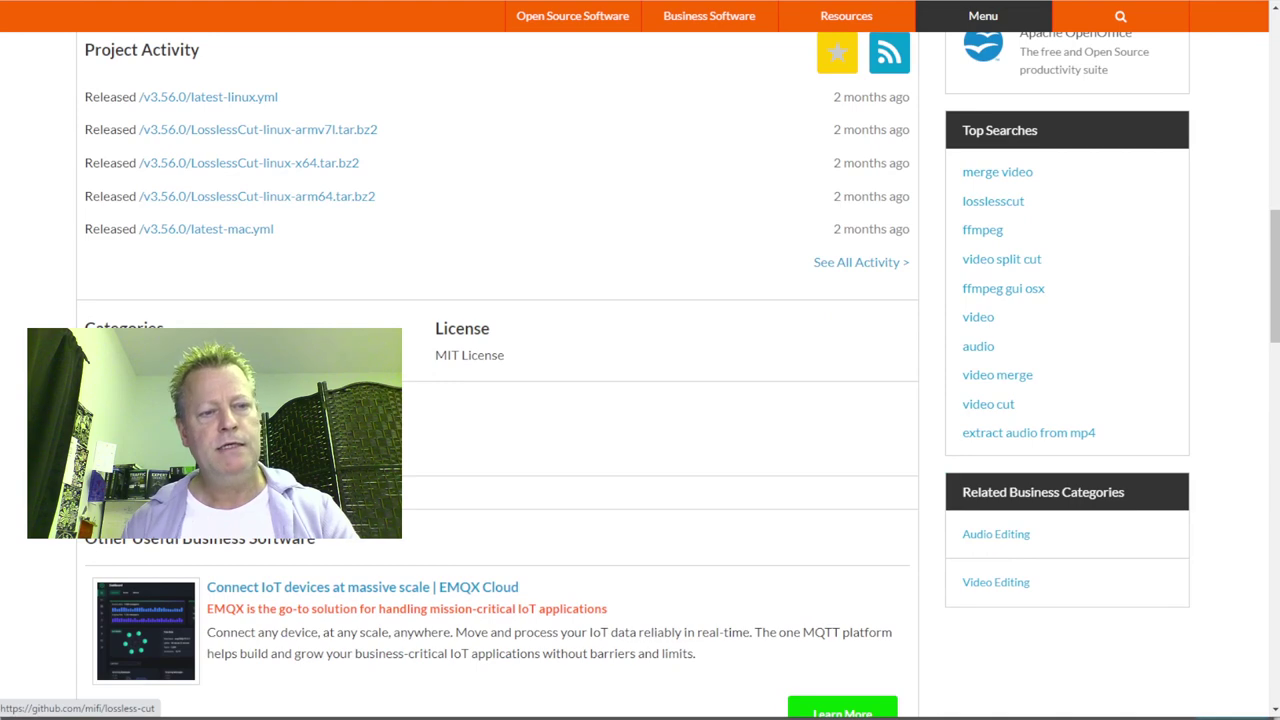
pyautogui.click(211, 325)
# Step: Browse the mifi/lossless-cut repository README on GitHub
pyautogui.scroll(5, 409, 295)
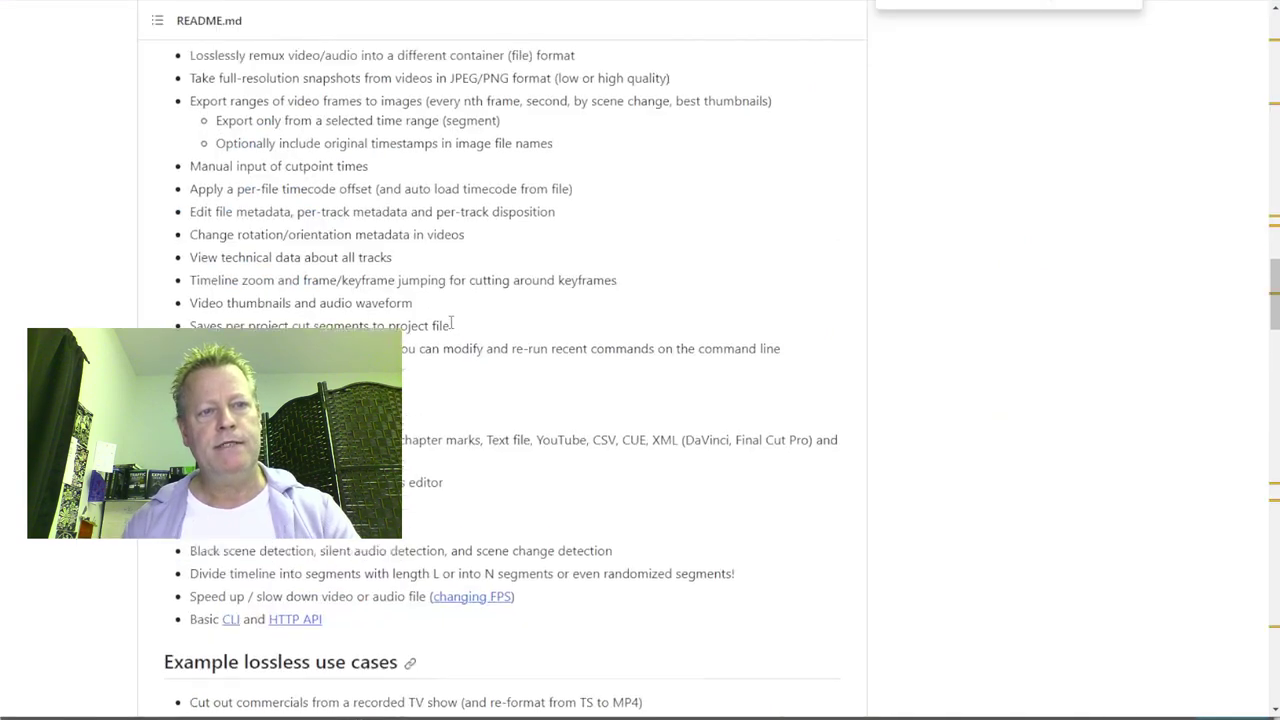
pyautogui.scroll(15, 405, 330)
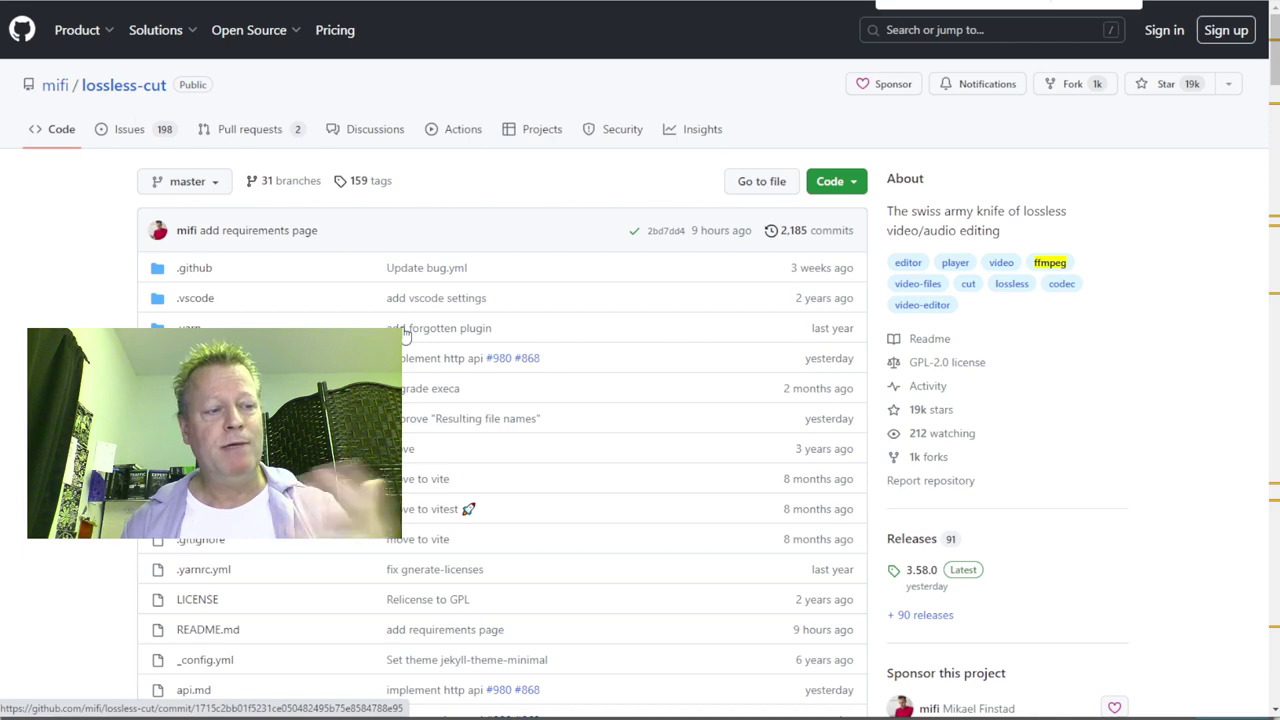
pyautogui.scroll(-12, 496, 360)
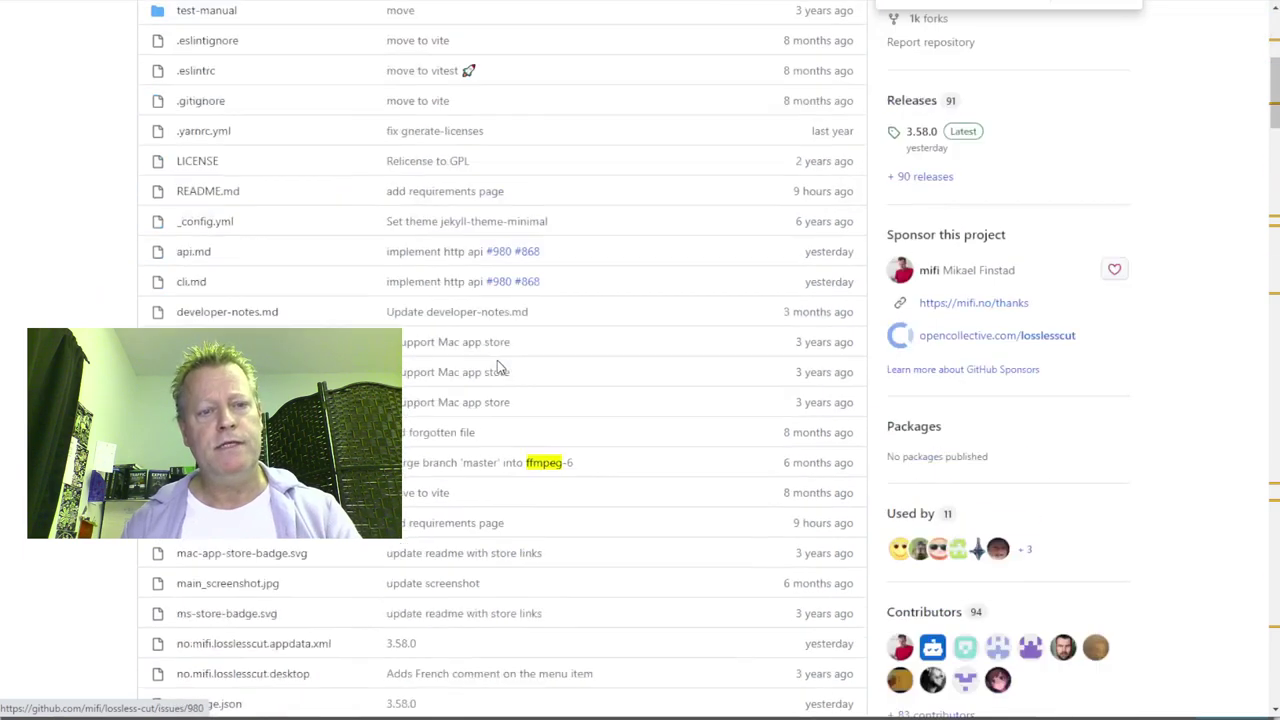
pyautogui.scroll(-15, 474, 369)
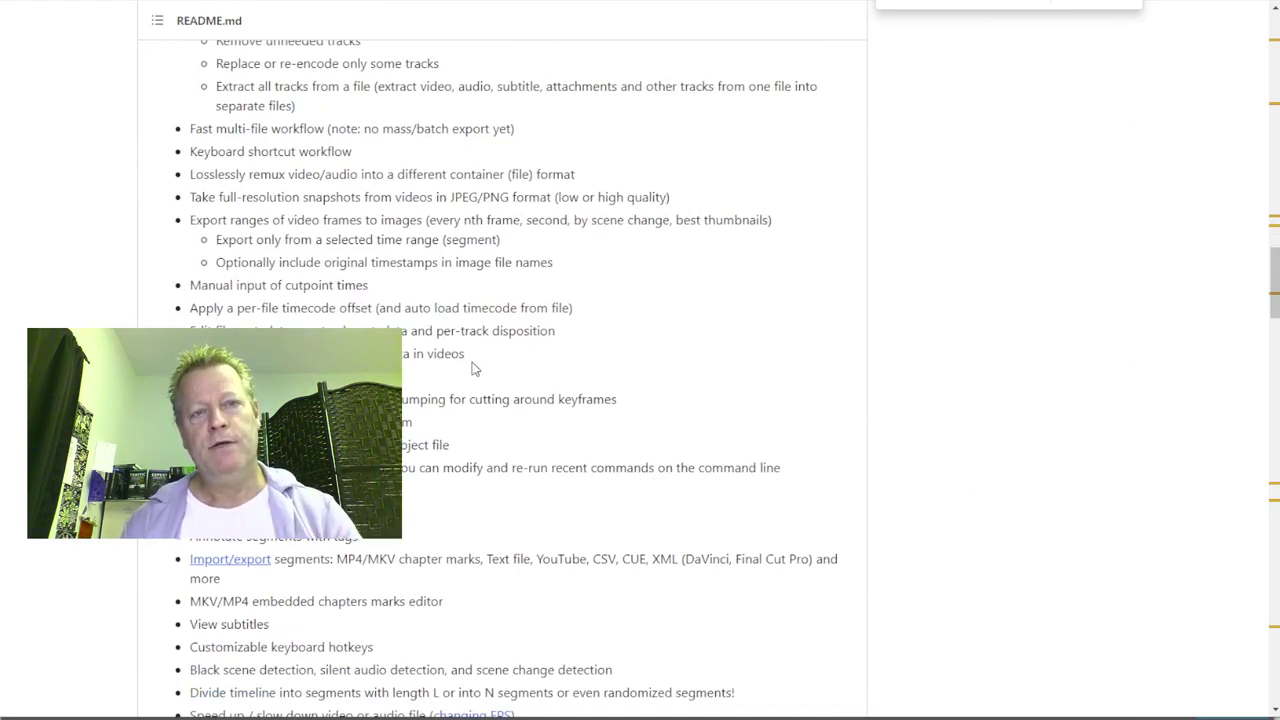
pyautogui.scroll(20, 524, 240)
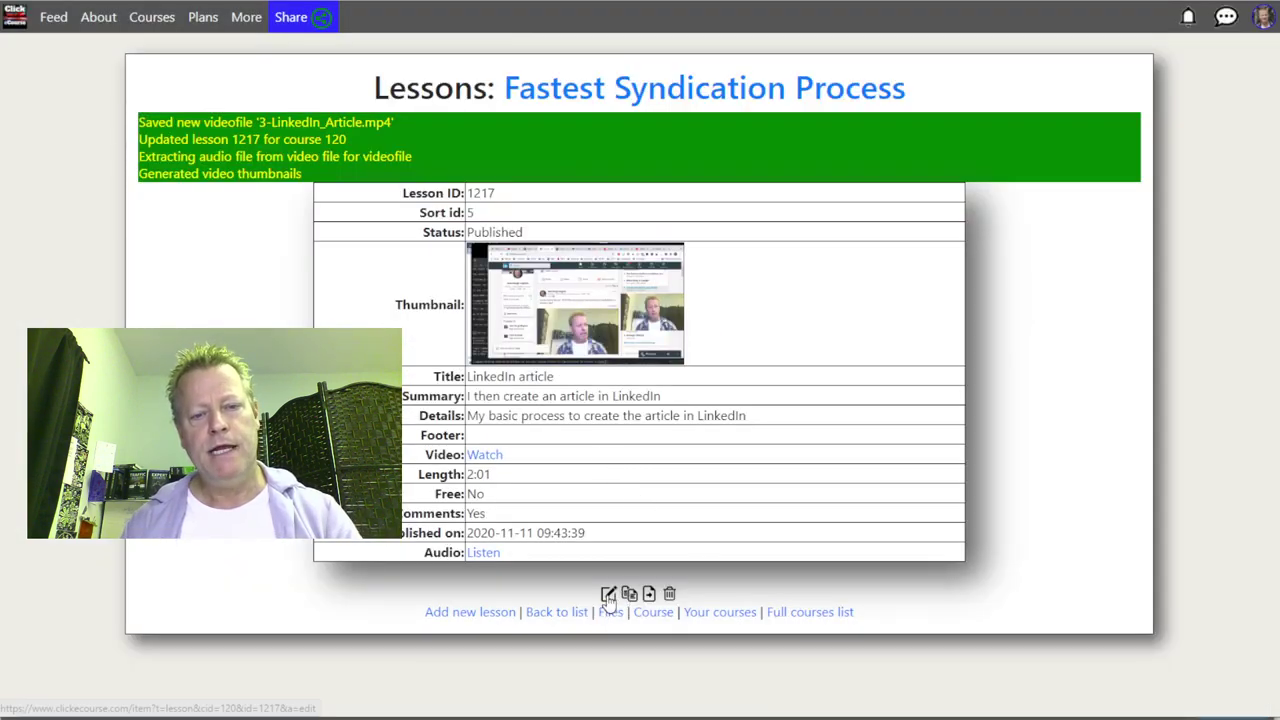
# Step: Regenerate the LinkedIn article lesson's thumbnails with a count of 10
pyautogui.click(608, 595)
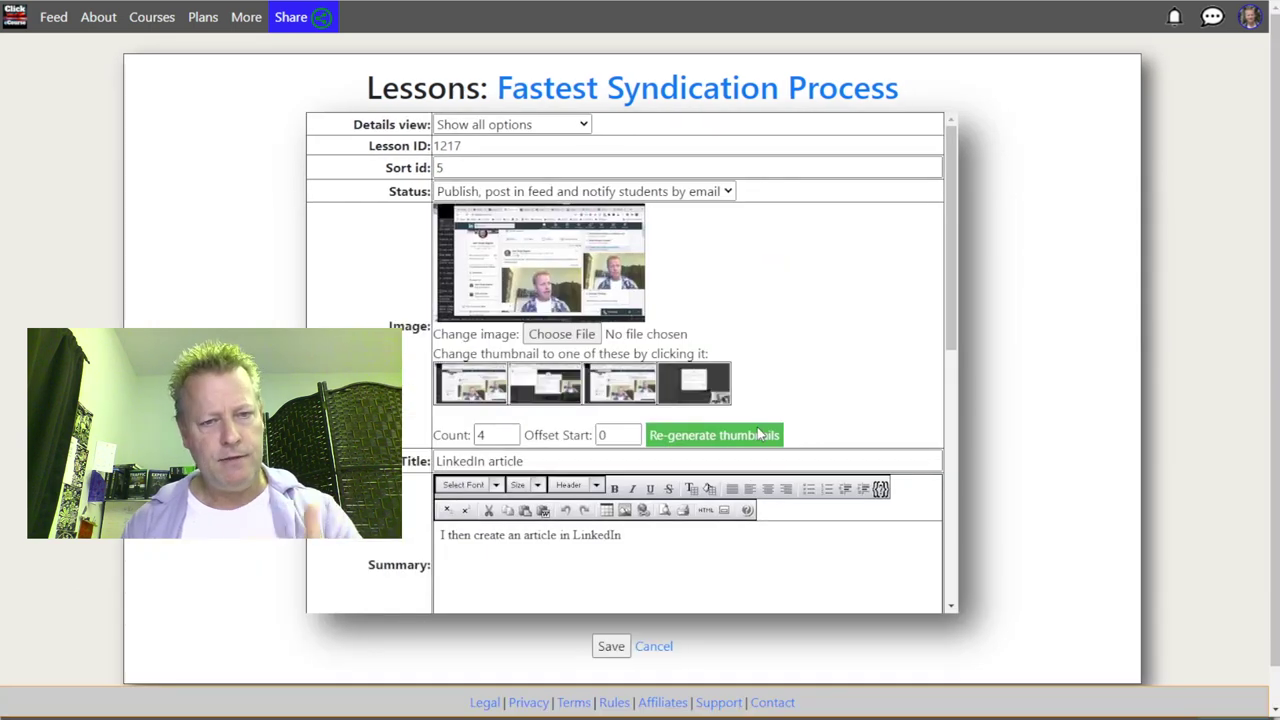
pyautogui.moveTo(620, 384)
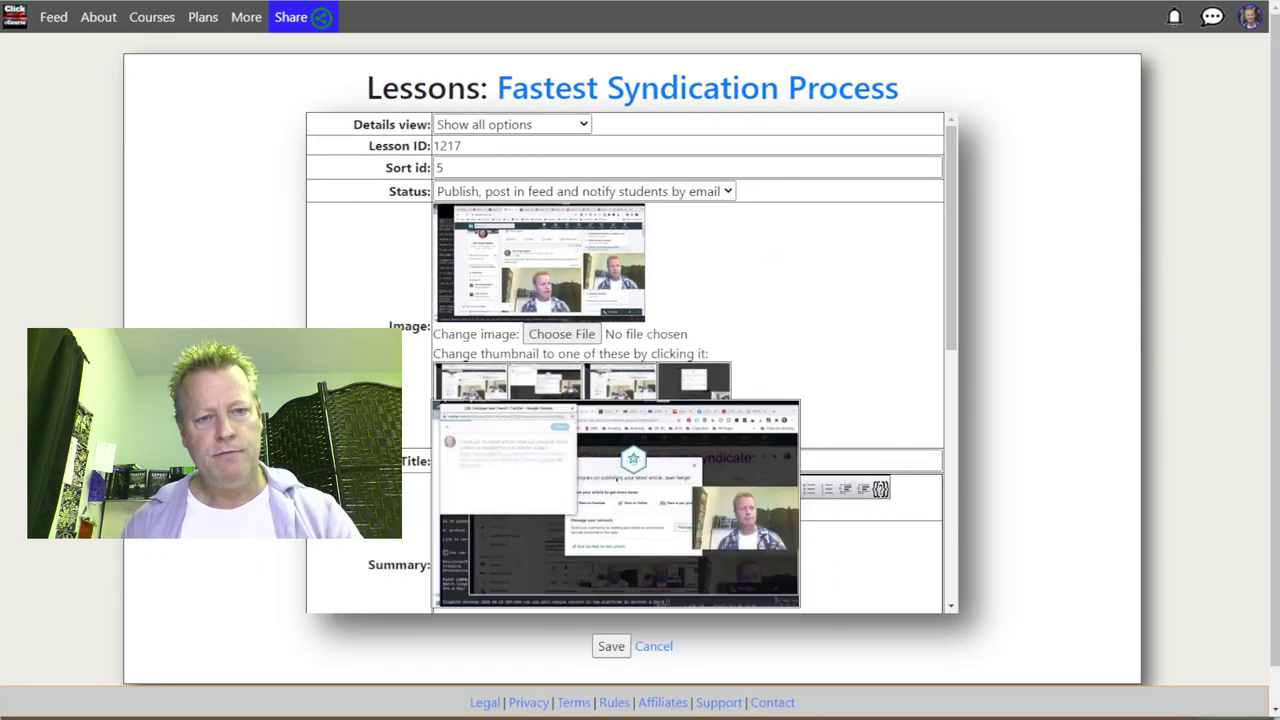
pyautogui.write('0')
pyautogui.click(680, 437)
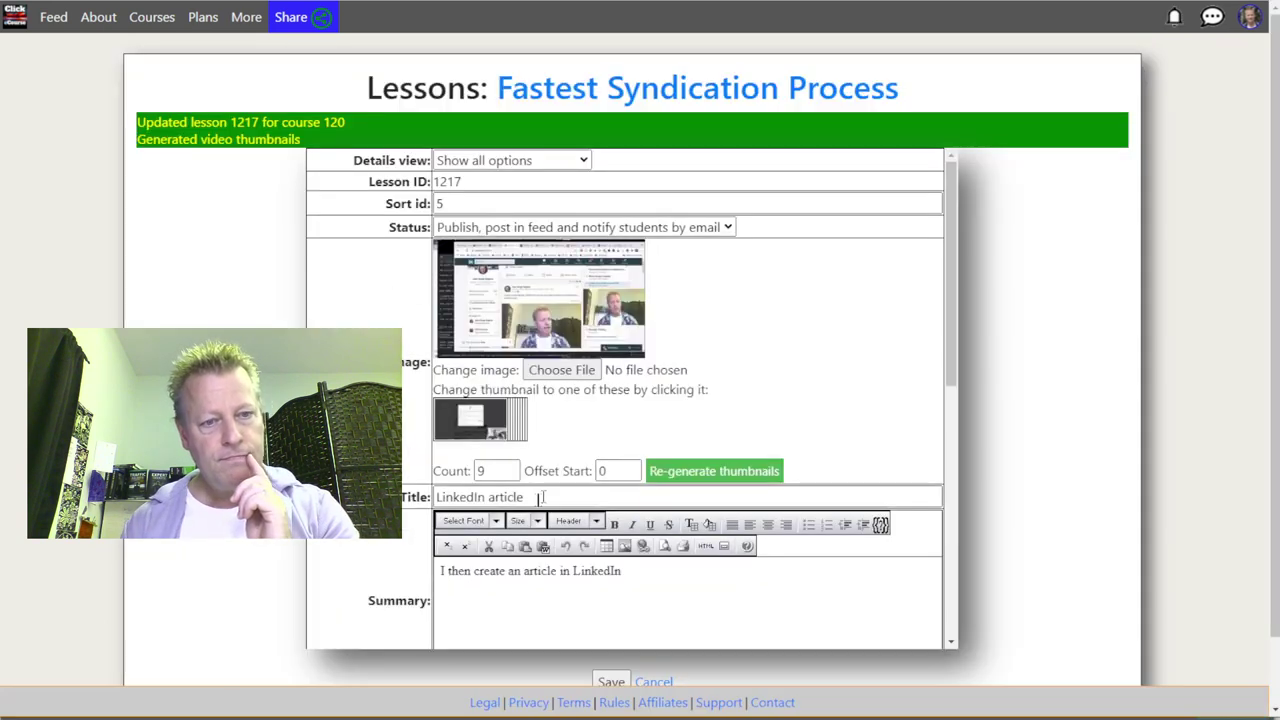
# Step: Set the article screenshot as the thumbnail, save, and return to the course page
pyautogui.moveTo(500, 440)
pyautogui.moveTo(566, 440)
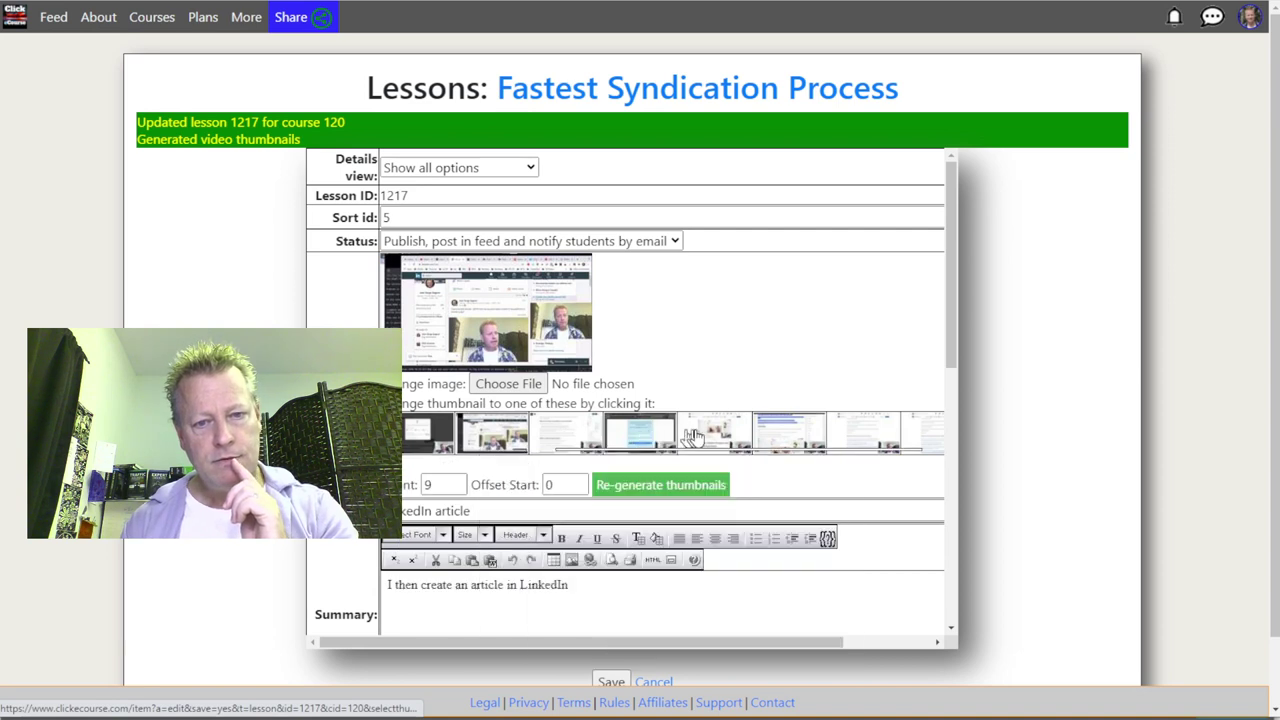
pyautogui.moveTo(705, 437)
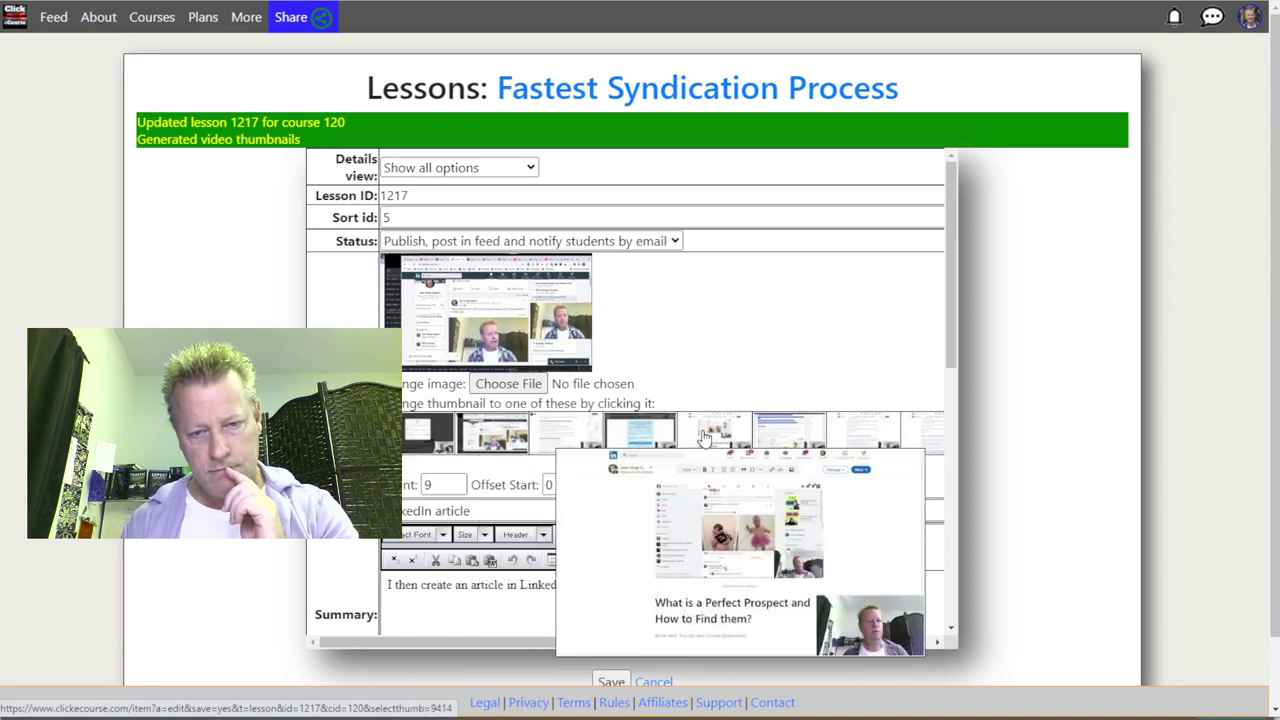
pyautogui.click(705, 437)
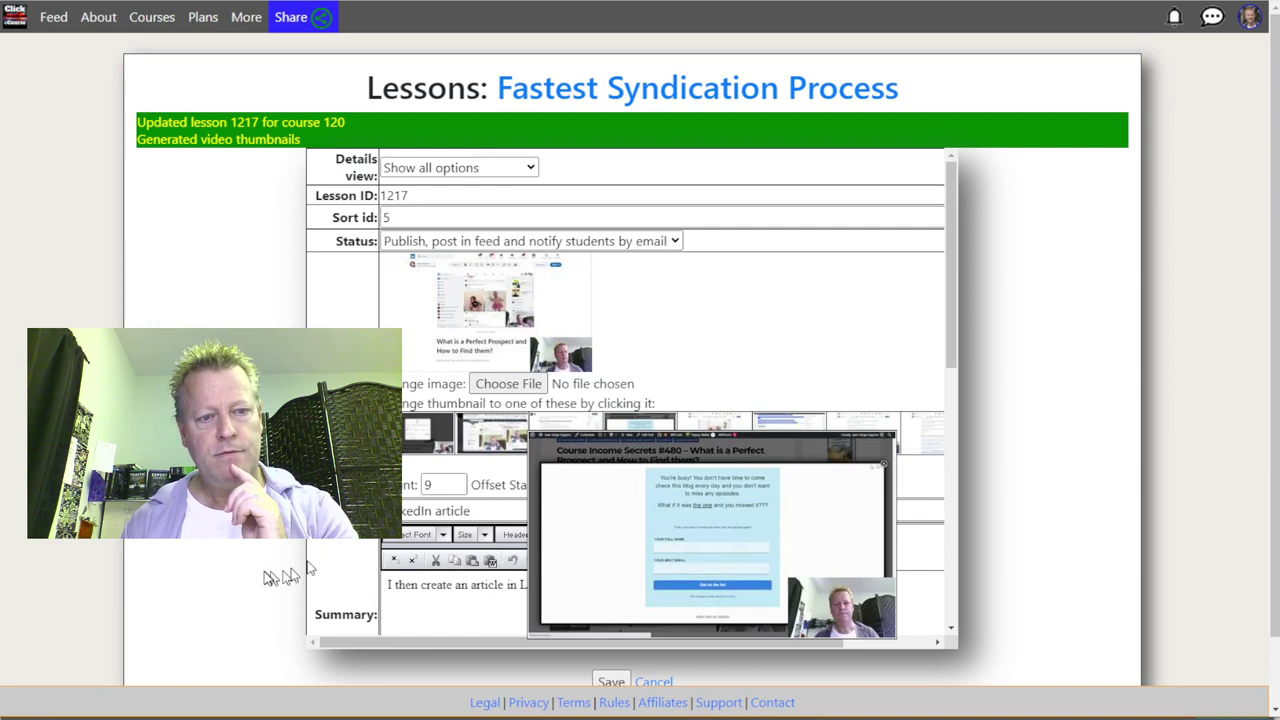
pyautogui.scroll(-1, 307, 567)
pyautogui.click(611, 607)
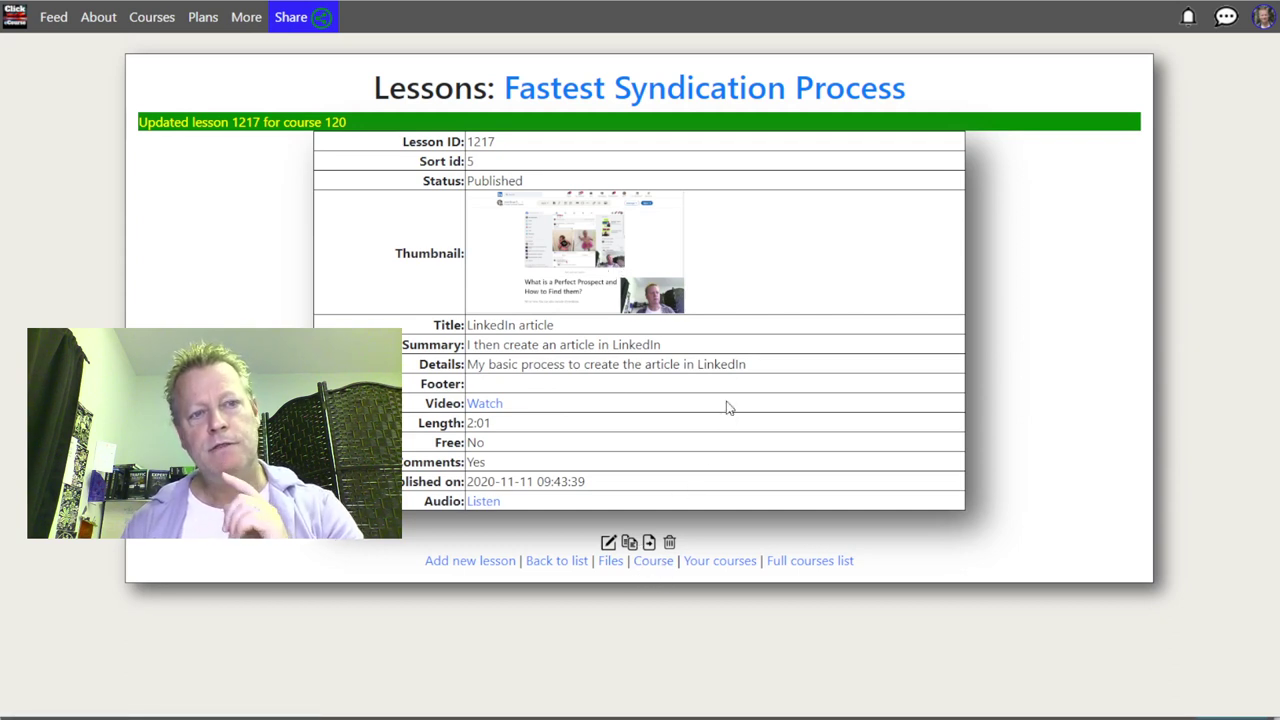
pyautogui.hotkey('alt', 'Left')
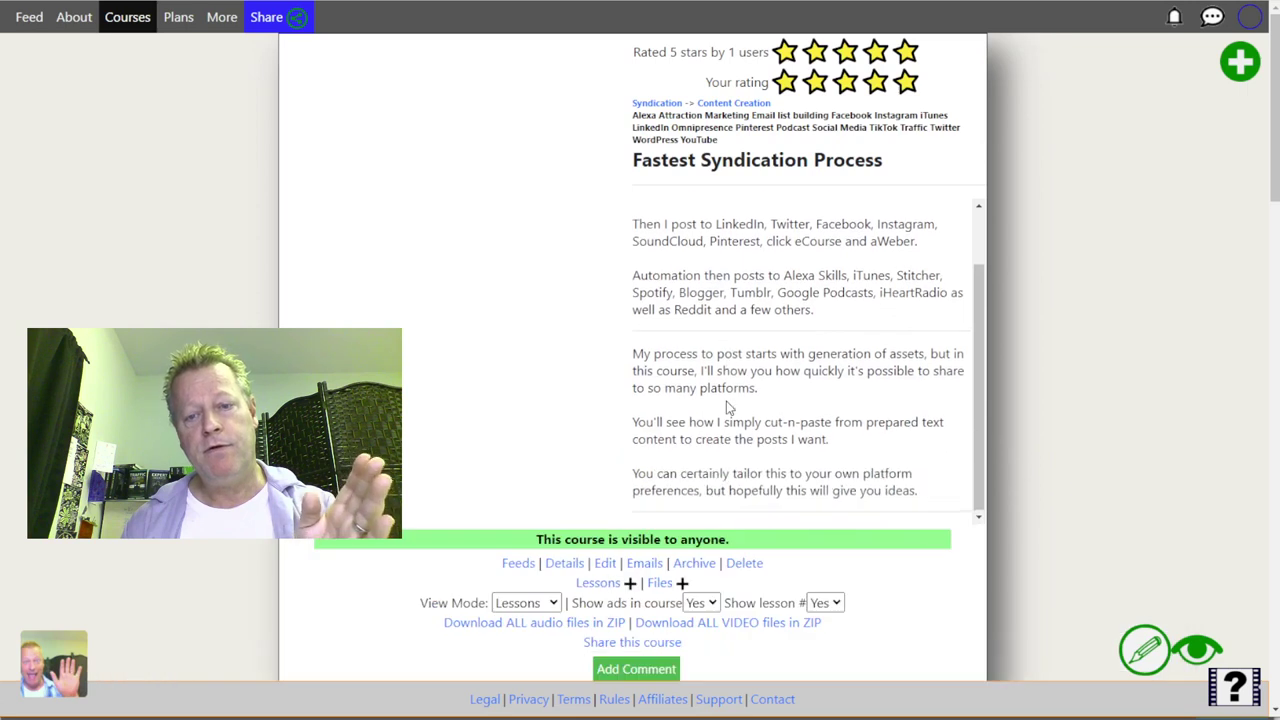
# Step: Scroll to the lesson grid and open Lesson #6, LinkedIn Groups, for editing
pyautogui.scroll(-8, 1000, 405)
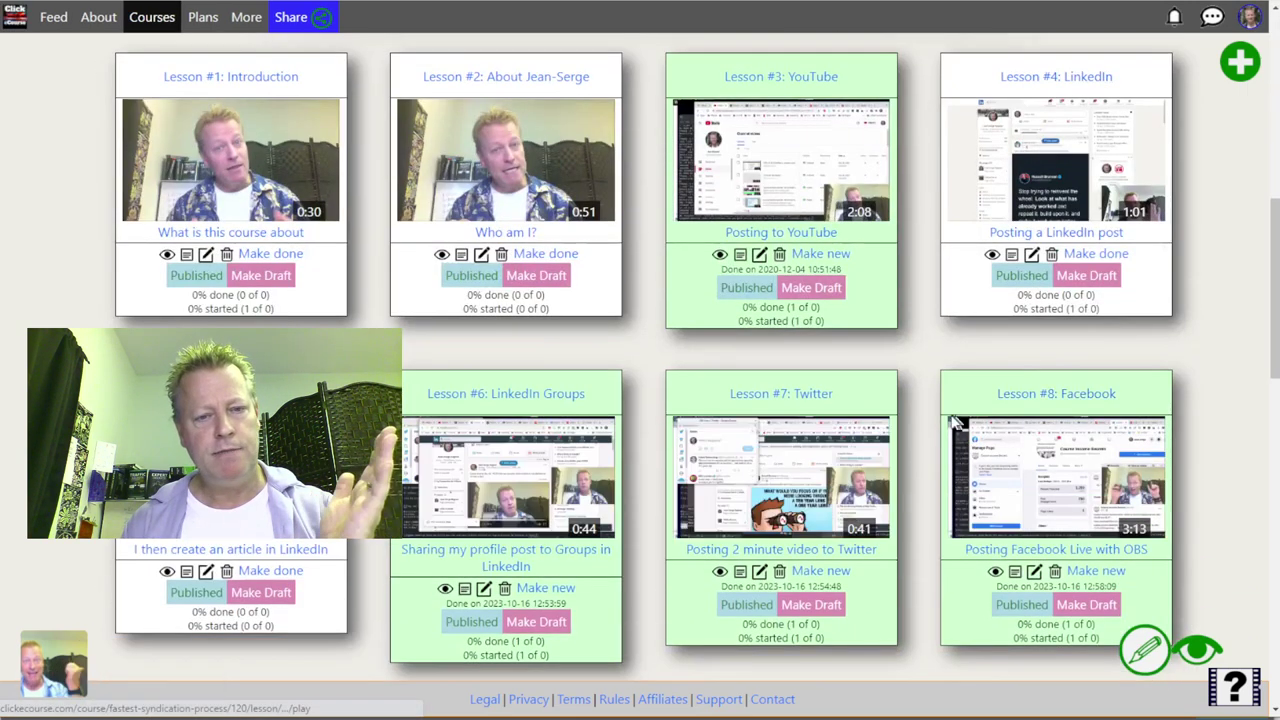
pyautogui.scroll(-1, 955, 422)
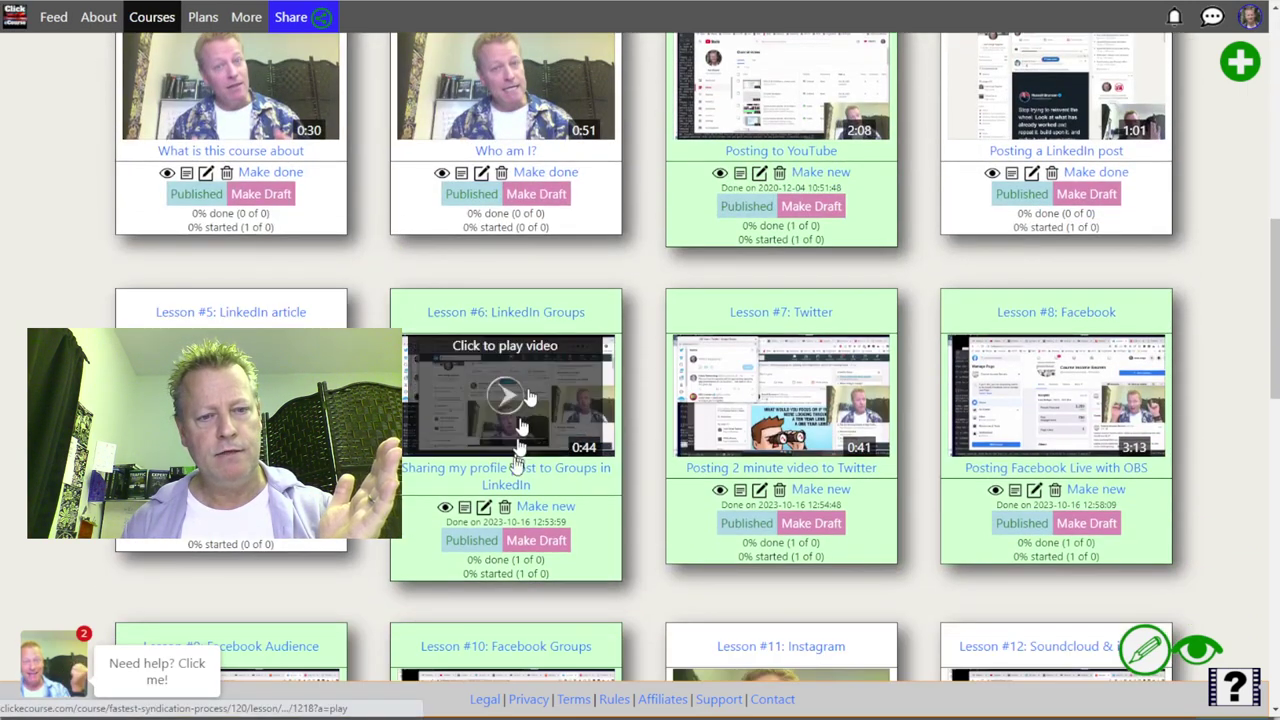
pyautogui.click(640, 490)
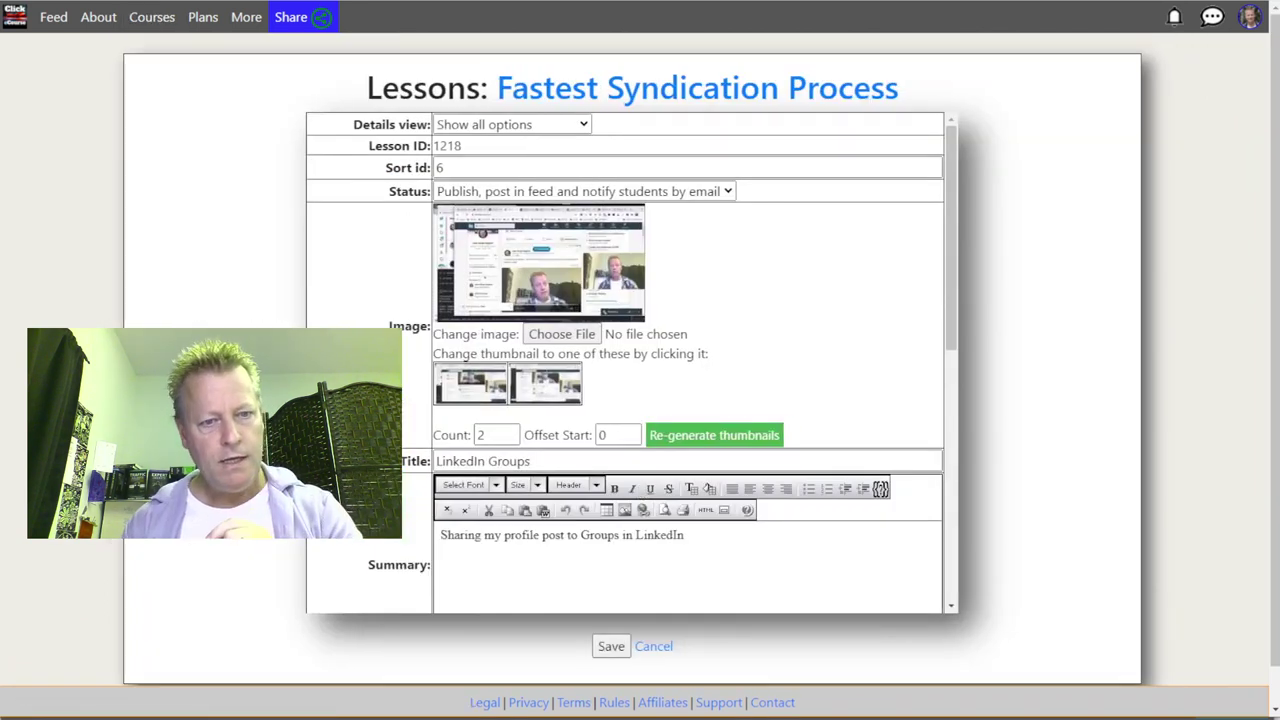
# Step: Upload 2-LinkedIn_Groups.mp4 as the lesson video, save, and reopen the lesson
pyautogui.scroll(-5, 457, 508)
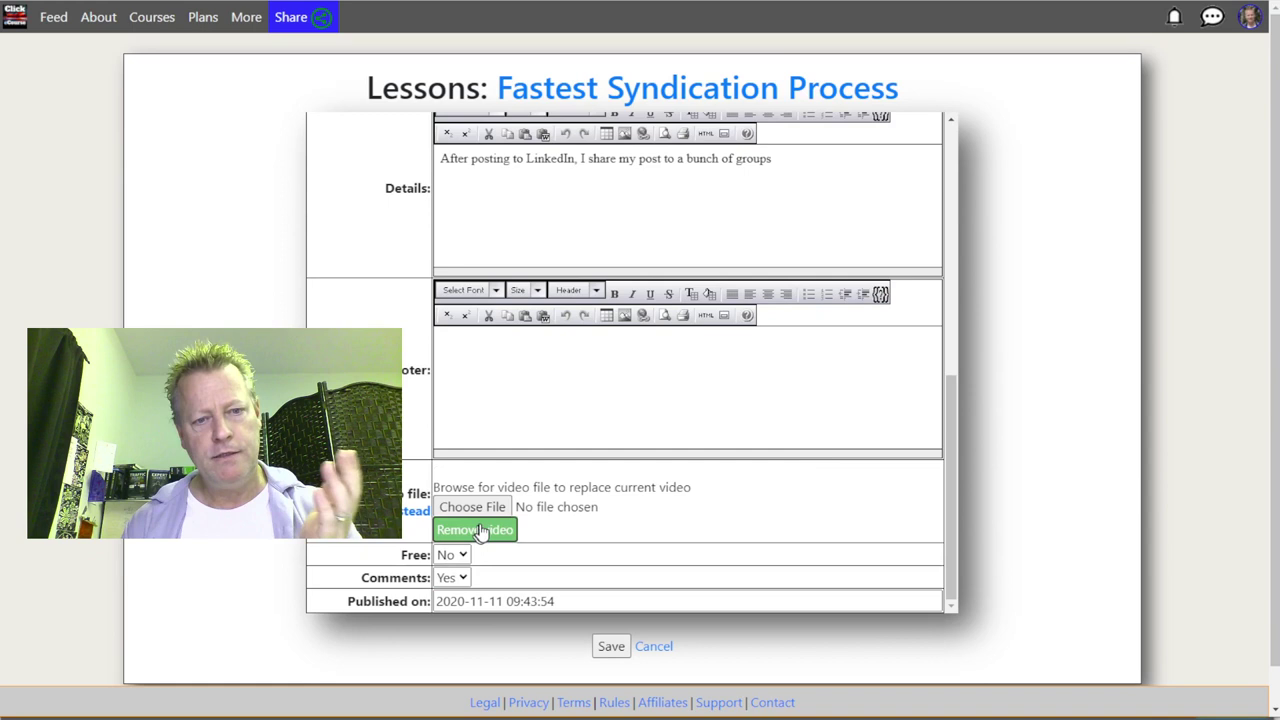
pyautogui.click(472, 507)
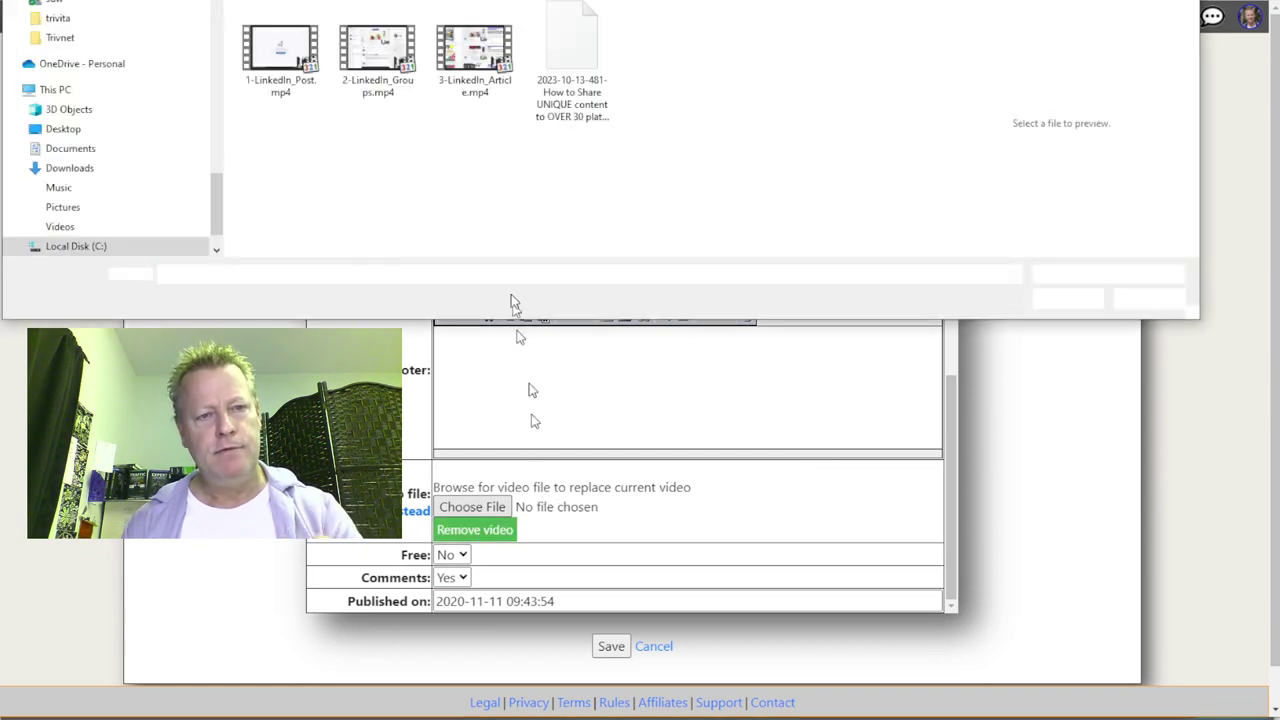
pyautogui.doubleClick(377, 55)
pyautogui.click(605, 646)
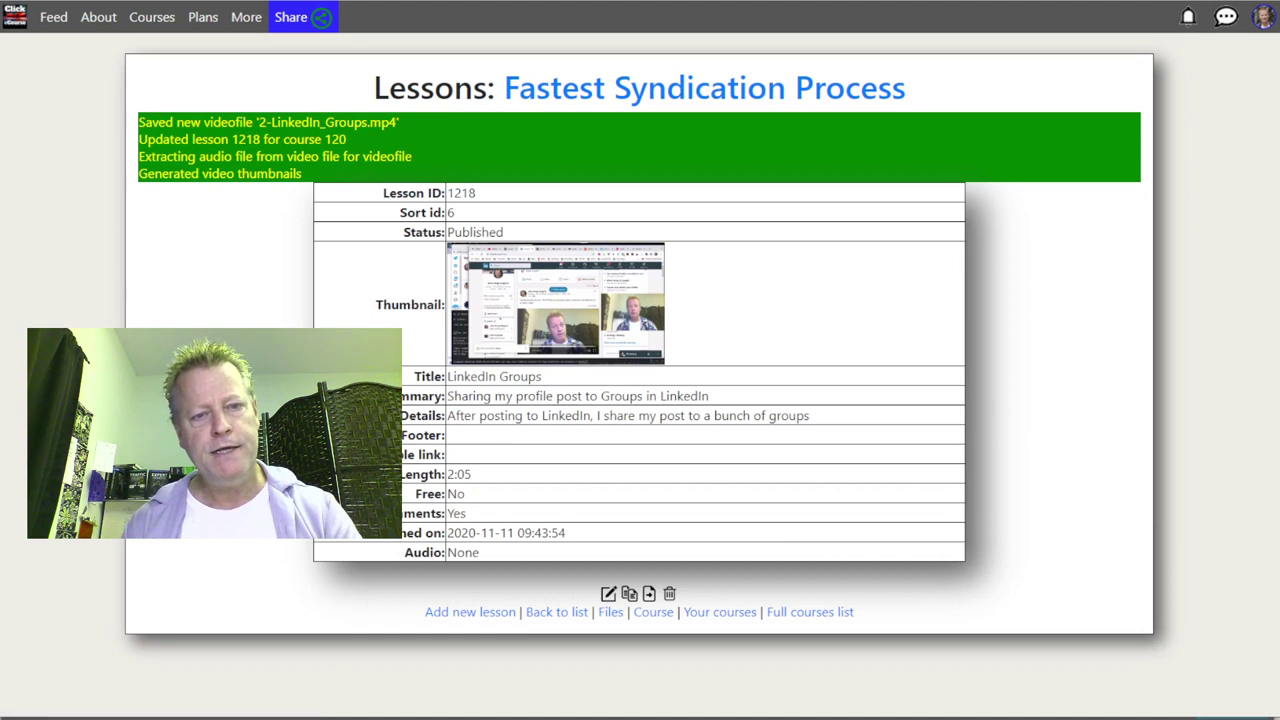
pyautogui.click(608, 593)
# Step: Set the thumbnail count to 10 and regenerate the LinkedIn Groups thumbnails
pyautogui.click(489, 436)
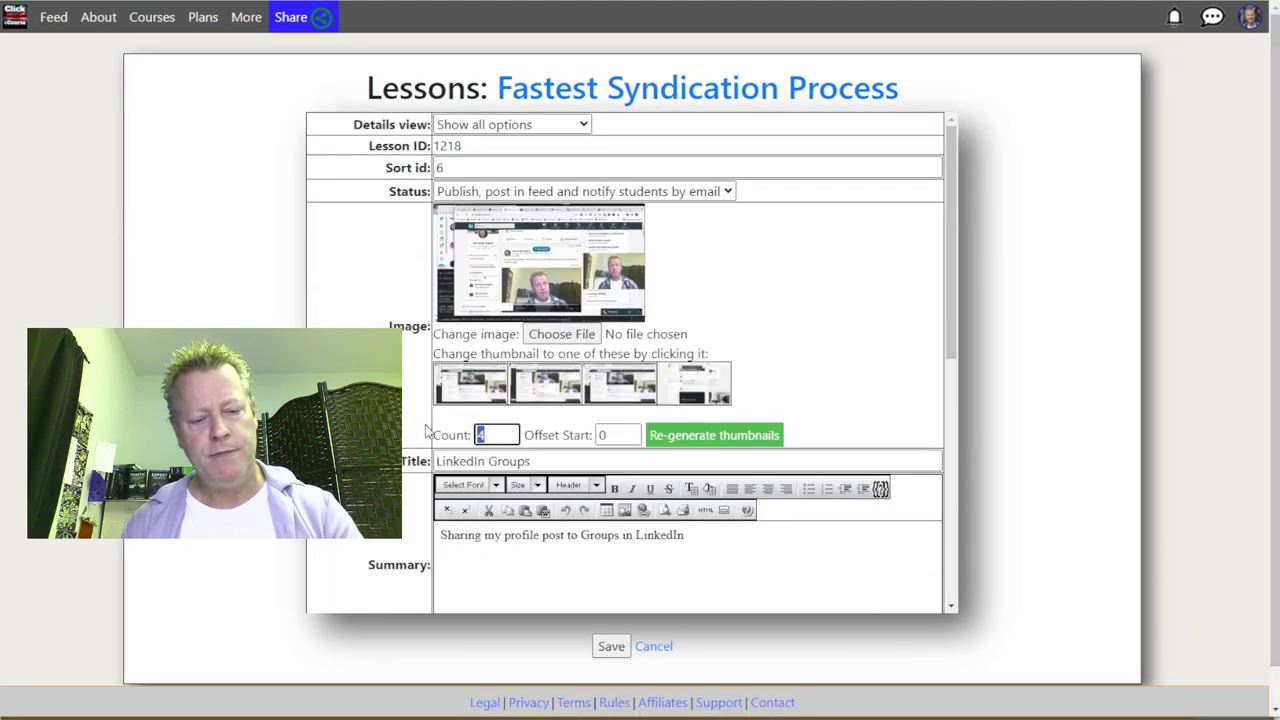
pyautogui.write('10')
pyautogui.click(705, 438)
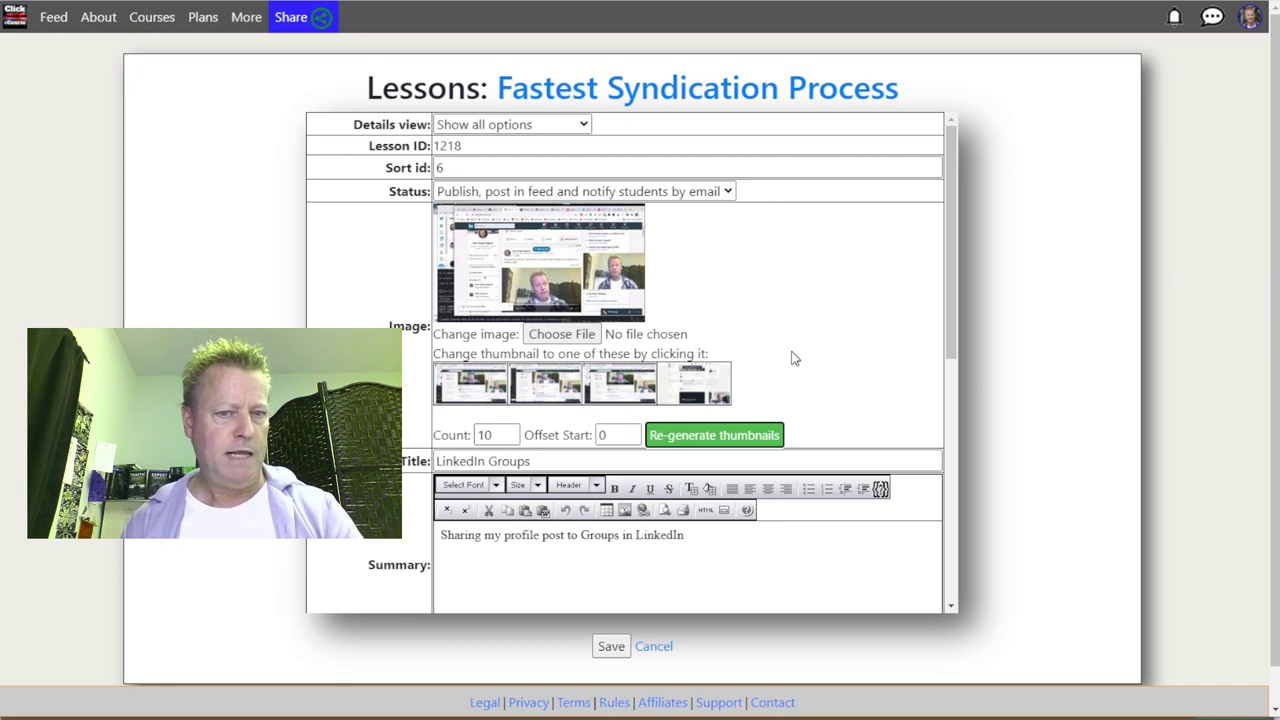
# Step: Choose the third thumbnail as the lesson image and save the lesson
pyautogui.moveTo(643, 444)
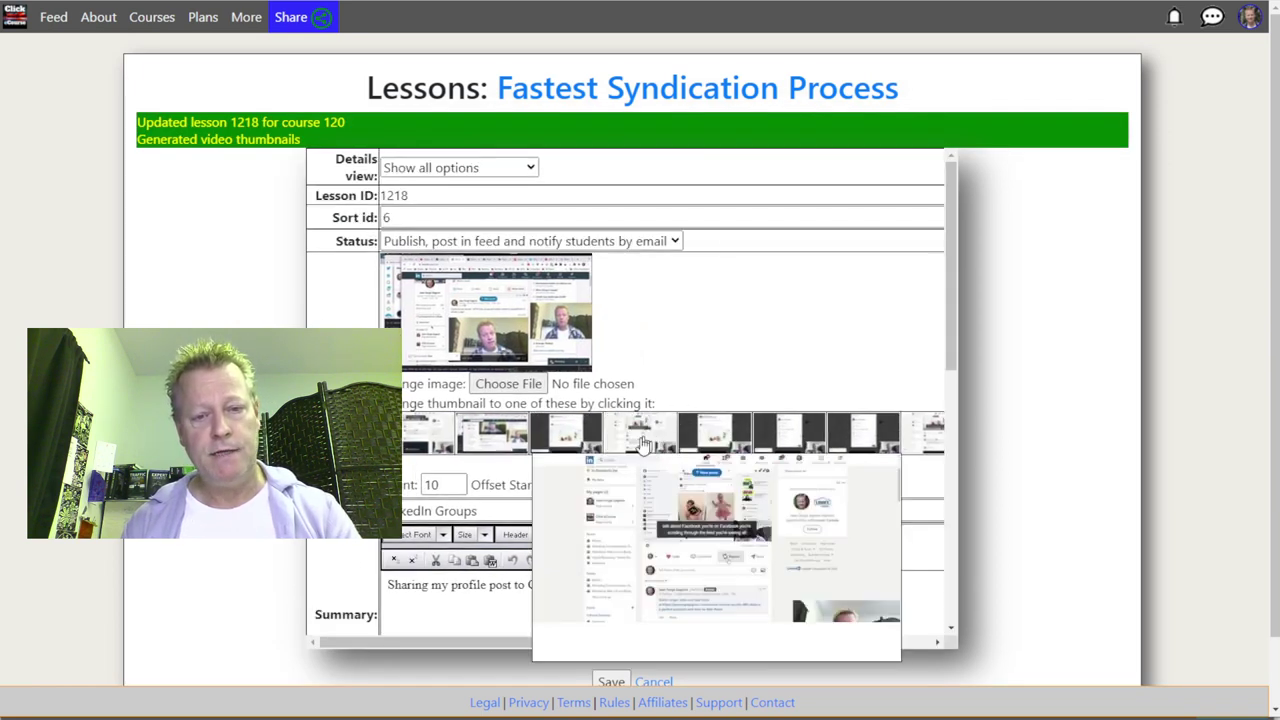
pyautogui.moveTo(705, 430)
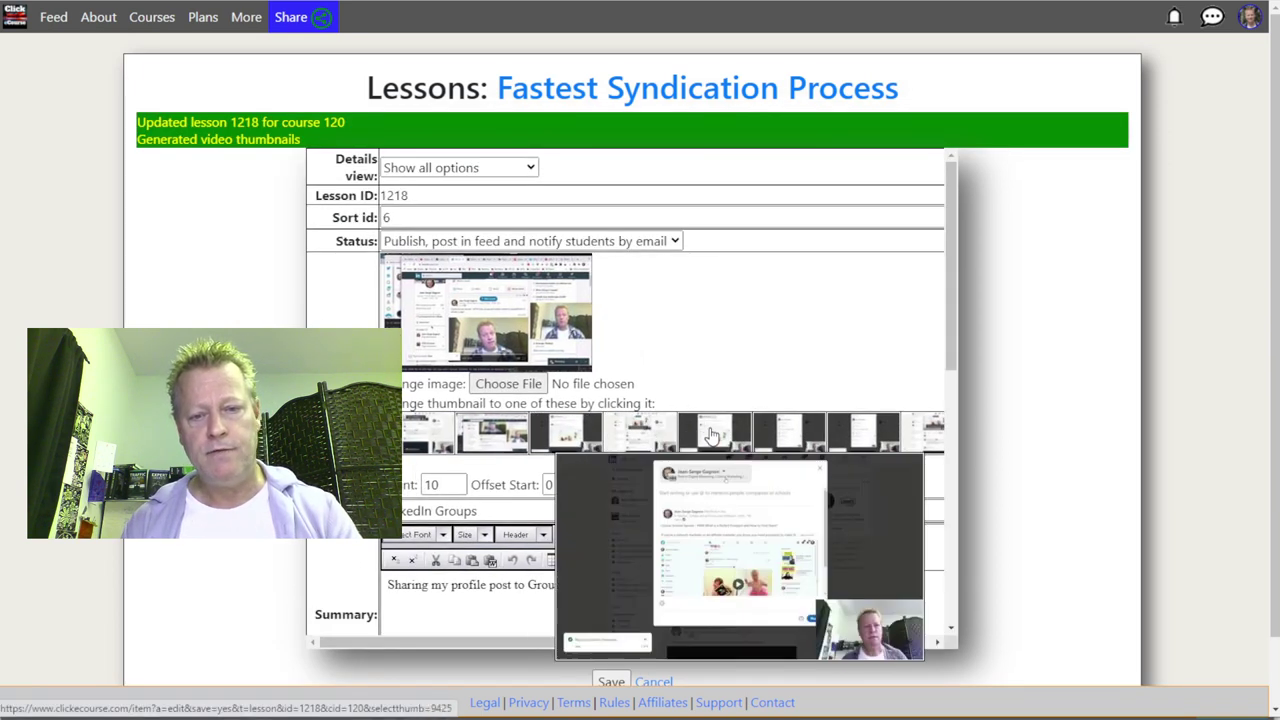
pyautogui.moveTo(567, 437)
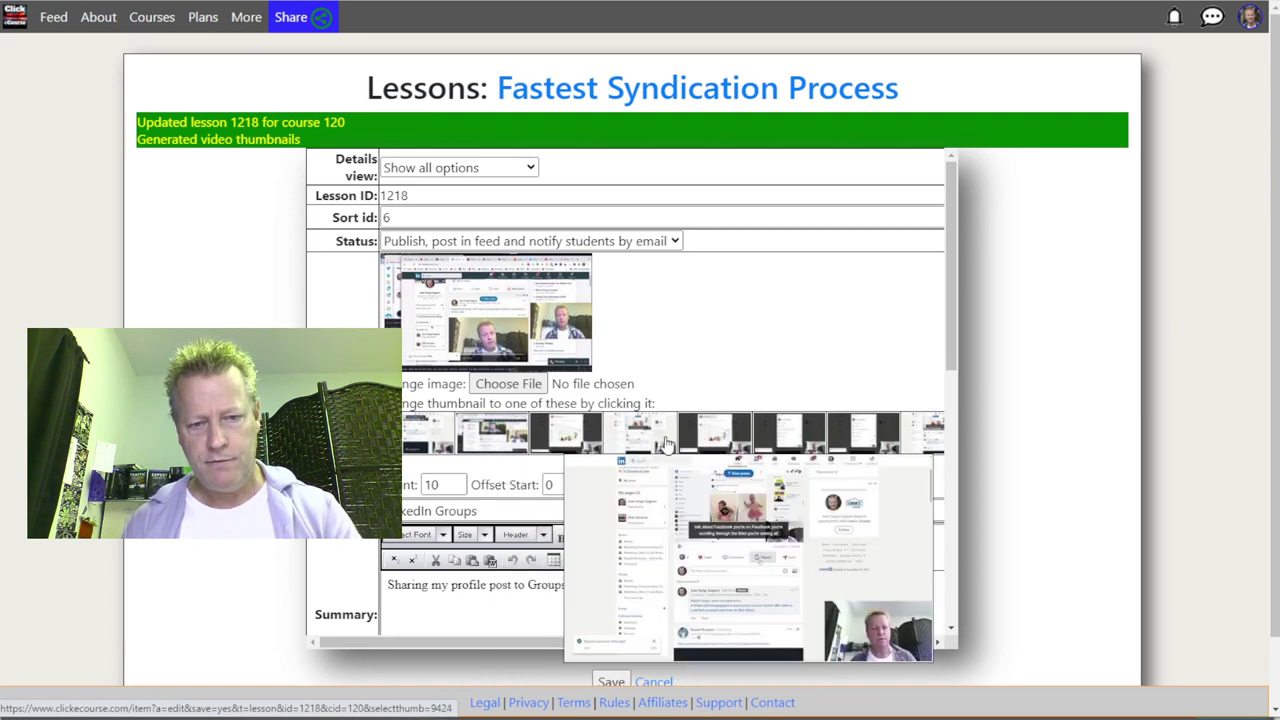
pyautogui.moveTo(860, 443)
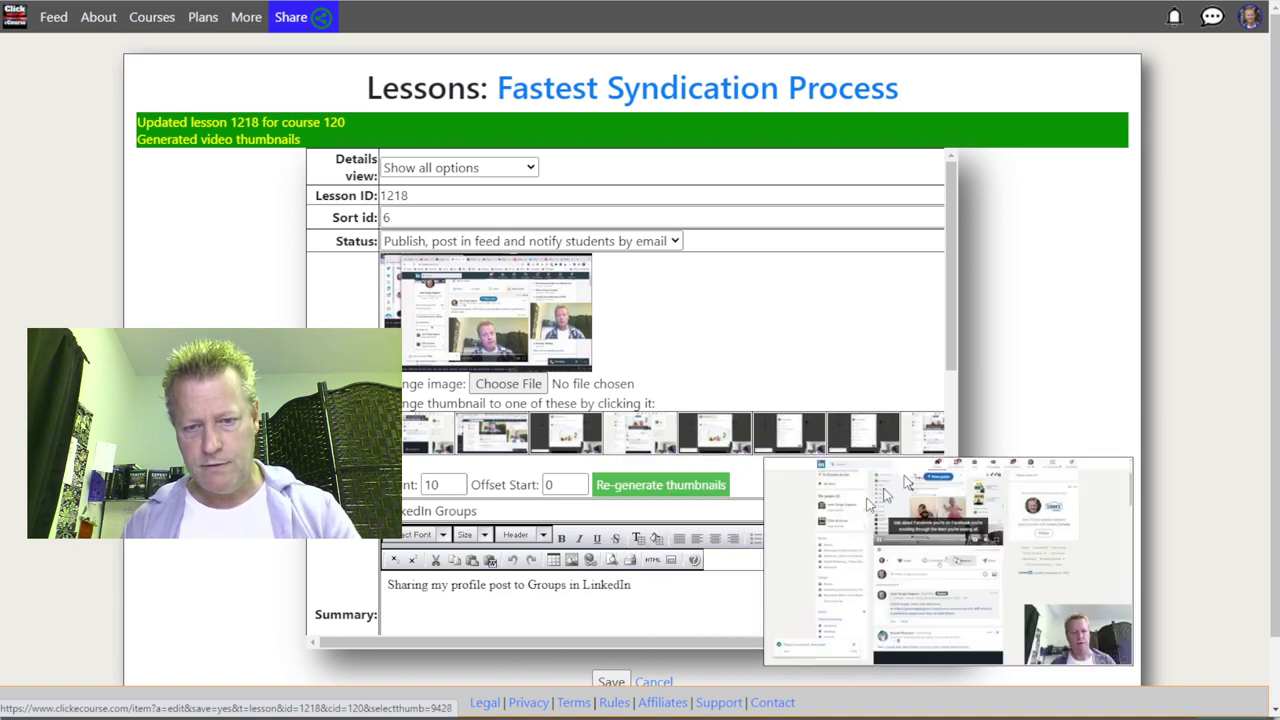
pyautogui.moveTo(704, 648); pyautogui.dragTo(880, 642)
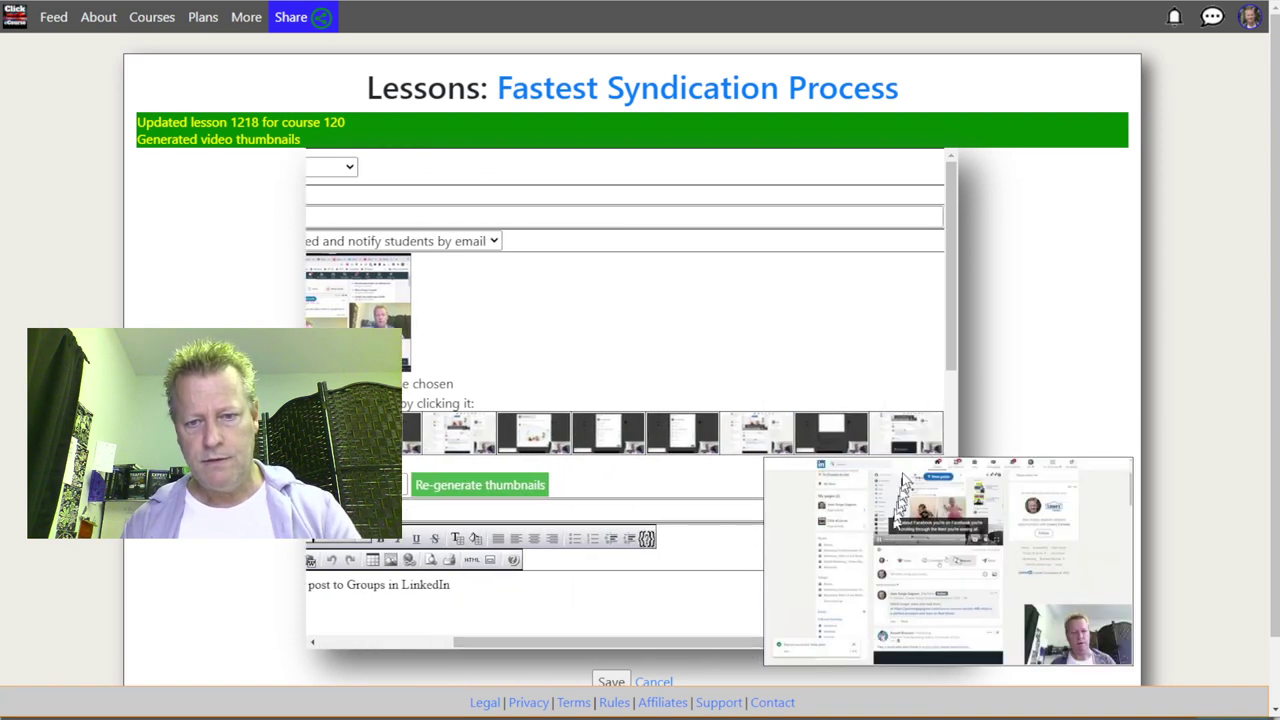
pyautogui.moveTo(905, 450)
pyautogui.moveTo(828, 435)
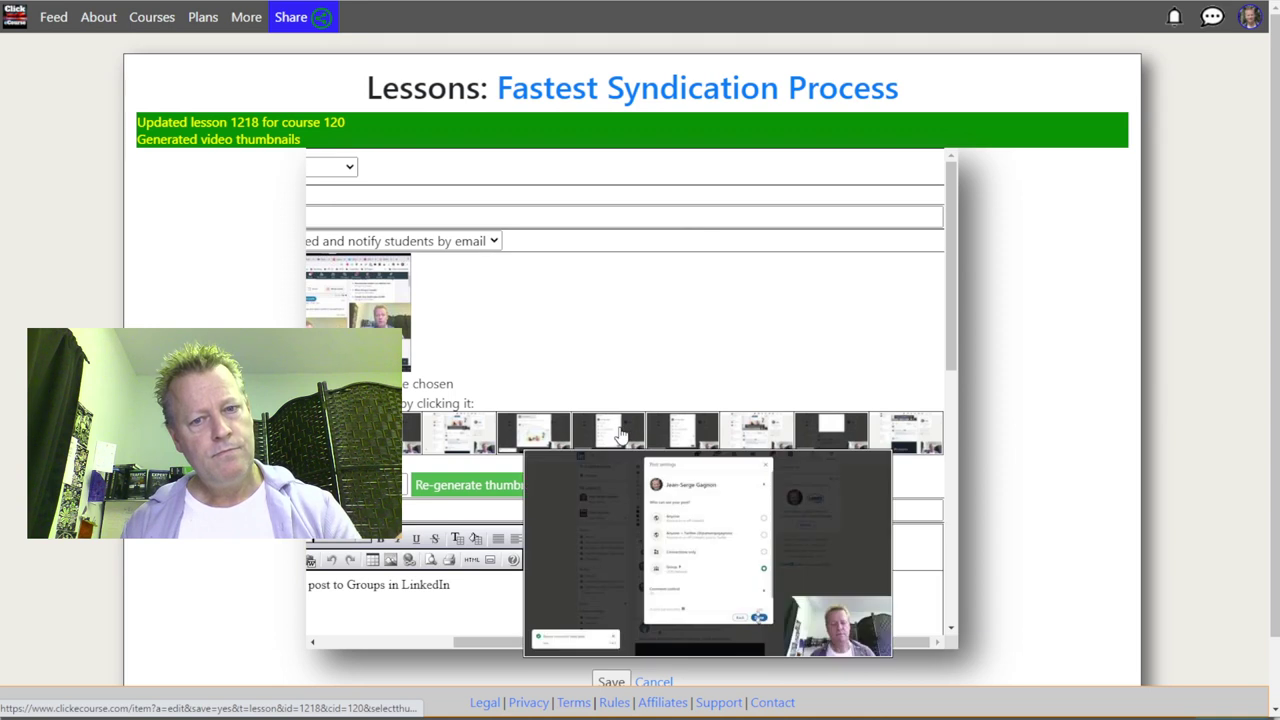
pyautogui.click(535, 438)
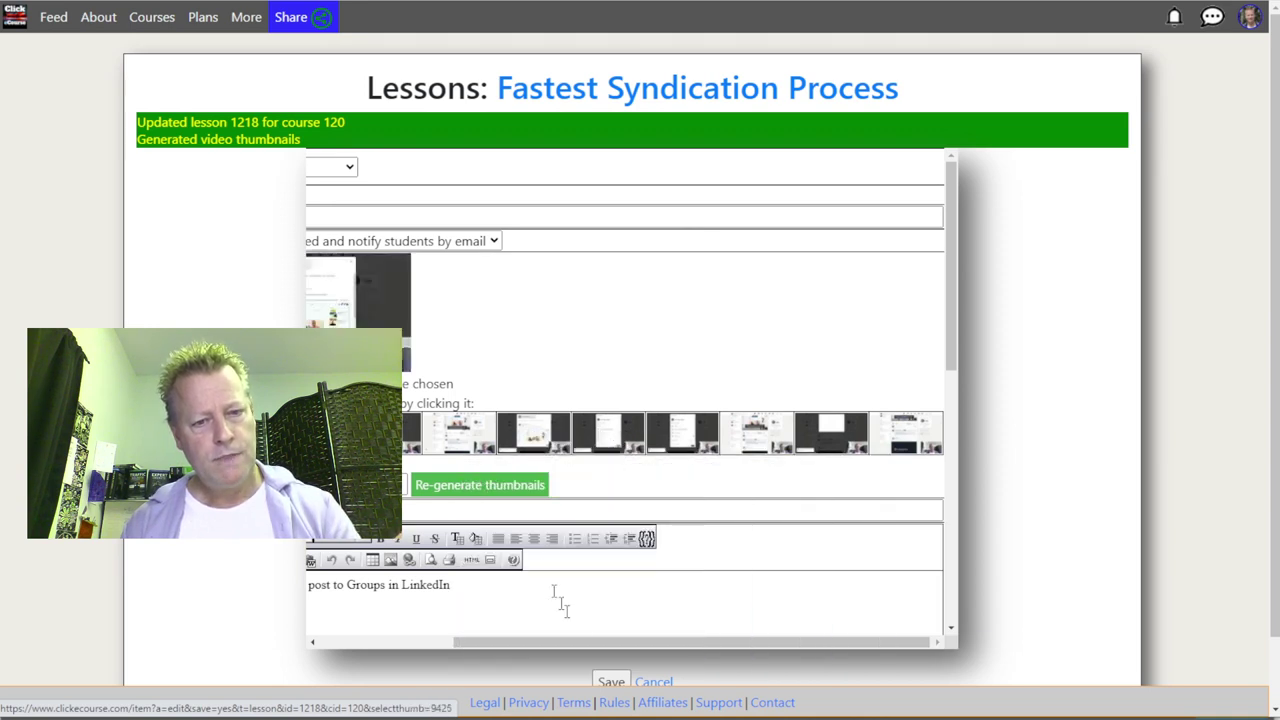
pyautogui.click(611, 682)
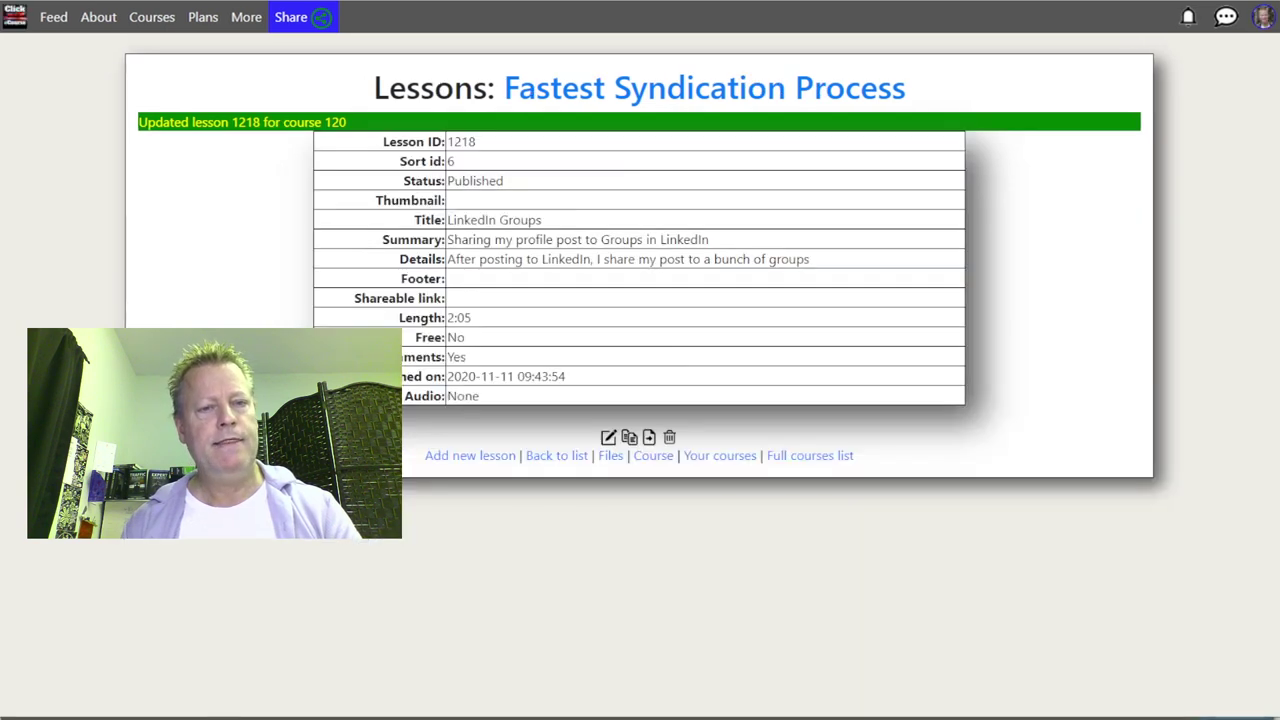
# Step: Return to the course page and review the updated LinkedIn lessons in the grid
pyautogui.click(640, 564)
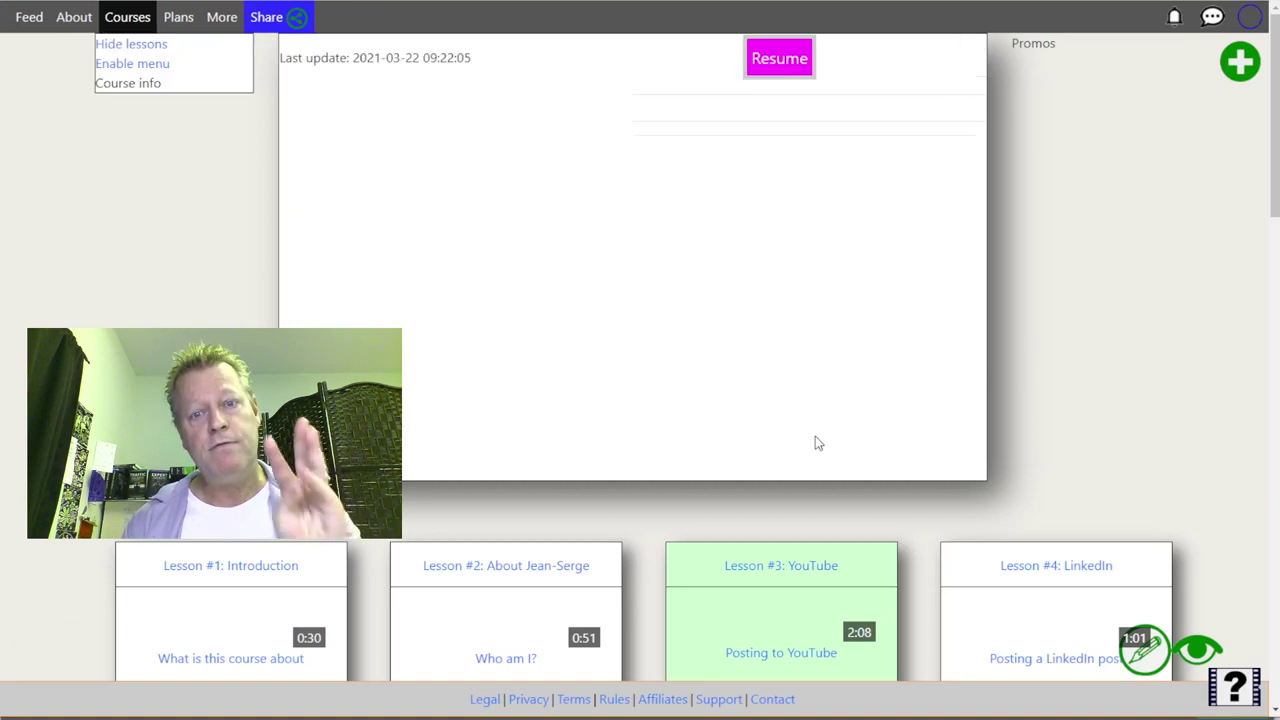
pyautogui.scroll(-3, 815, 436)
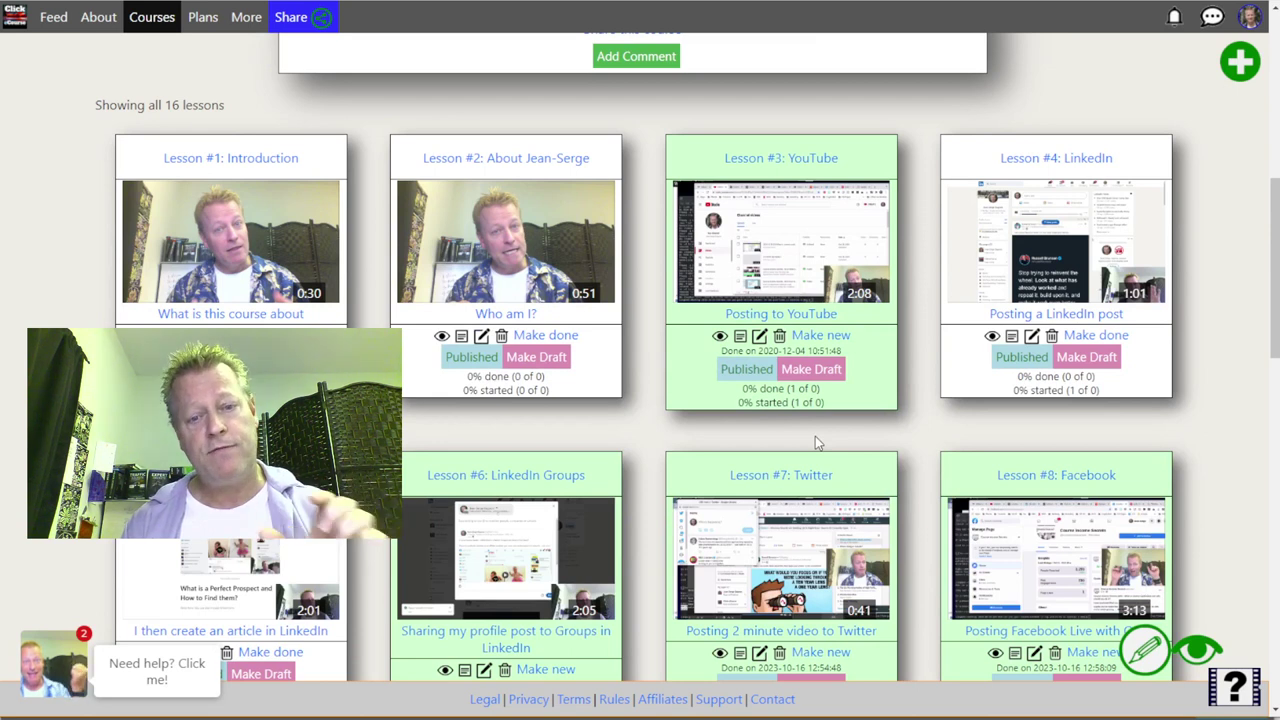
pyautogui.scroll(-3, 850, 500)
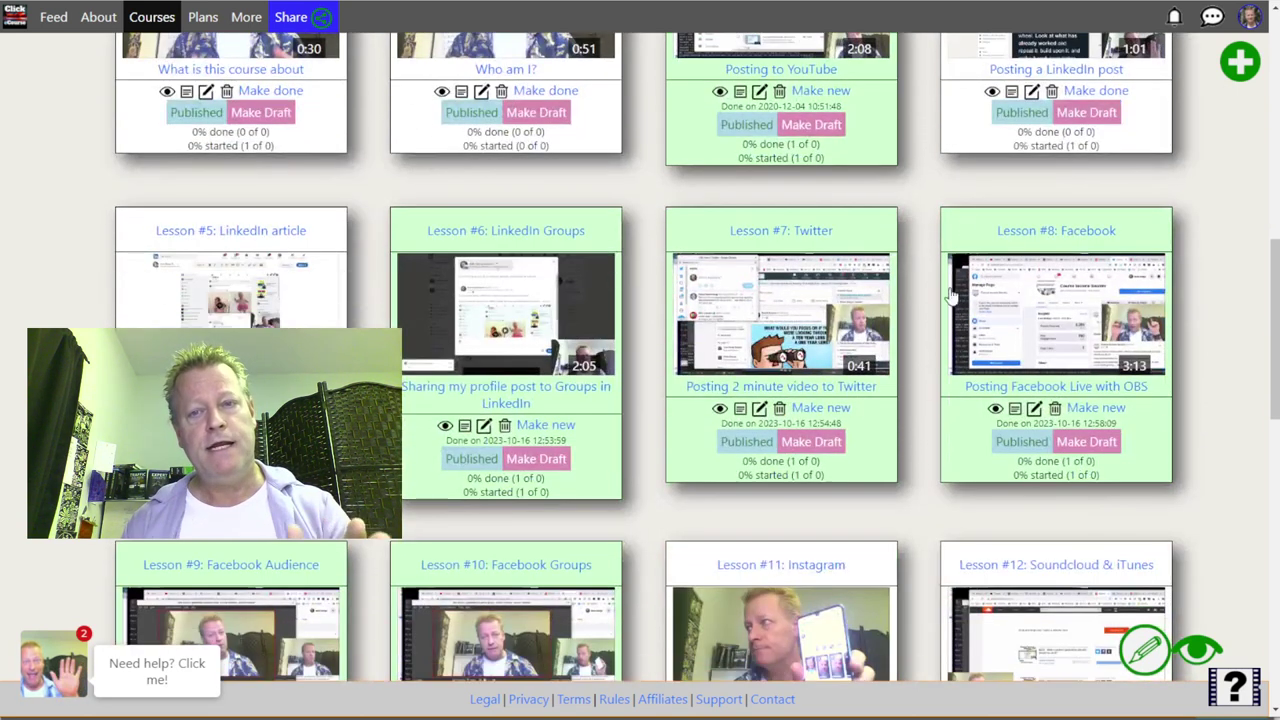
pyautogui.scroll(3, 992, 133)
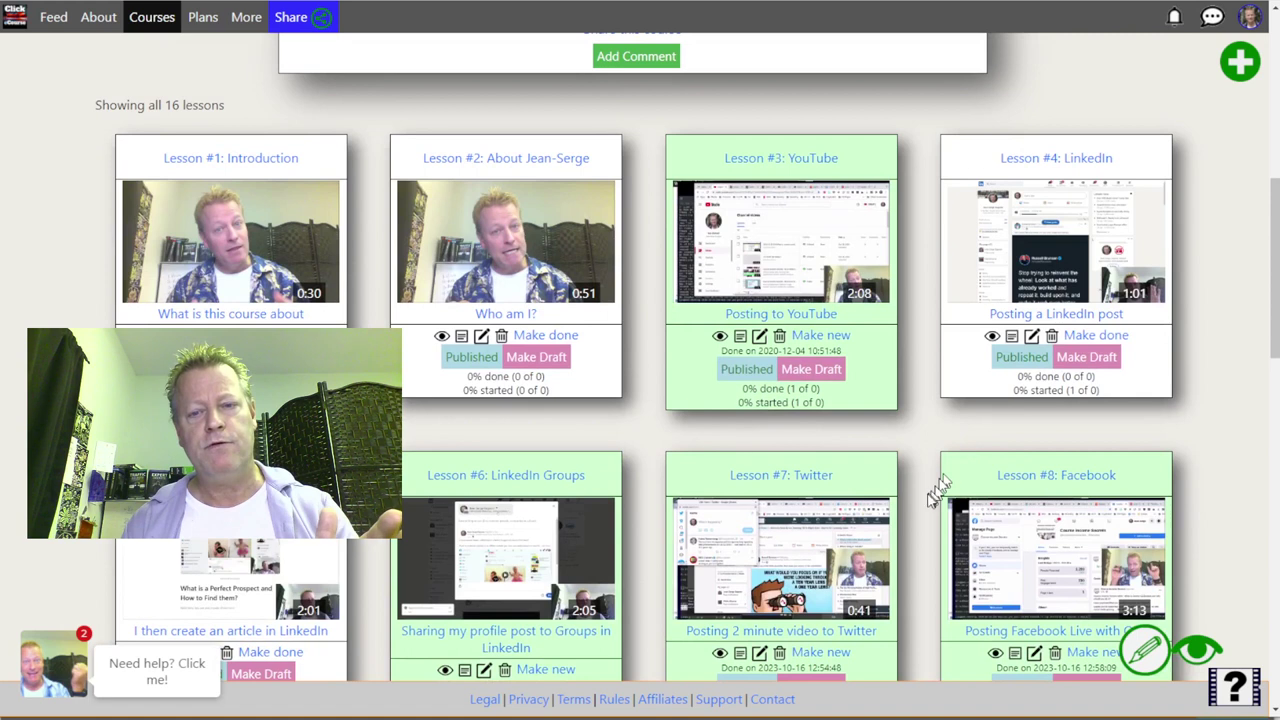
pyautogui.scroll(-2, 910, 503)
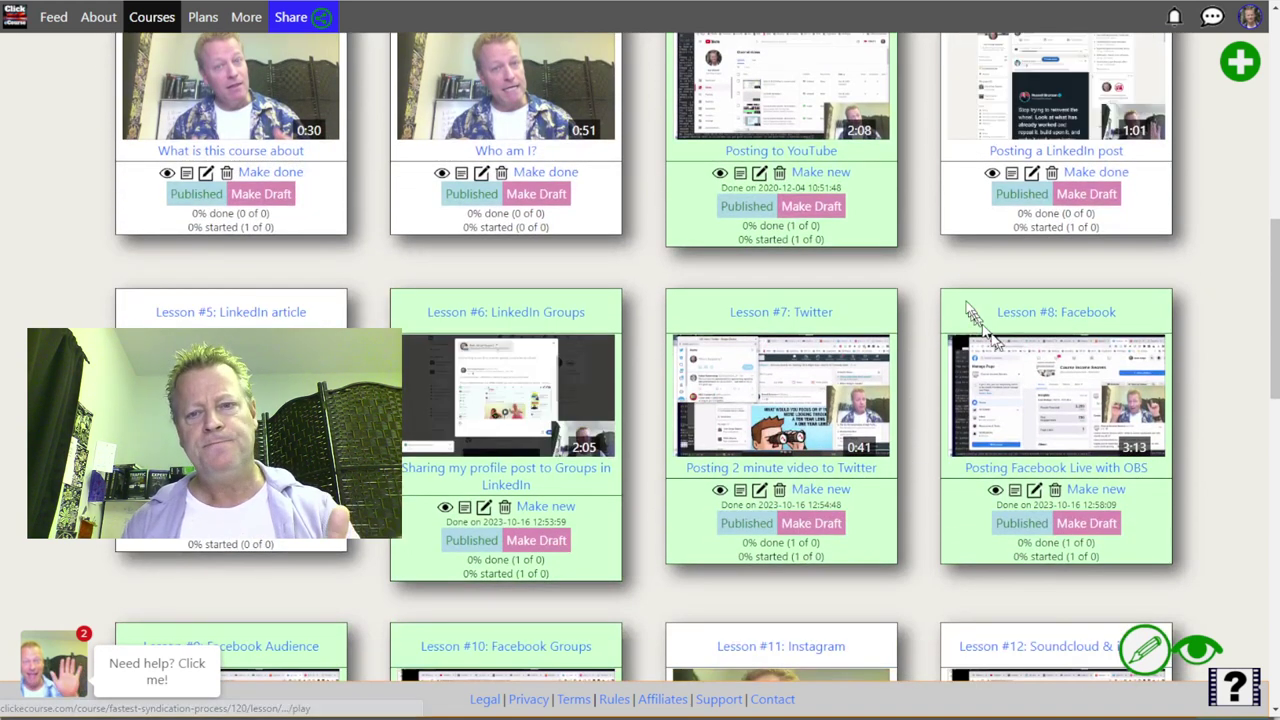
# Step: Scroll back up and open the course's Deals and Coupons list
pyautogui.scroll(1, 950, 290)
pyautogui.scroll(1, 924, 262)
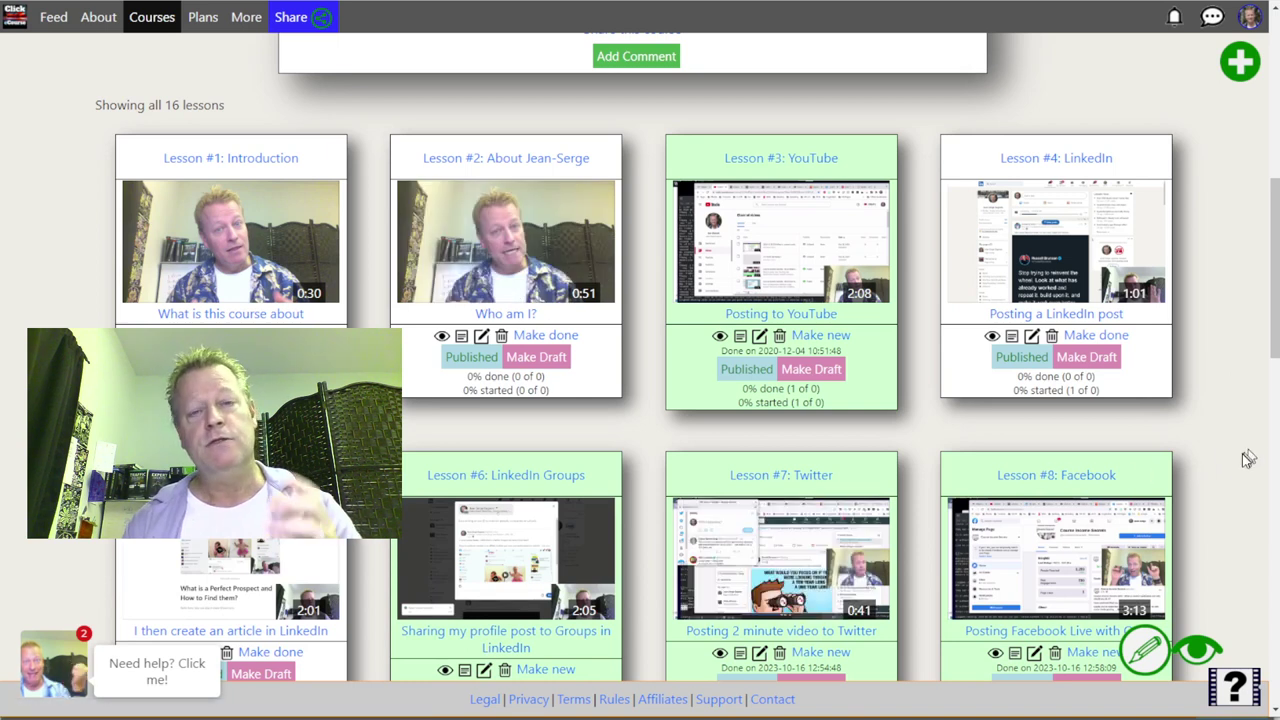
pyautogui.scroll(6, 1245, 461)
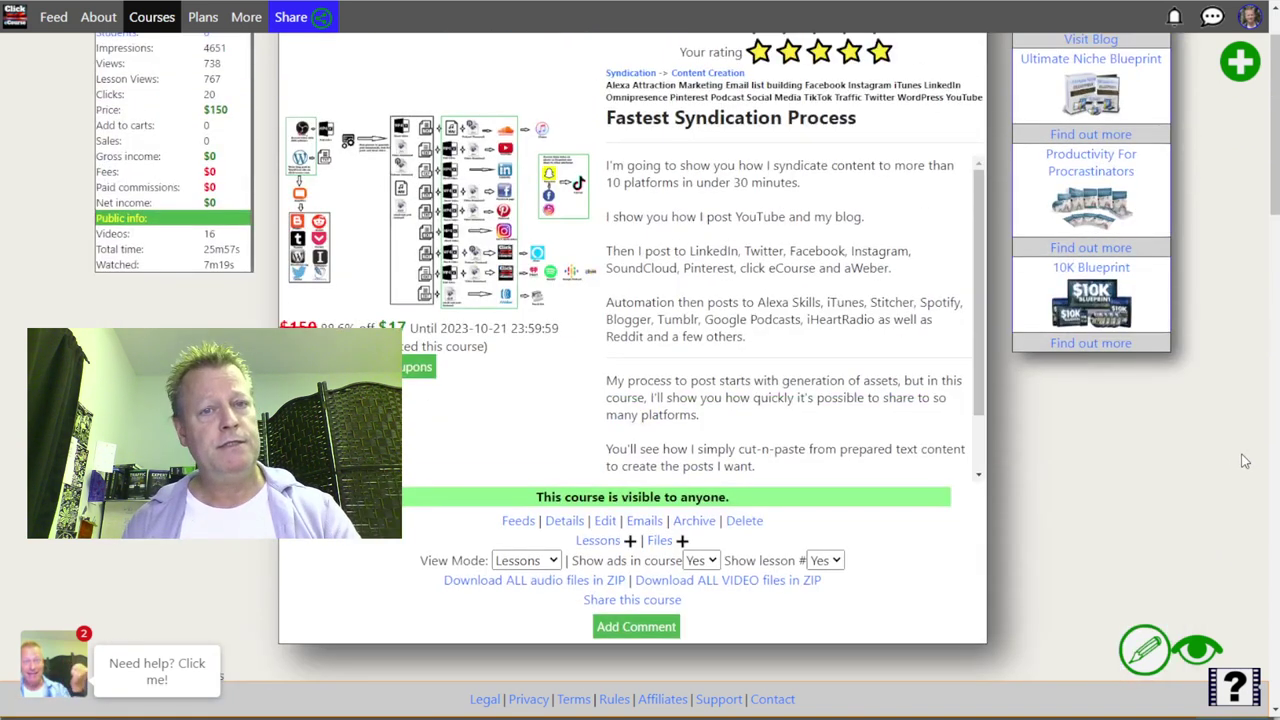
pyautogui.scroll(-4, 1131, 434)
pyautogui.scroll(4, 1130, 433)
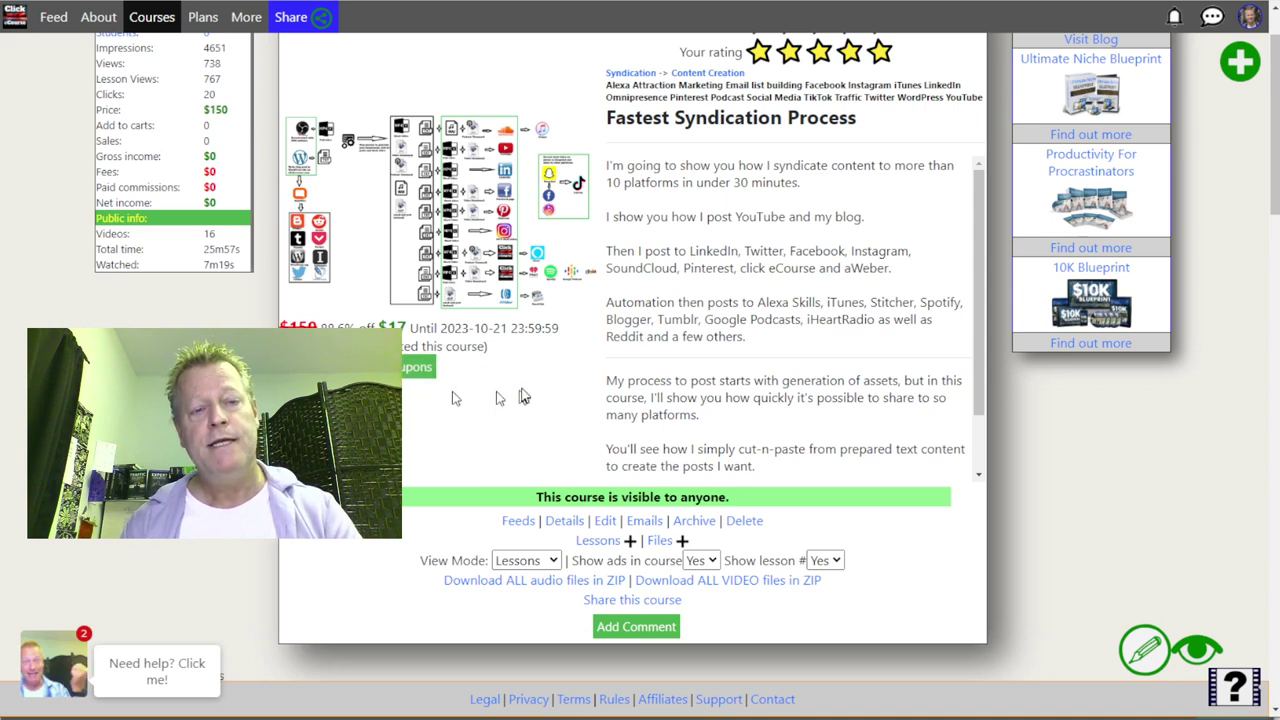
pyautogui.click(418, 370)
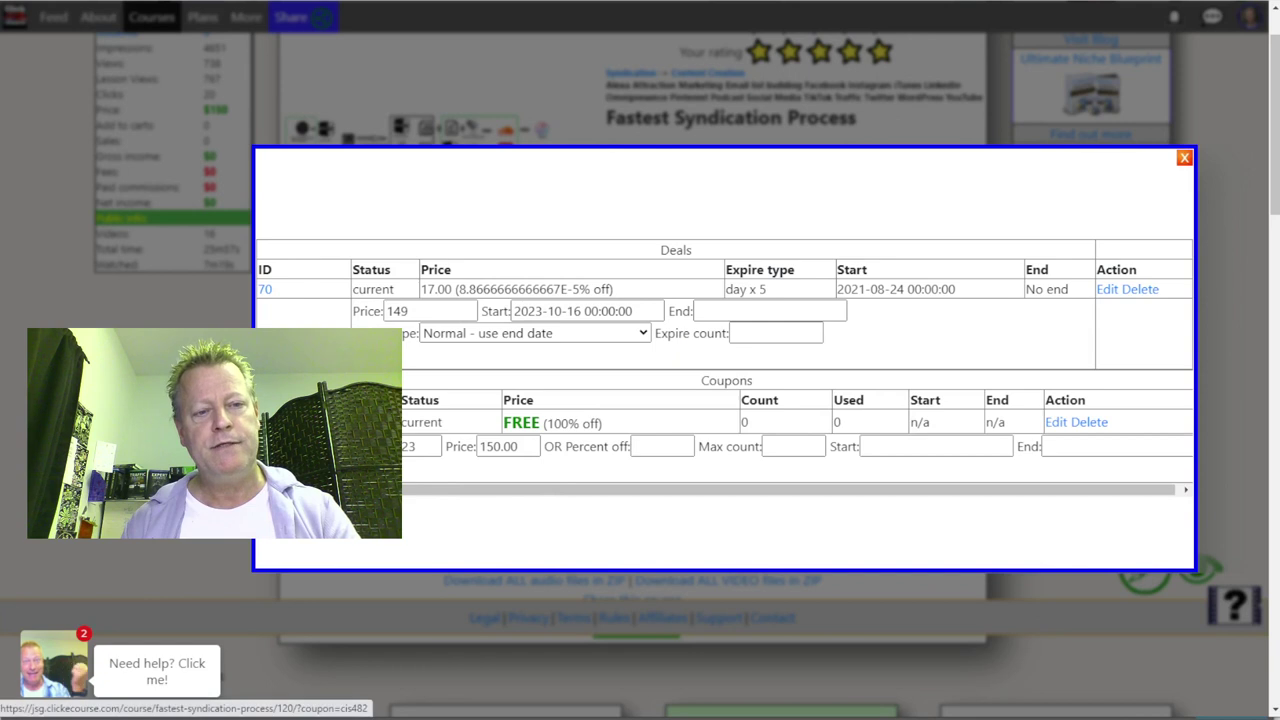
# Step: Open the FREE coupon link in an incognito window
pyautogui.rightClick(336, 426)
pyautogui.click(380, 474)
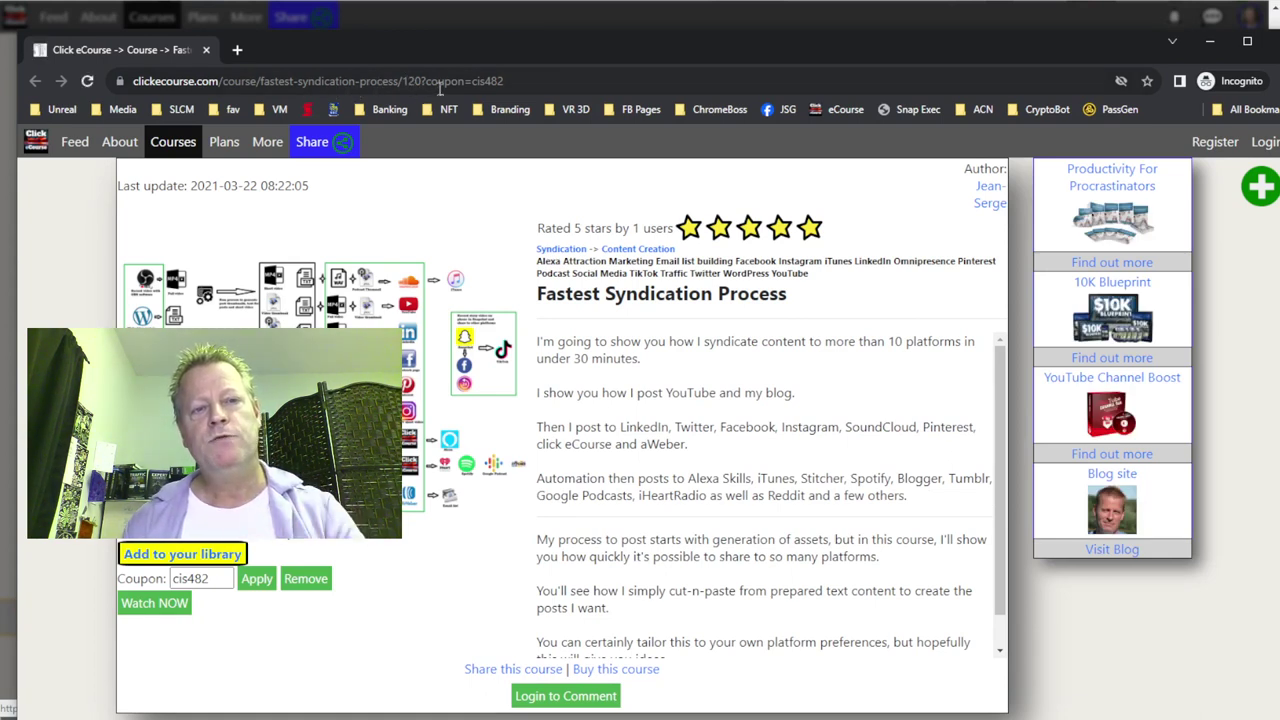
# Step: Check the full coupon course link and confirm the course shows a $0 price with the coupon
pyautogui.moveTo(512, 80); pyautogui.dragTo(103, 90)
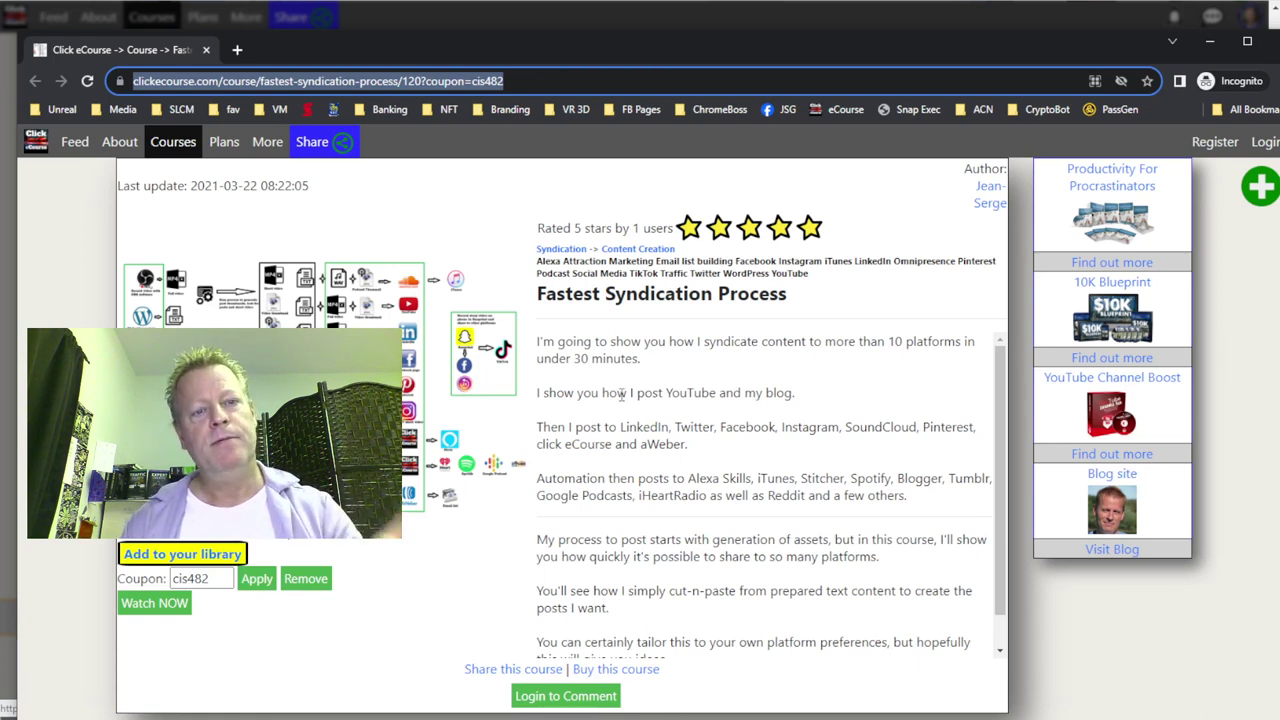
pyautogui.click(483, 84)
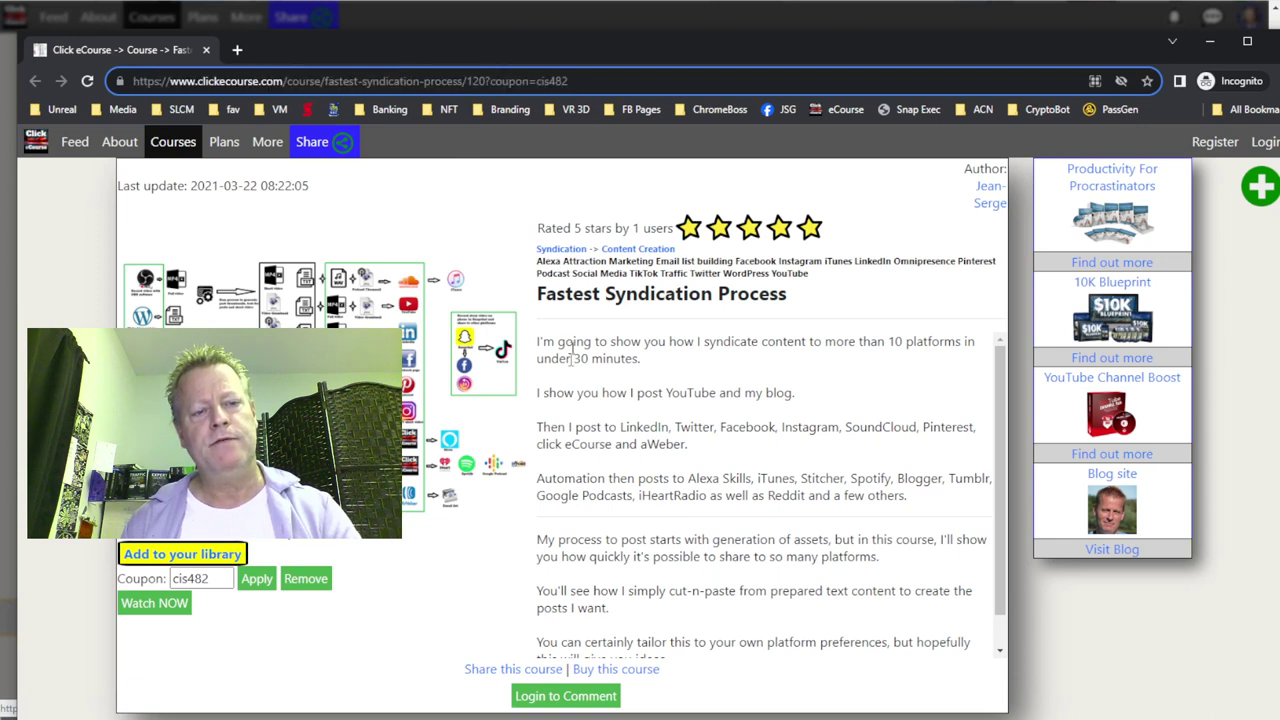
pyautogui.scroll(-3, 571, 358)
pyautogui.moveTo(214, 205); pyautogui.dragTo(248, 232)
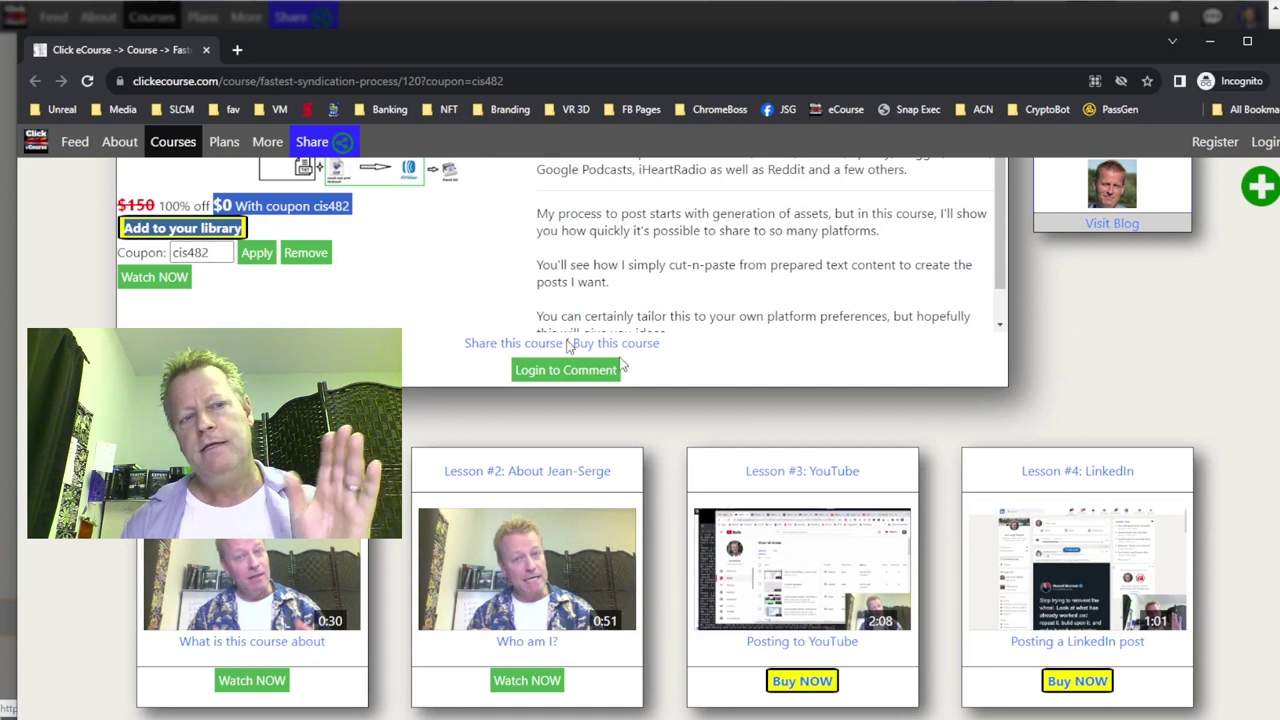
pyautogui.click(276, 238)
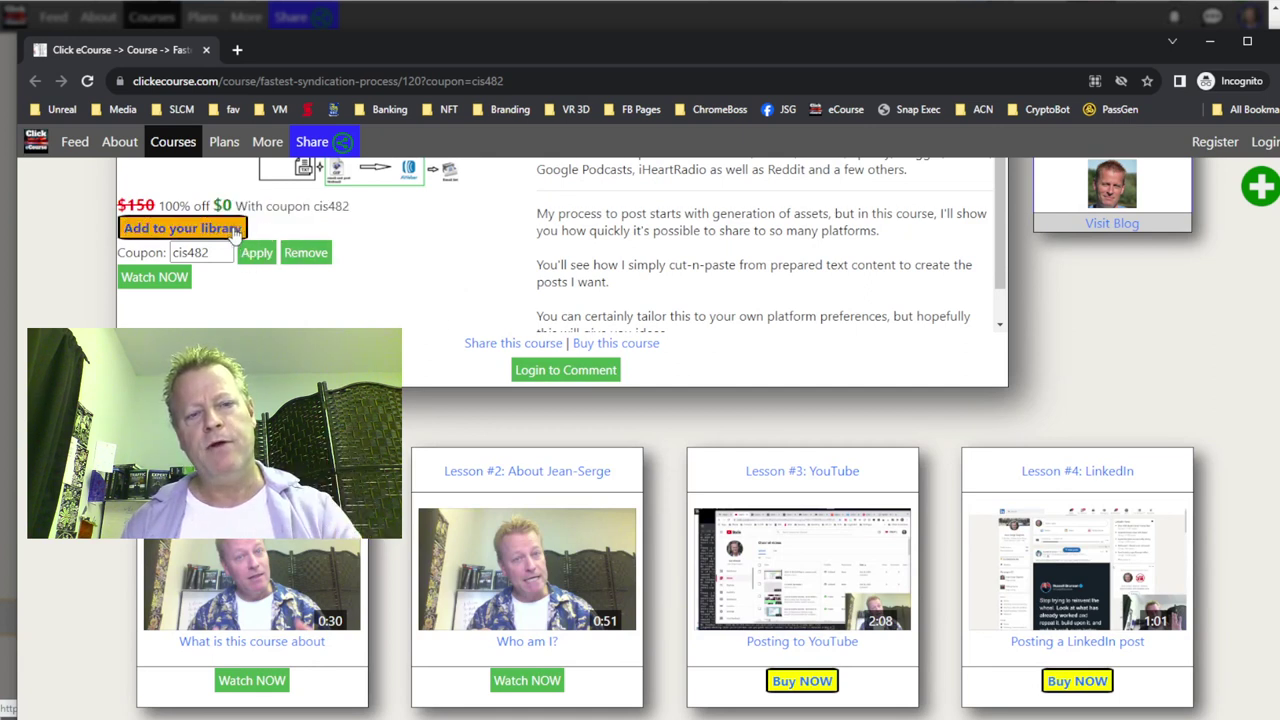
# Step: Scroll the coupon preview page and briefly highlight the 'Email list building' tag
pyautogui.scroll(3, 469, 416)
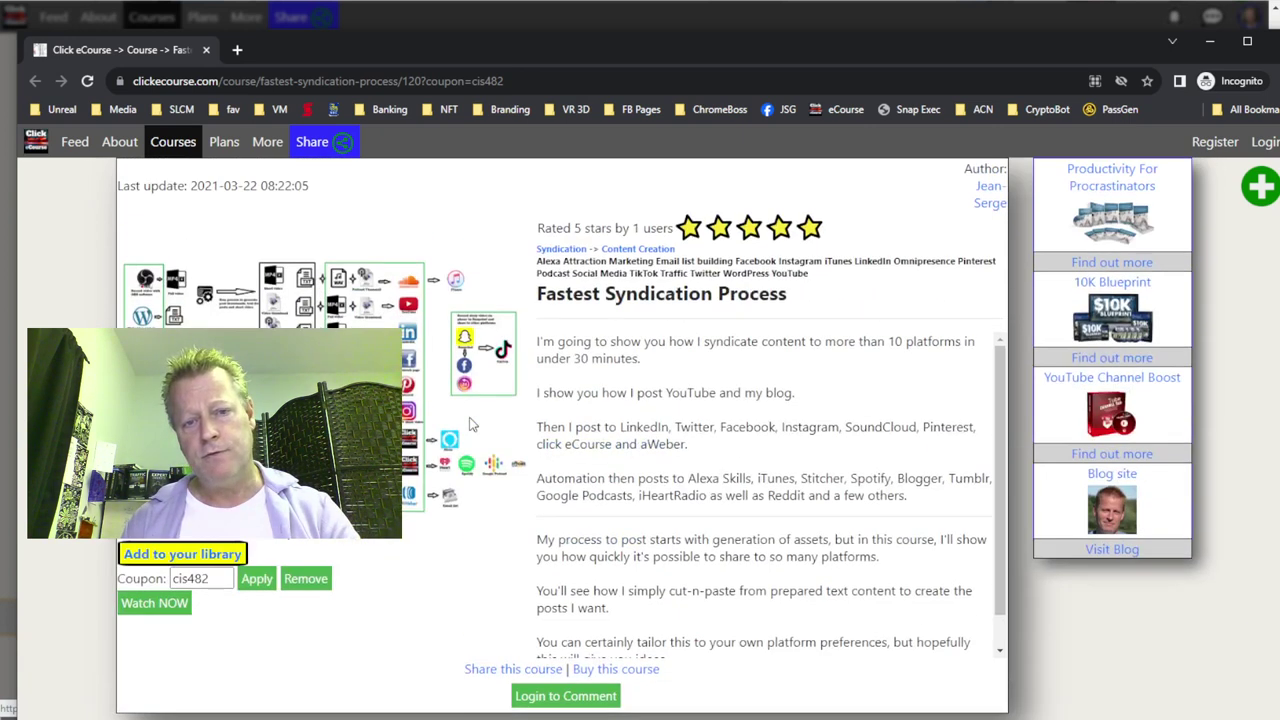
pyautogui.scroll(-15, 472, 425)
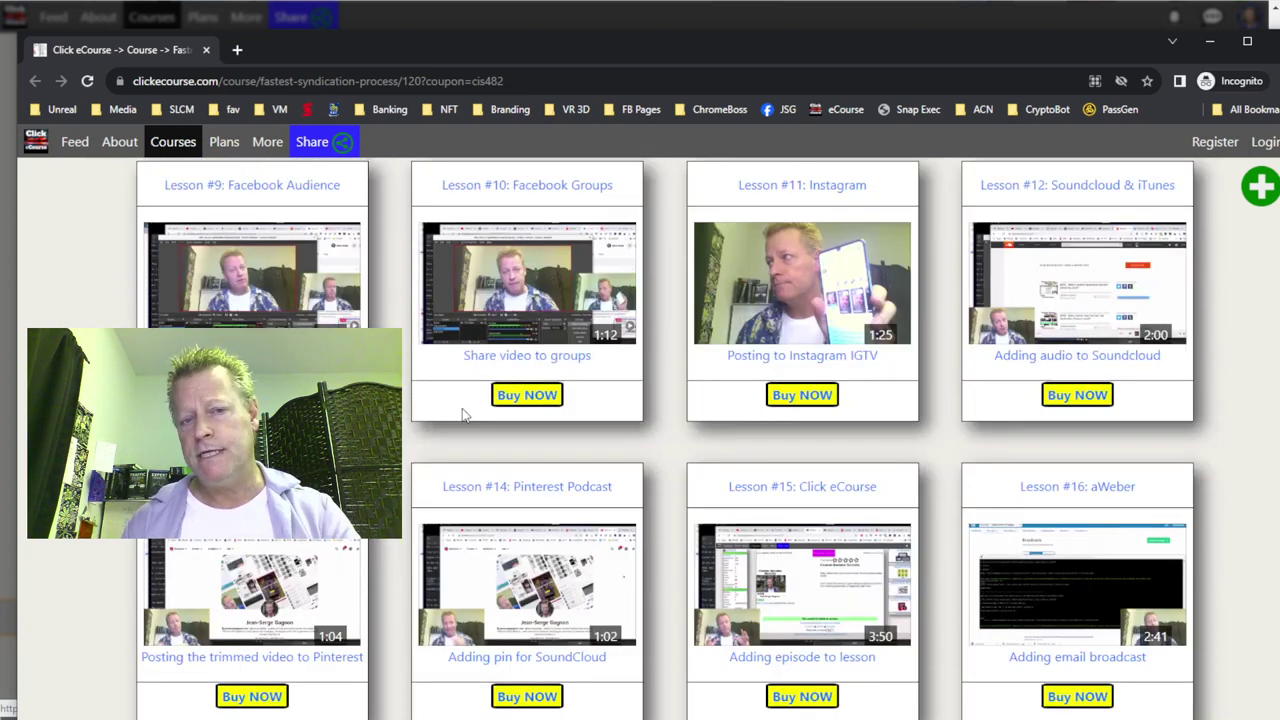
pyautogui.scroll(12, 462, 415)
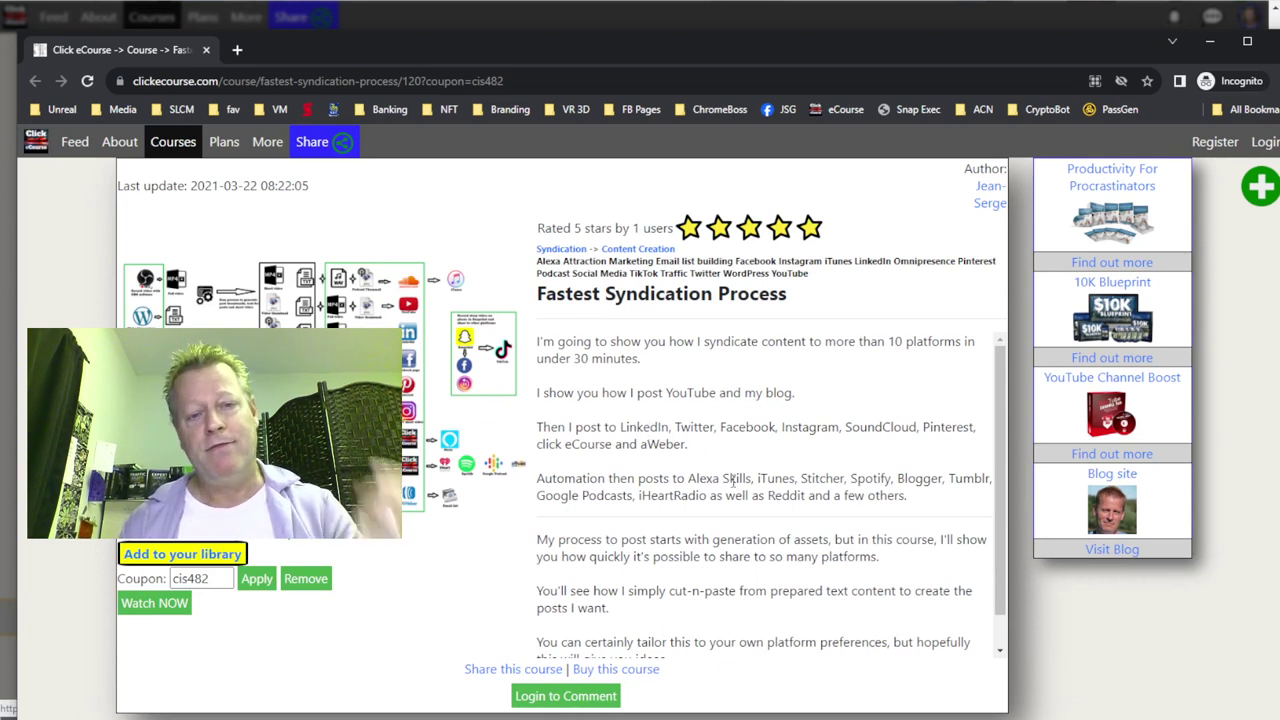
pyautogui.doubleClick(672, 264)
pyautogui.click(711, 251)
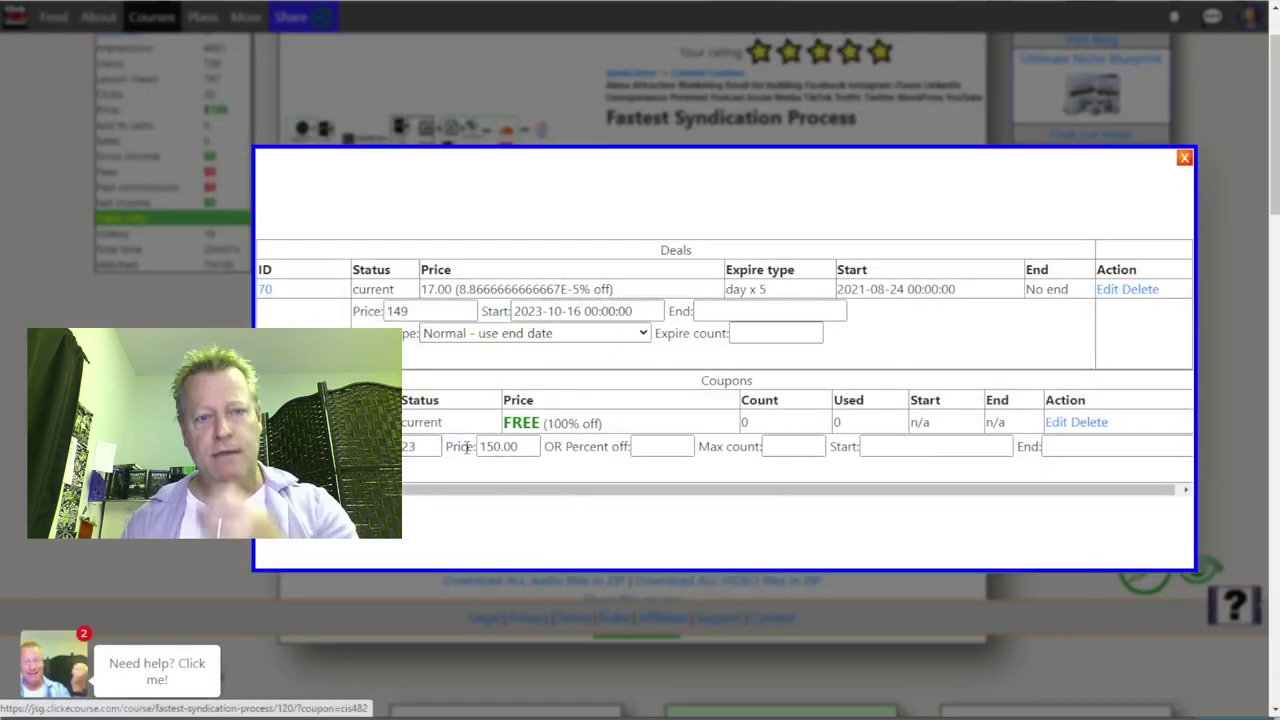
# Step: Close the Deals and Coupons dialog and scroll the Fastest Syndication Process course page
pyautogui.click(1184, 158)
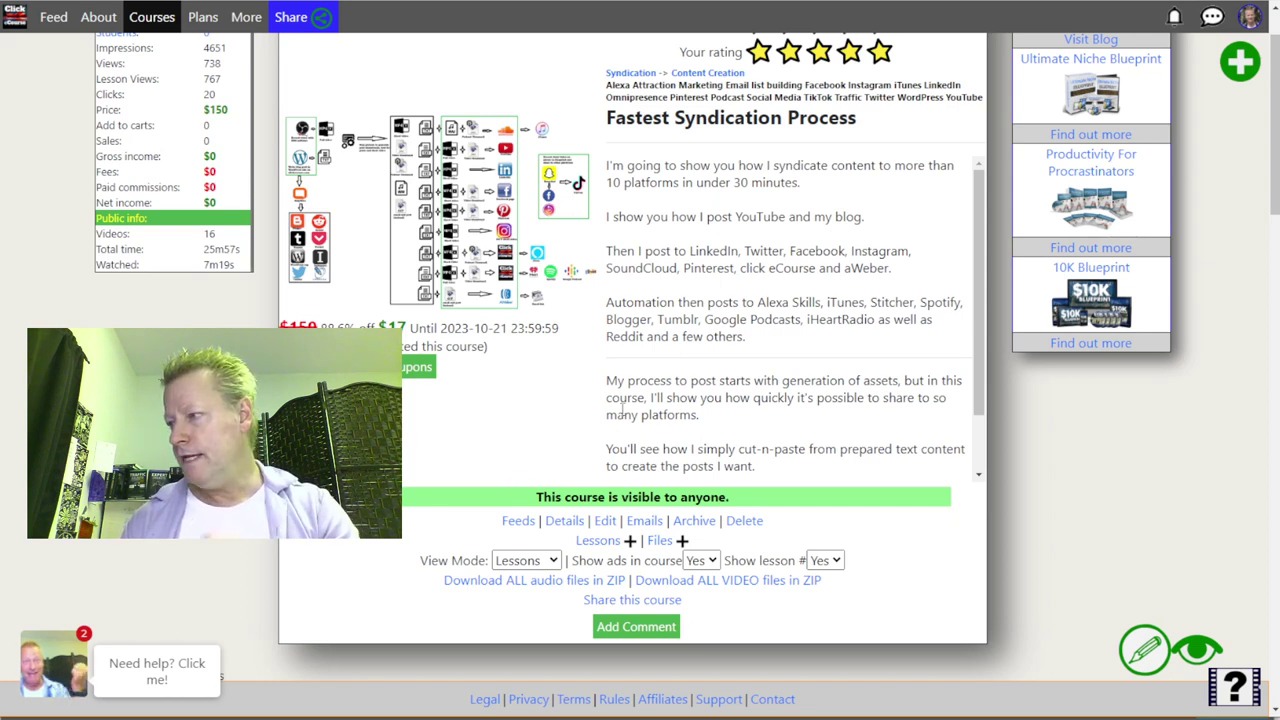
pyautogui.scroll(2, 622, 405)
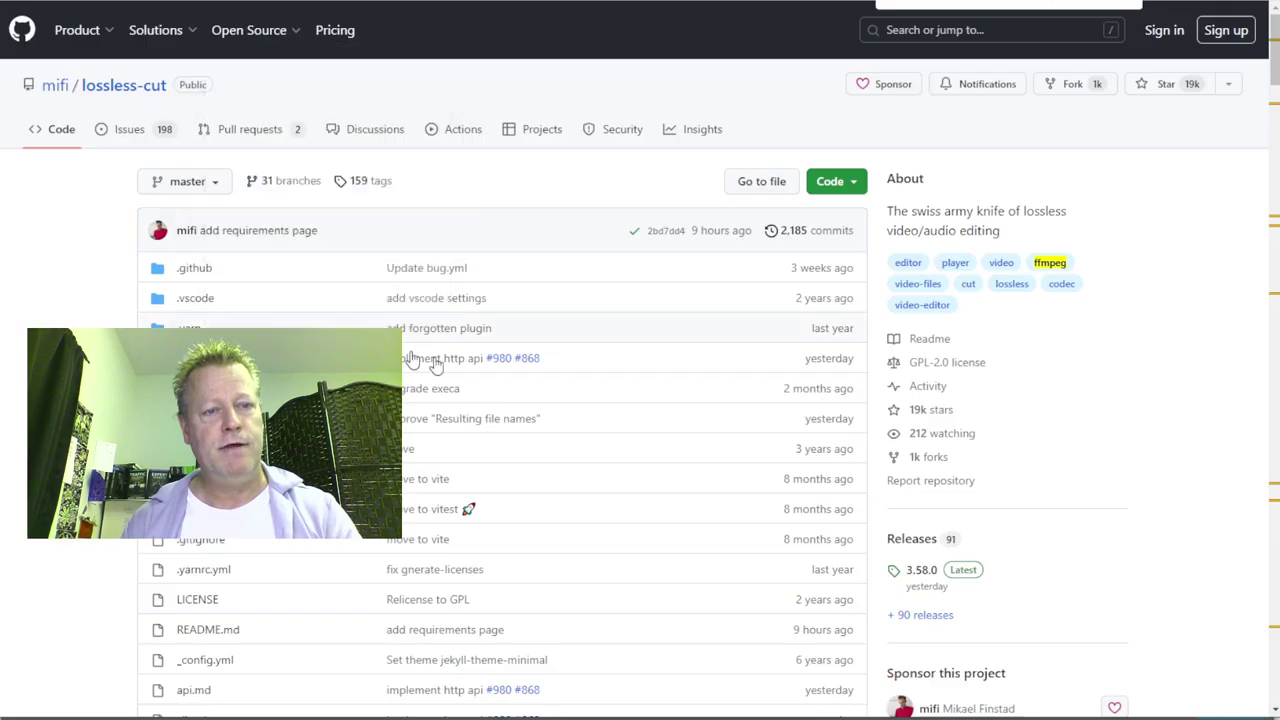
pyautogui.scroll(-15, 437, 367)
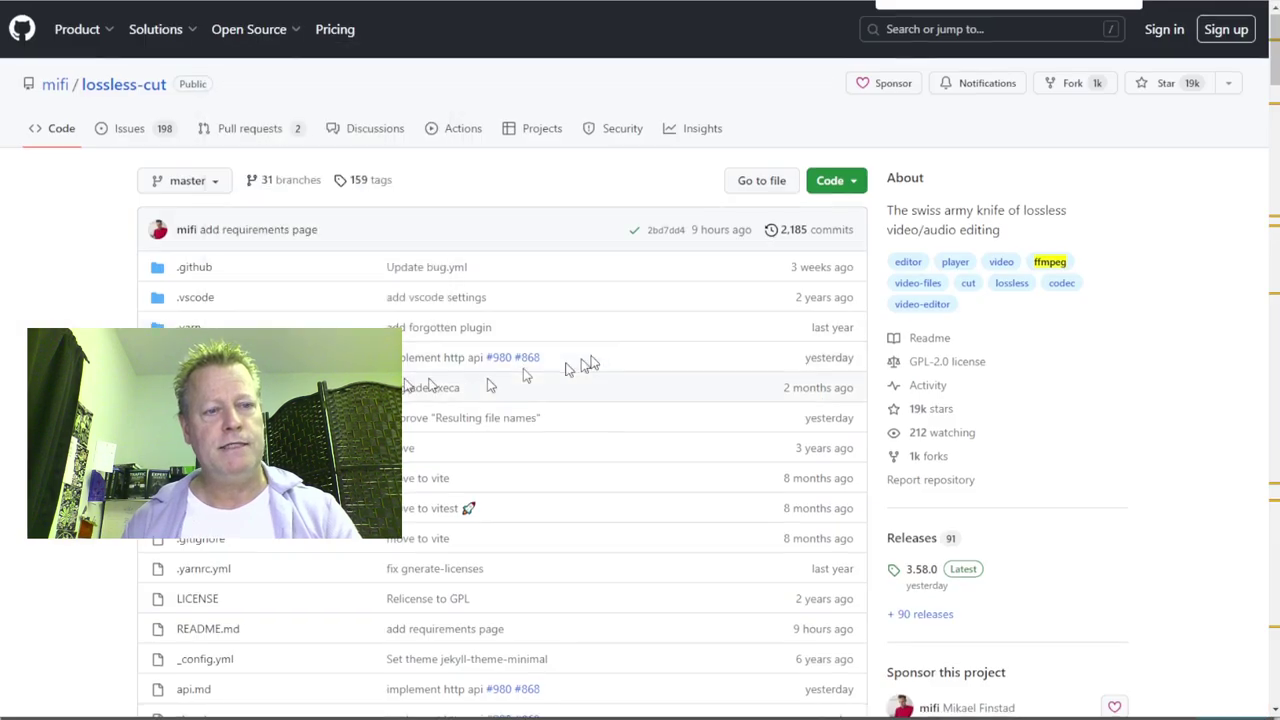
pyautogui.scroll(-8, 405, 388)
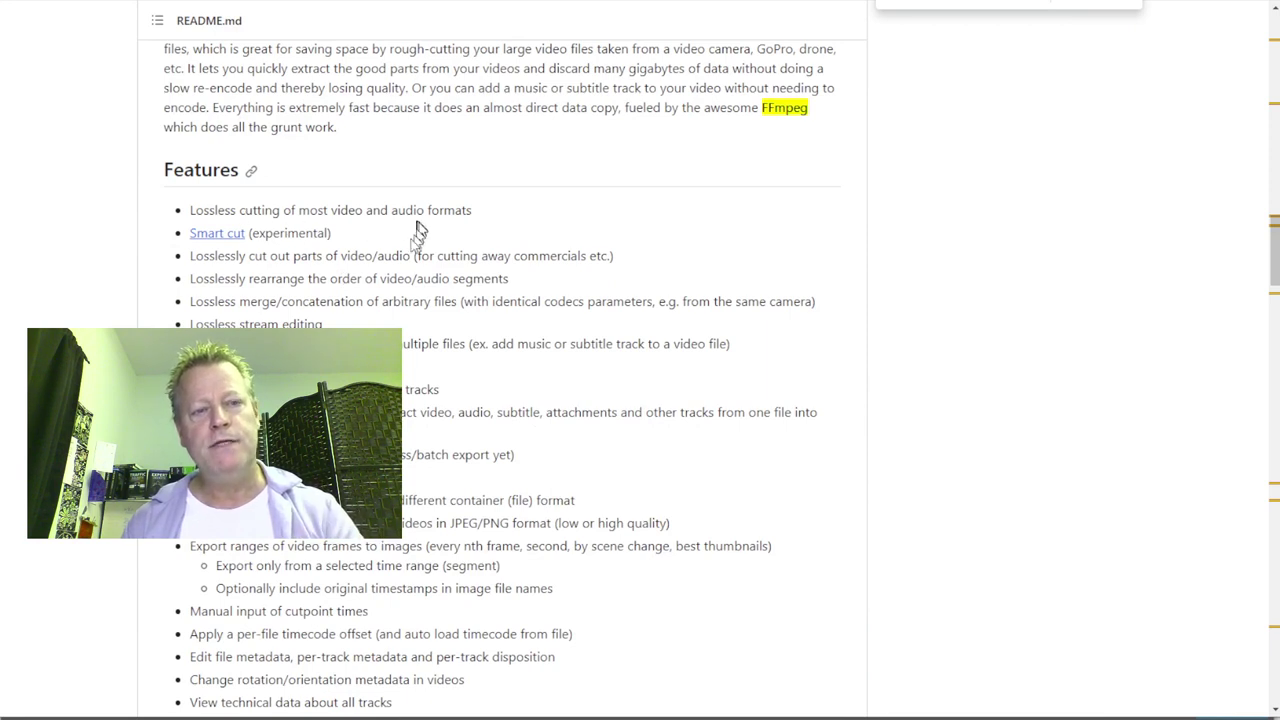
pyautogui.scroll(-3, 263, 287)
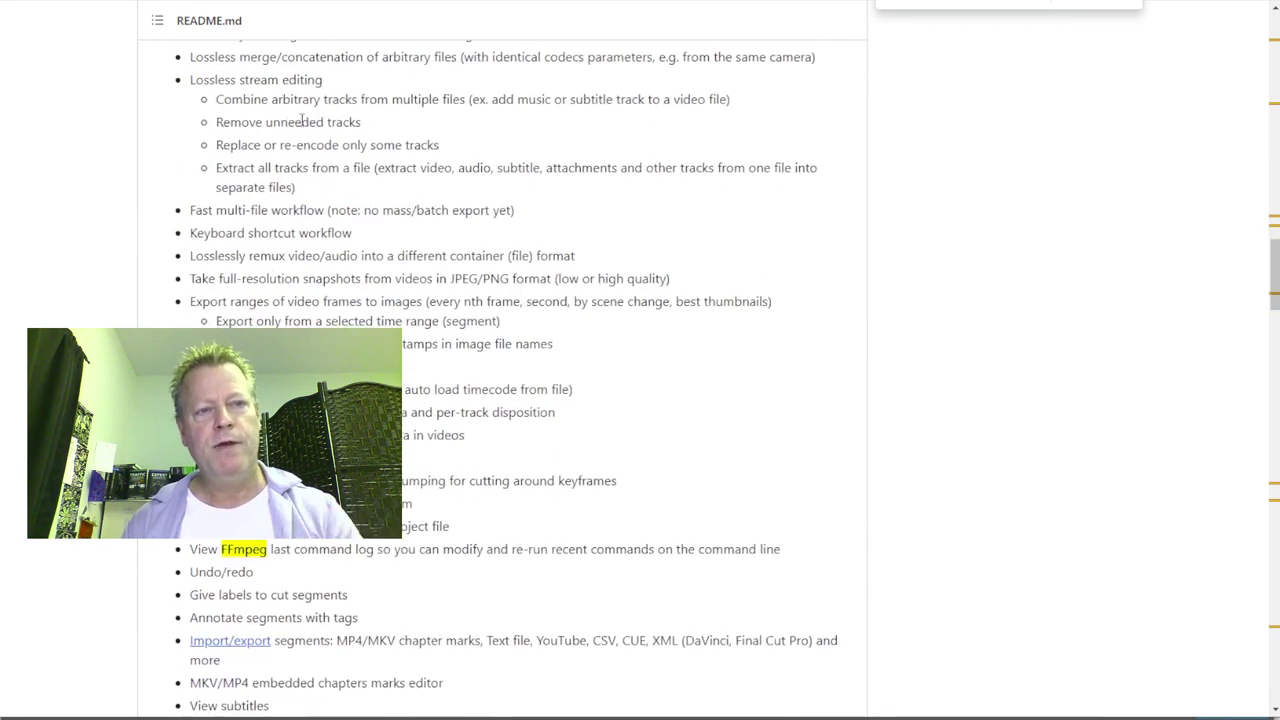
pyautogui.scroll(2, 270, 250)
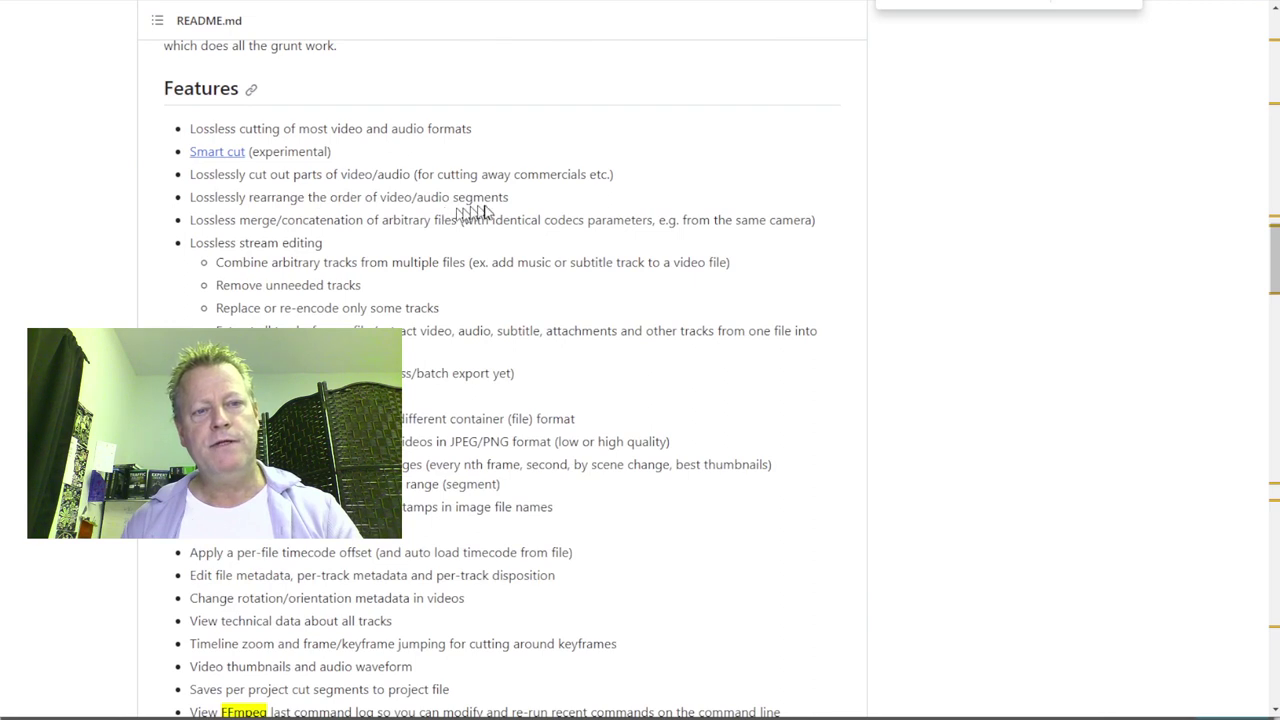
pyautogui.scroll(-1, 334, 313)
pyautogui.scroll(-3, 500, 370)
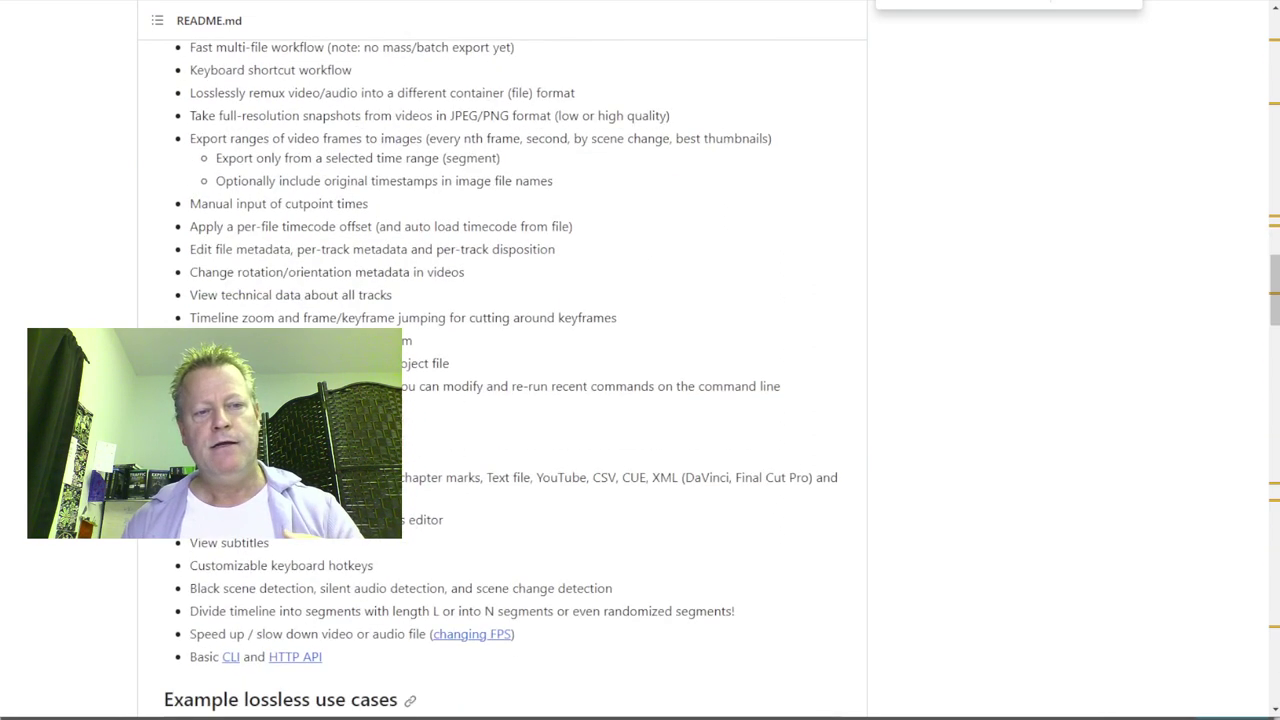
pyautogui.scroll(-3, 500, 370)
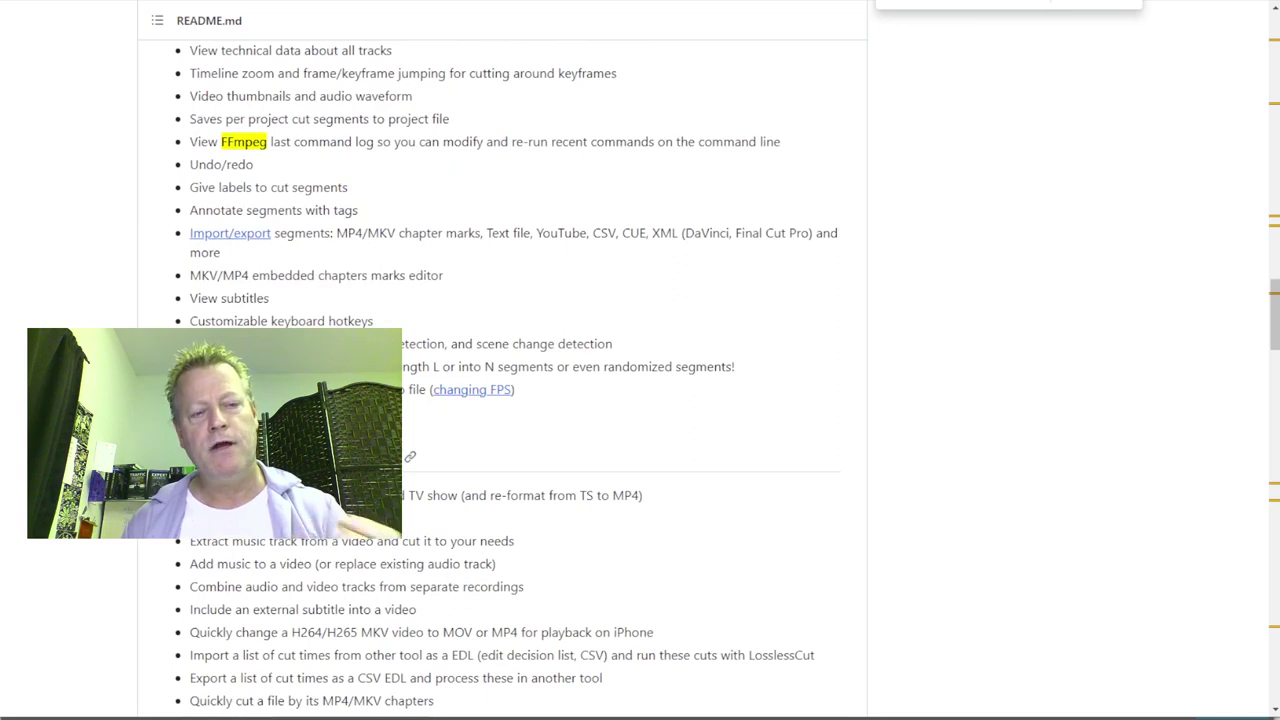
pyautogui.scroll(-3, 500, 370)
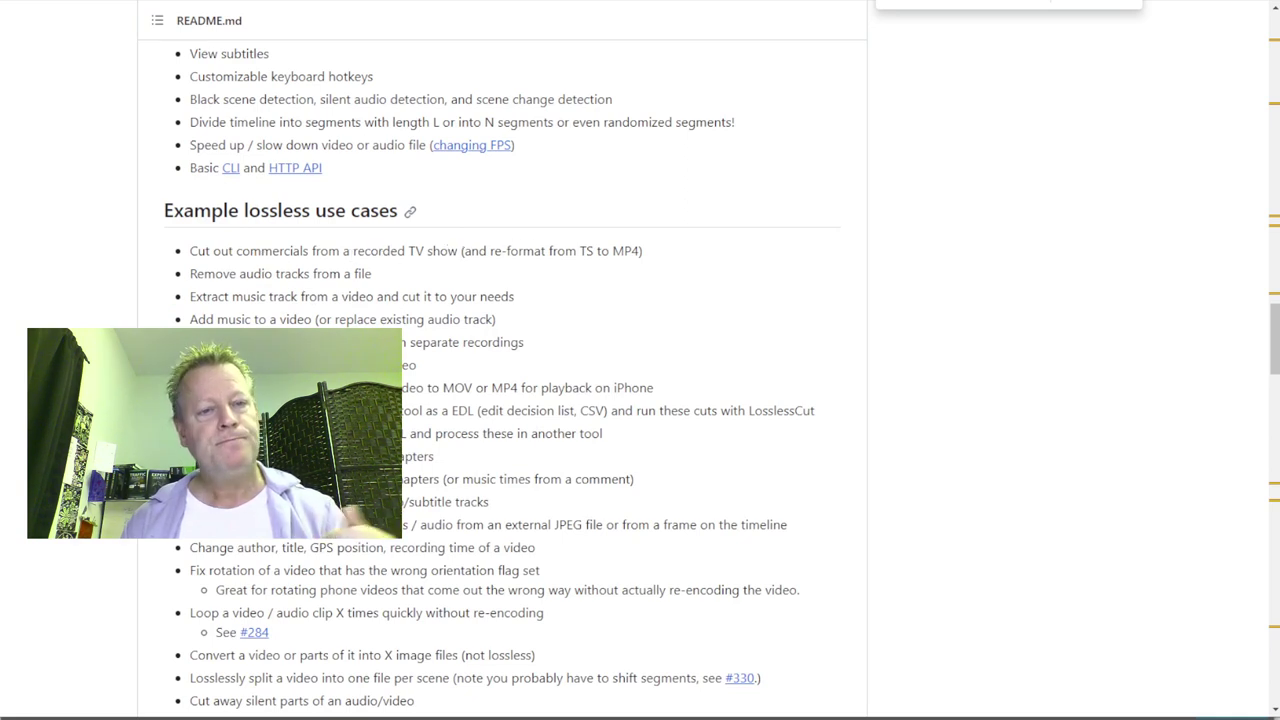
pyautogui.scroll(-2, 347, 312)
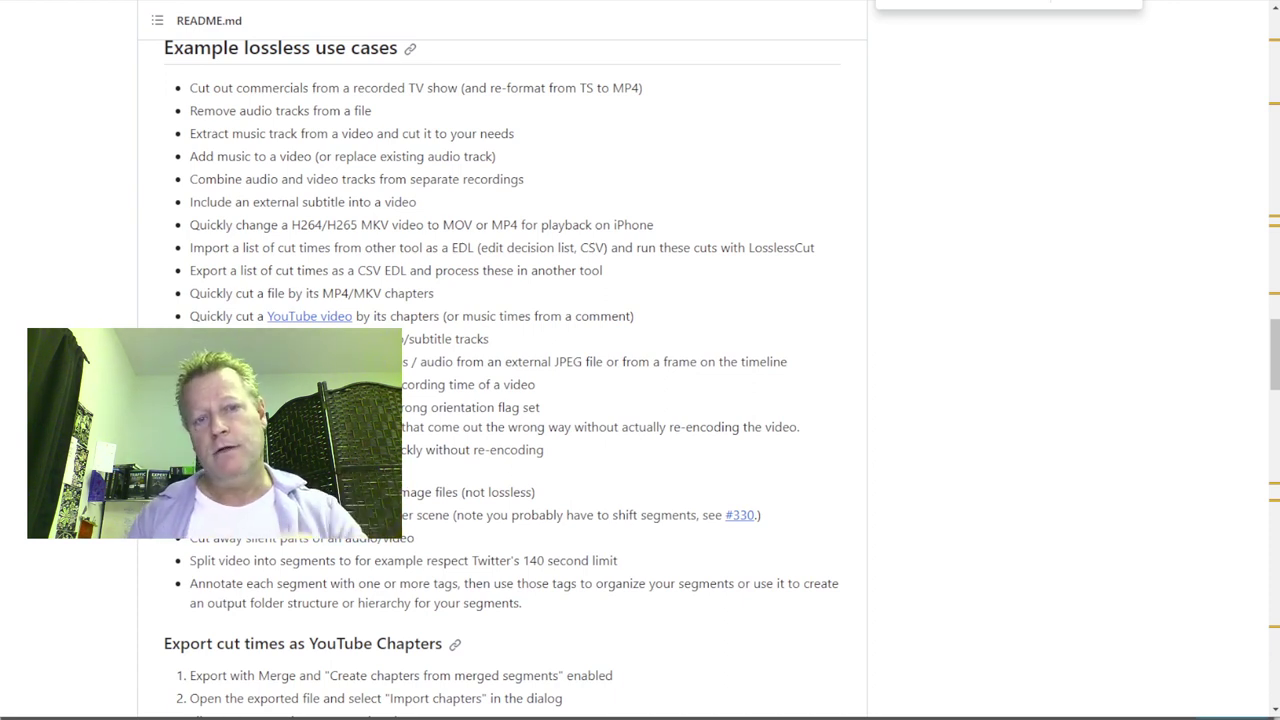
pyautogui.scroll(-3, 500, 380)
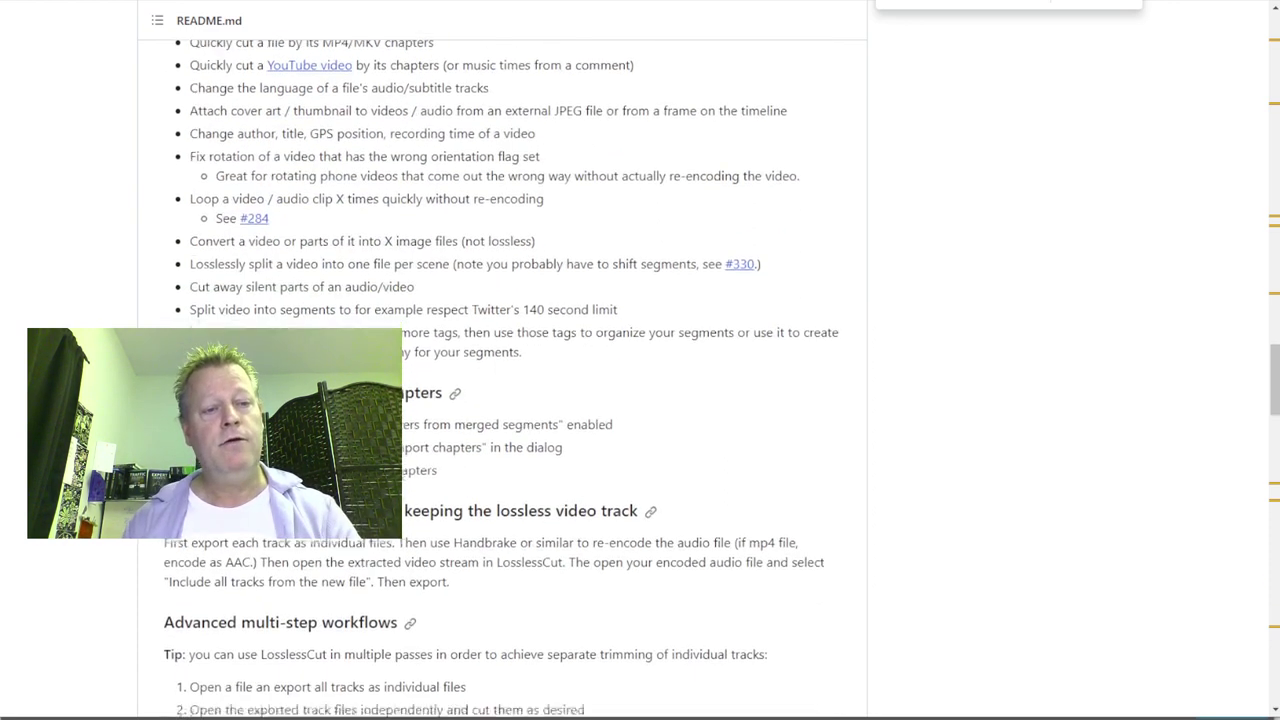
pyautogui.scroll(-9, 563, 341)
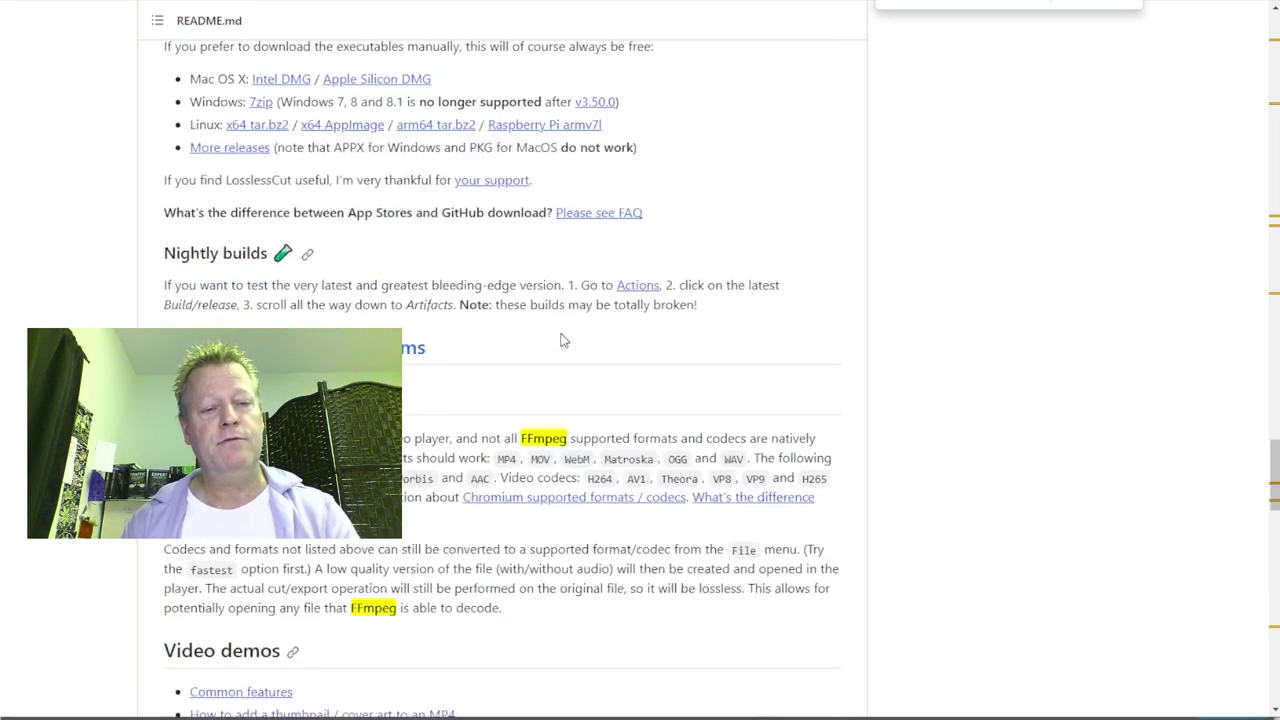
pyautogui.scroll(-3, 563, 341)
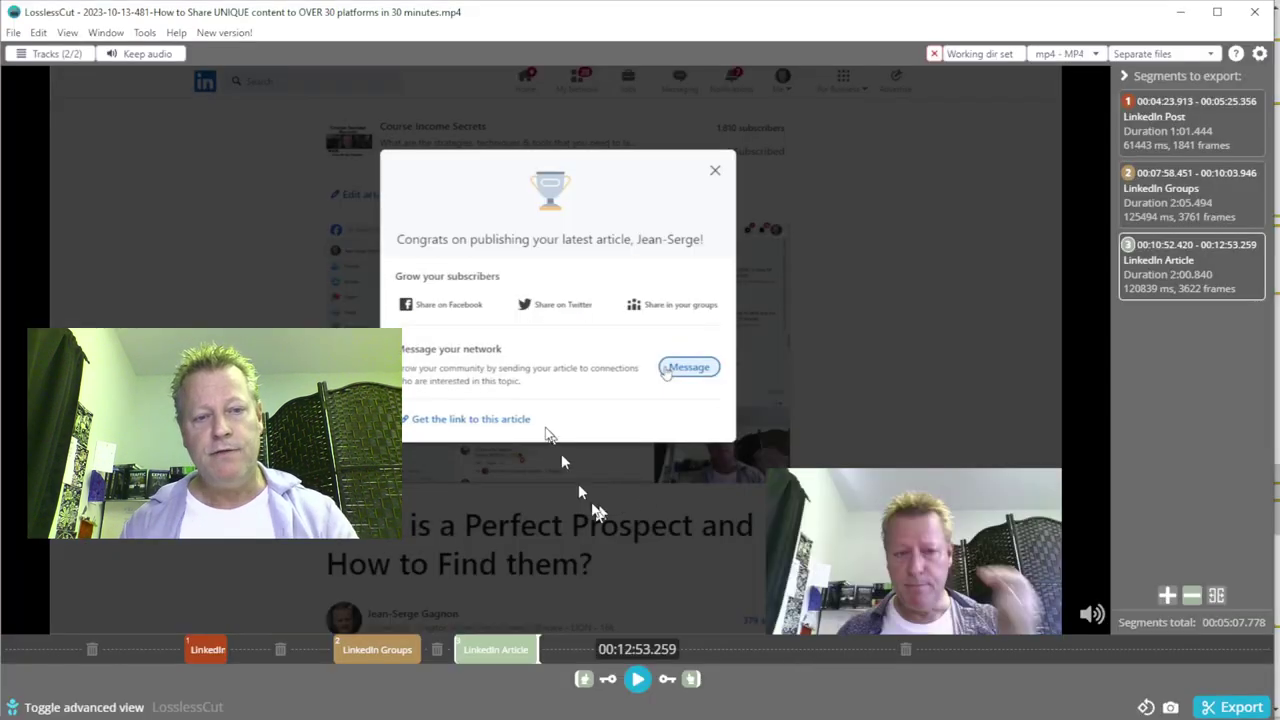
pyautogui.moveTo(636, 649); pyautogui.dragTo(1122, 652)
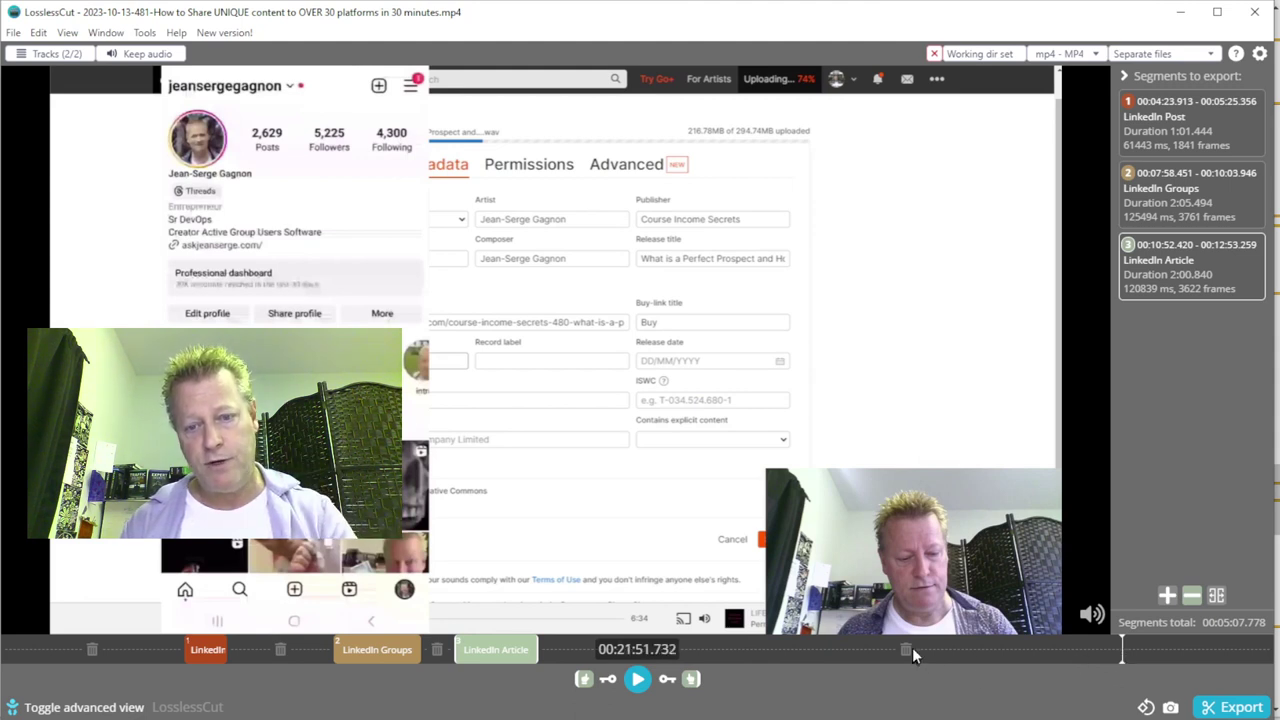
pyautogui.click(850, 665)
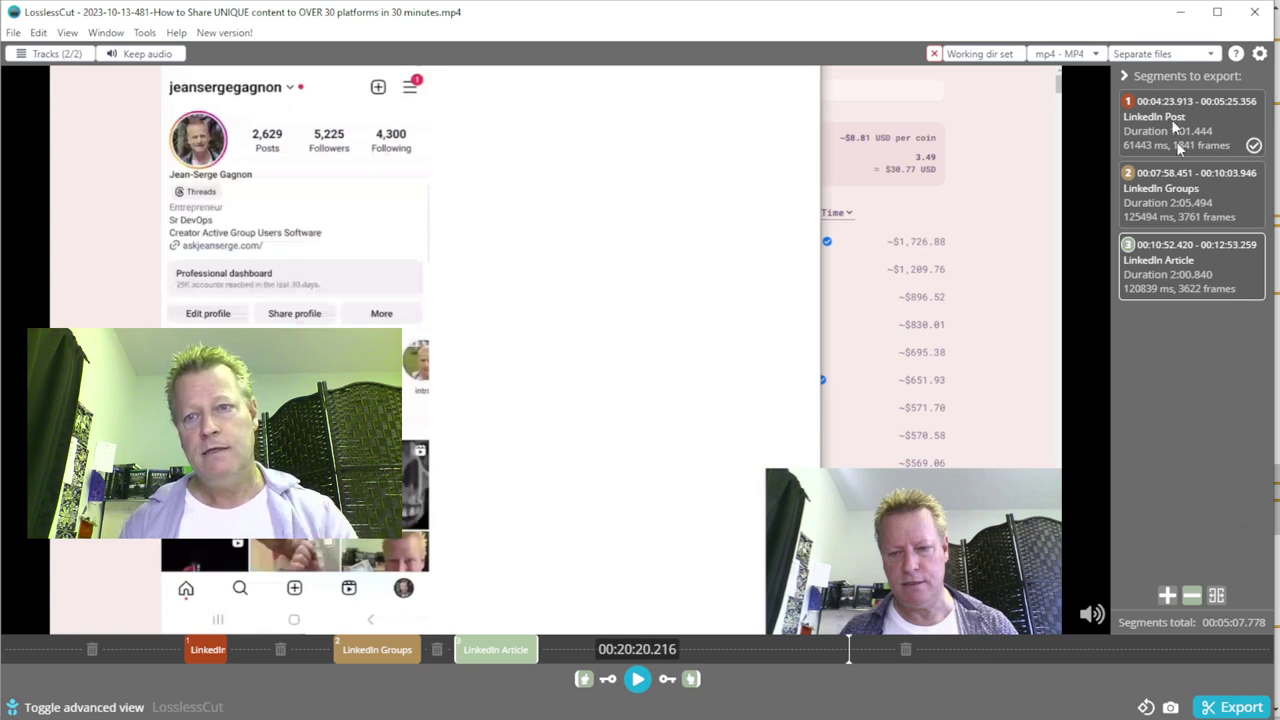
pyautogui.click(1162, 55)
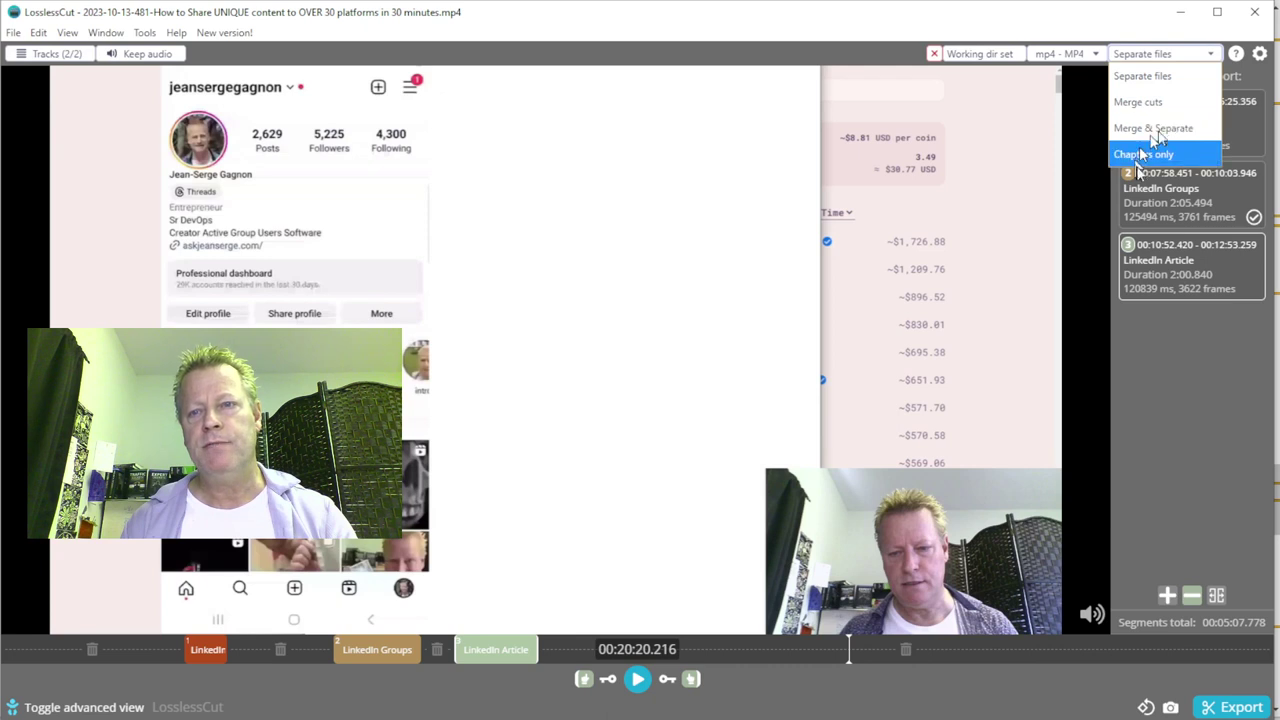
pyautogui.click(1192, 380)
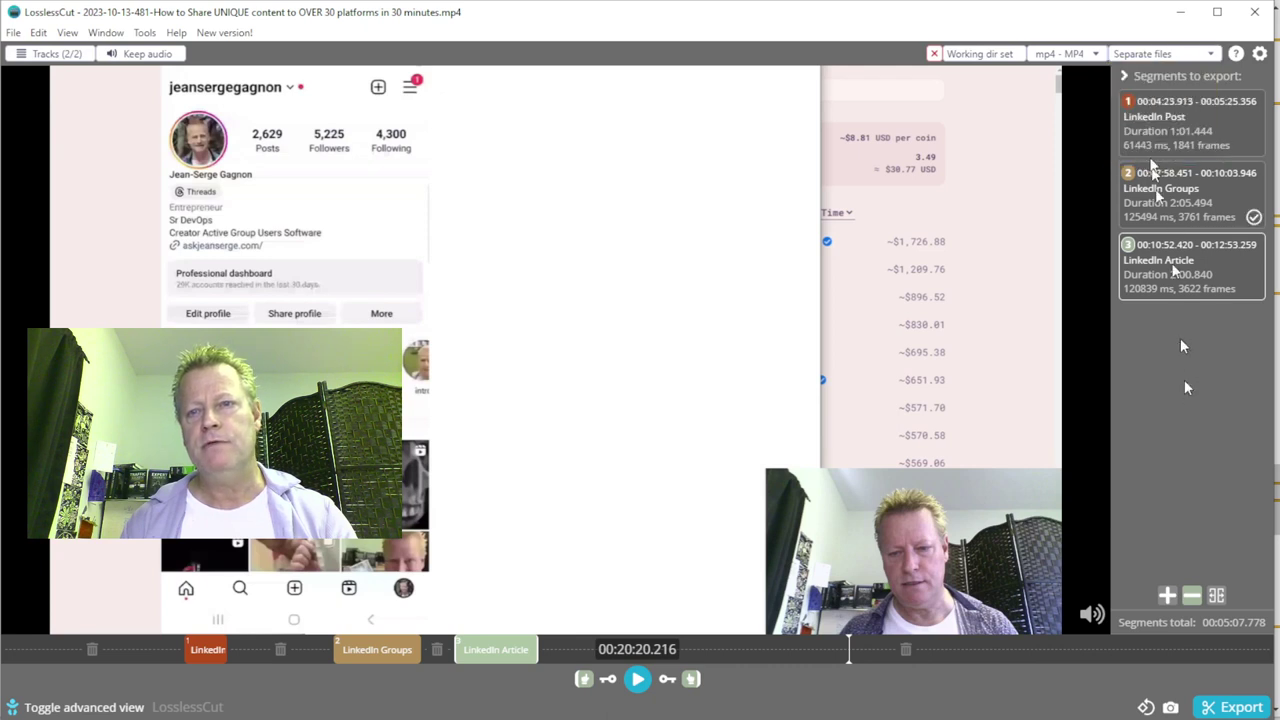
pyautogui.click(1072, 55)
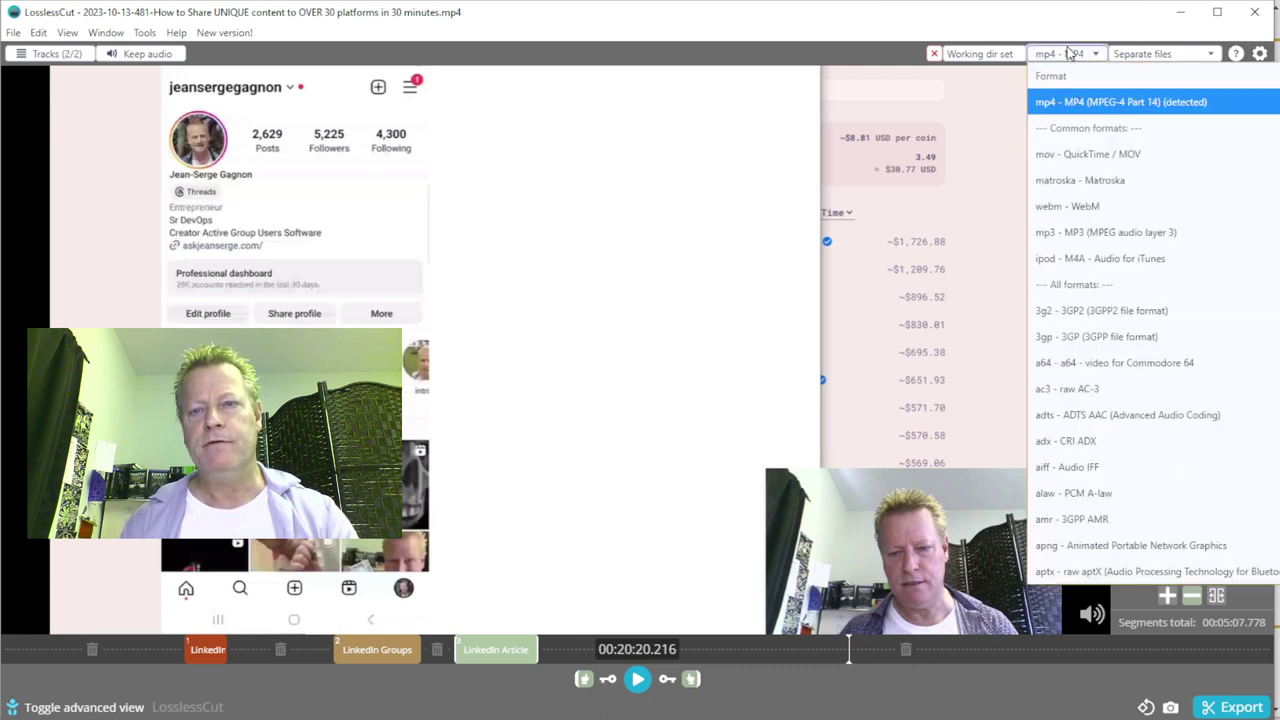
pyautogui.click(1080, 101)
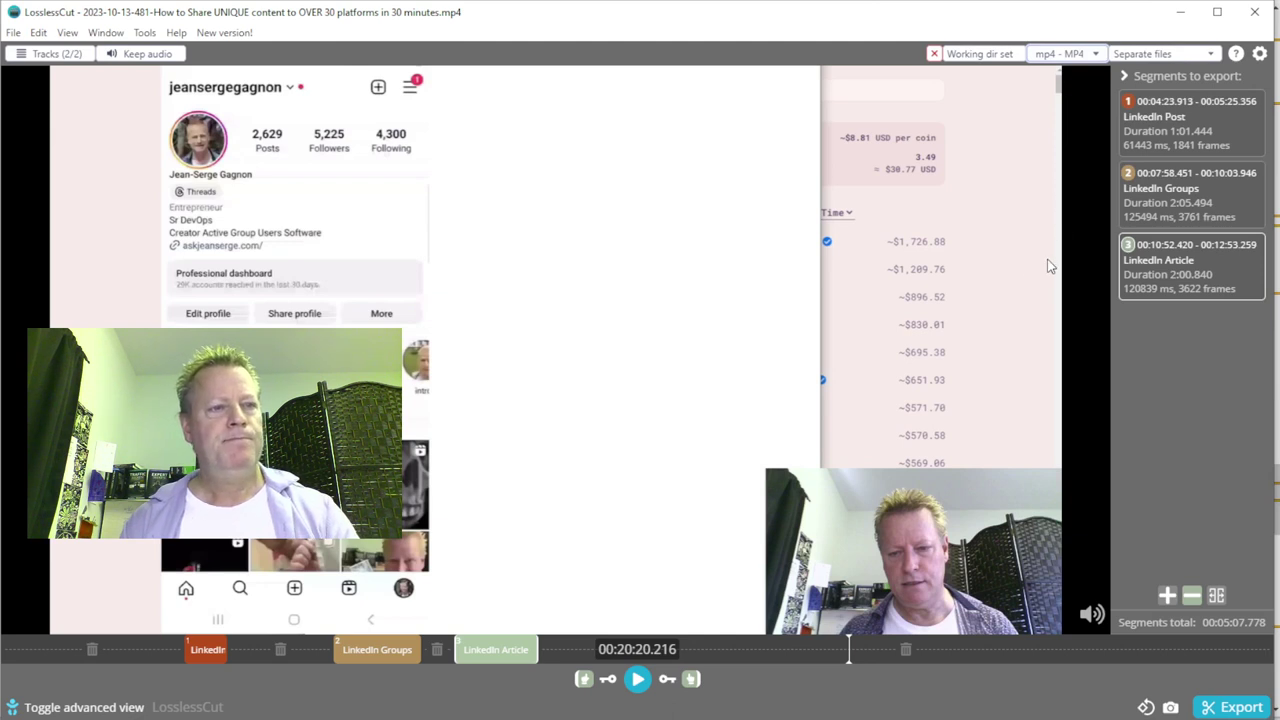
pyautogui.click(133, 56)
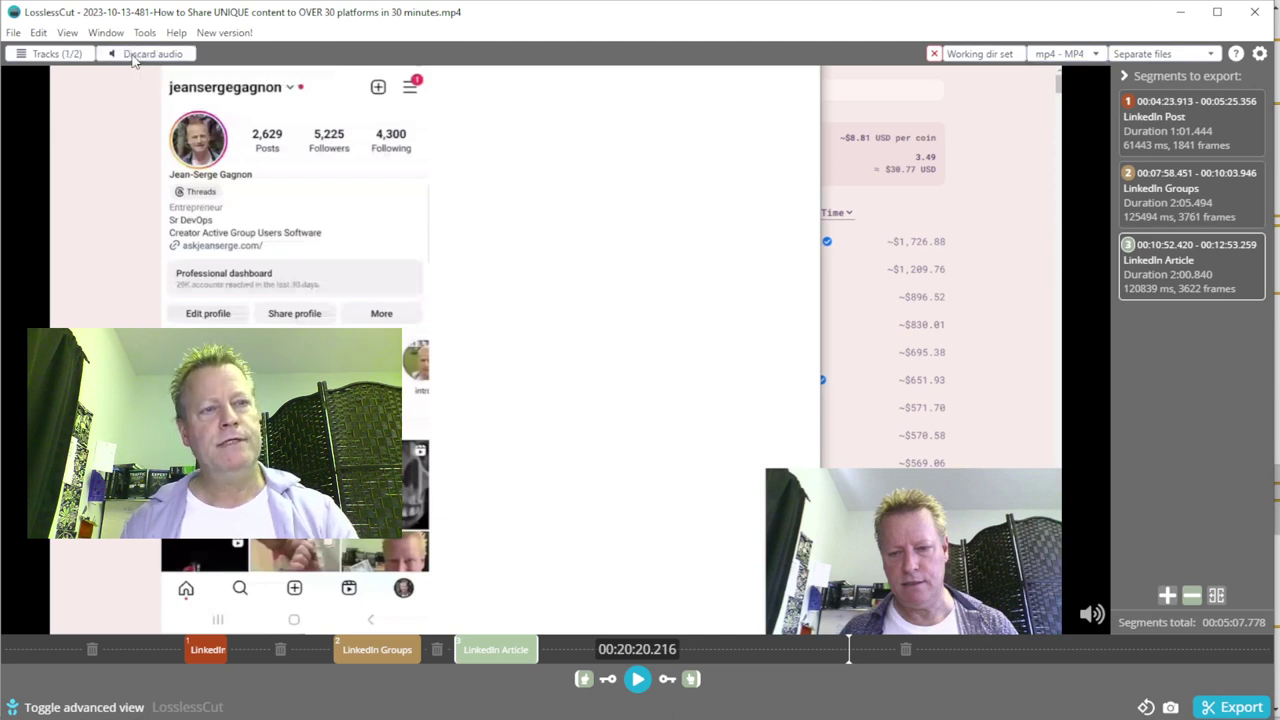
pyautogui.click(133, 56)
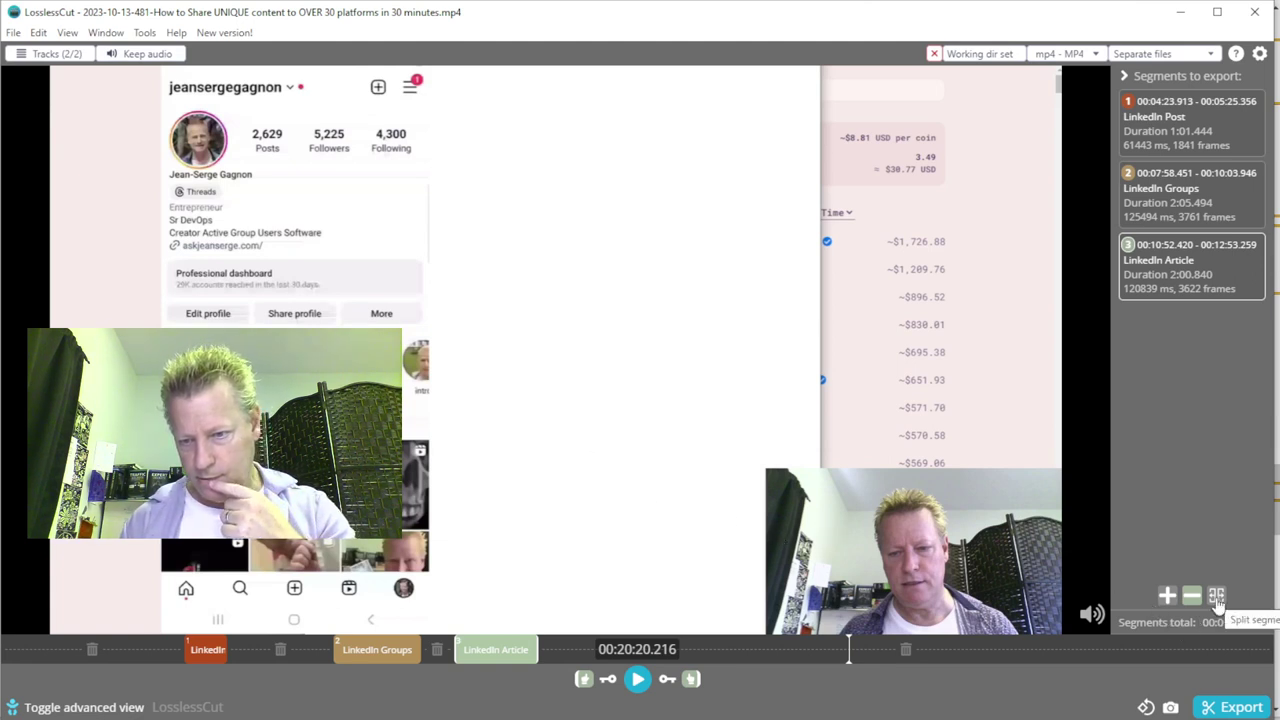
pyautogui.click(834, 658)
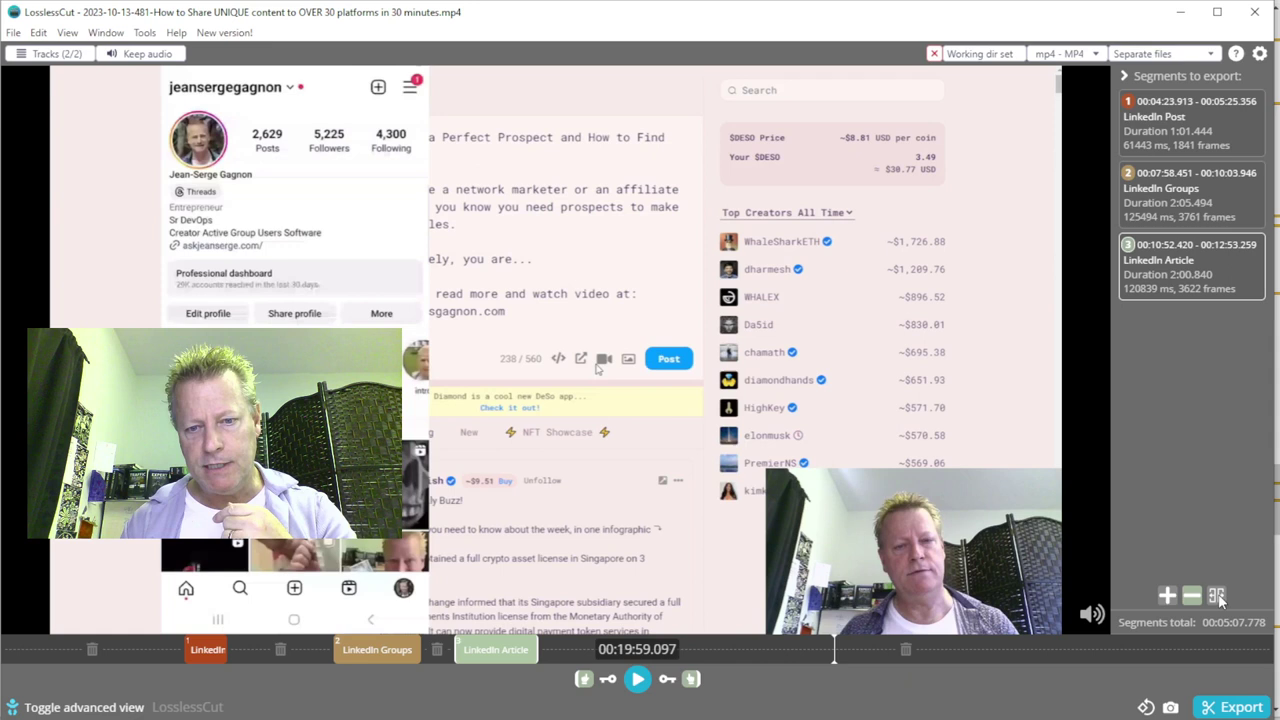
pyautogui.click(1217, 596)
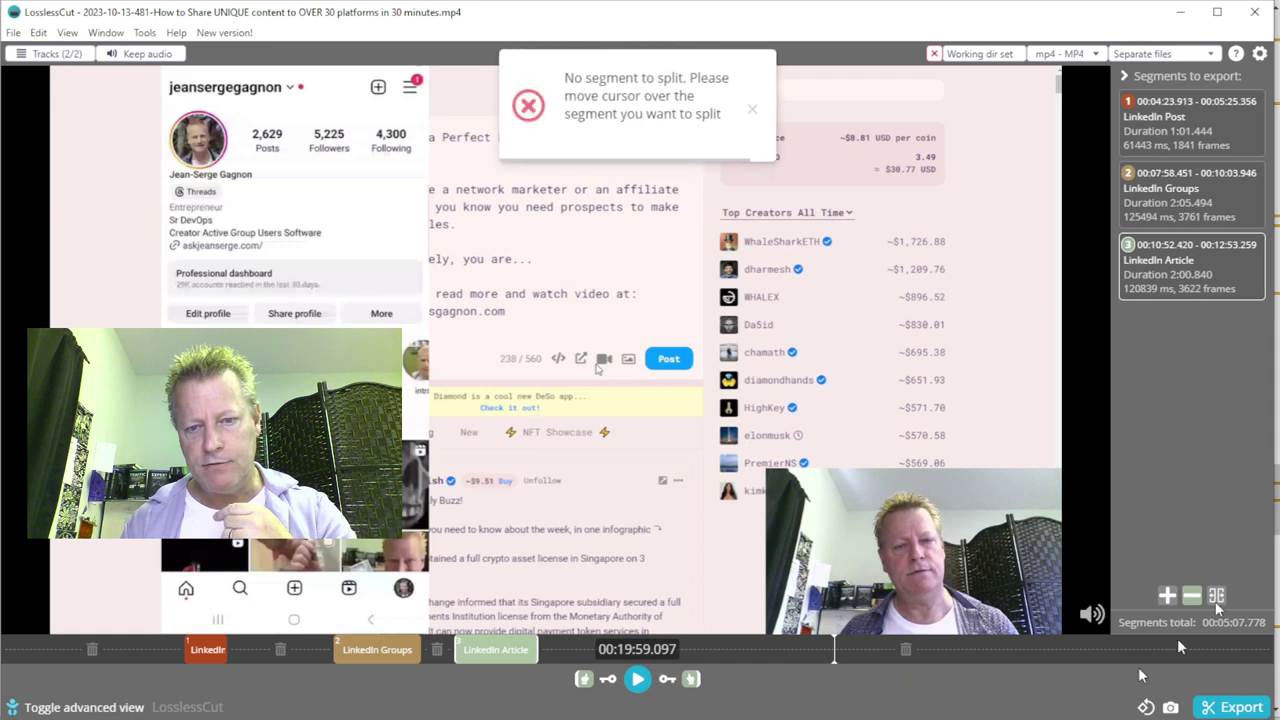
pyautogui.click(749, 112)
pyautogui.click(494, 650)
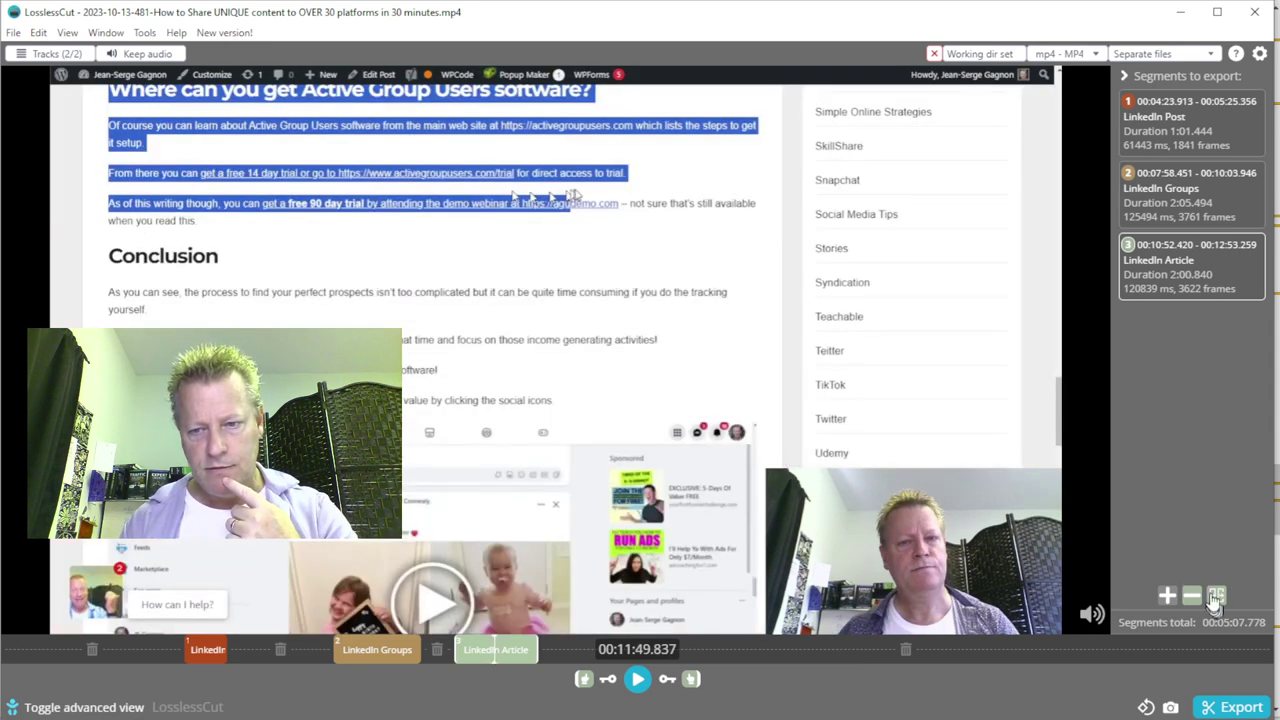
pyautogui.click(1217, 597)
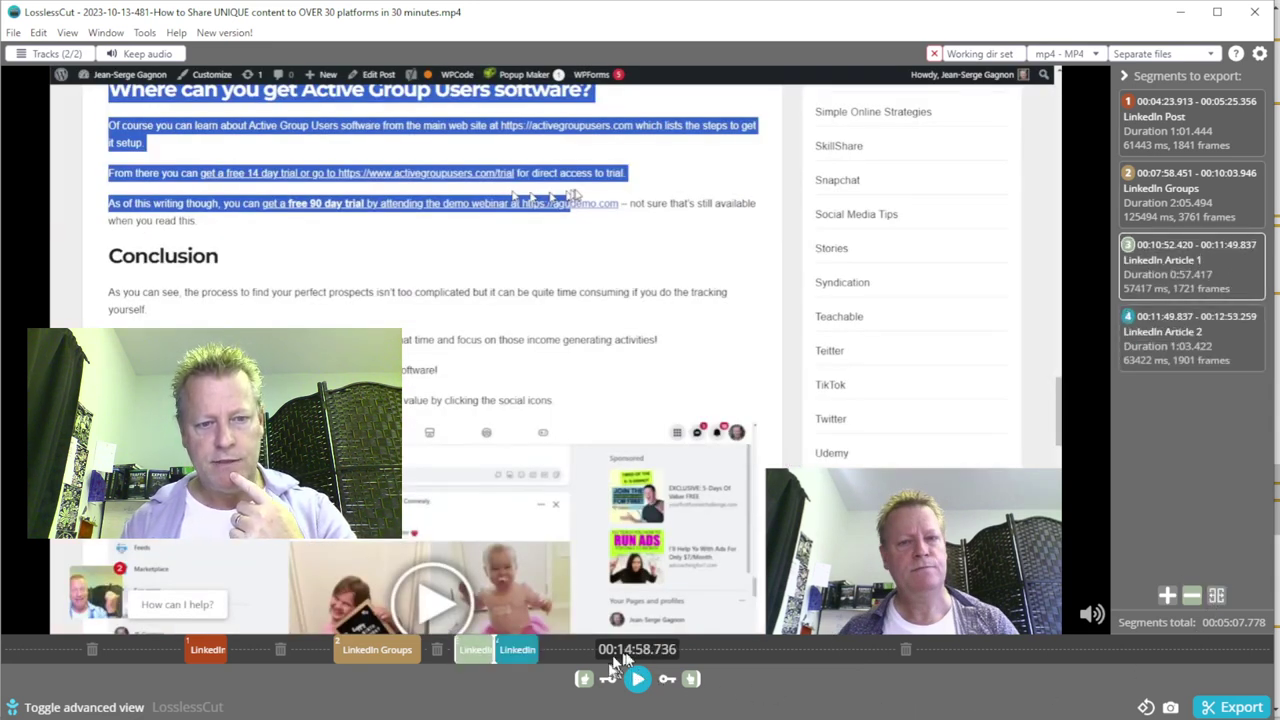
pyautogui.click(1190, 340)
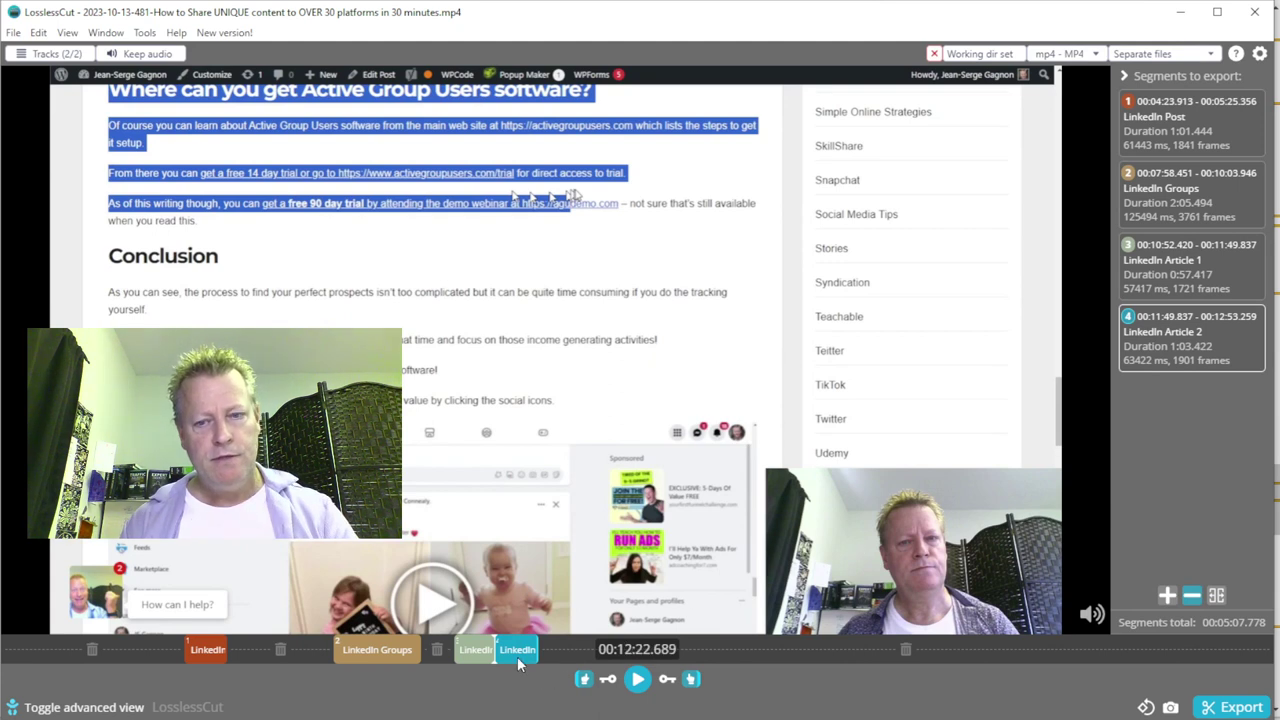
pyautogui.hotkey('ctrl', 'm')
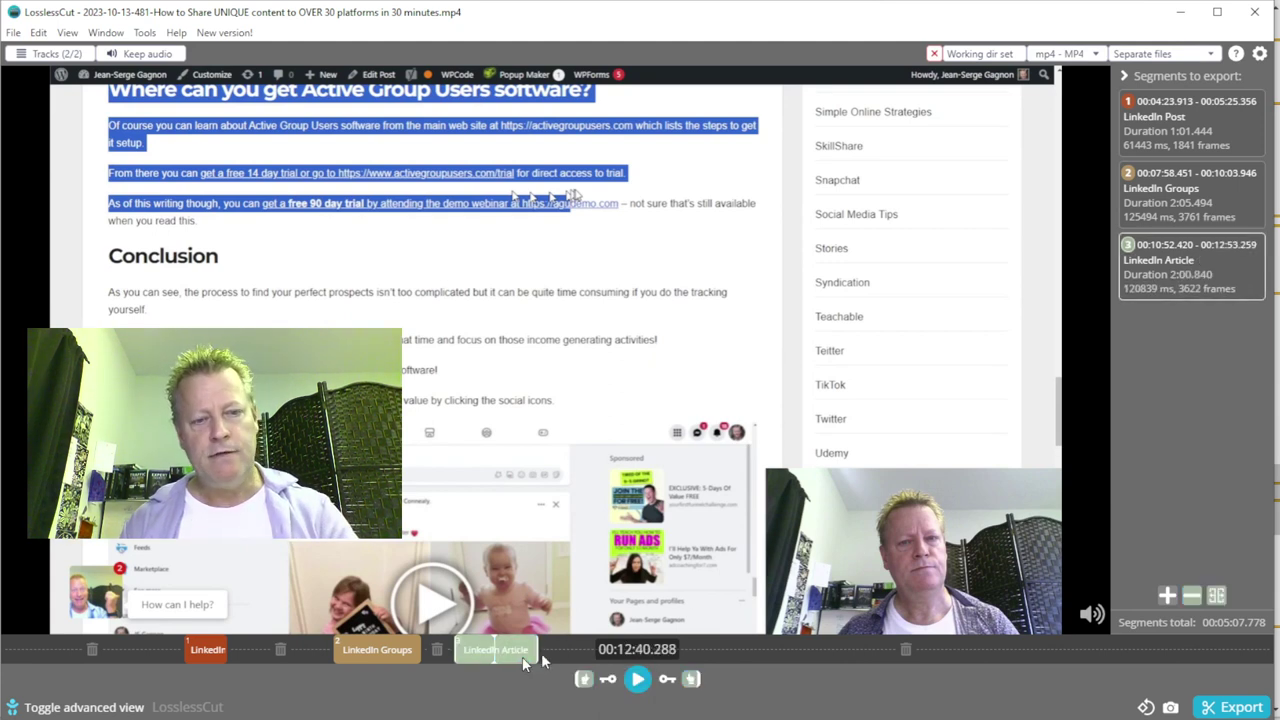
pyautogui.click(628, 652)
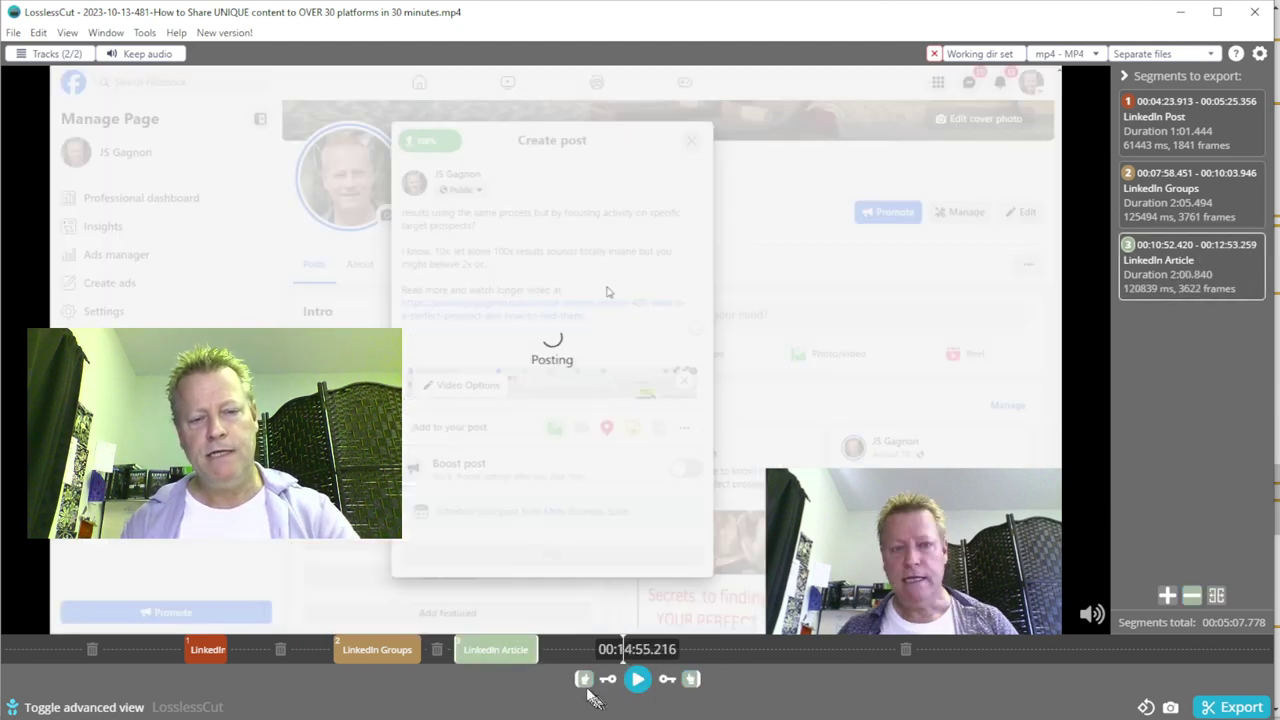
# Step: Add segment 4 (14:55–16:41) and segment 5 (18:07–19:03) in LosslessCut
pyautogui.click(584, 680)
pyautogui.click(694, 652)
pyautogui.click(691, 680)
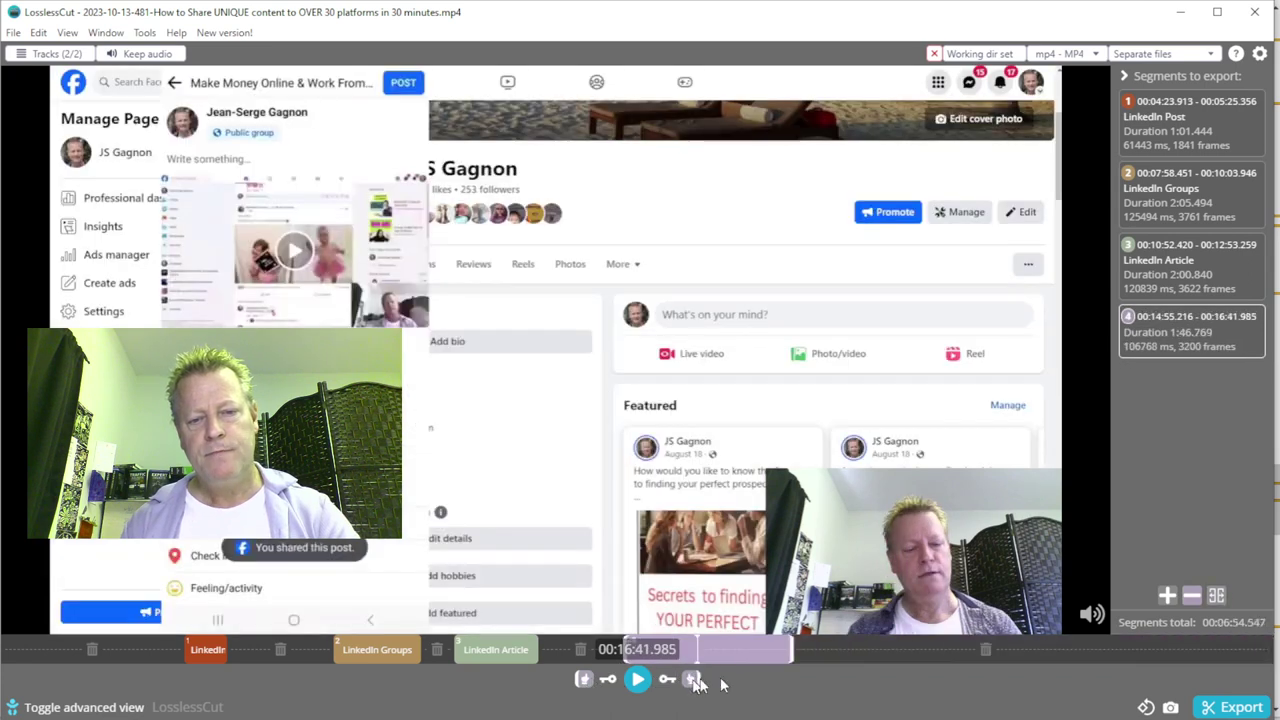
pyautogui.click(758, 654)
pyautogui.click(584, 680)
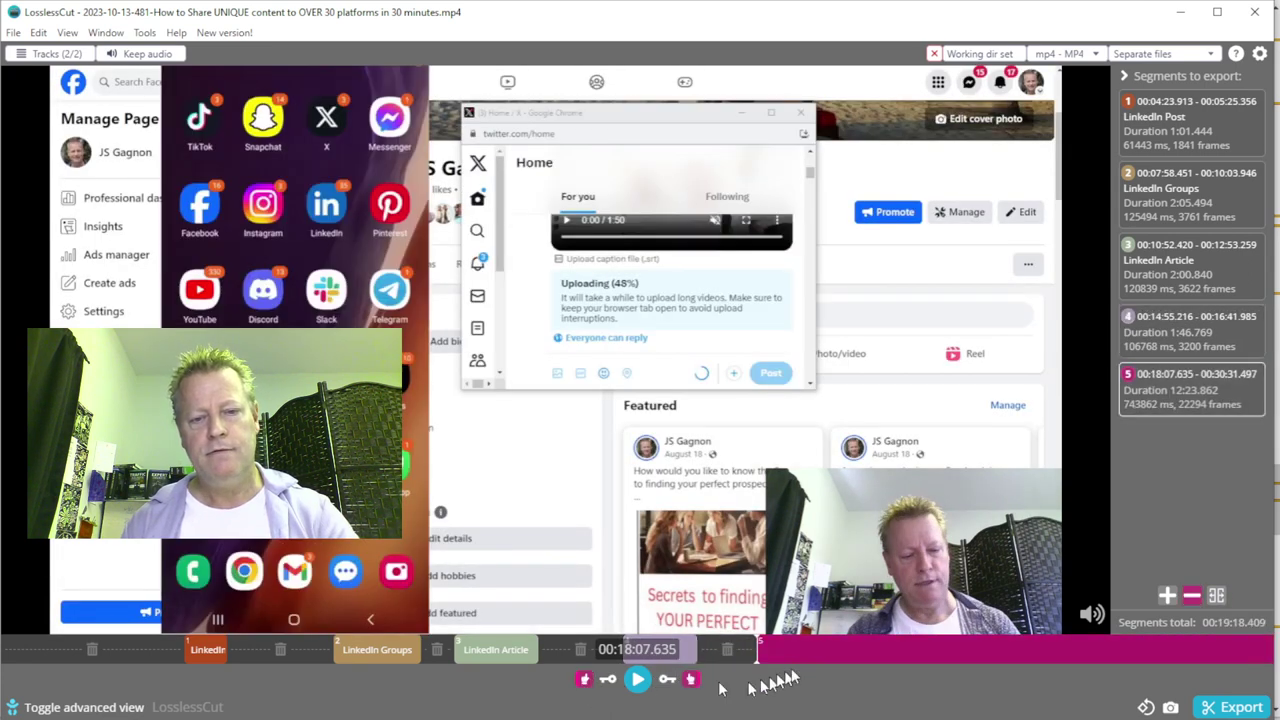
pyautogui.click(796, 652)
pyautogui.click(691, 680)
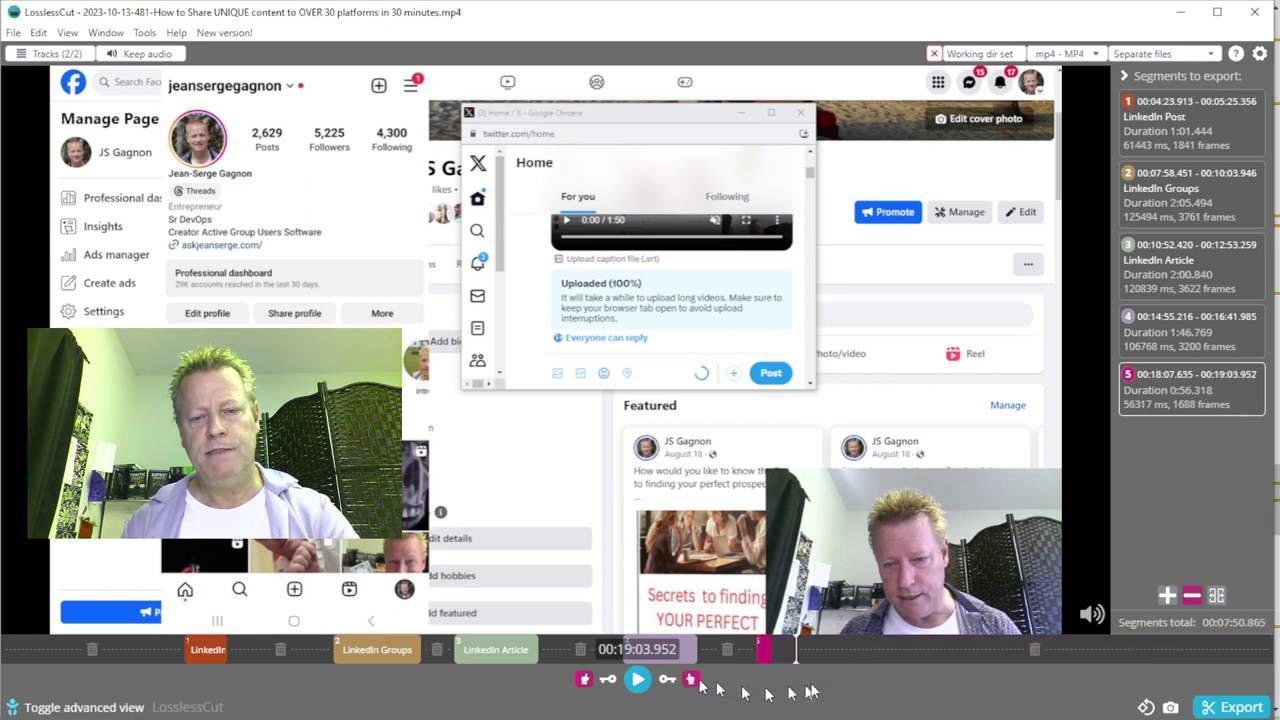
# Step: Add segment 6 (20:54–22:26) and segment 7 (23:56–25:24)
pyautogui.click(584, 680)
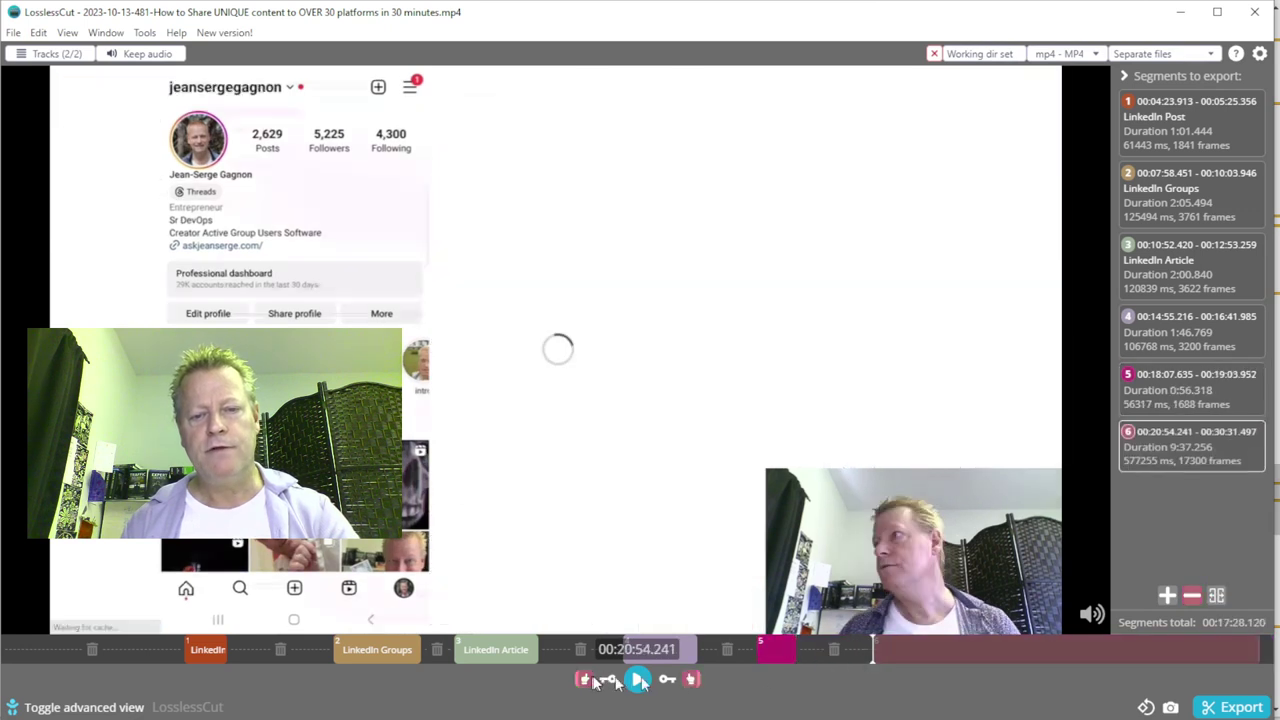
pyautogui.click(937, 652)
pyautogui.click(691, 680)
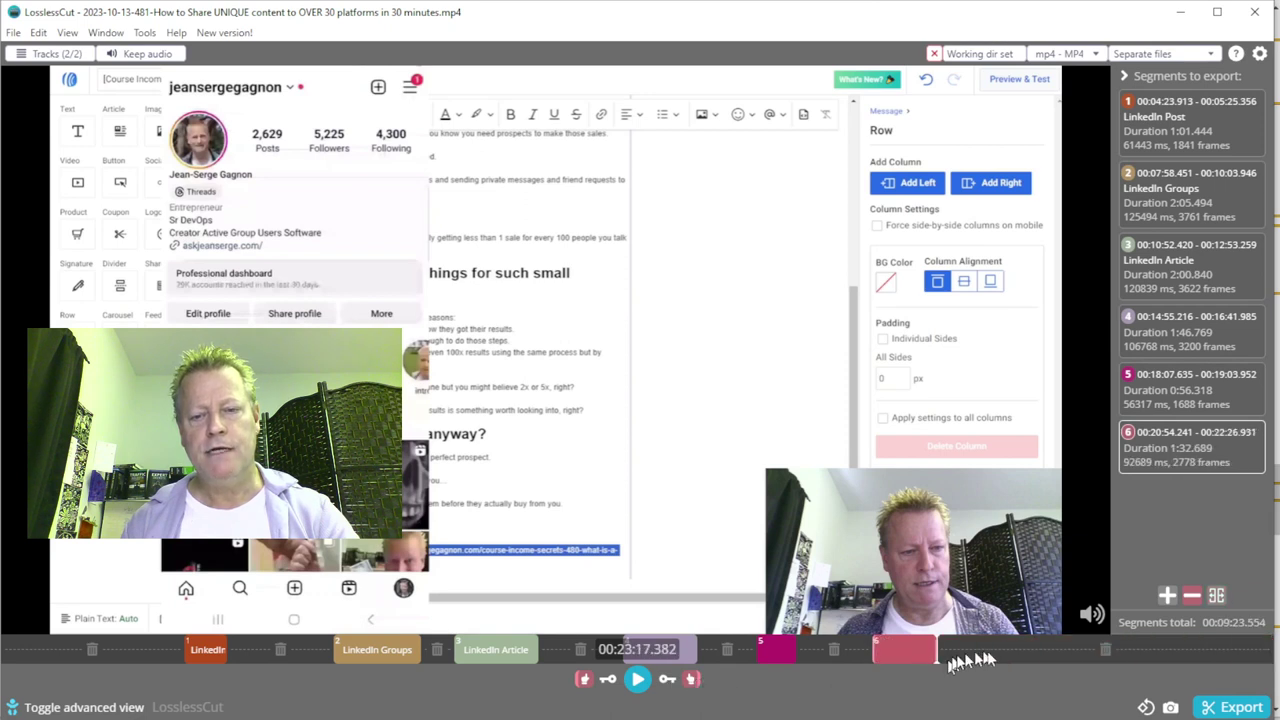
pyautogui.click(585, 680)
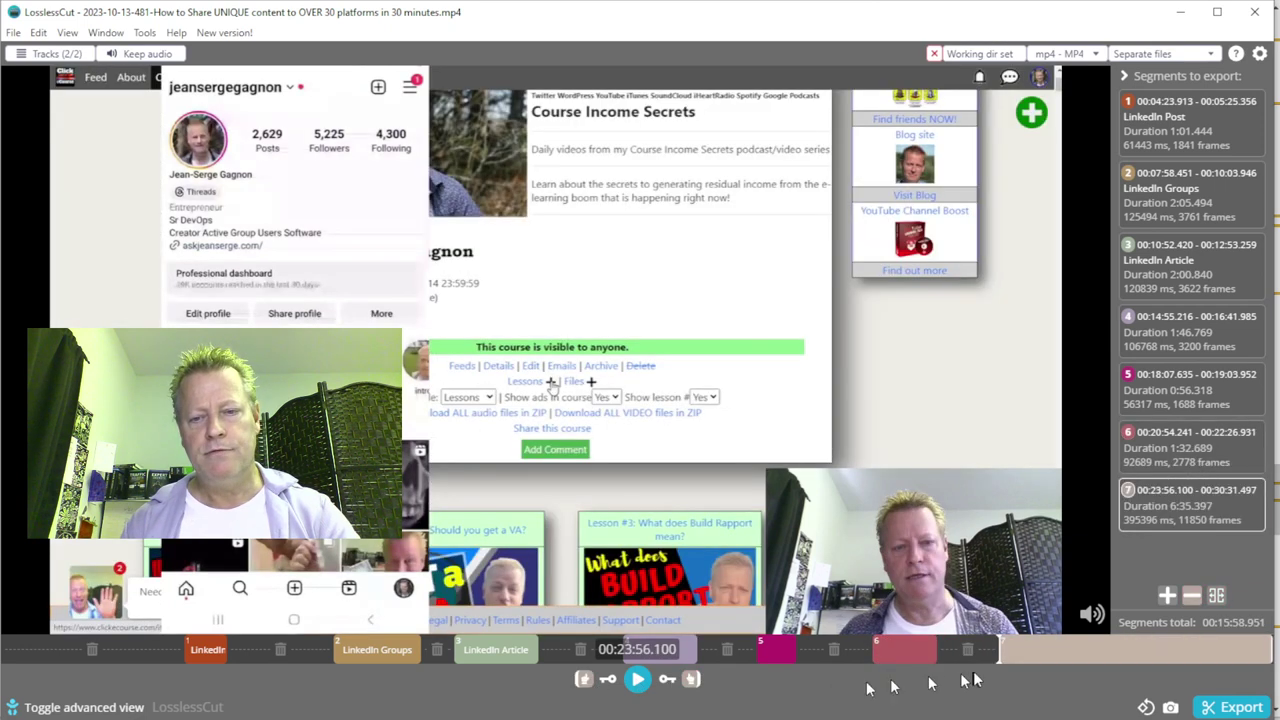
pyautogui.click(1060, 655)
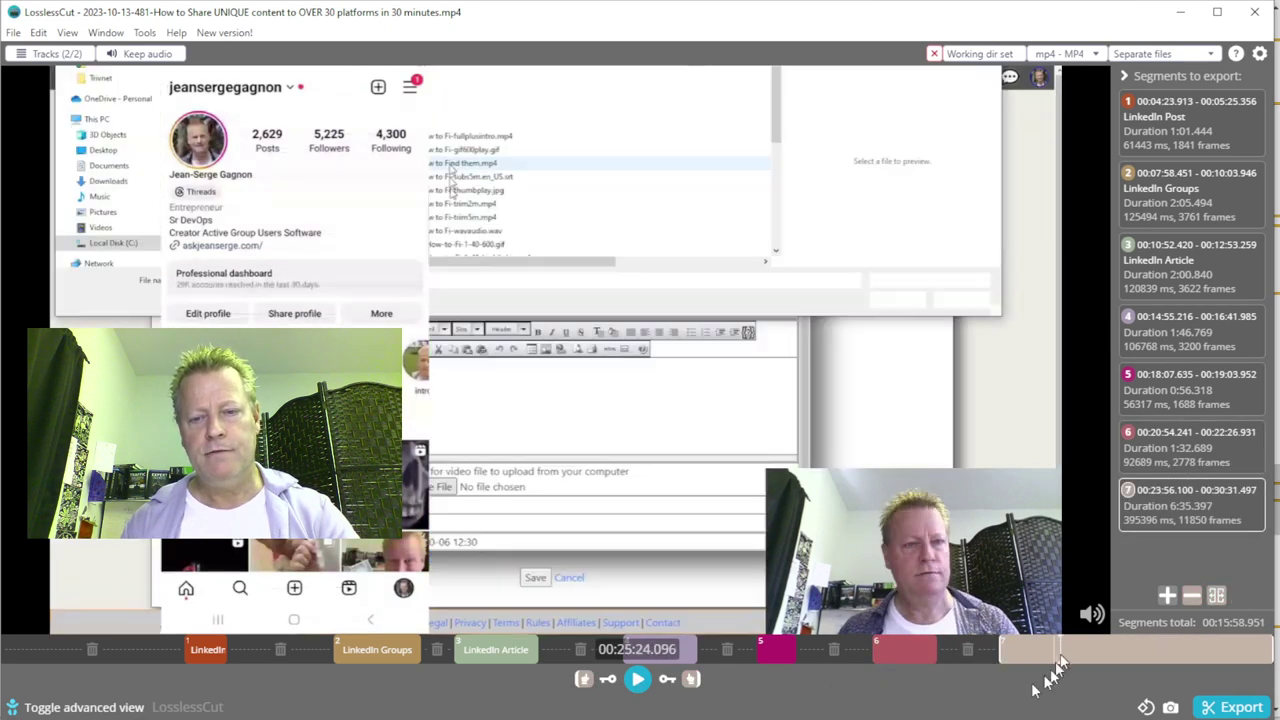
pyautogui.click(691, 680)
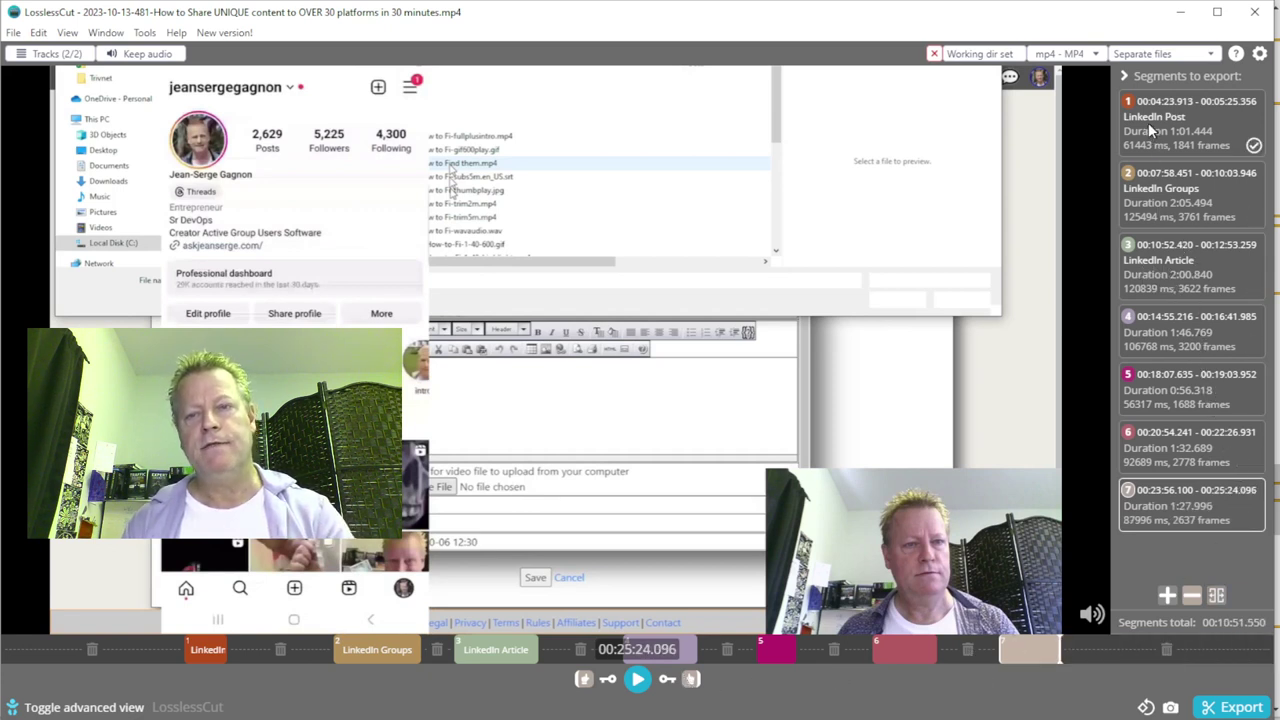
# Step: Show a segment's context menu of actions, then dismiss it
pyautogui.rightClick(1160, 342)
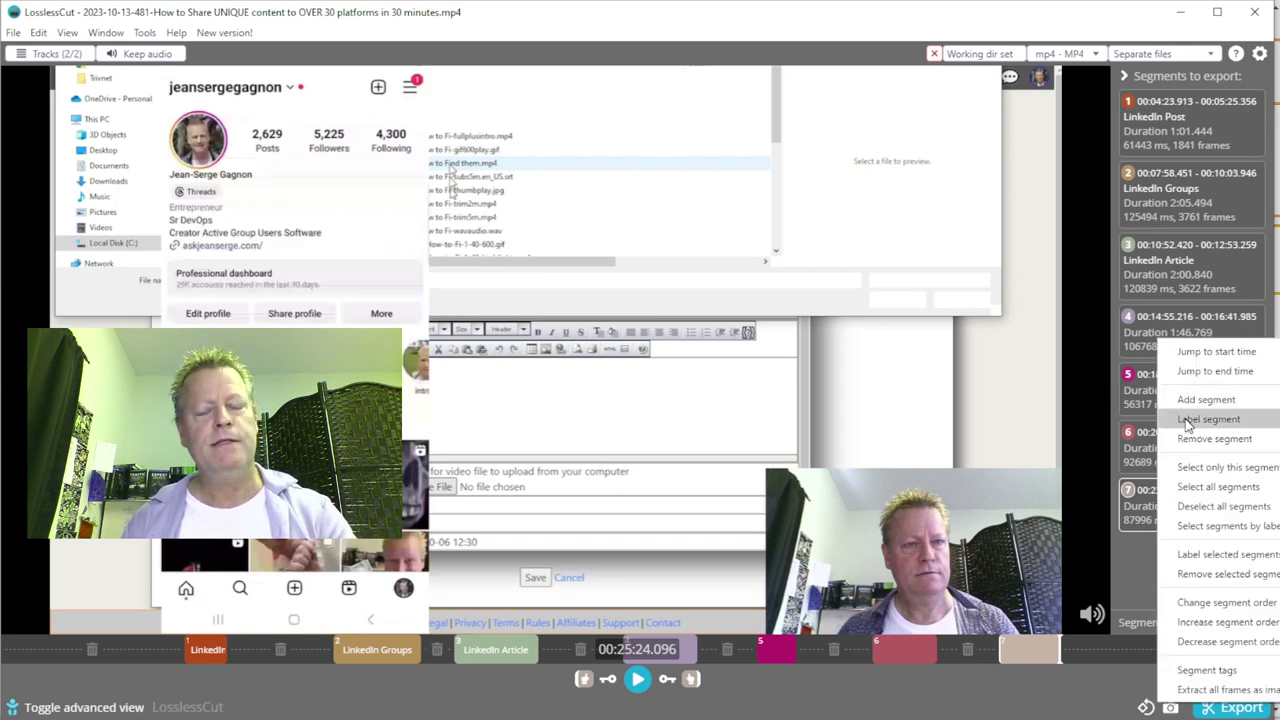
pyautogui.click(1106, 399)
pyautogui.moveTo(1148, 403)
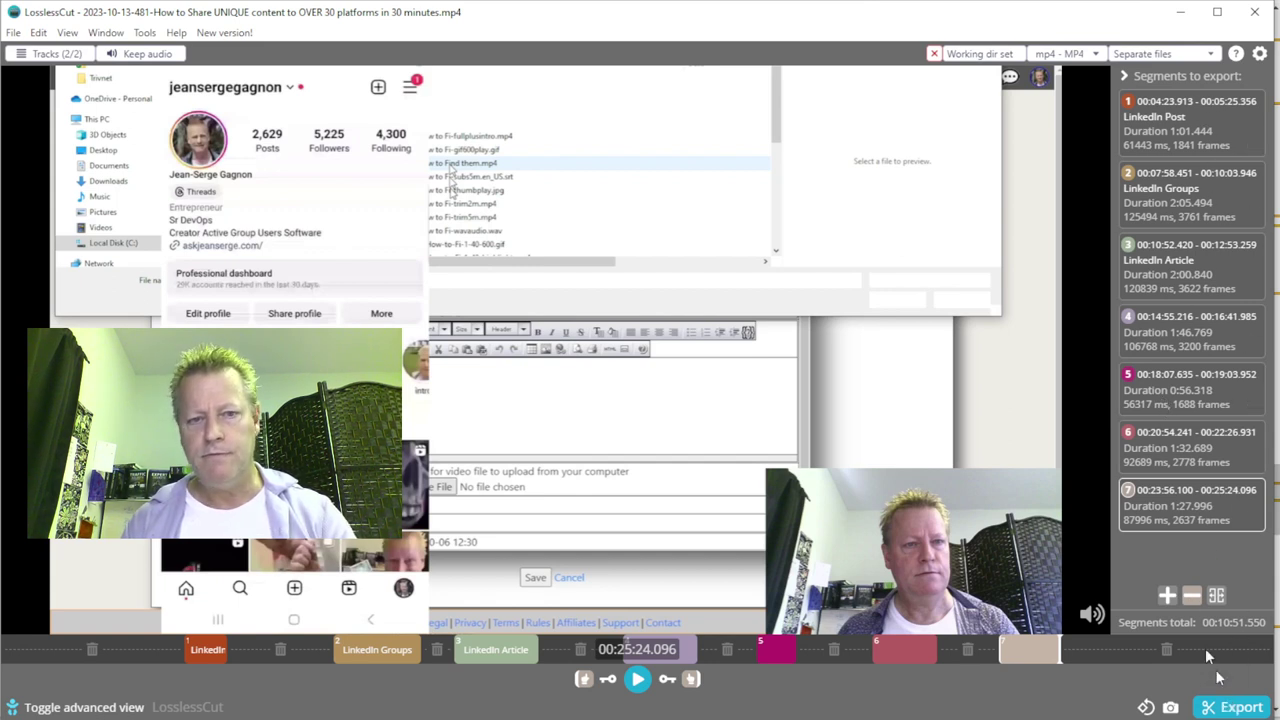
pyautogui.click(1228, 706)
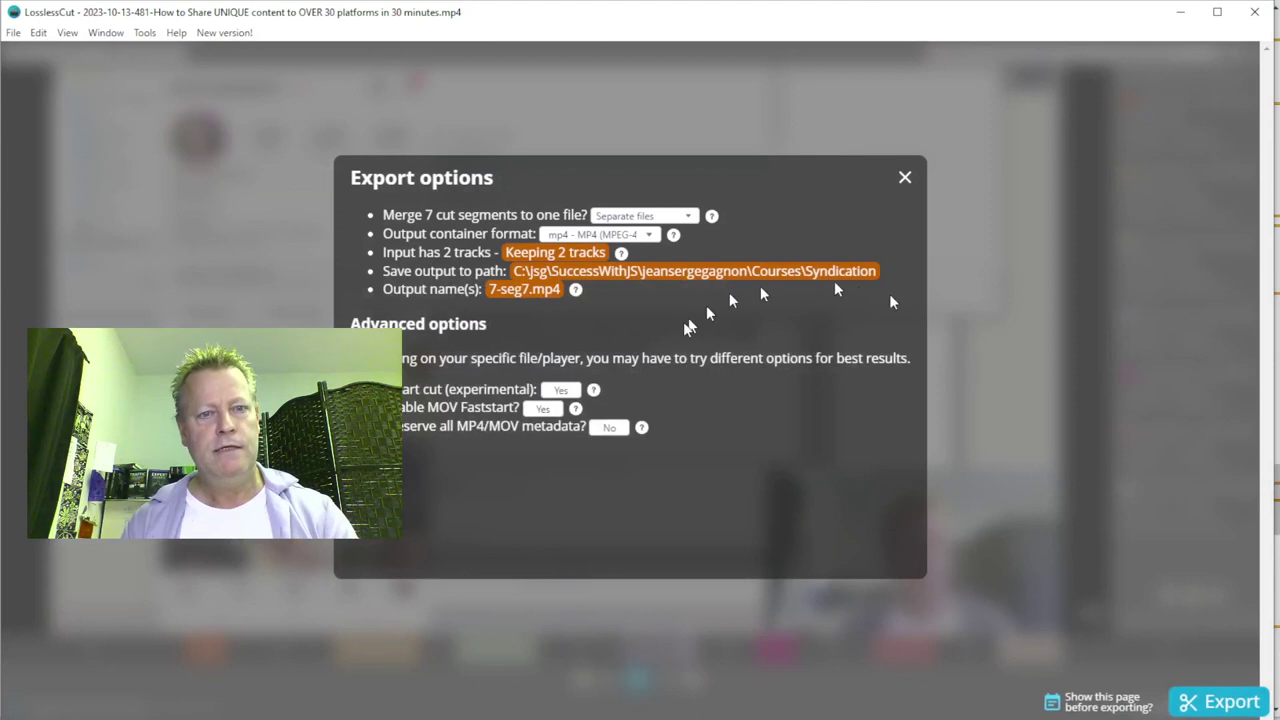
pyautogui.click(541, 295)
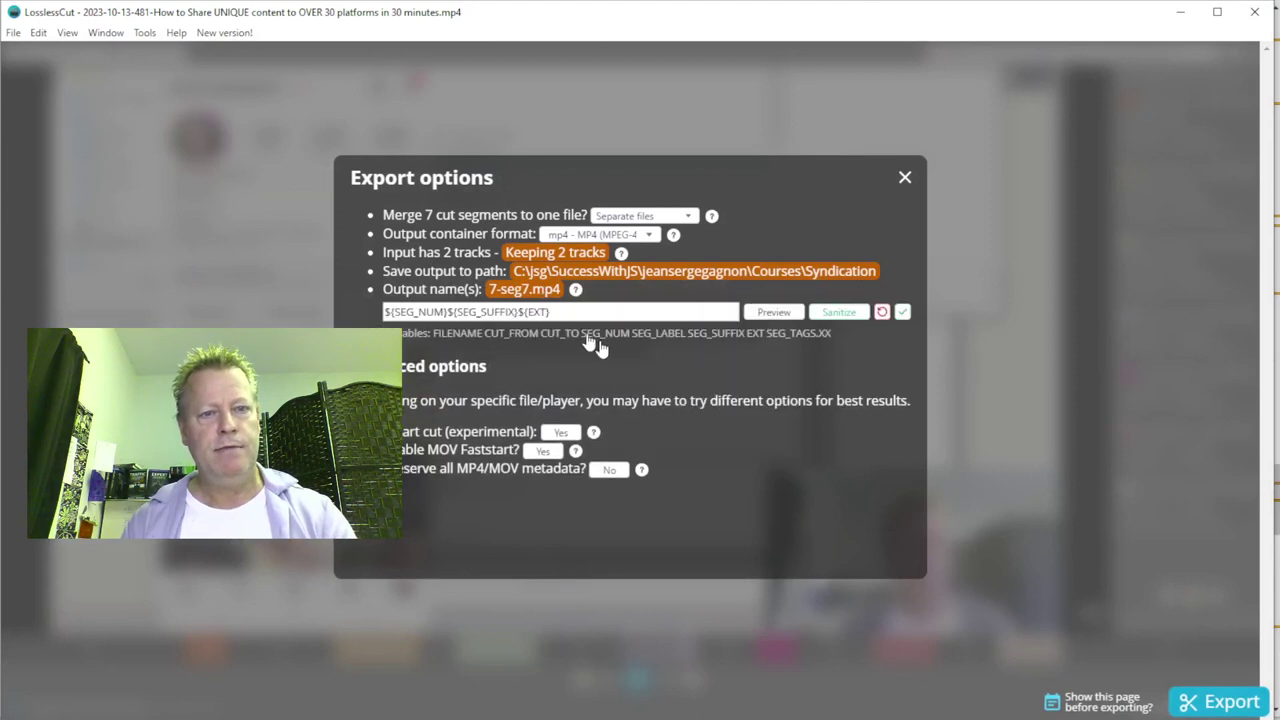
pyautogui.click(798, 313)
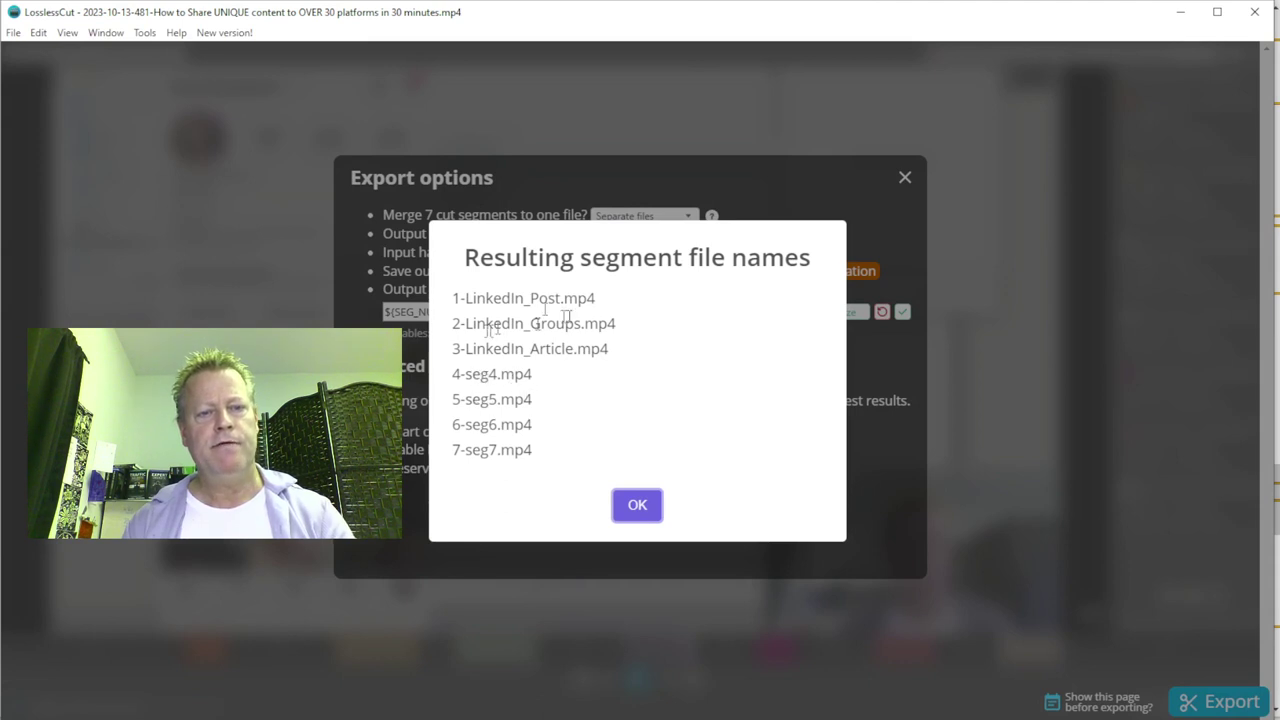
pyautogui.click(640, 507)
pyautogui.click(905, 177)
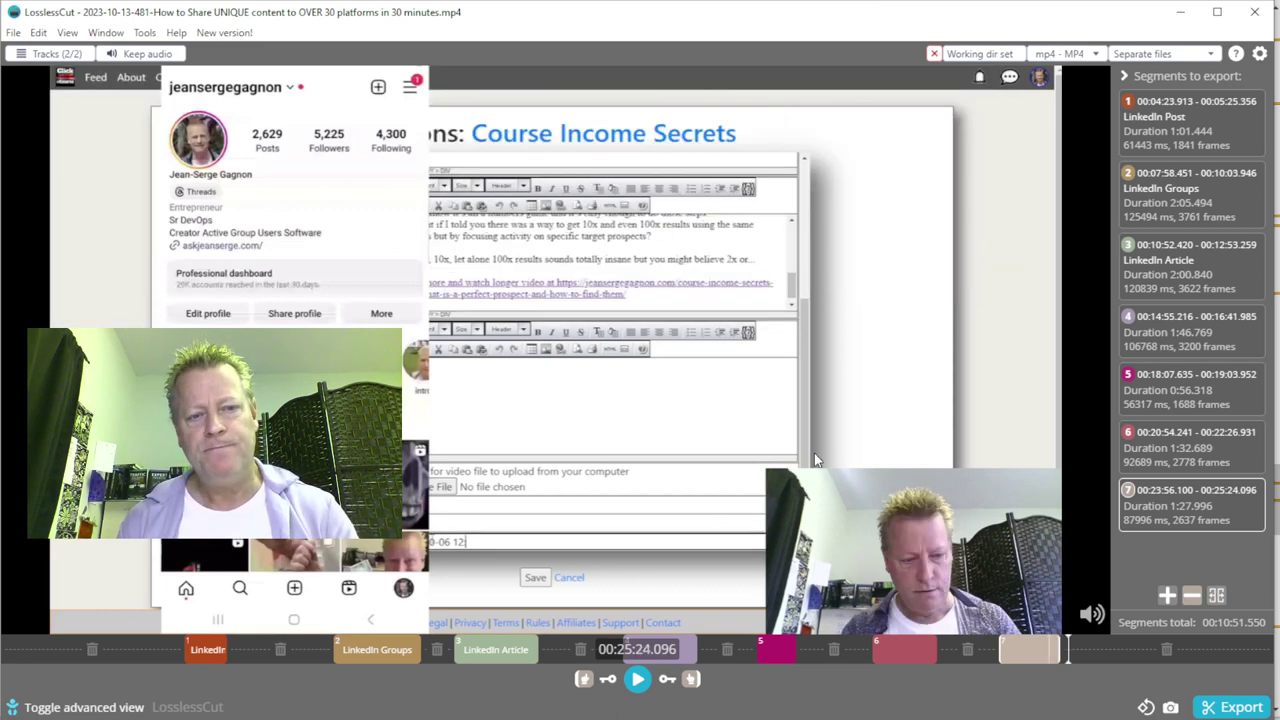
pyautogui.click(580, 655)
pyautogui.moveTo(585, 660); pyautogui.dragTo(228, 672)
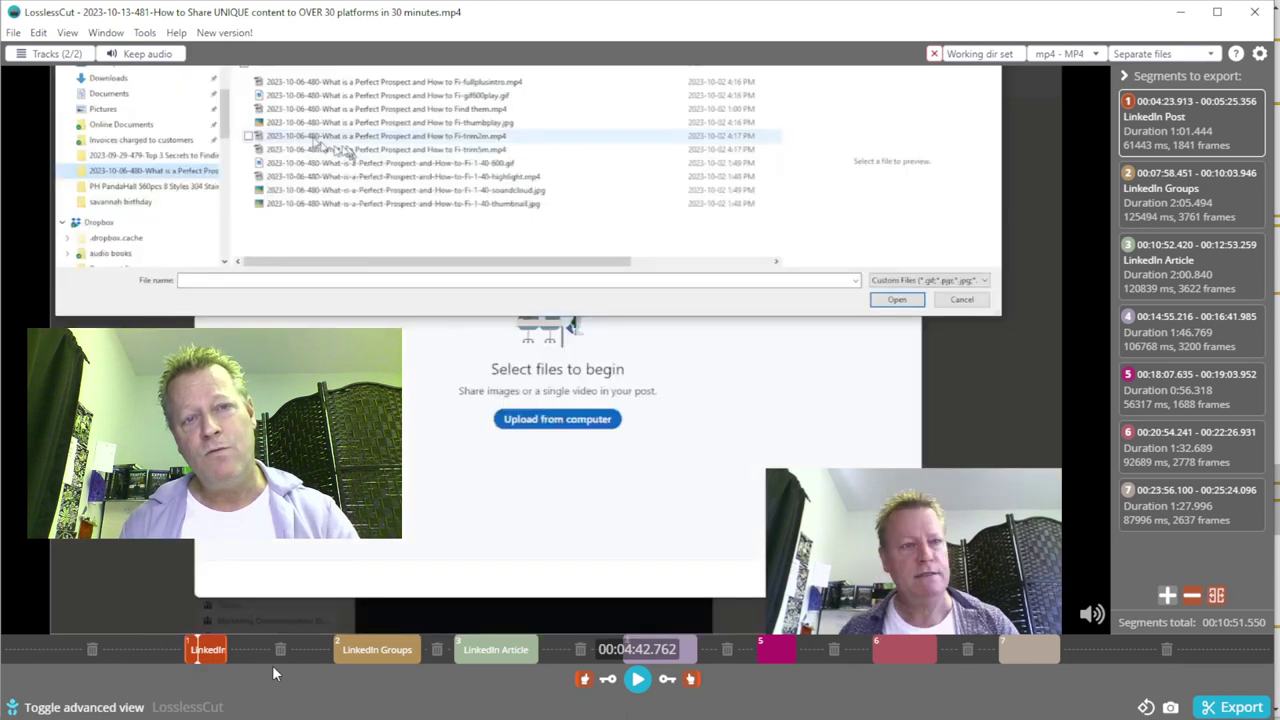
pyautogui.moveTo(335, 668); pyautogui.dragTo(788, 655)
pyautogui.moveTo(869, 654); pyautogui.dragTo(437, 652)
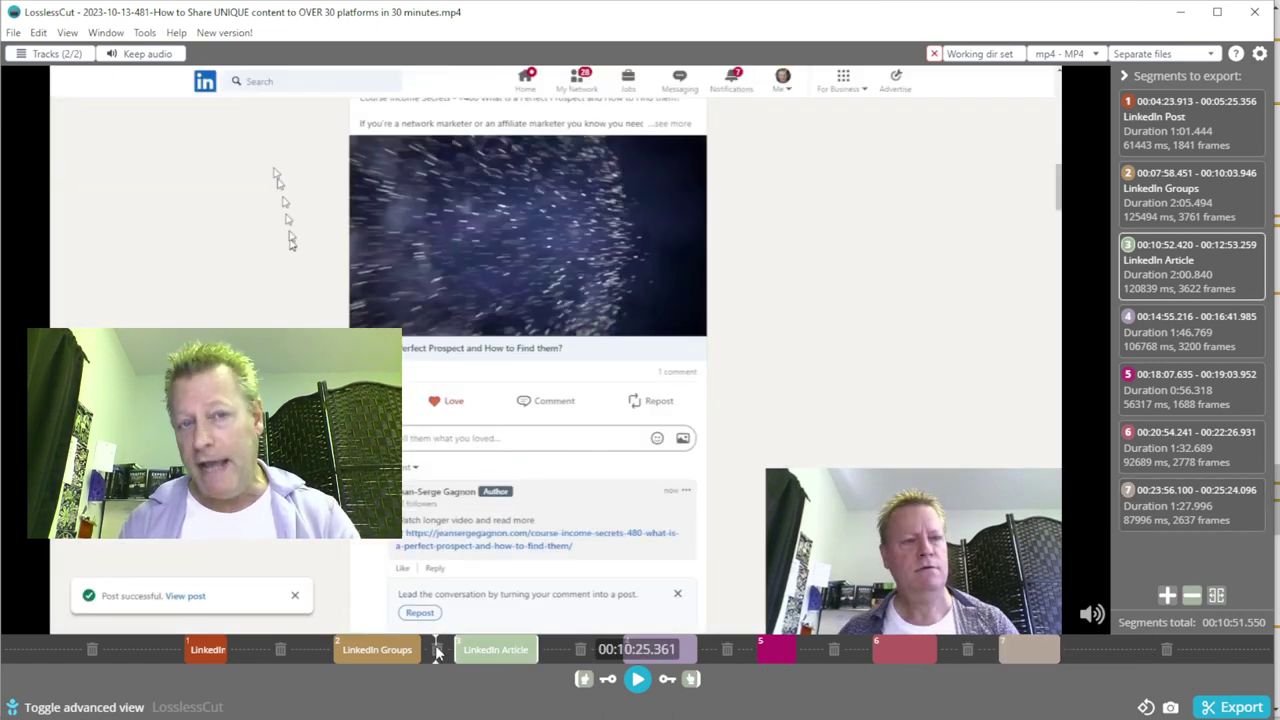
pyautogui.moveTo(384, 657); pyautogui.dragTo(361, 656)
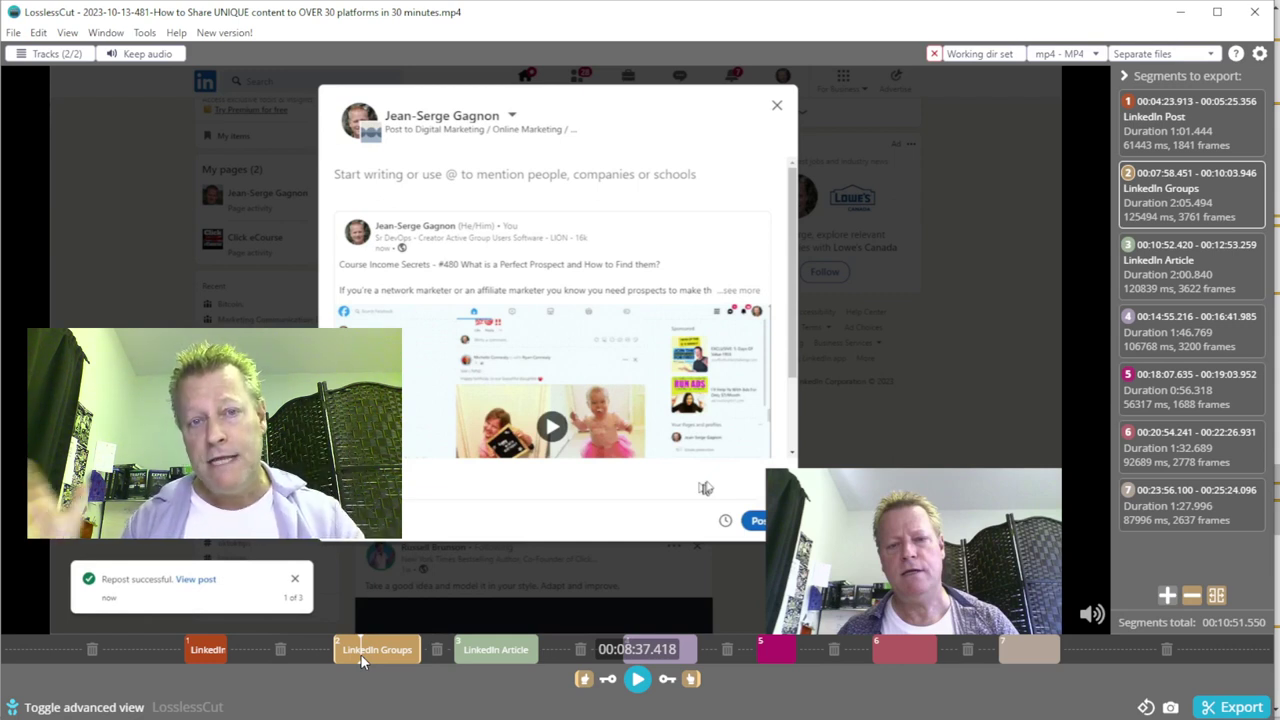
pyautogui.moveTo(361, 655); pyautogui.dragTo(295, 650)
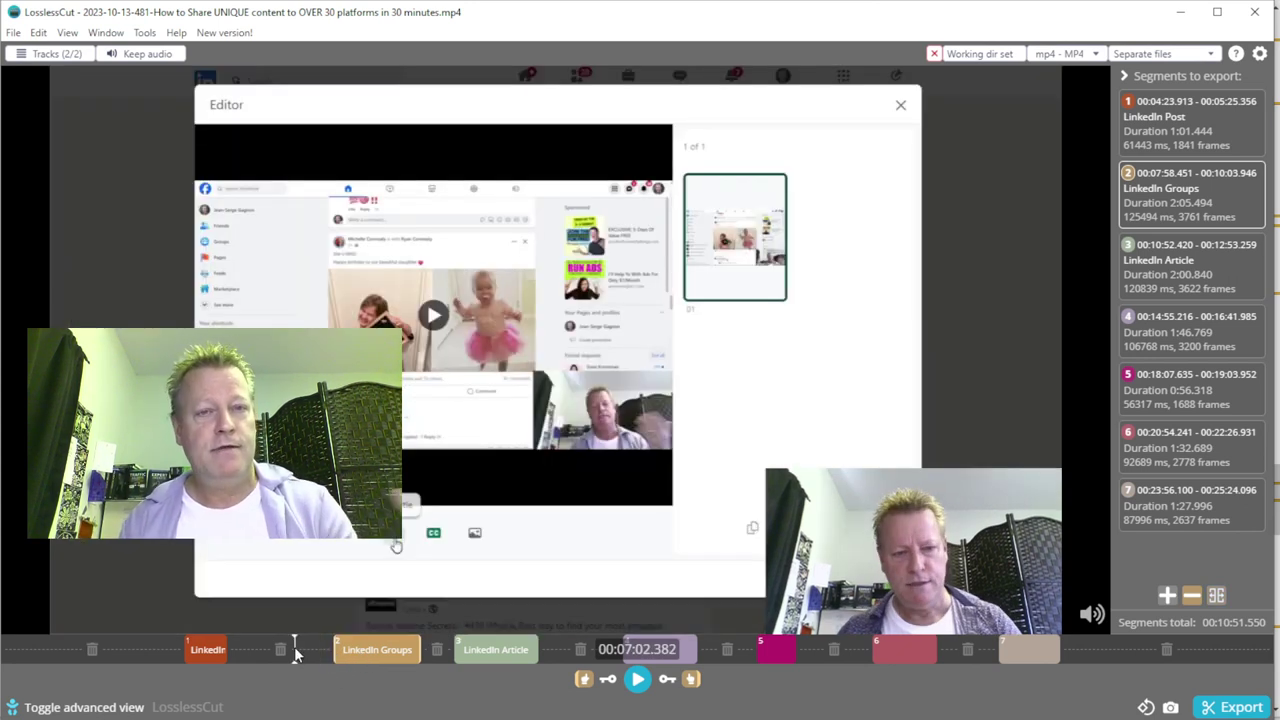